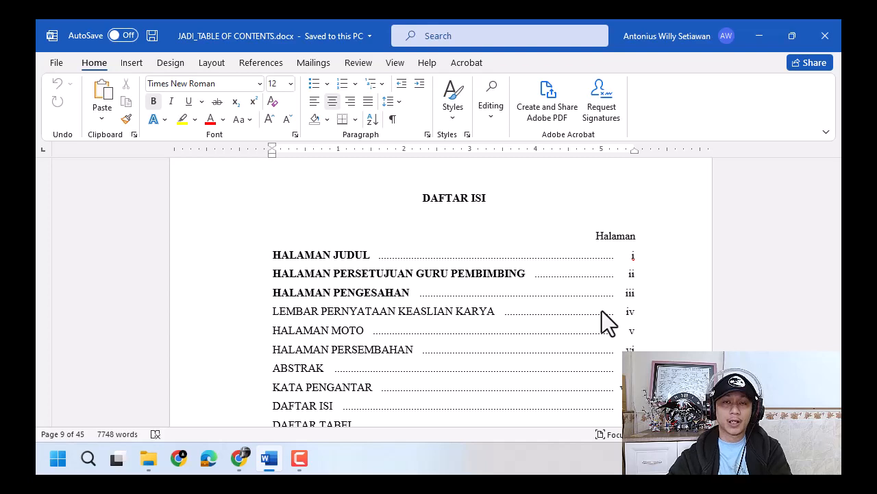
- Switch to Chrome to review videos 21 to 23 in the YouTube playlist, and return to the Word document
{"action": "left_click", "coordinate": [238, 458]}
{"action": "left_click_drag", "start_coordinate": [836, 154], "coordinate": [836, 343]}
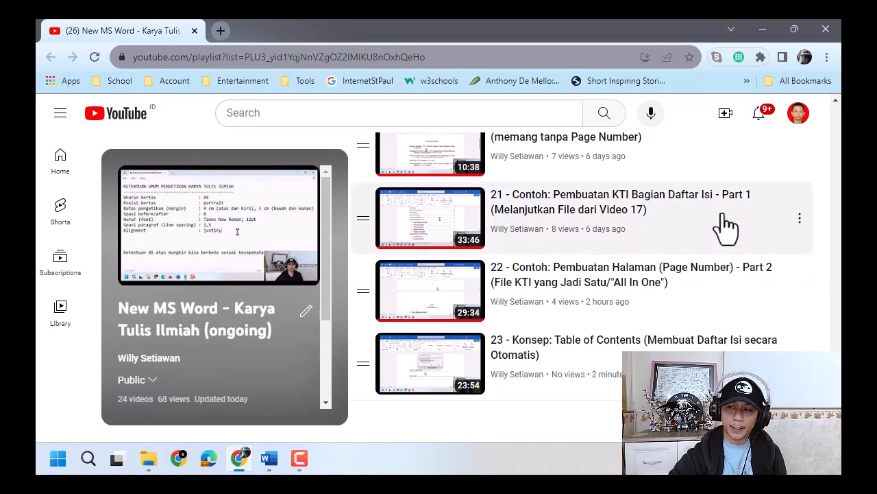
{"action": "left_click", "coordinate": [725, 227]}
{"action": "left_click", "coordinate": [721, 213]}
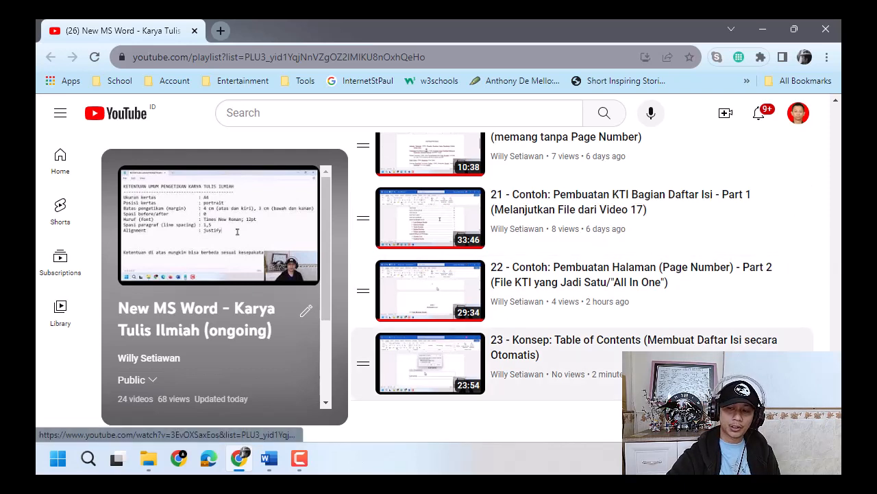
{"action": "key", "text": "ctrl"}
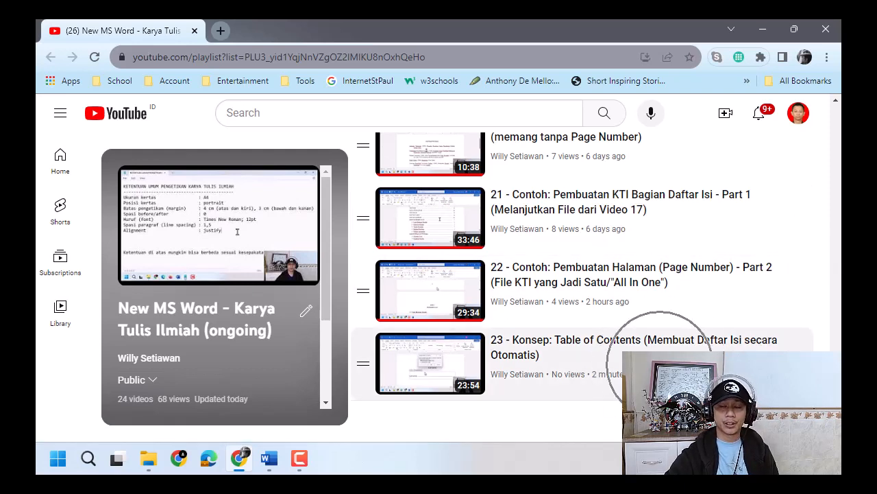
{"action": "key", "text": "ctrl"}
{"action": "key", "text": "ctrl"}
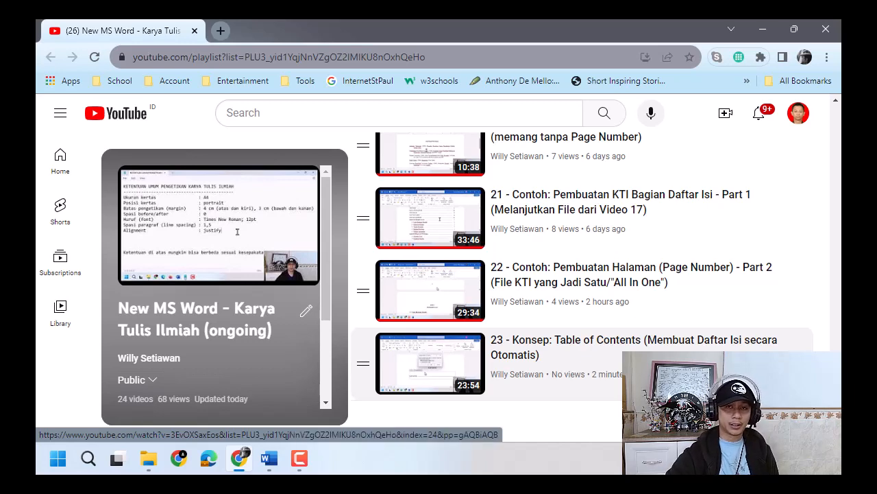
{"action": "left_click", "coordinate": [760, 29]}
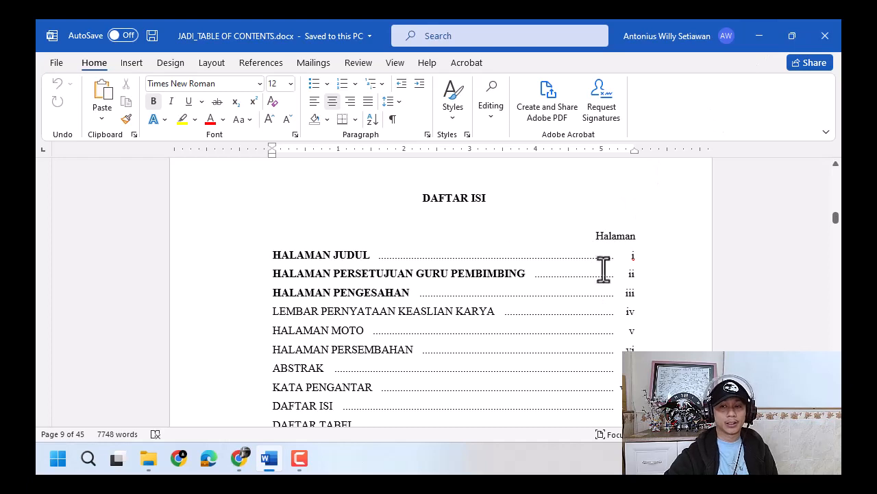
- Examine the entries and Roman page numbers in the manually typed DAFTAR ISI, starting from HALAMAN JUDUL
{"action": "left_click", "coordinate": [508, 256]}
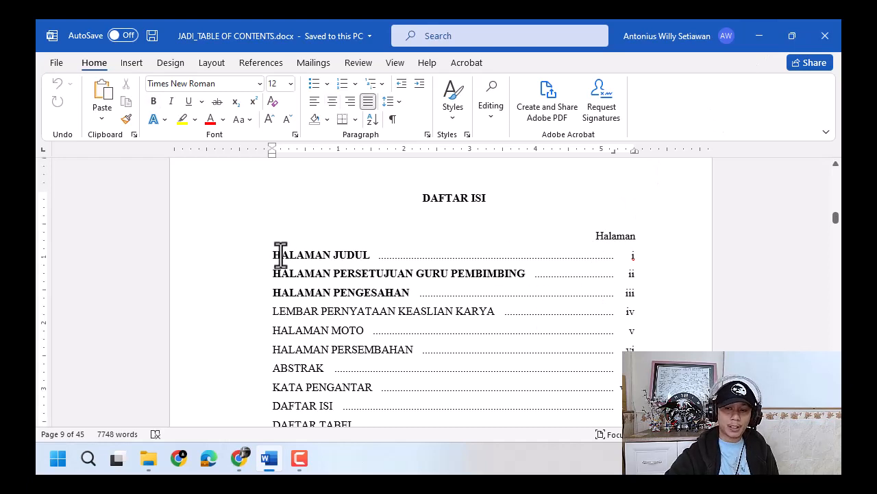
{"action": "left_click_drag", "start_coordinate": [274, 255], "coordinate": [371, 255]}
{"action": "double_click", "coordinate": [631, 274]}
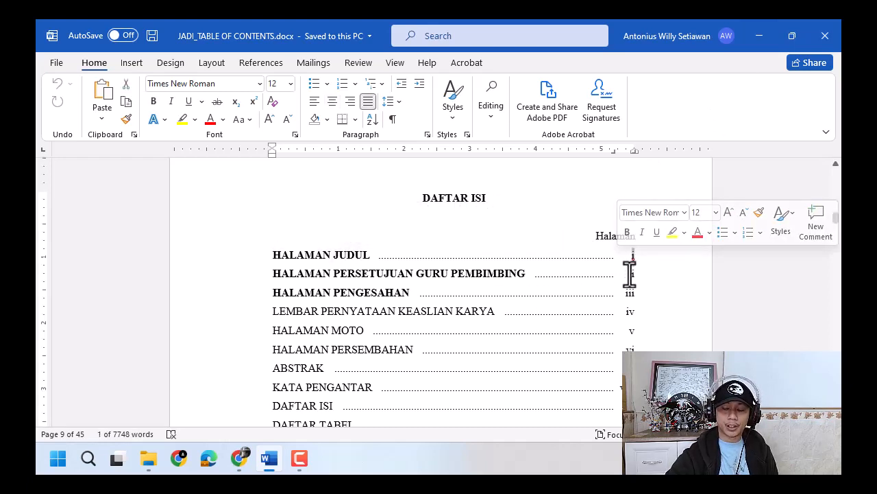
{"action": "scroll", "coordinate": [631, 331], "scroll_direction": "down", "scroll_amount": 2}
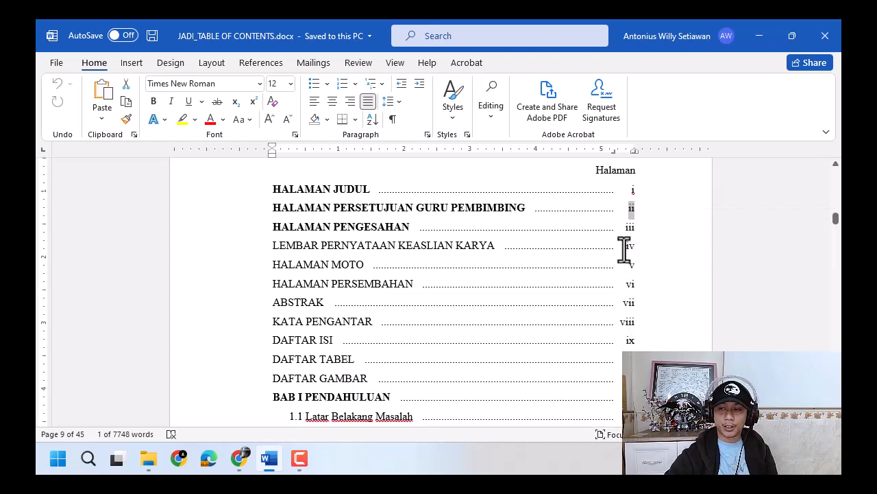
{"action": "double_click", "coordinate": [632, 247]}
{"action": "triple_click", "coordinate": [636, 305]}
{"action": "left_click", "coordinate": [647, 357]}
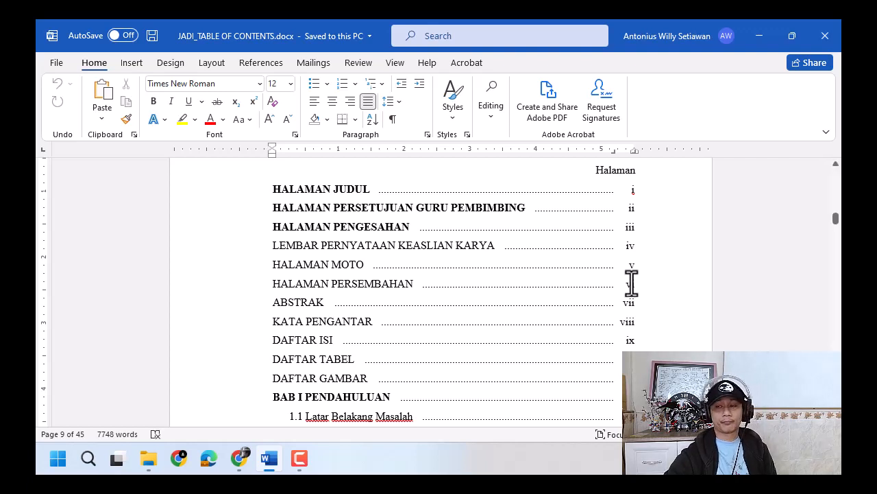
{"action": "scroll", "coordinate": [632, 284], "scroll_direction": "up", "scroll_amount": 2}
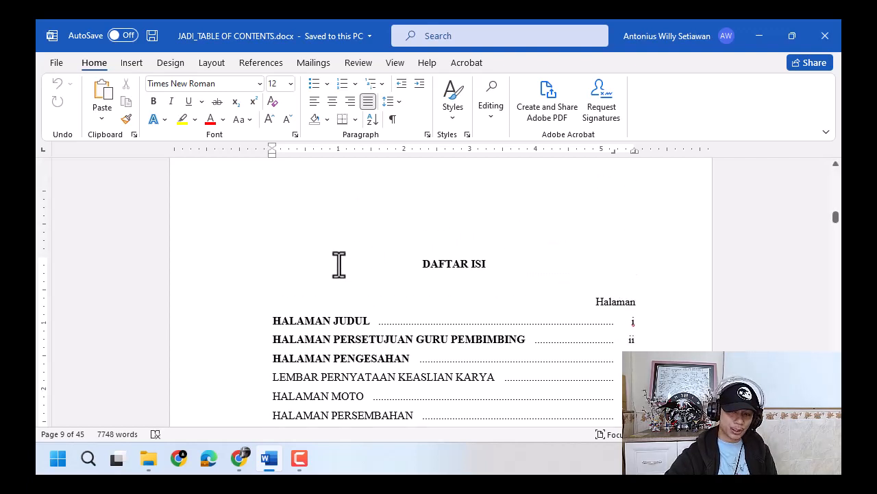
- Delete the manually typed table of contents below the DAFTAR ISI heading, from the Halaman line through DAFTAR PUSTAKA
{"action": "left_click", "coordinate": [240, 291]}
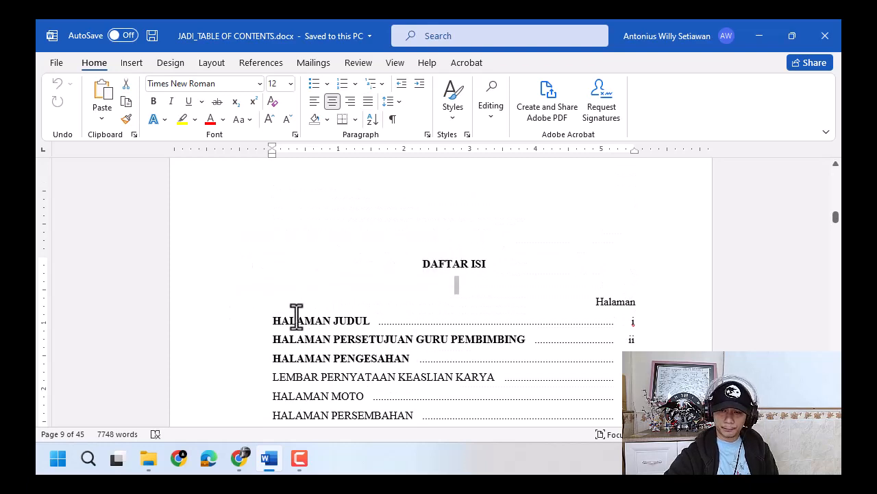
{"action": "left_click", "coordinate": [241, 308]}
{"action": "scroll", "coordinate": [244, 328], "scroll_direction": "down", "scroll_amount": 15}
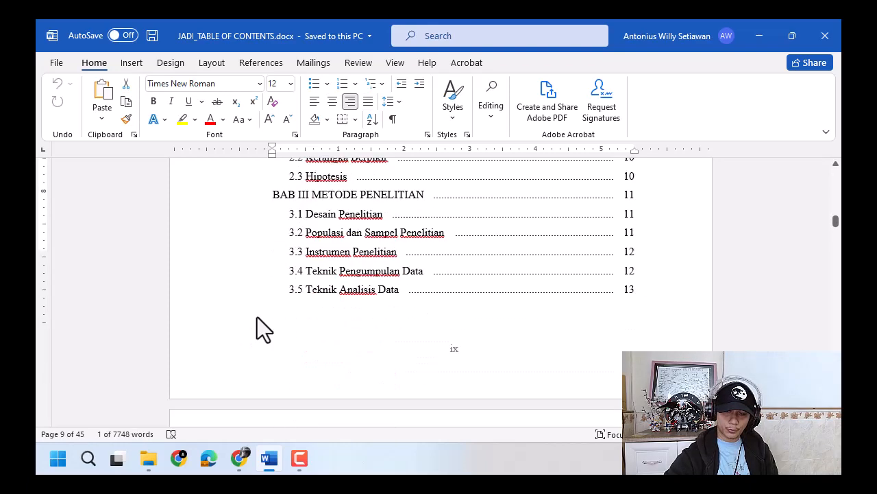
{"action": "scroll", "coordinate": [258, 317], "scroll_direction": "up", "scroll_amount": 2}
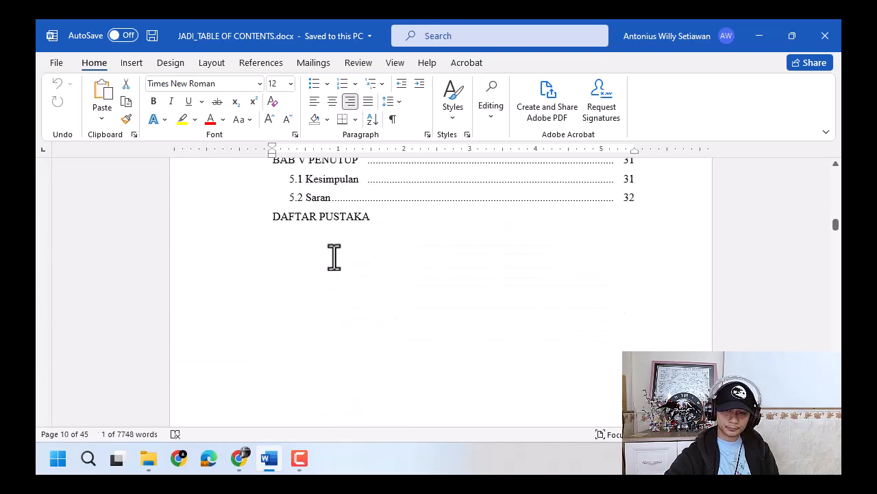
{"action": "left_click", "coordinate": [404, 208], "text": "shift"}
{"action": "left_click", "coordinate": [405, 219], "text": "shift"}
{"action": "key", "text": "Delete"}
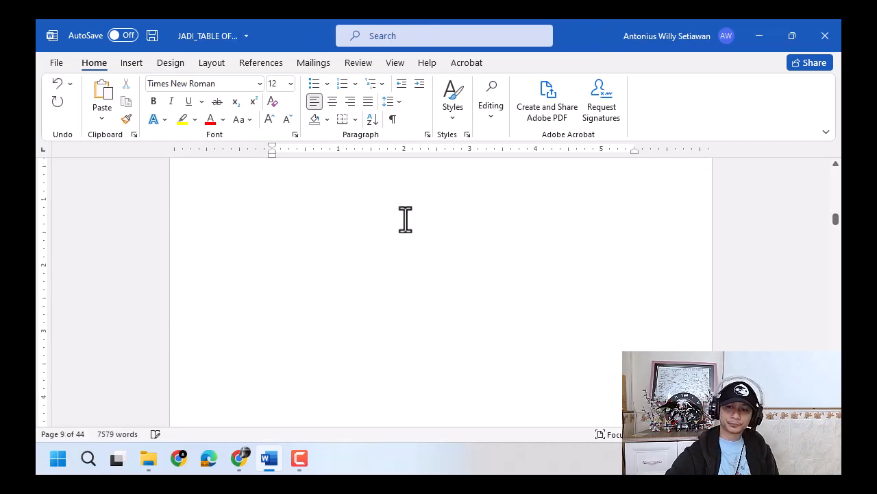
- Review the DAFTAR TABEL and DAFTAR GAMBAR lists on the pages following DAFTAR ISI
{"action": "scroll", "coordinate": [406, 221], "scroll_direction": "down", "scroll_amount": 8}
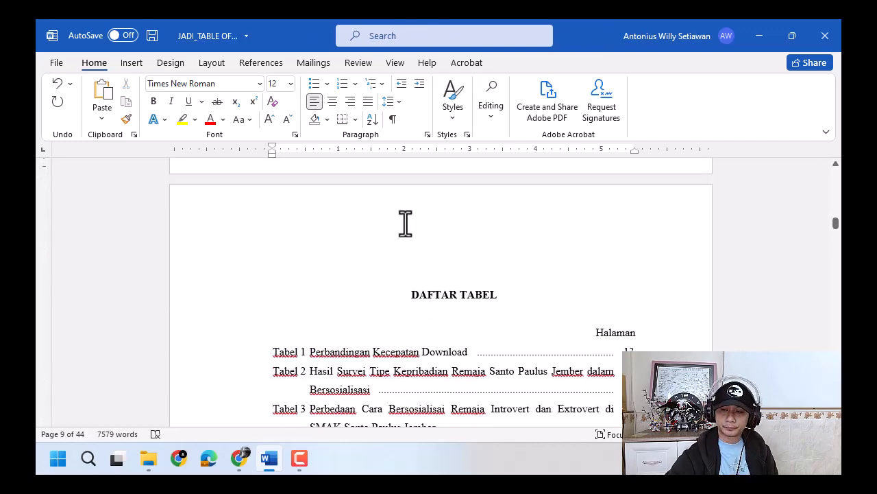
{"action": "left_click", "coordinate": [410, 230]}
{"action": "scroll", "coordinate": [429, 260], "scroll_direction": "down", "scroll_amount": 10}
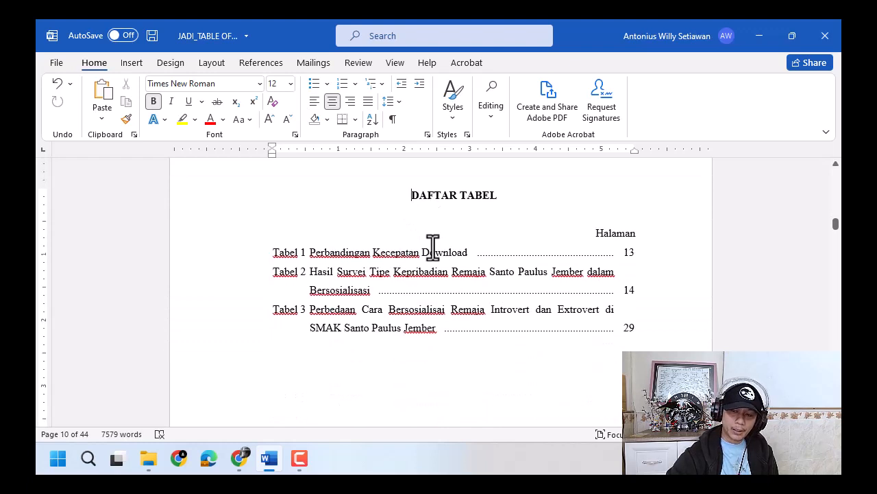
{"action": "scroll", "coordinate": [431, 283], "scroll_direction": "down", "scroll_amount": 4}
{"action": "scroll", "coordinate": [429, 281], "scroll_direction": "up", "scroll_amount": 2}
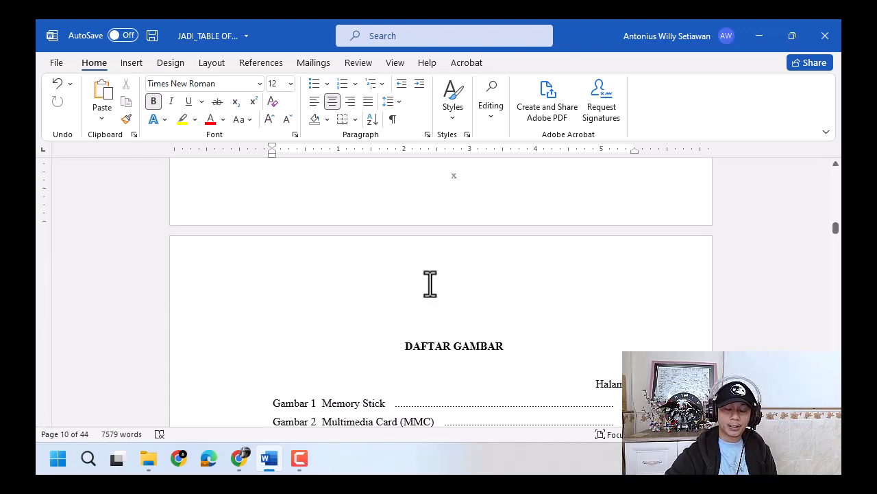
{"action": "scroll", "coordinate": [430, 283], "scroll_direction": "down", "scroll_amount": 2}
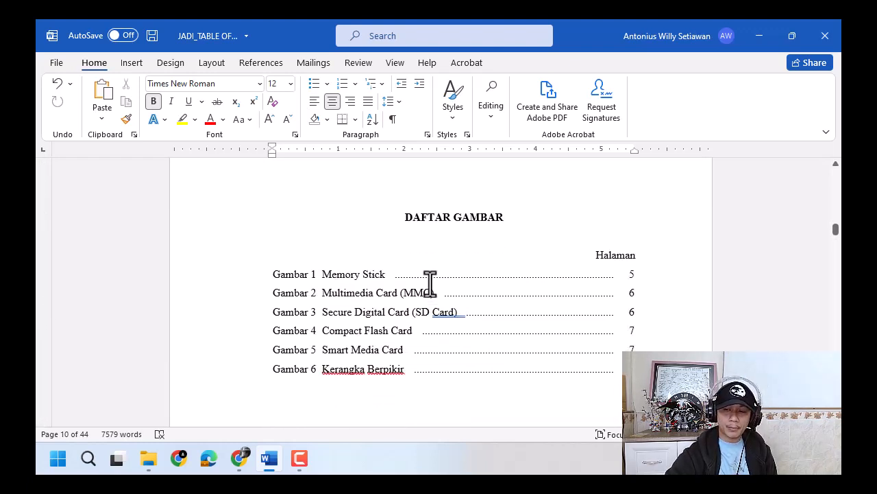
{"action": "scroll", "coordinate": [431, 284], "scroll_direction": "up", "scroll_amount": 11}
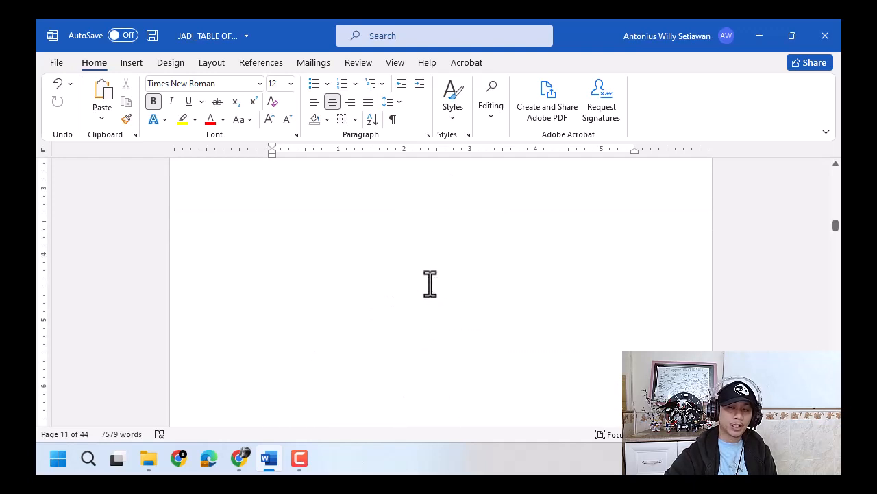
{"action": "scroll", "coordinate": [431, 283], "scroll_direction": "down", "scroll_amount": 8}
{"action": "scroll", "coordinate": [431, 283], "scroll_direction": "down", "scroll_amount": 5}
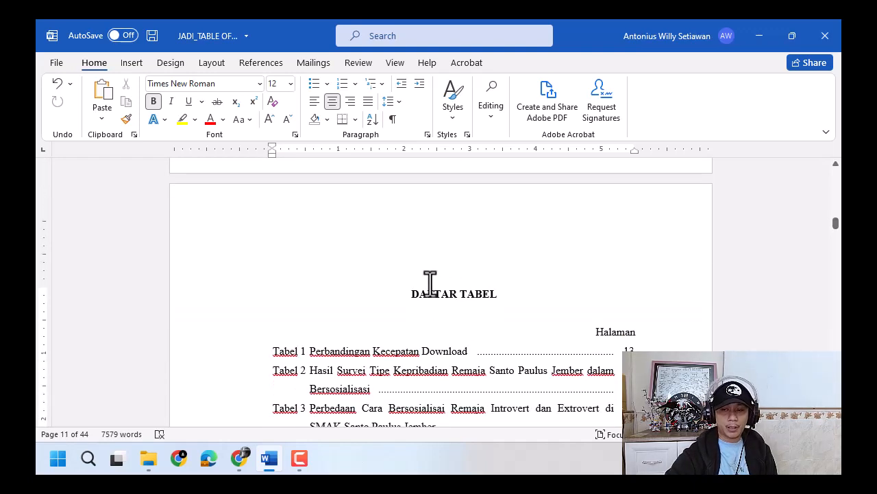
{"action": "scroll", "coordinate": [445, 267], "scroll_direction": "down", "scroll_amount": 5}
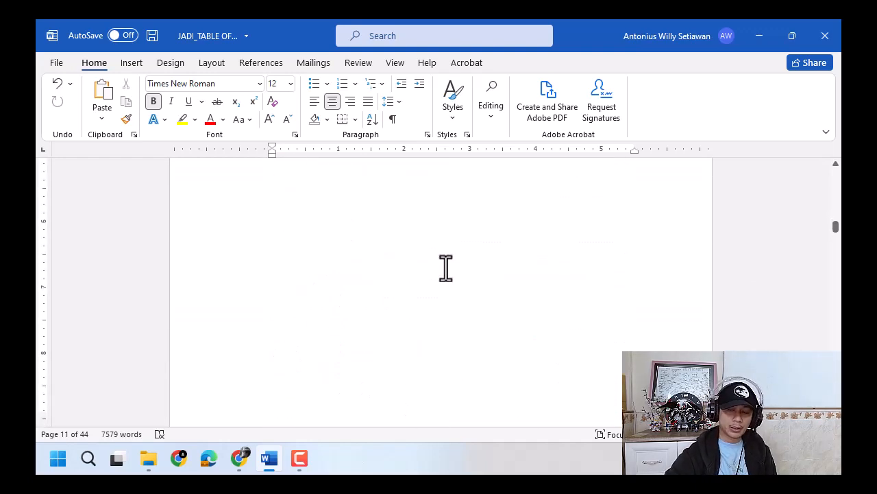
{"action": "scroll", "coordinate": [445, 267], "scroll_direction": "up", "scroll_amount": 5}
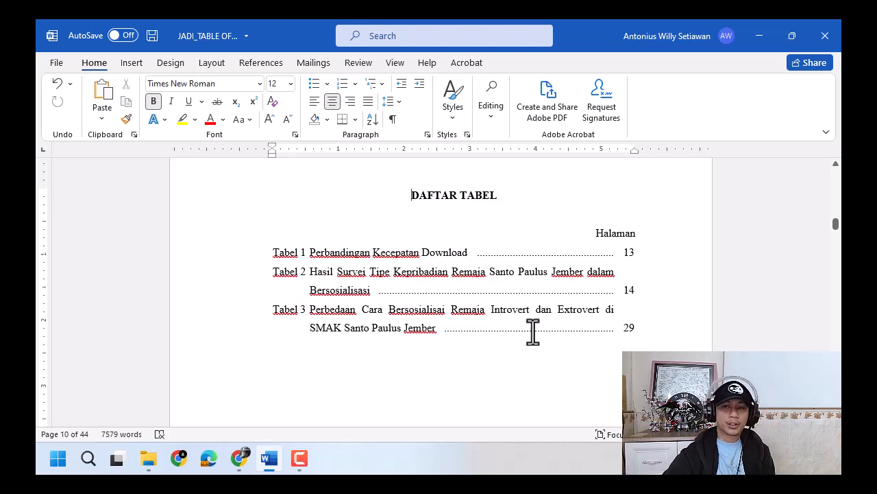
- Place the cursor on the line below the DAFTAR ISI heading and view the built-in table of contents styles without inserting one
{"action": "scroll", "coordinate": [534, 331], "scroll_direction": "up", "scroll_amount": 5}
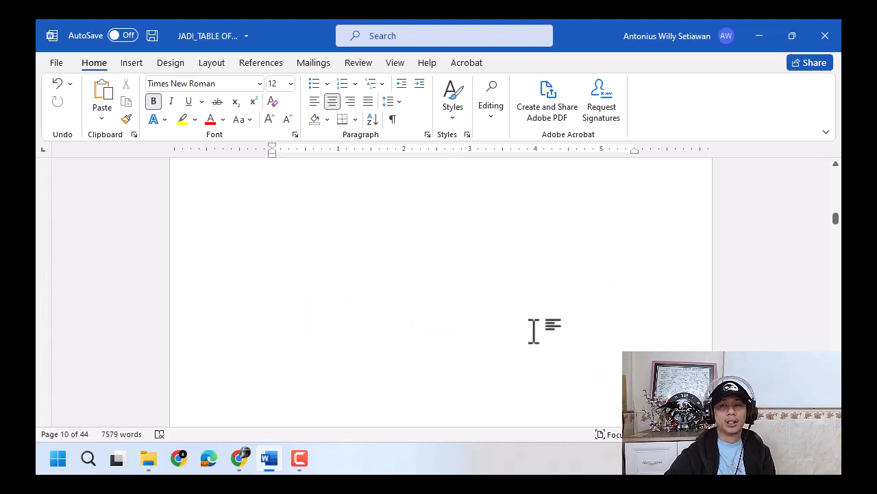
{"action": "scroll", "coordinate": [528, 331], "scroll_direction": "down", "scroll_amount": 5}
{"action": "left_click", "coordinate": [515, 327]}
{"action": "scroll", "coordinate": [516, 329], "scroll_direction": "down", "scroll_amount": 3}
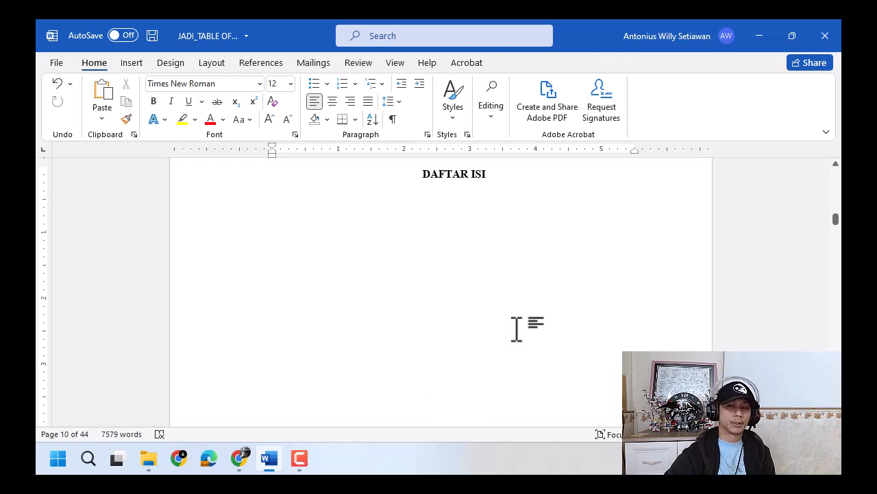
{"action": "scroll", "coordinate": [515, 328], "scroll_direction": "up", "scroll_amount": 5}
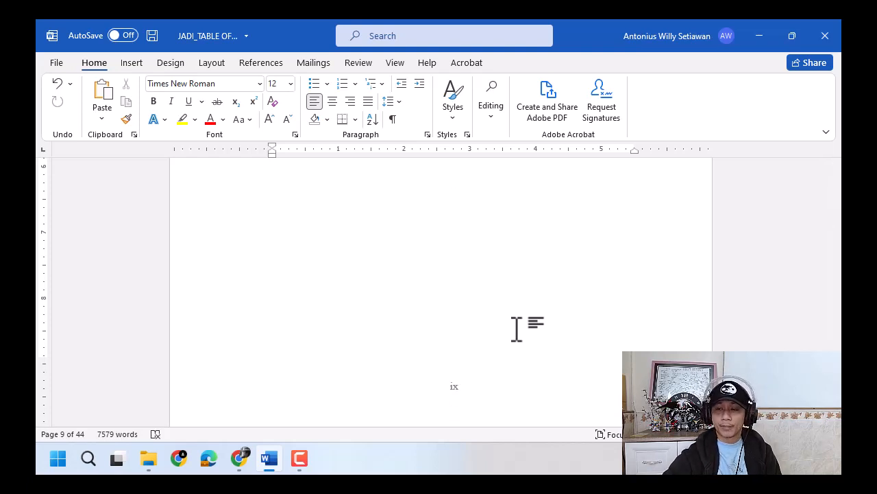
{"action": "scroll", "coordinate": [519, 328], "scroll_direction": "up", "scroll_amount": 5}
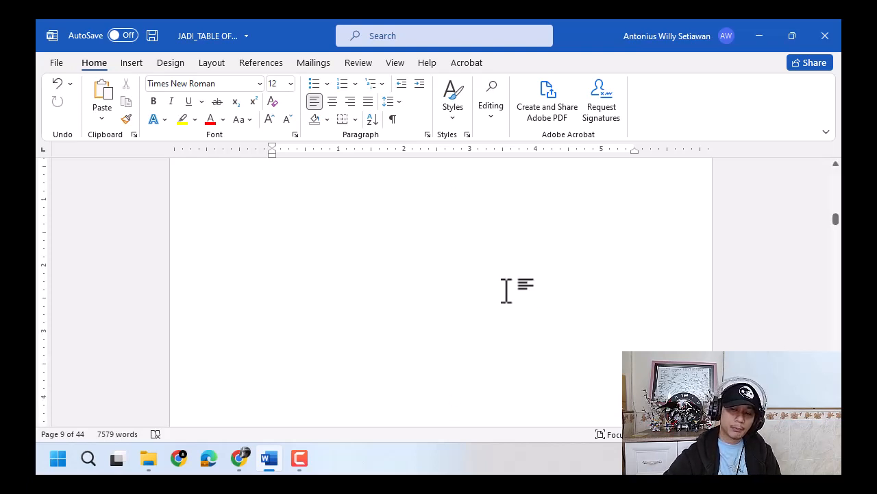
{"action": "scroll", "coordinate": [506, 291], "scroll_direction": "up", "scroll_amount": 3}
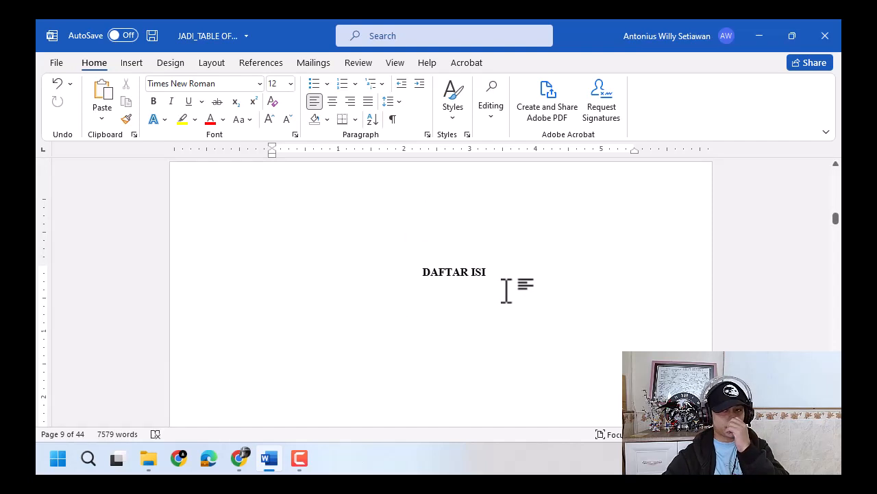
{"action": "left_click", "coordinate": [448, 290]}
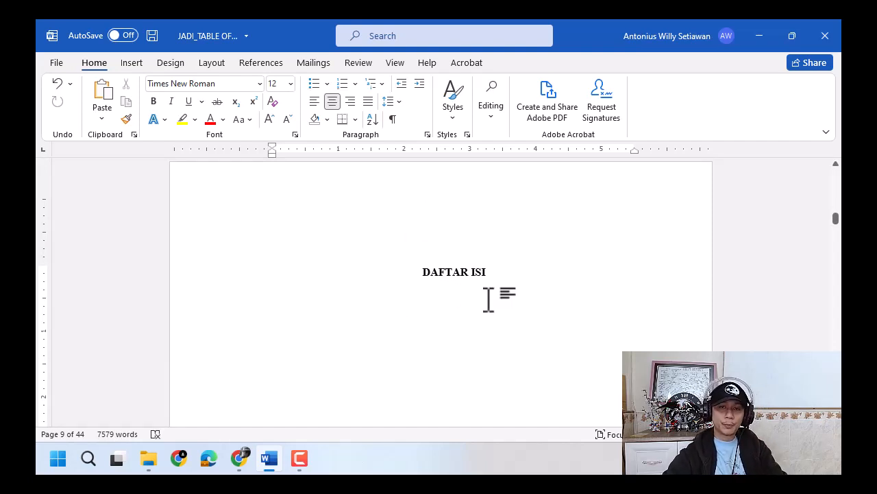
{"action": "left_click", "coordinate": [265, 64]}
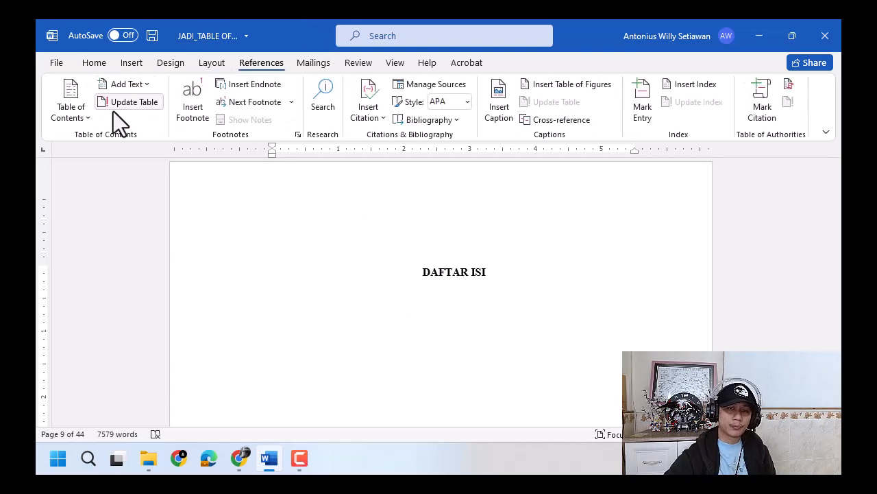
{"action": "left_click", "coordinate": [66, 120]}
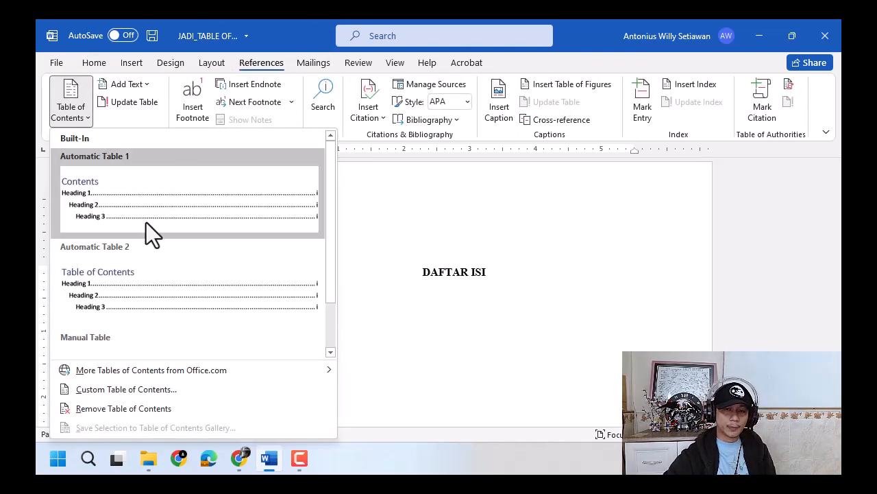
{"action": "left_click", "coordinate": [438, 246]}
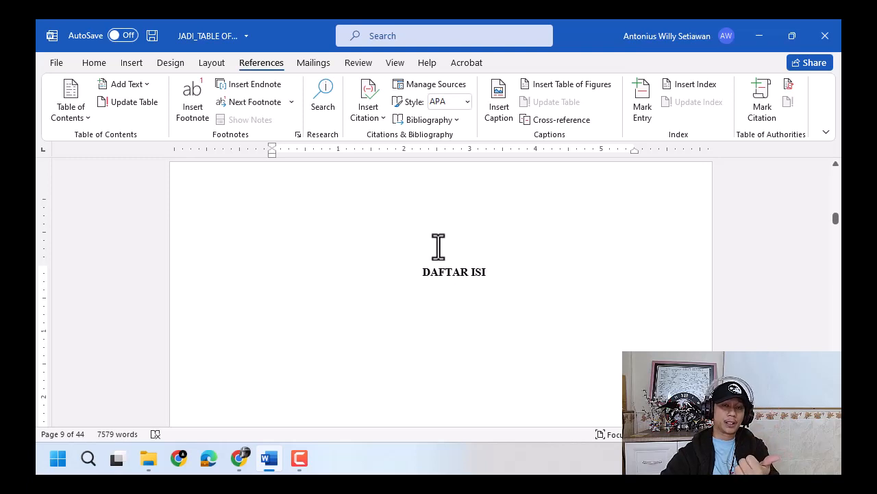
- Skim the document's chapters and bibliography, and switch to Chrome to view video 22 in the YouTube playlist
{"action": "scroll", "coordinate": [440, 239], "scroll_direction": "up", "scroll_amount": 5}
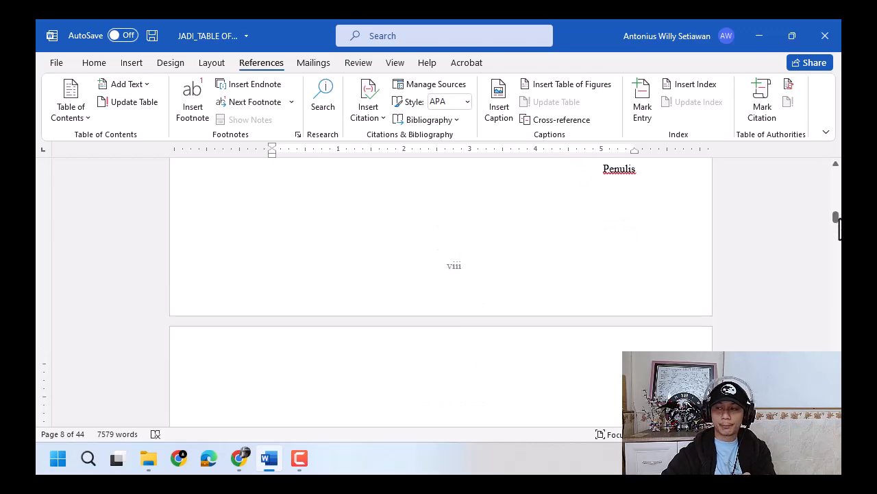
{"action": "left_click_drag", "start_coordinate": [836, 215], "coordinate": [836, 229]}
{"action": "left_click_drag", "start_coordinate": [836, 356], "coordinate": [837, 360]}
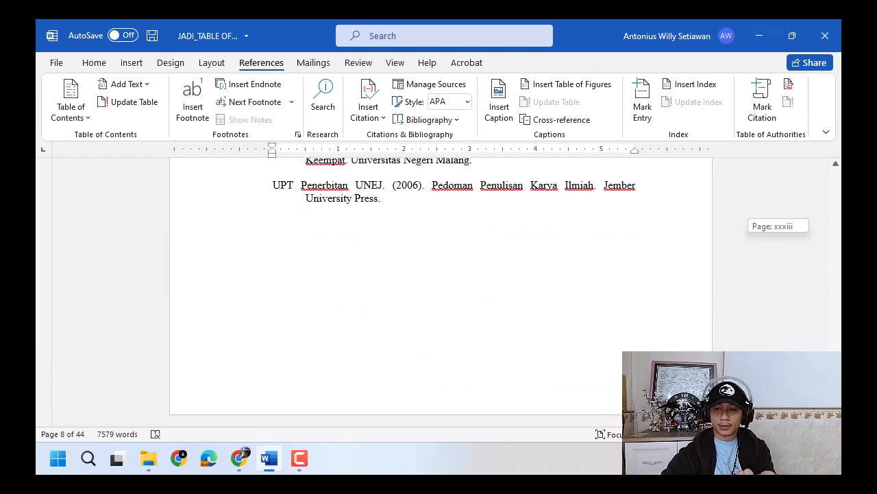
{"action": "left_click_drag", "start_coordinate": [836, 405], "coordinate": [836, 387]}
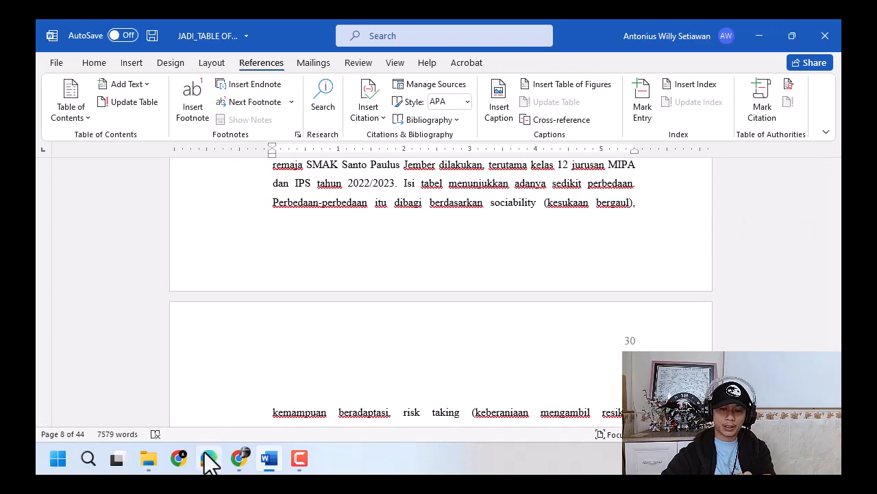
{"action": "left_click", "coordinate": [239, 458]}
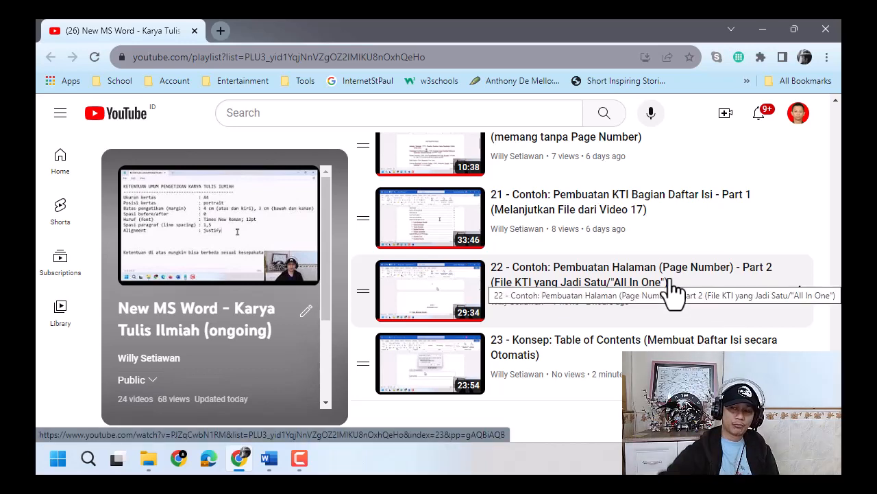
- Return to Word, go to the start of the paper, and view the available heading styles without applying one
{"action": "left_click", "coordinate": [762, 29]}
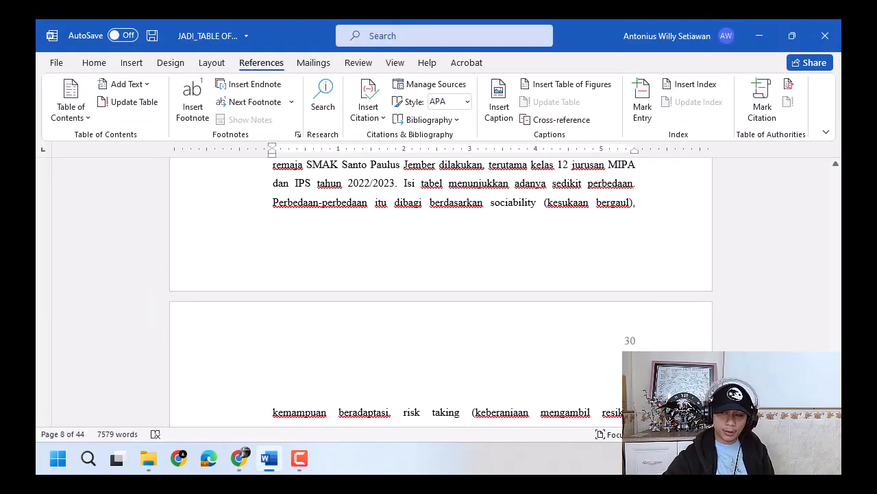
{"action": "key", "text": "ctrl+Home"}
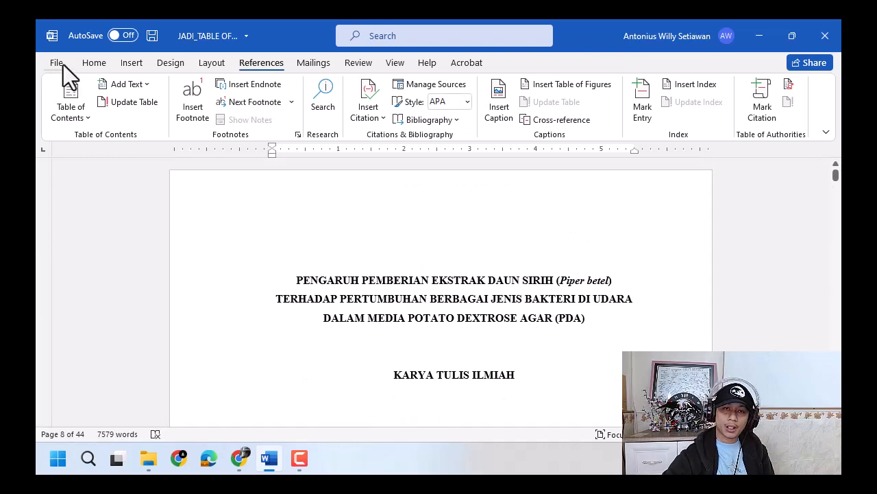
{"action": "left_click", "coordinate": [94, 62]}
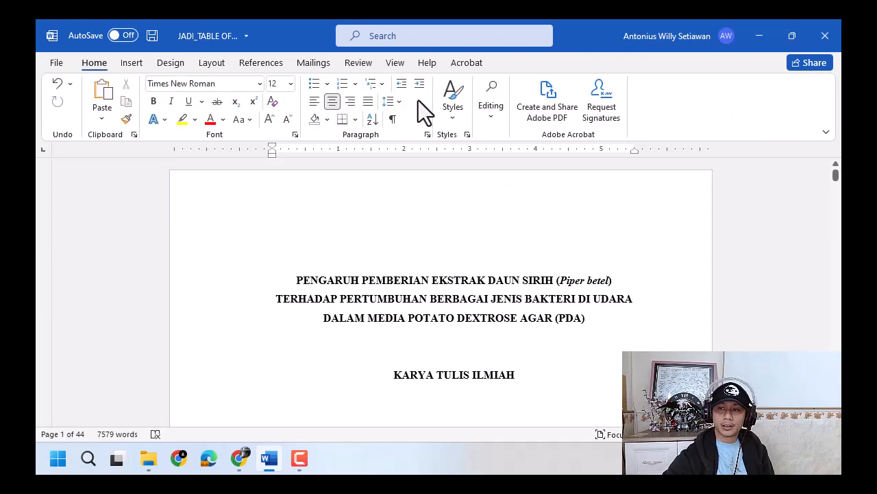
{"action": "left_click", "coordinate": [454, 113]}
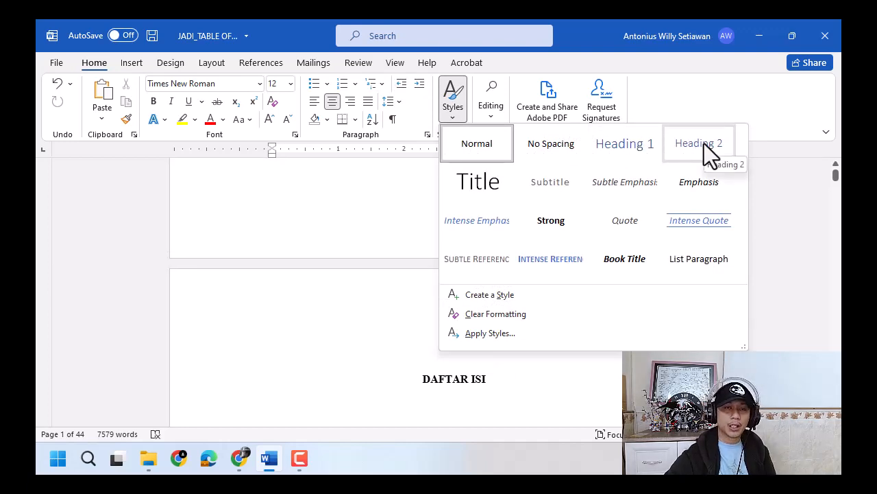
{"action": "left_click", "coordinate": [404, 242]}
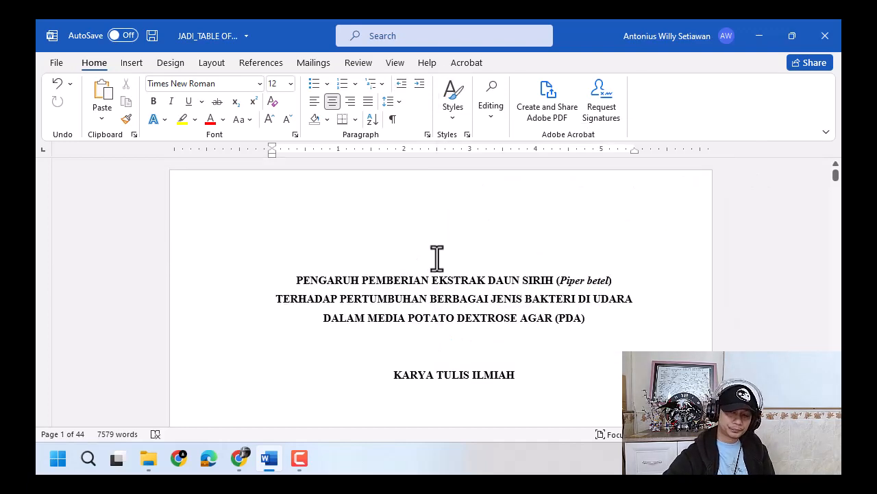
- Page through the front matter to the DAFTAR ISI page and highlight its heading
{"action": "scroll", "coordinate": [436, 257], "scroll_direction": "down", "scroll_amount": 6}
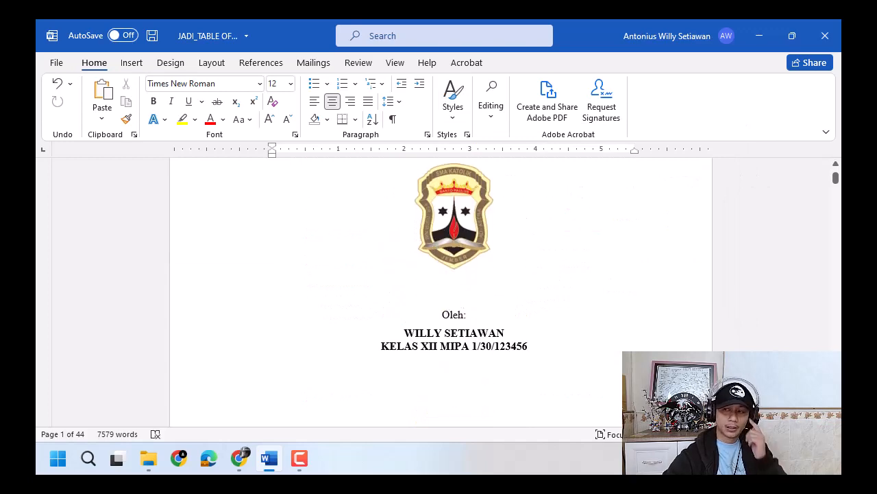
{"action": "scroll", "coordinate": [441, 291], "scroll_direction": "down", "scroll_amount": 20}
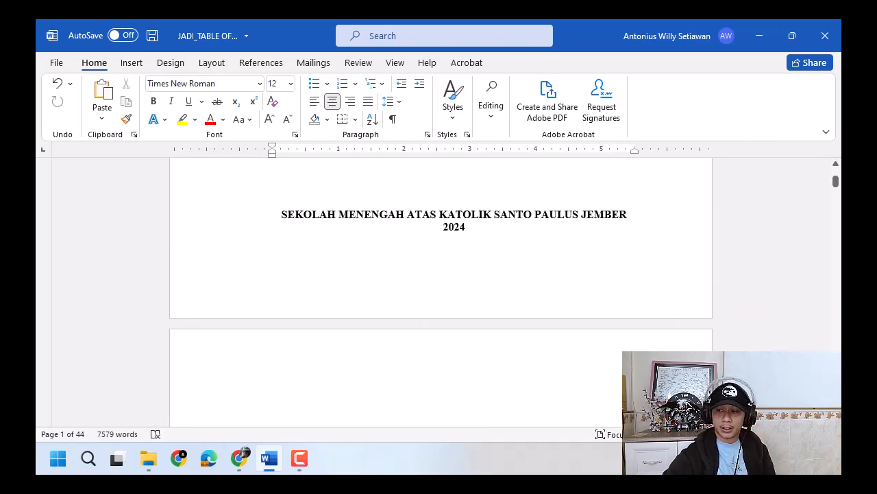
{"action": "scroll", "coordinate": [441, 292], "scroll_direction": "down", "scroll_amount": 20}
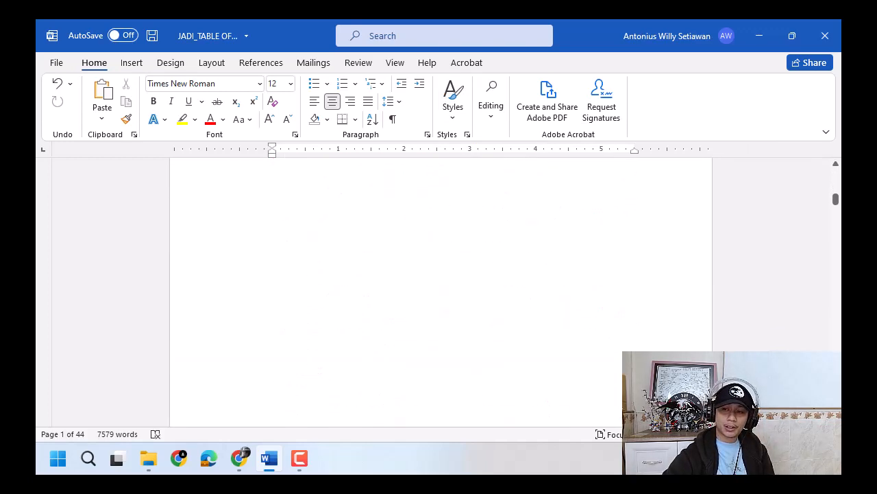
{"action": "scroll", "coordinate": [441, 291], "scroll_direction": "down", "scroll_amount": 20}
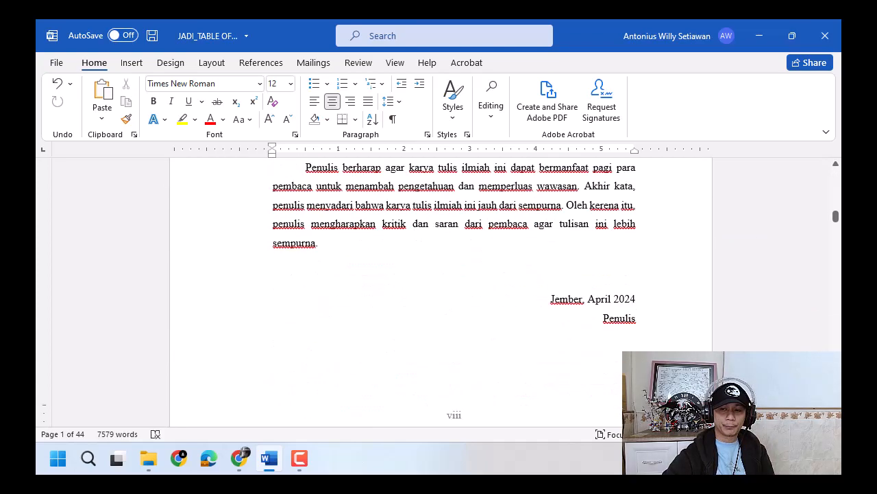
{"action": "scroll", "coordinate": [559, 298], "scroll_direction": "up", "scroll_amount": 3}
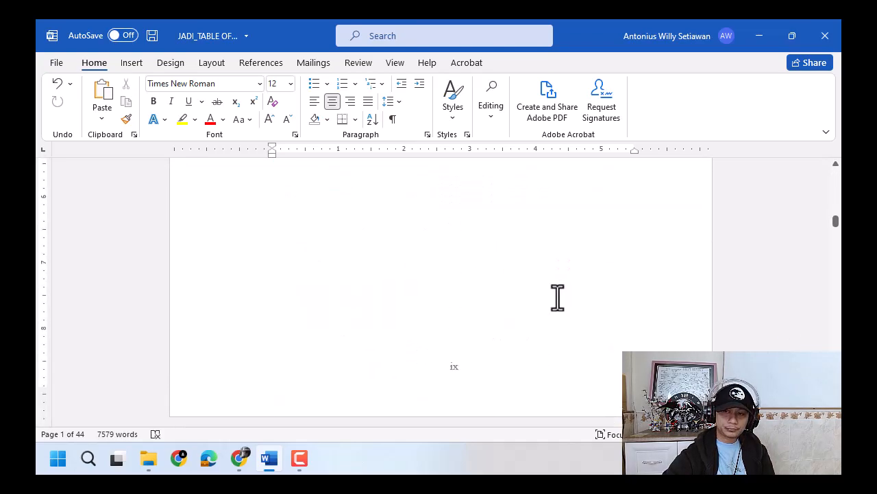
{"action": "scroll", "coordinate": [446, 287], "scroll_direction": "up", "scroll_amount": 8}
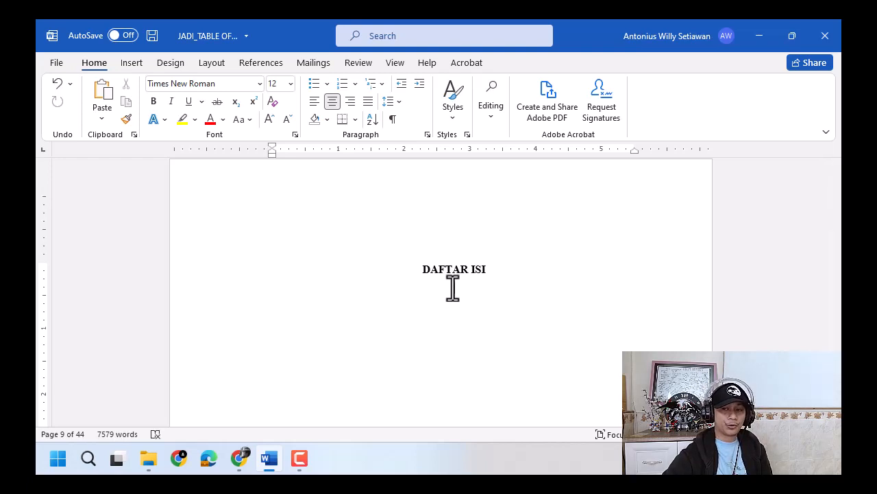
{"action": "left_click_drag", "start_coordinate": [409, 267], "coordinate": [521, 266]}
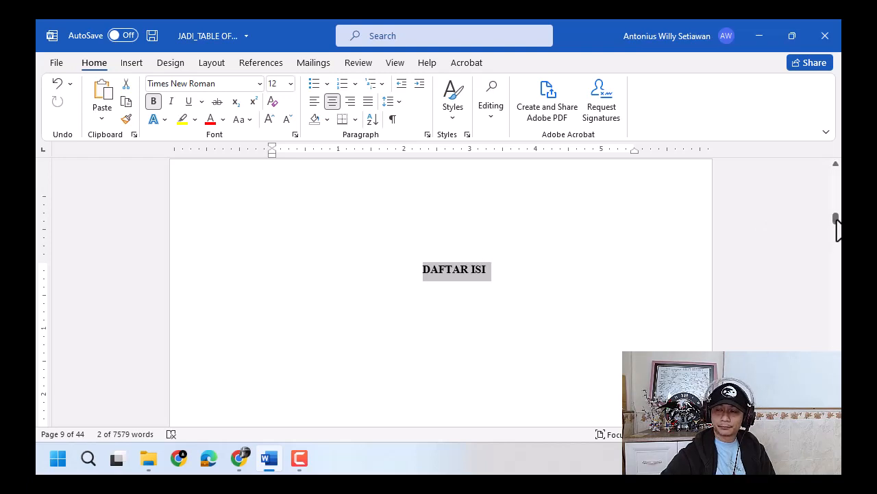
{"action": "left_click_drag", "start_coordinate": [837, 229], "coordinate": [837, 230]}
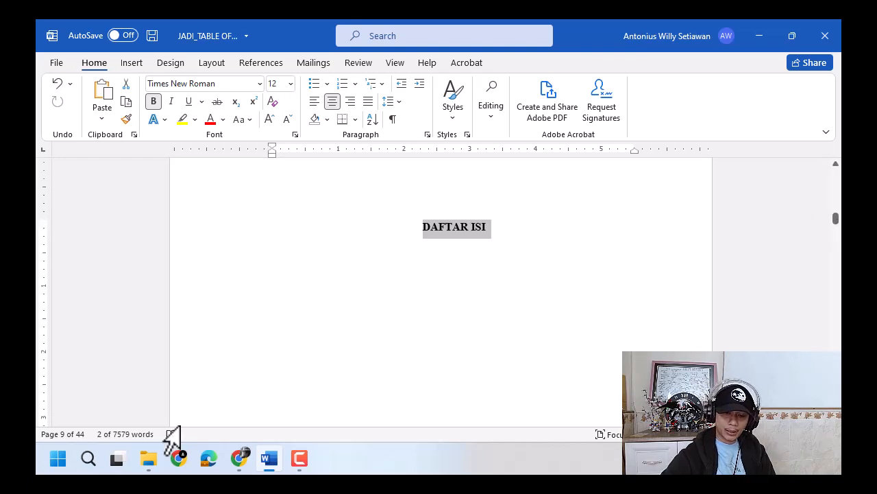
- Open JADI_ALL.docx from the contoh folder and go to its manually typed DAFTAR ISI
{"action": "mouse_move", "coordinate": [151, 459]}
{"action": "left_click", "coordinate": [165, 398]}
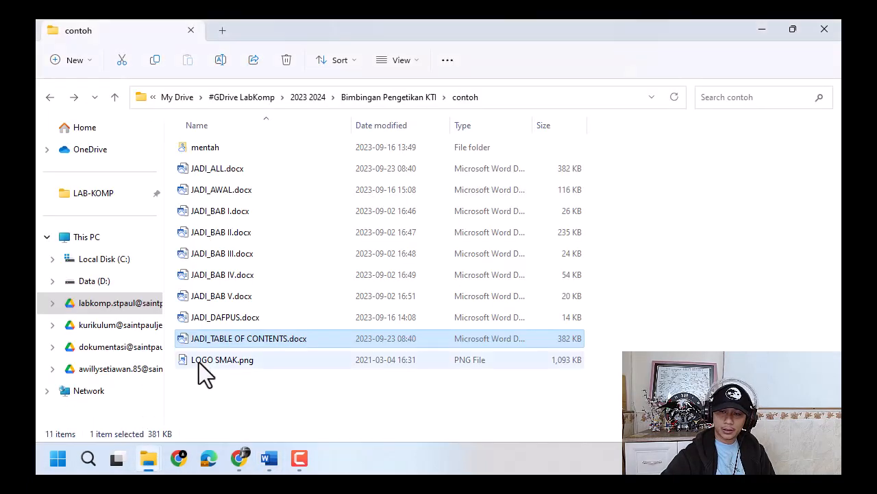
{"action": "double_click", "coordinate": [223, 190]}
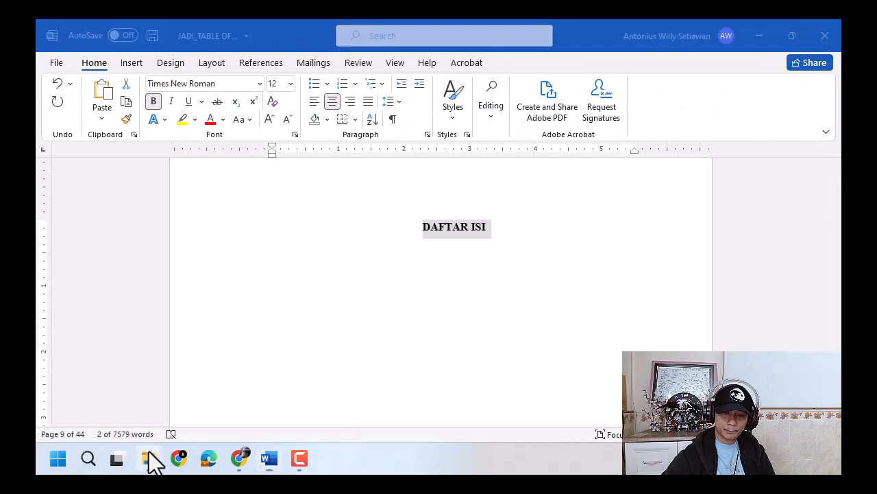
{"action": "mouse_move", "coordinate": [148, 458]}
{"action": "left_click", "coordinate": [156, 382]}
{"action": "double_click", "coordinate": [231, 168]}
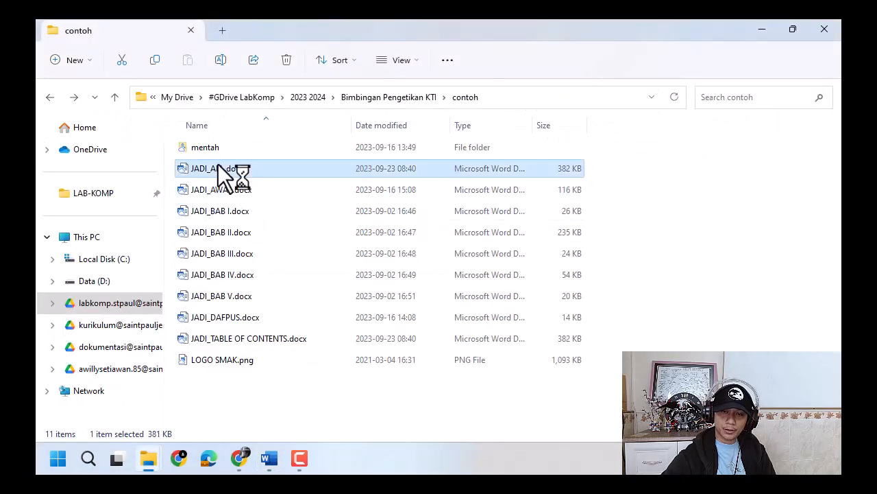
{"action": "left_click_drag", "start_coordinate": [838, 185], "coordinate": [838, 204]}
{"action": "scroll", "coordinate": [726, 319], "scroll_direction": "down", "scroll_amount": 20}
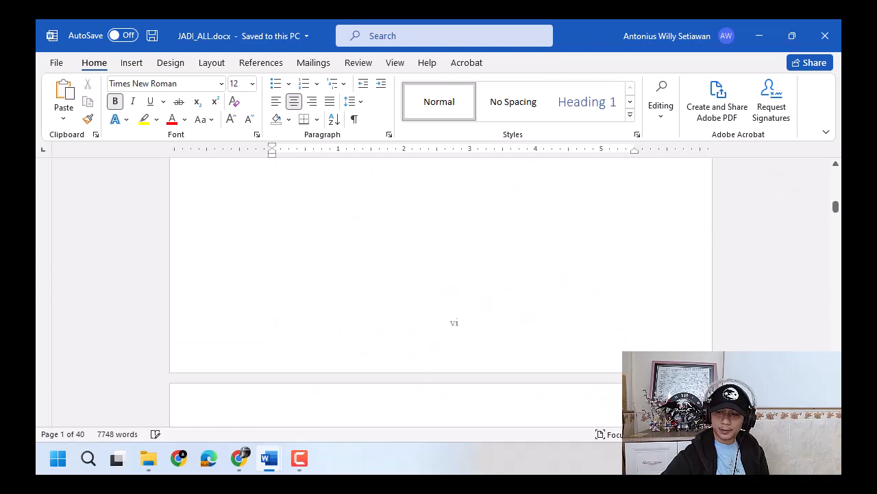
{"action": "scroll", "coordinate": [639, 333], "scroll_direction": "down", "scroll_amount": 10}
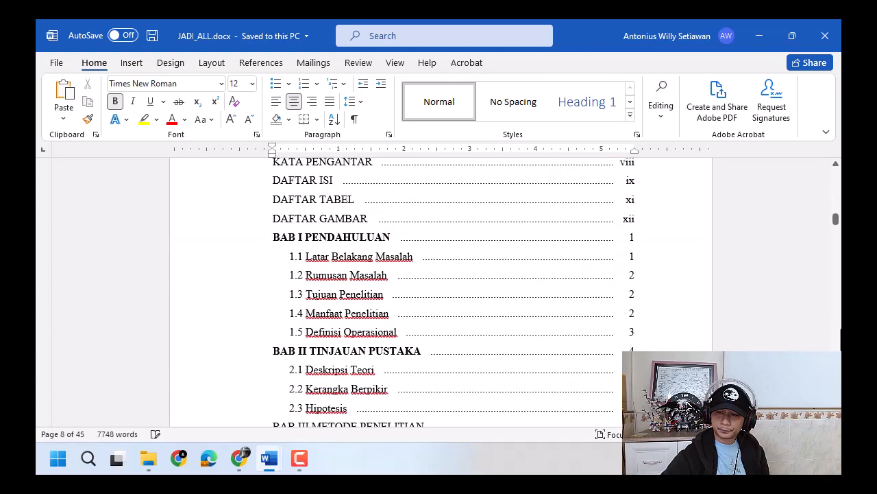
{"action": "scroll", "coordinate": [639, 333], "scroll_direction": "up", "scroll_amount": 4}
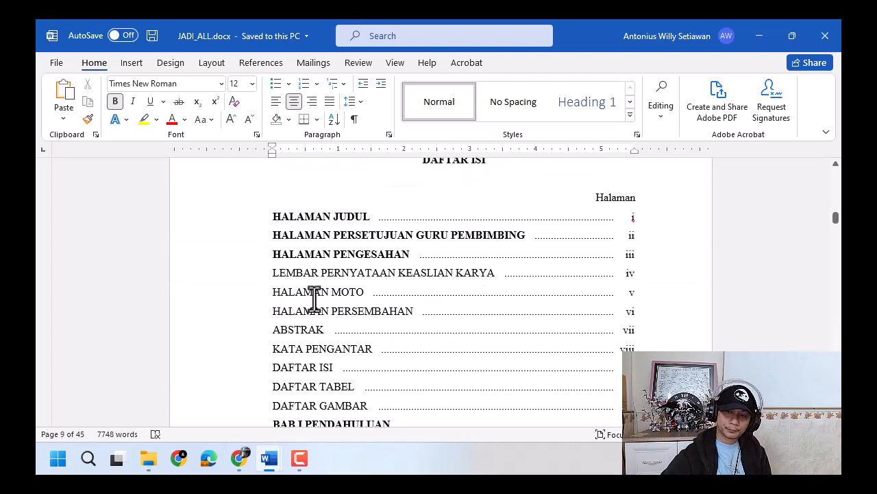
- Compare the HALAMAN JUDUL entry in JADI_ALL.docx with the title page of JADI_TABLE OF CONTENTS.docx
{"action": "left_click_drag", "start_coordinate": [273, 221], "coordinate": [378, 217]}
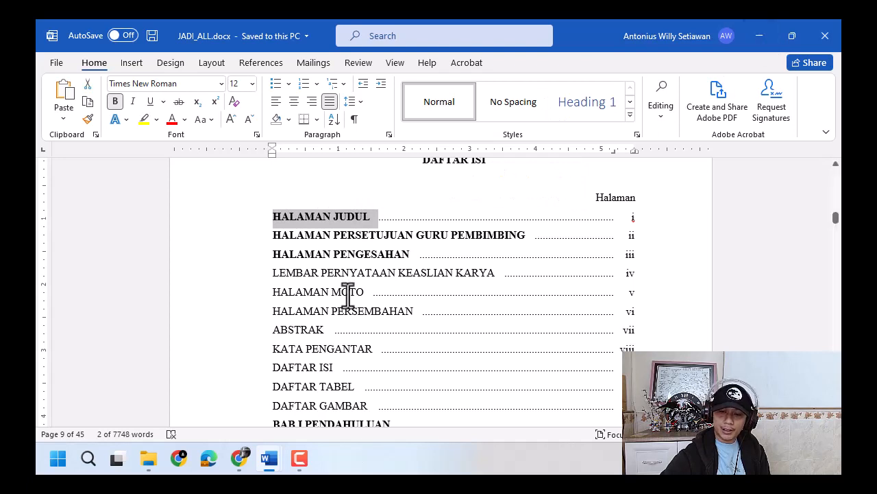
{"action": "mouse_move", "coordinate": [268, 456]}
{"action": "left_click", "coordinate": [226, 363]}
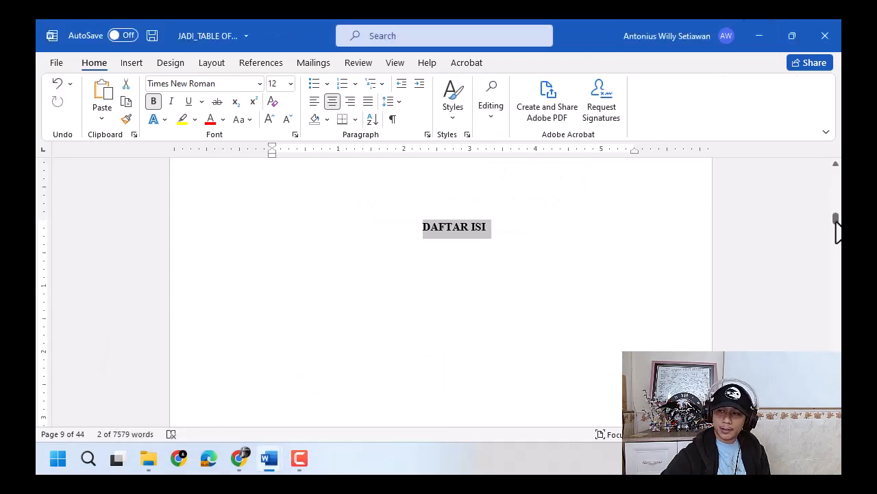
{"action": "left_click_drag", "start_coordinate": [838, 228], "coordinate": [837, 194]}
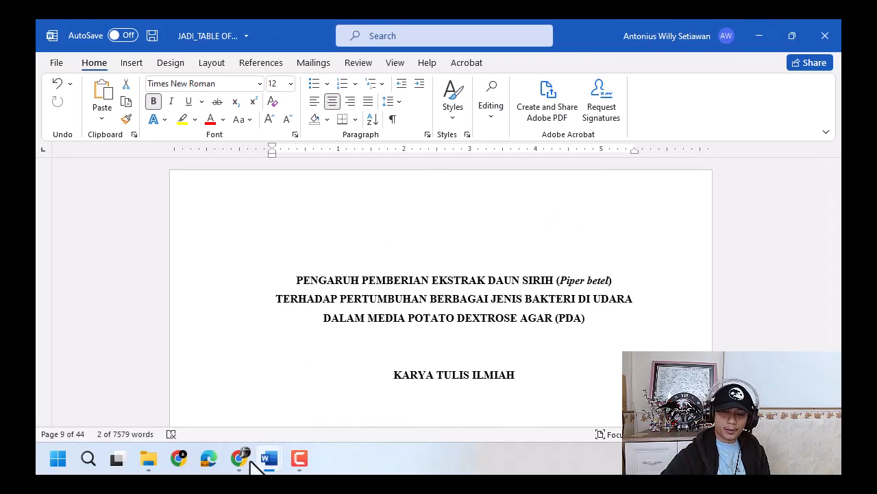
{"action": "mouse_move", "coordinate": [266, 459]}
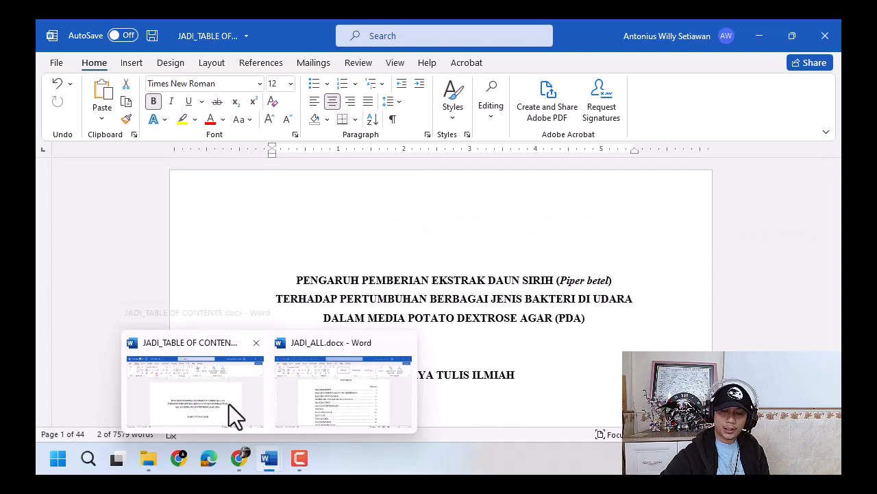
{"action": "left_click", "coordinate": [323, 408]}
{"action": "left_click", "coordinate": [315, 218]}
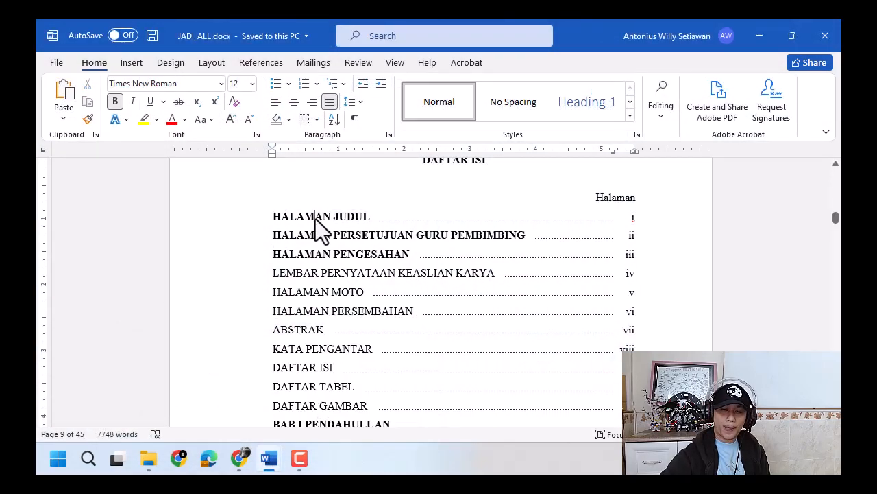
- Match the DAFTAR ISI entry to its page heading and preview the Heading 1 style on that heading without applying it
{"action": "scroll", "coordinate": [280, 282], "scroll_direction": "down", "scroll_amount": 2}
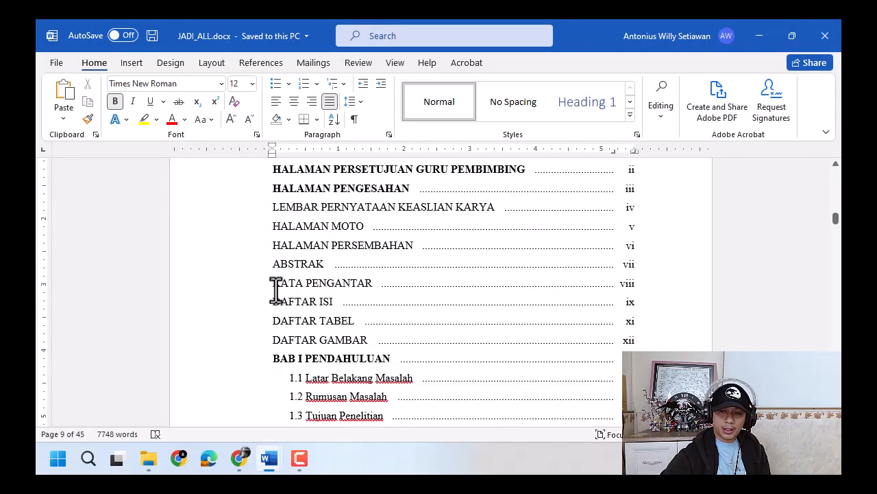
{"action": "left_click_drag", "start_coordinate": [271, 303], "coordinate": [333, 301]}
{"action": "scroll", "coordinate": [505, 321], "scroll_direction": "up", "scroll_amount": 5}
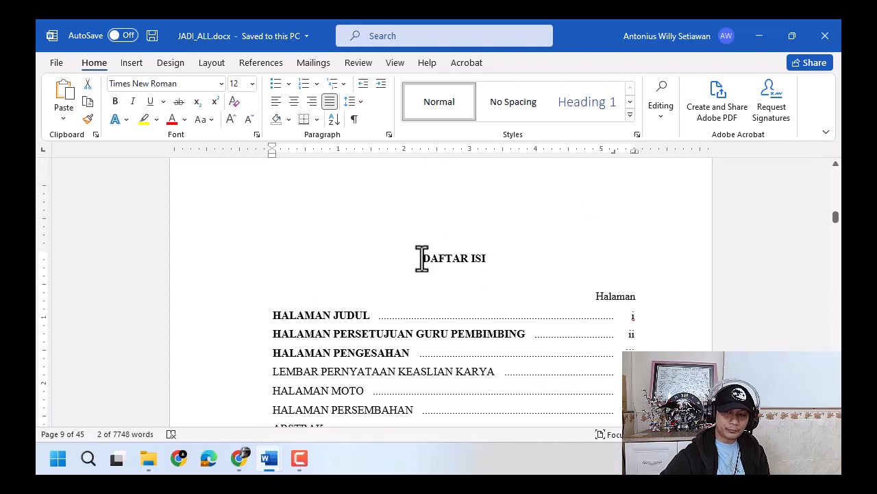
{"action": "left_click_drag", "start_coordinate": [421, 258], "coordinate": [486, 256]}
{"action": "left_click", "coordinate": [579, 103]}
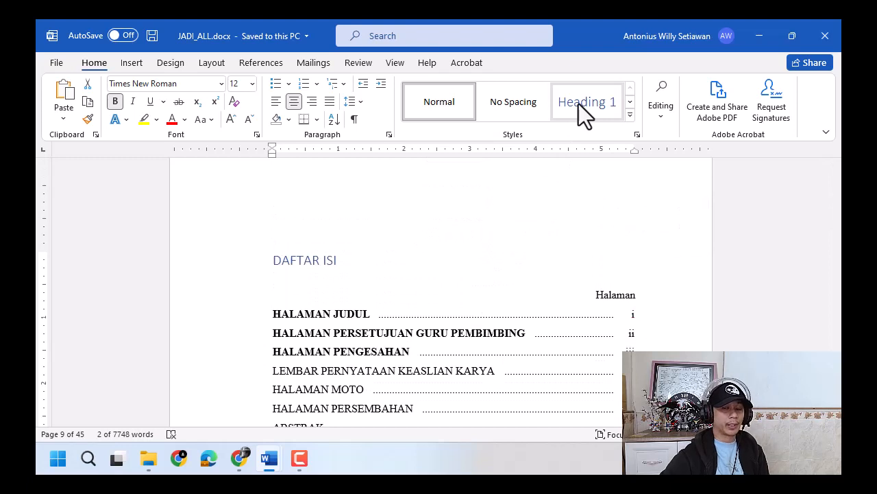
- Examine the BAB I PENDAHULUAN, HALAMAN JUDUL and HALAMAN PERSETUJUAN GURU PEMBIMBING entries in the typed DAFTAR ISI
{"action": "scroll", "coordinate": [423, 294], "scroll_direction": "down", "scroll_amount": 7}
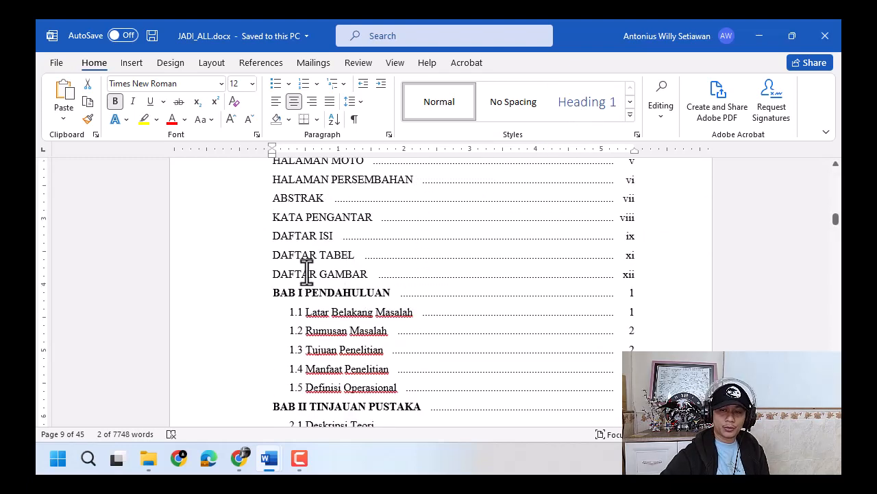
{"action": "left_click_drag", "start_coordinate": [273, 293], "coordinate": [375, 295]}
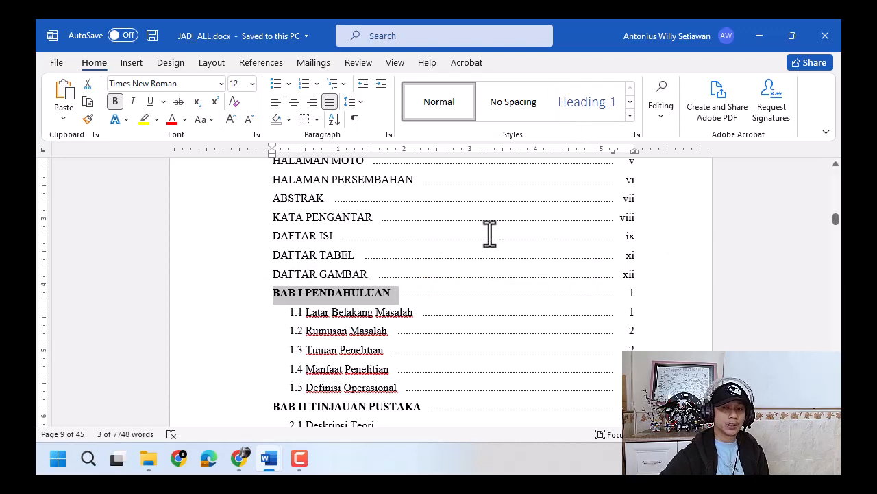
{"action": "scroll", "coordinate": [466, 285], "scroll_direction": "up", "scroll_amount": 4}
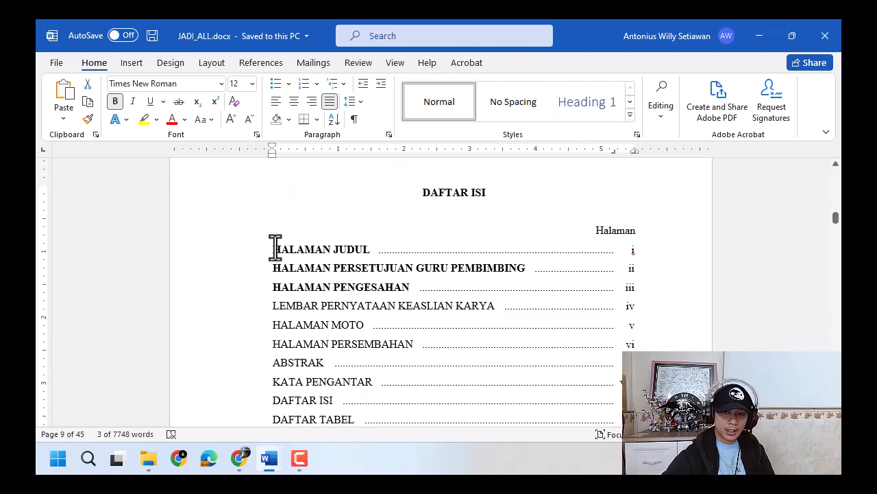
{"action": "left_click_drag", "start_coordinate": [274, 249], "coordinate": [368, 252]}
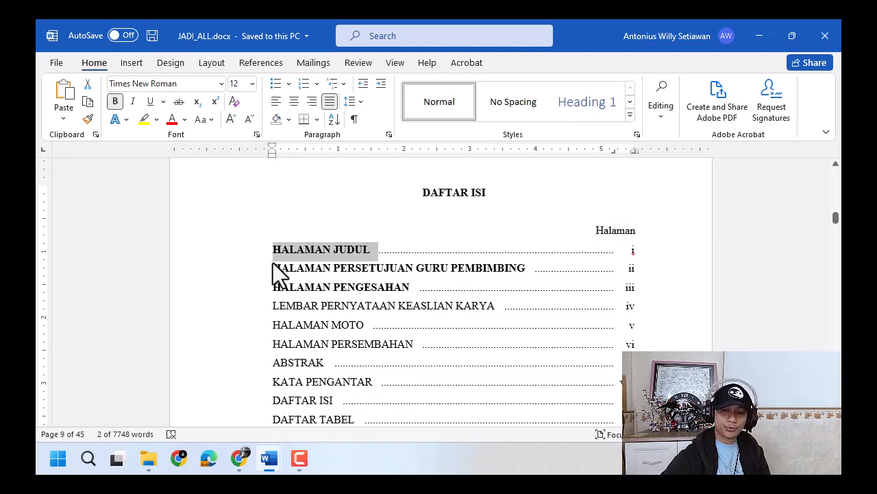
{"action": "left_click_drag", "start_coordinate": [274, 268], "coordinate": [477, 269]}
- Switch to JADI_TABLE OF CONTENTS.docx and insert an empty line directly above the paper's title on the first page
{"action": "mouse_move", "coordinate": [274, 465]}
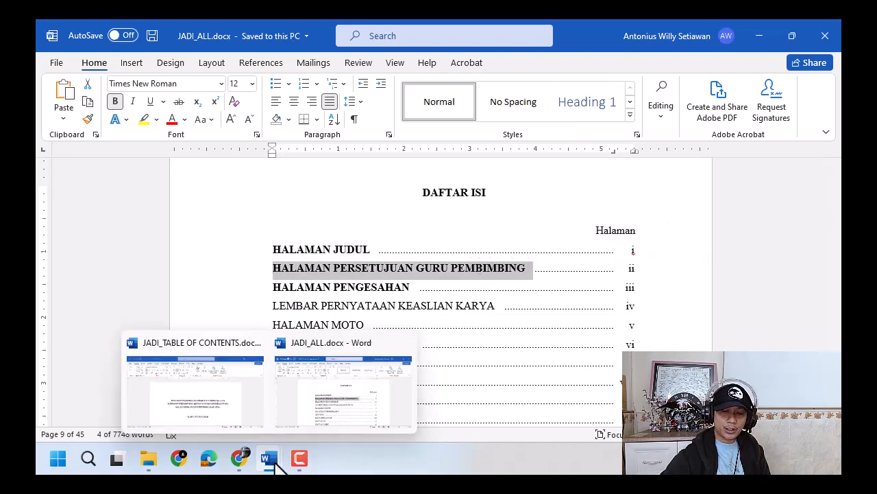
{"action": "left_click", "coordinate": [209, 412]}
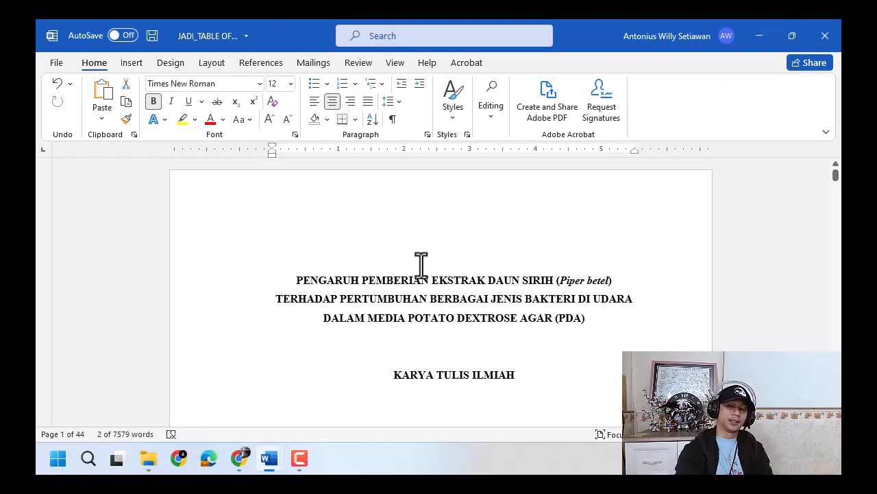
{"action": "left_click", "coordinate": [296, 278]}
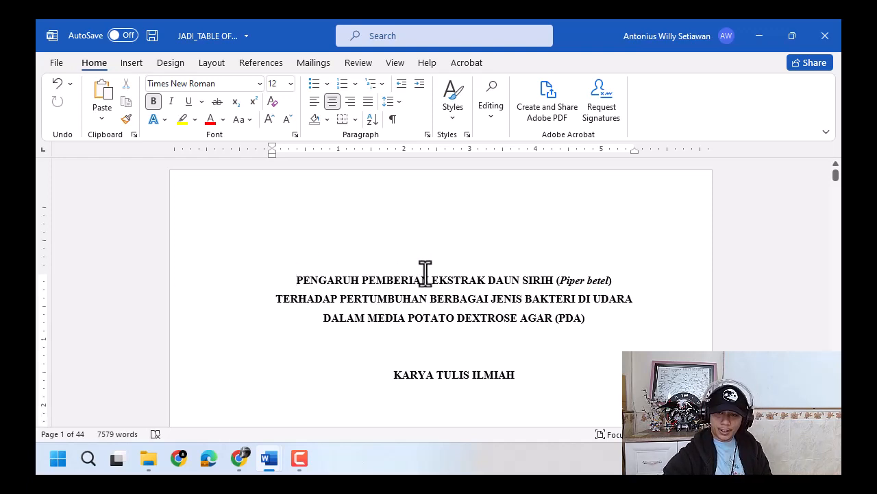
{"action": "key", "text": "Return"}
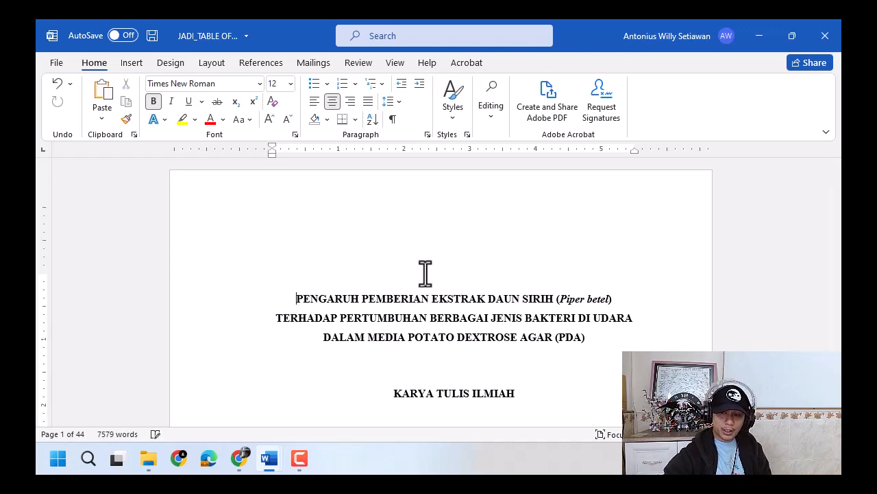
- Remove one empty line above the school name on the first page and write HALAMAN JUDUL on the empty line above the title
{"action": "scroll", "coordinate": [432, 288], "scroll_direction": "down", "scroll_amount": 10}
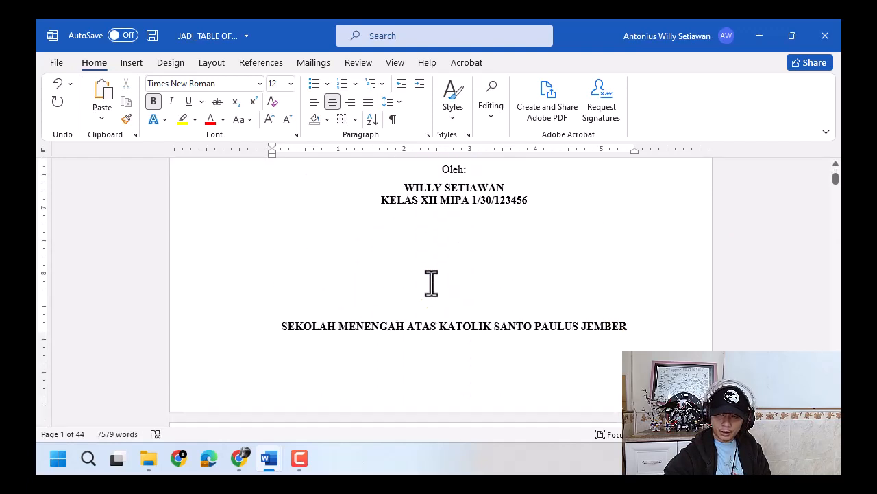
{"action": "key", "text": "BackSpace"}
{"action": "scroll", "coordinate": [473, 287], "scroll_direction": "up", "scroll_amount": 5}
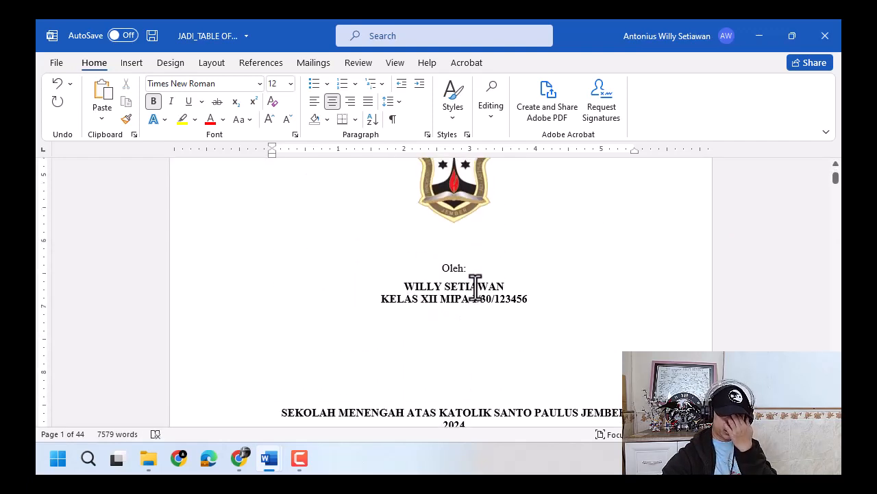
{"action": "scroll", "coordinate": [445, 281], "scroll_direction": "up", "scroll_amount": 8}
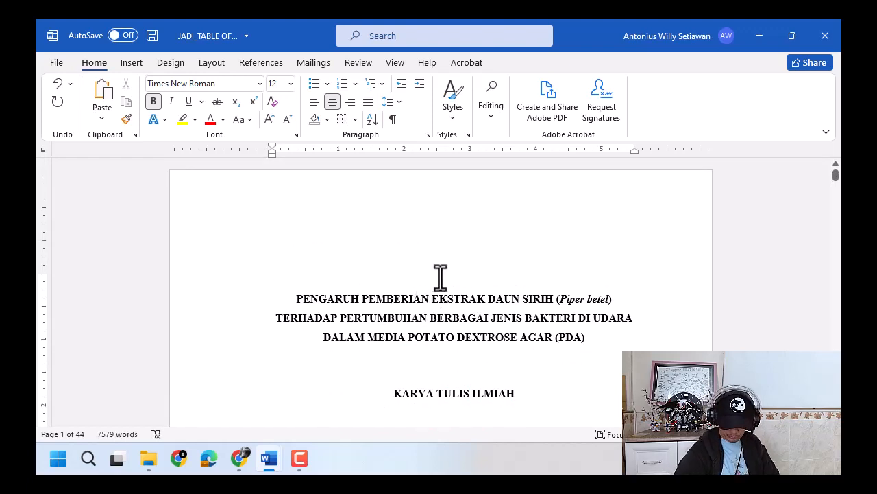
{"action": "type", "text": "N JUDUL"}
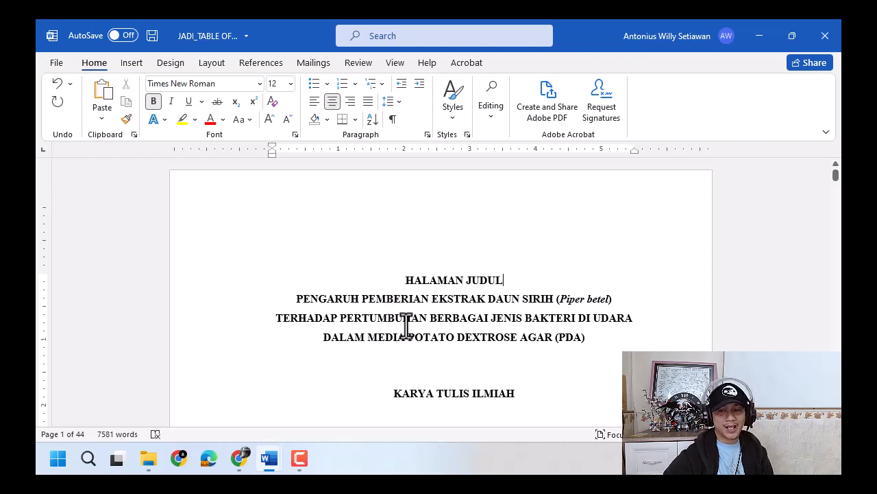
- Set the font color of the HALAMAN JUDUL line on the first page to white
{"action": "double_click", "coordinate": [427, 281]}
{"action": "triple_click", "coordinate": [428, 282]}
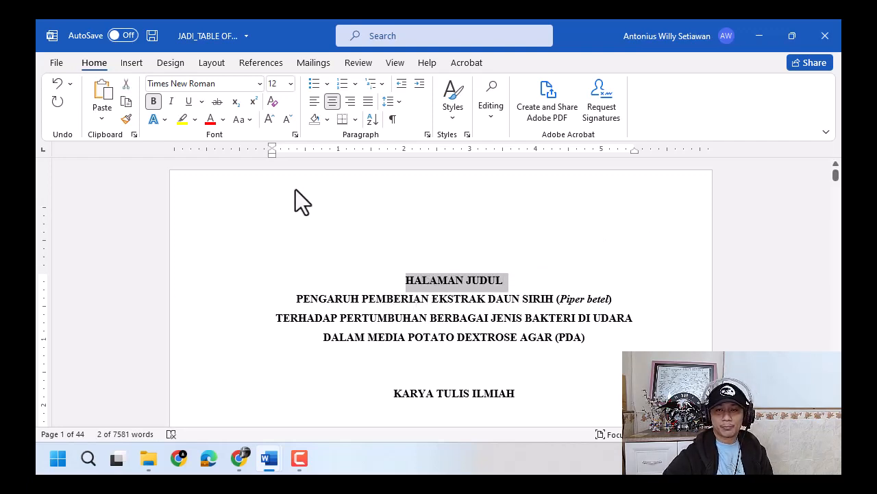
{"action": "left_click", "coordinate": [223, 120]}
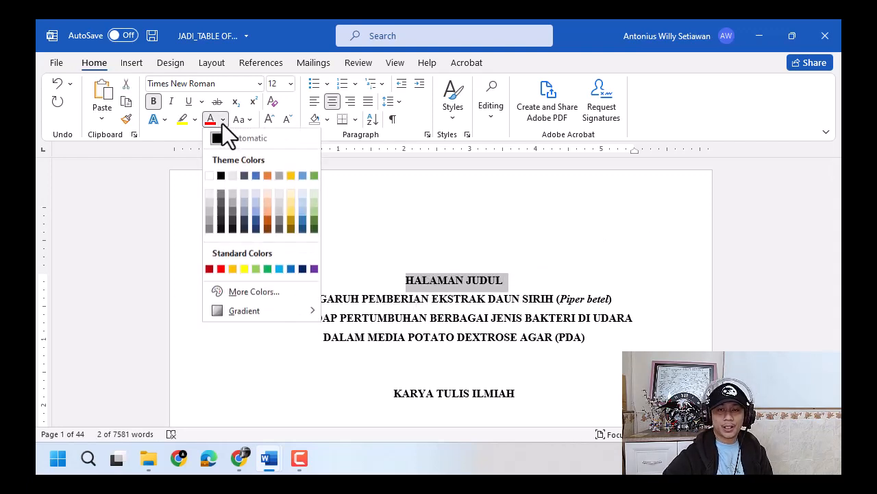
{"action": "left_click", "coordinate": [214, 175]}
{"action": "left_click", "coordinate": [586, 269]}
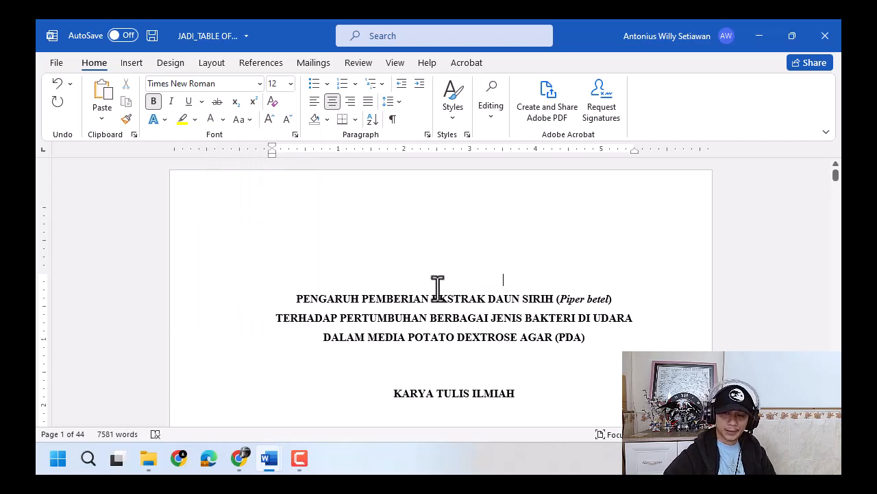
- Insert an empty line directly above the paper's title on the second page
{"action": "scroll", "coordinate": [436, 288], "scroll_direction": "down", "scroll_amount": 6}
{"action": "scroll", "coordinate": [435, 288], "scroll_direction": "up", "scroll_amount": 8}
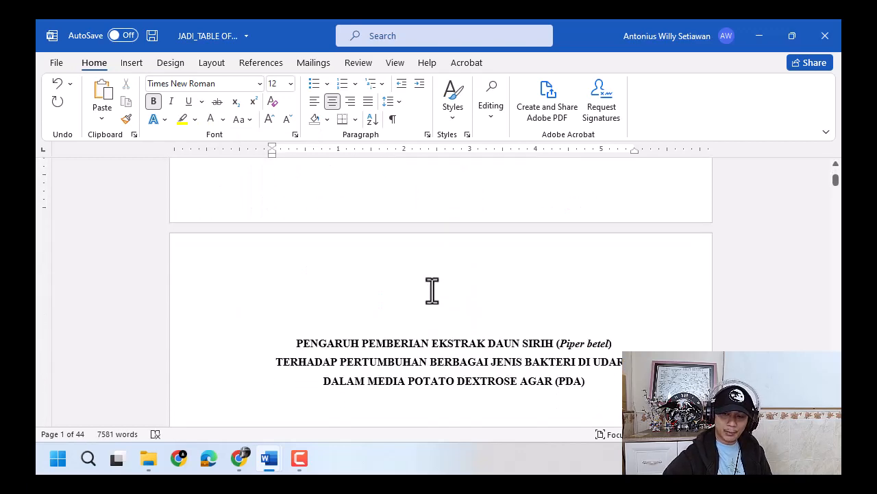
{"action": "scroll", "coordinate": [432, 289], "scroll_direction": "down", "scroll_amount": 2}
{"action": "left_click", "coordinate": [293, 199]}
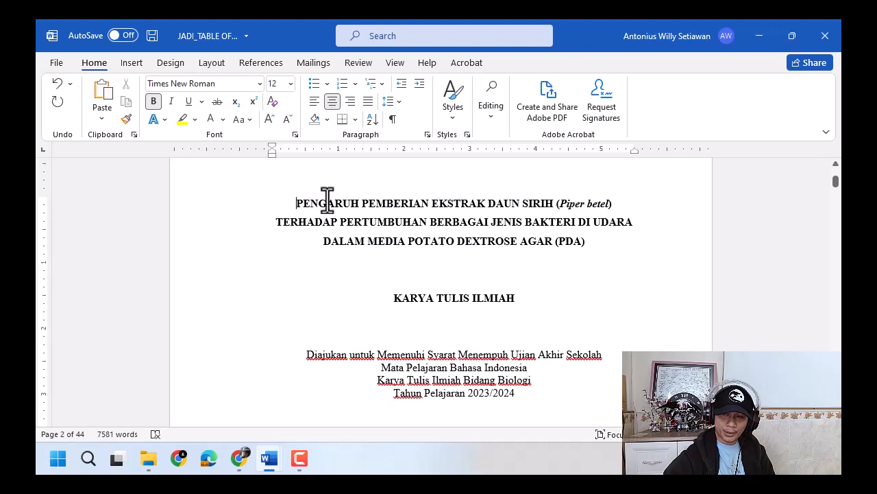
{"action": "key", "text": "Return"}
- Remove one empty line between the student details and "Disetujui oleh:" so HALAMAN PENGESAHAN stays at its page start
{"action": "scroll", "coordinate": [456, 251], "scroll_direction": "down", "scroll_amount": 8}
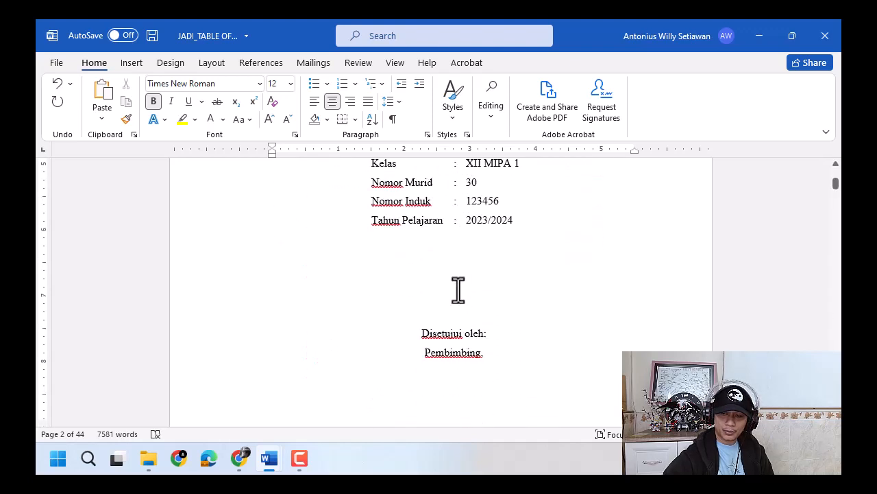
{"action": "scroll", "coordinate": [456, 305], "scroll_direction": "up", "scroll_amount": 3}
{"action": "left_click", "coordinate": [459, 295]}
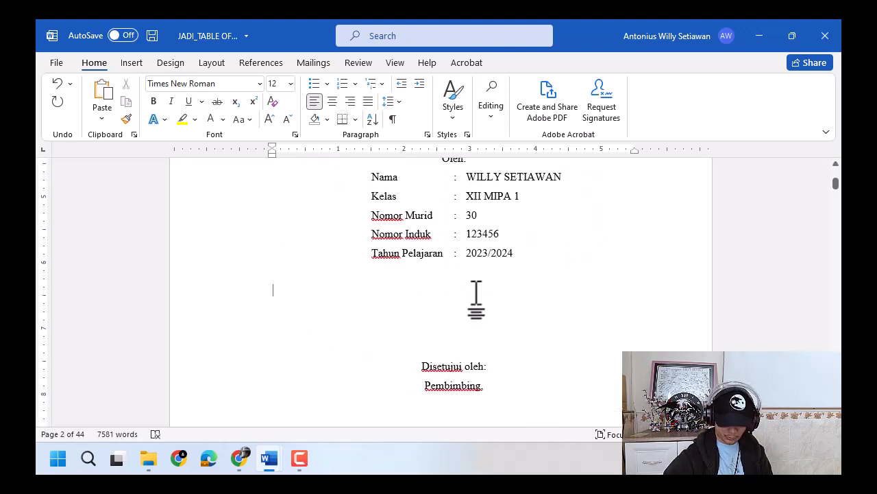
{"action": "scroll", "coordinate": [480, 305], "scroll_direction": "down", "scroll_amount": 10}
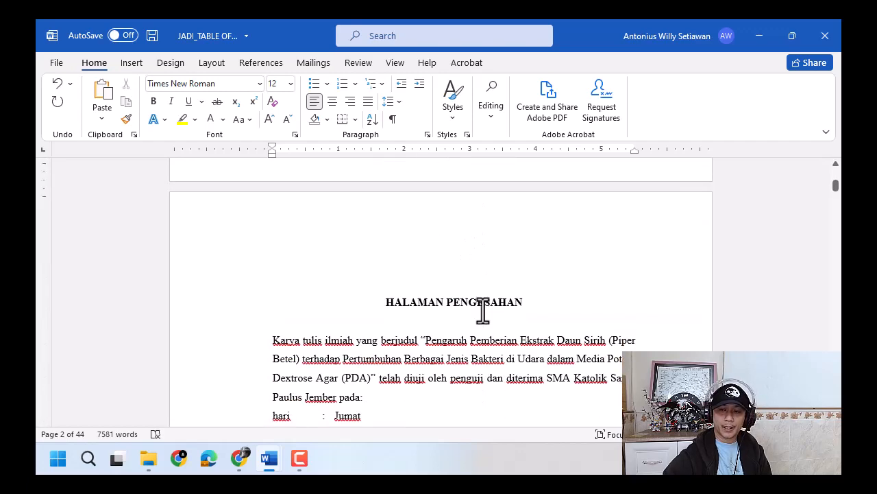
{"action": "scroll", "coordinate": [467, 339], "scroll_direction": "up", "scroll_amount": 5}
{"action": "scroll", "coordinate": [466, 366], "scroll_direction": "down", "scroll_amount": 5}
{"action": "scroll", "coordinate": [486, 320], "scroll_direction": "up", "scroll_amount": 15}
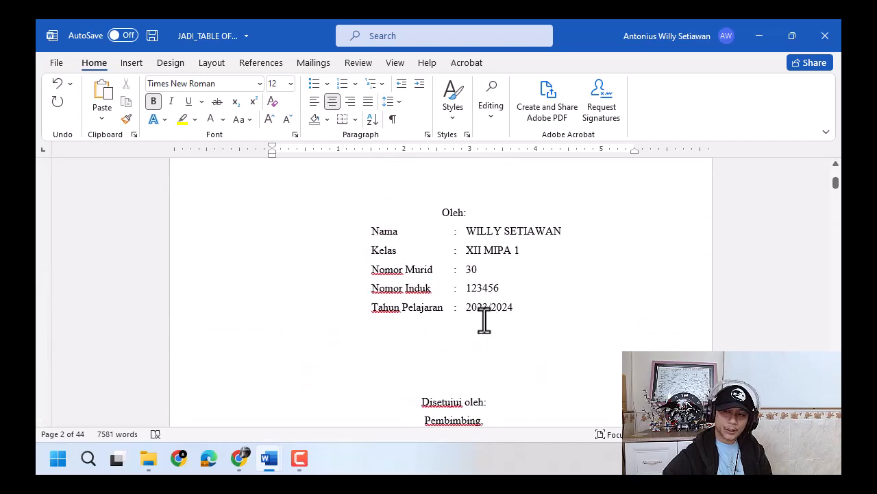
- Copy HALAMAN PERSETUJUAN GURU PEMBIMBING from JADI_ALL.docx into the empty line above the second page's title in JADI_TABLE OF CONTENTS.docx
{"action": "left_click", "coordinate": [484, 319]}
{"action": "left_click", "coordinate": [460, 299]}
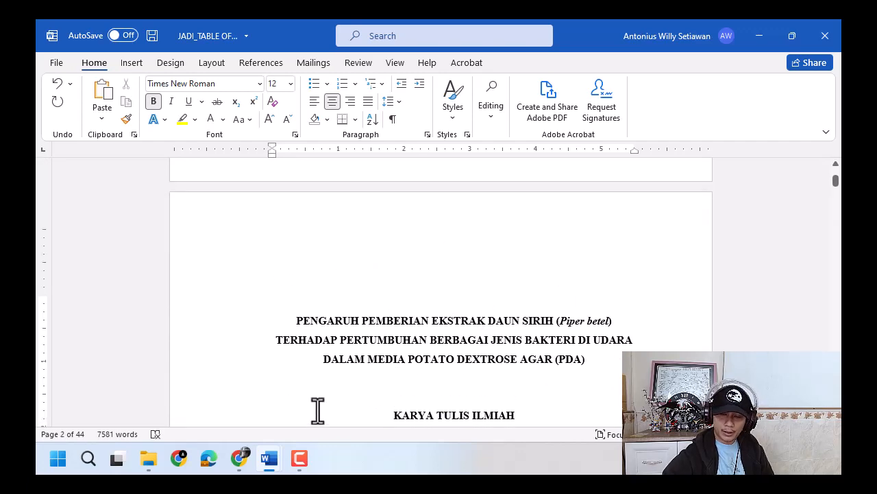
{"action": "mouse_move", "coordinate": [268, 462]}
{"action": "left_click", "coordinate": [335, 398]}
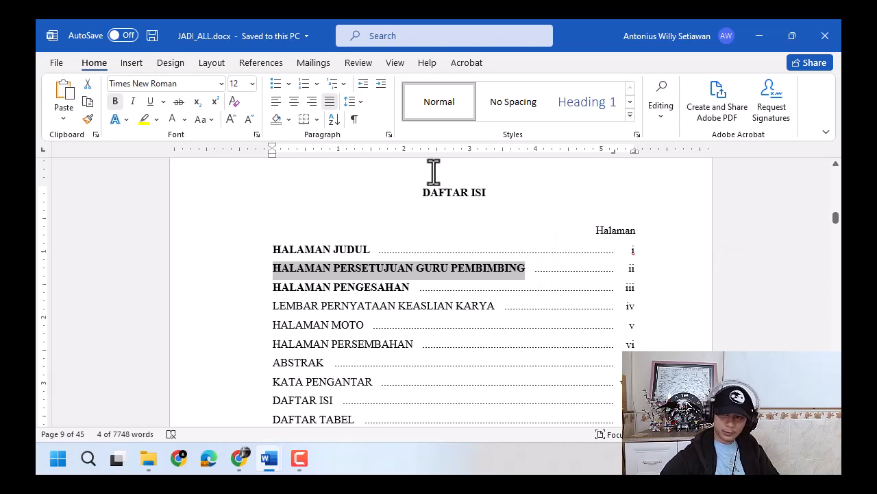
{"action": "left_click", "coordinate": [759, 35]}
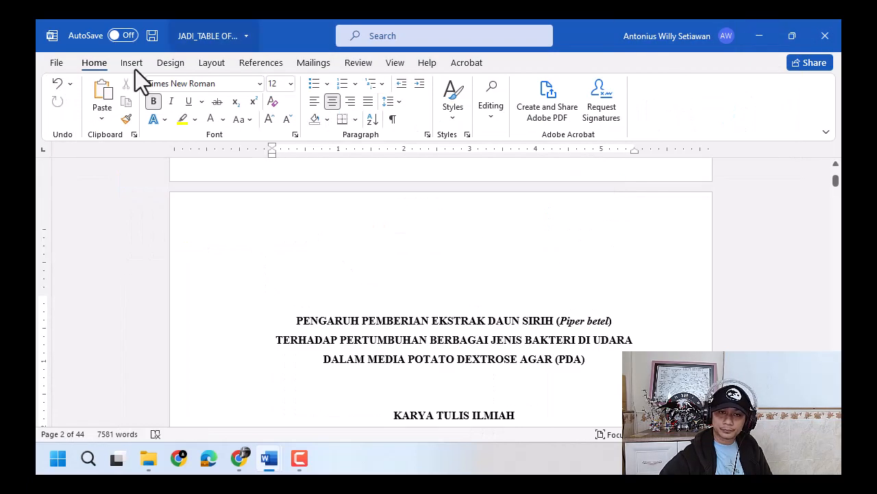
{"action": "left_click", "coordinate": [102, 118]}
{"action": "left_click", "coordinate": [159, 163]}
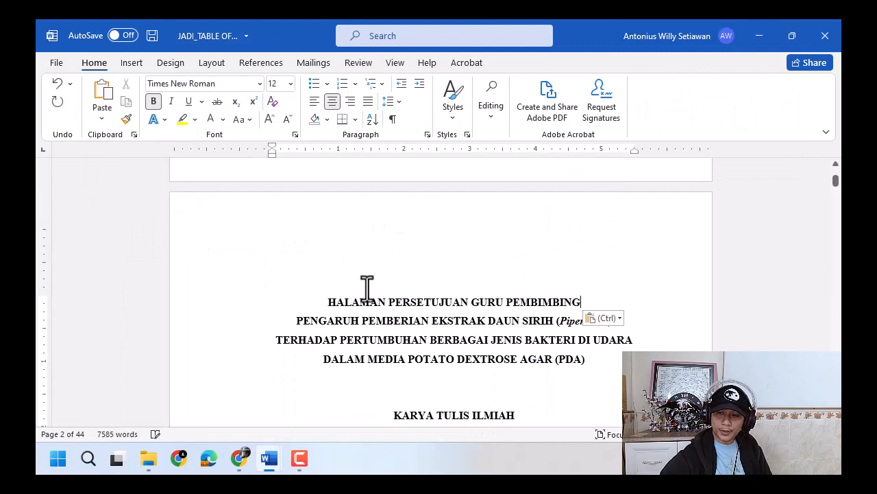
- Set the font color of the HALAMAN PERSETUJUAN GURU PEMBIMBING line to white, keeping its size at 12
{"action": "triple_click", "coordinate": [378, 302]}
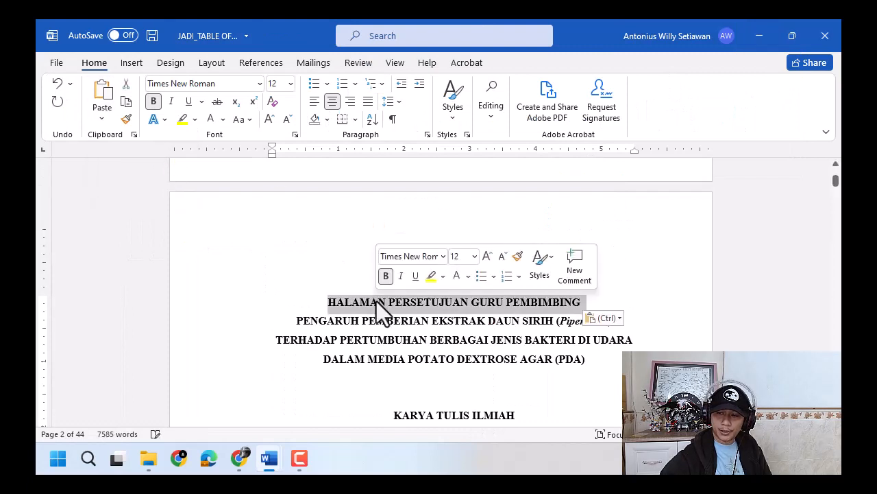
{"action": "left_click", "coordinate": [269, 116]}
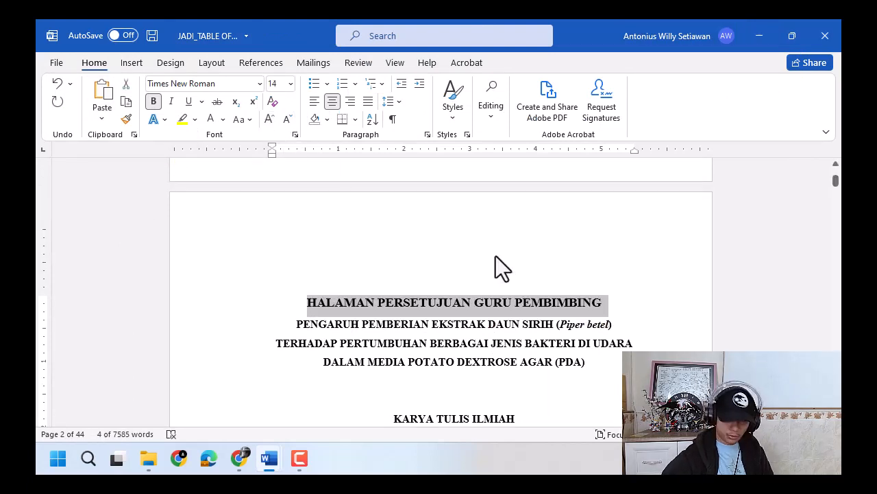
{"action": "key", "text": "ctrl+z"}
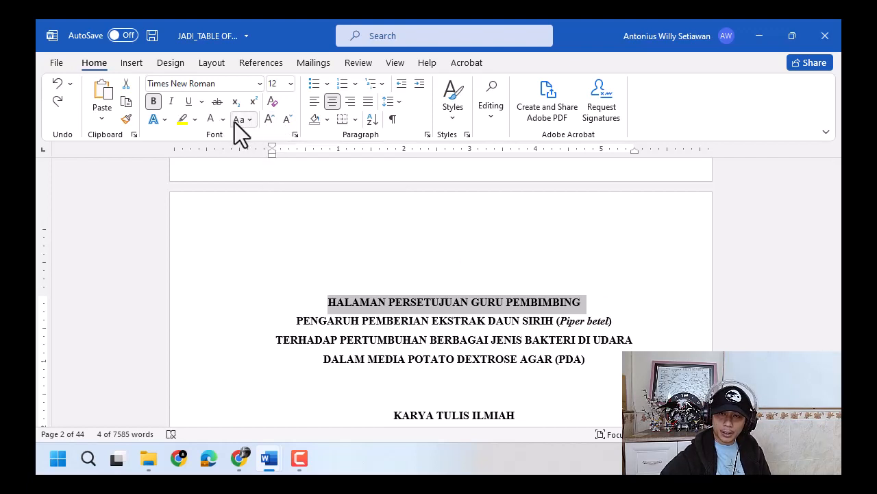
{"action": "left_click", "coordinate": [209, 120]}
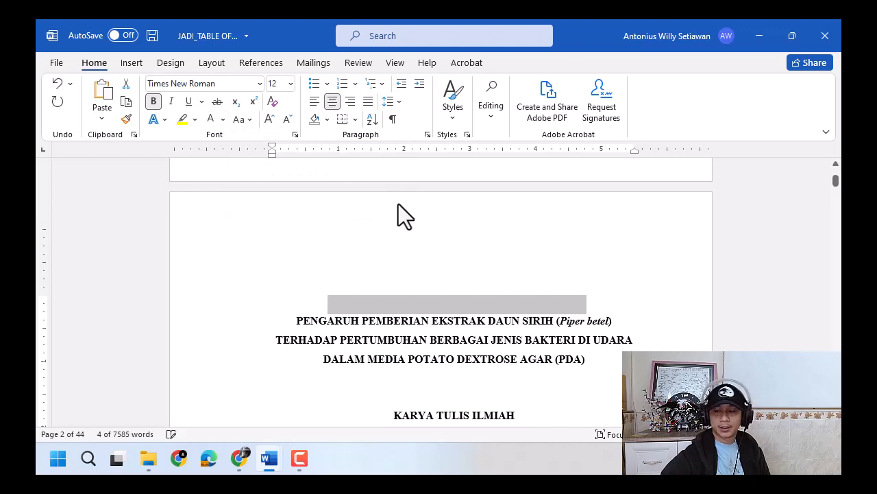
{"action": "left_click", "coordinate": [590, 294]}
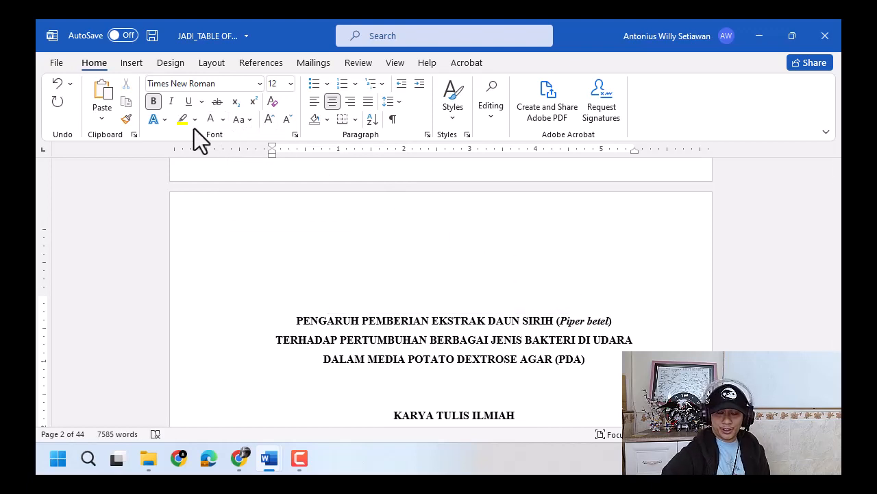
- Check that the white text above the second page's title still exists by selecting that line
{"action": "left_click", "coordinate": [503, 302]}
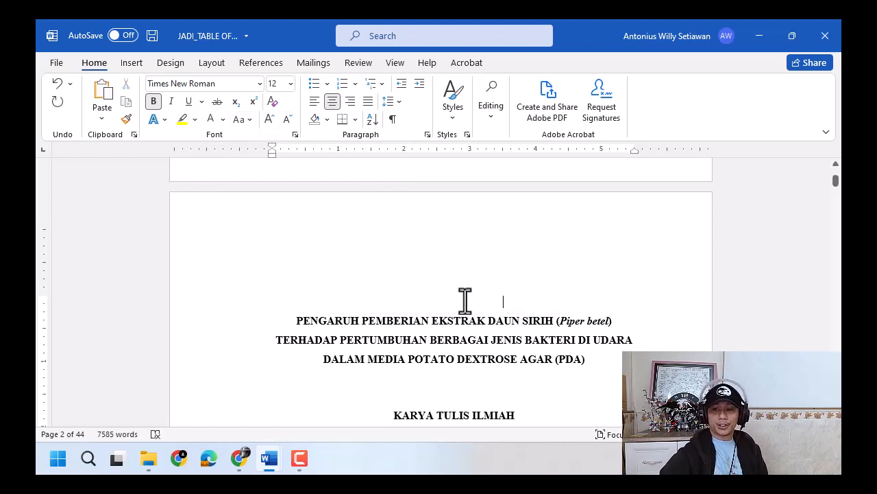
{"action": "left_click_drag", "start_coordinate": [391, 297], "coordinate": [586, 305]}
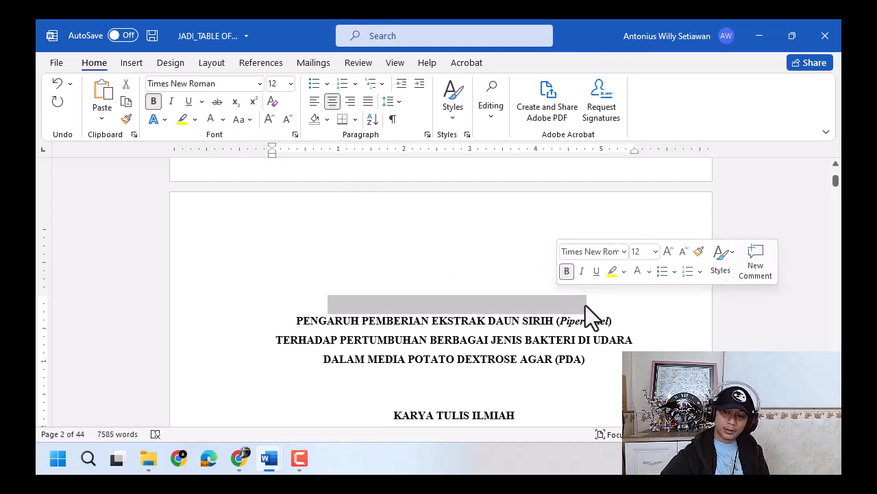
{"action": "left_click", "coordinate": [587, 305]}
{"action": "key", "text": "ctrl+a"}
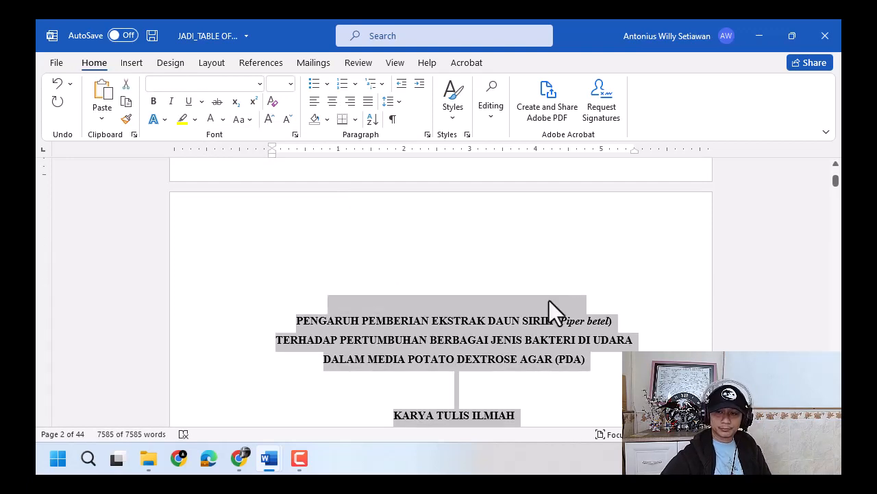
{"action": "left_click", "coordinate": [503, 303]}
{"action": "triple_click", "coordinate": [470, 308]}
{"action": "double_click", "coordinate": [471, 308]}
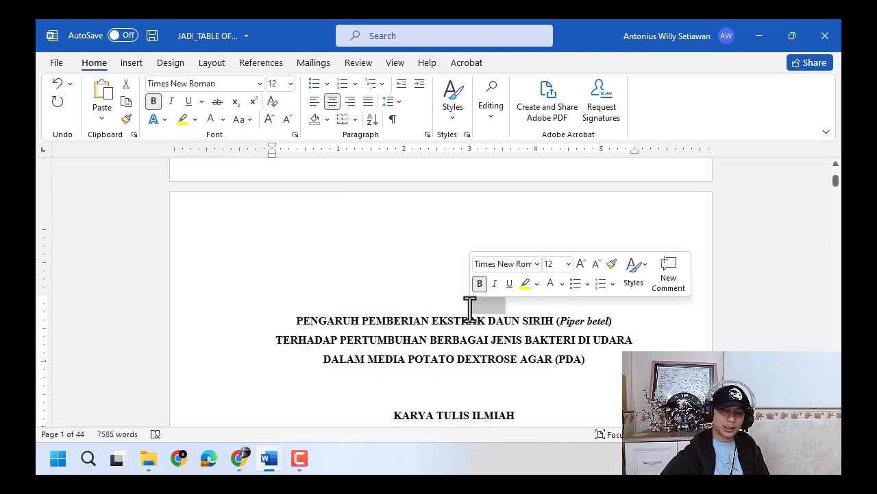
{"action": "left_click", "coordinate": [423, 302]}
{"action": "triple_click", "coordinate": [426, 302]}
- Apply the Heading 1 style to the white HALAMAN JUDUL line above the title on the first page
{"action": "scroll", "coordinate": [425, 302], "scroll_direction": "up", "scroll_amount": 10}
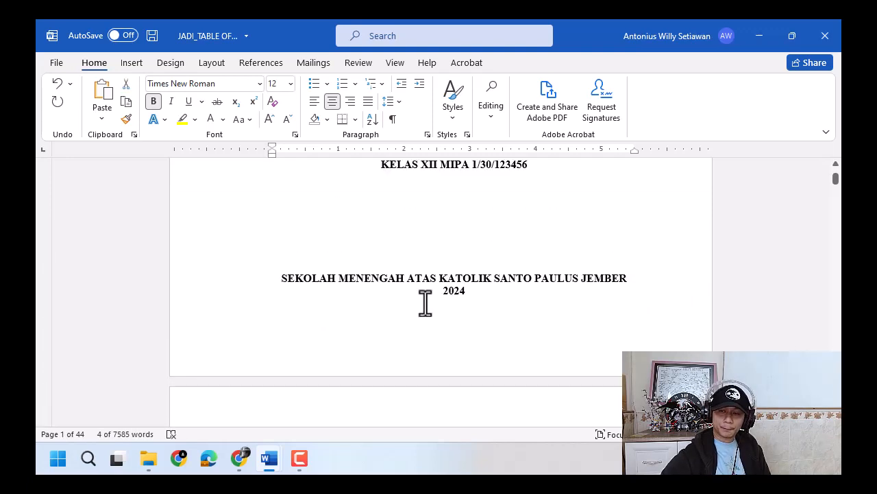
{"action": "left_click", "coordinate": [436, 283]}
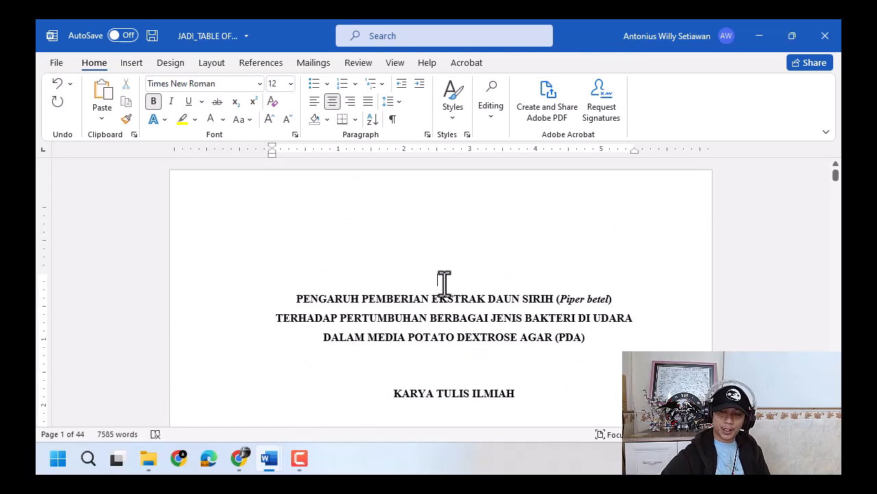
{"action": "double_click", "coordinate": [444, 283]}
{"action": "left_click", "coordinate": [445, 283]}
{"action": "left_click_drag", "start_coordinate": [329, 283], "coordinate": [539, 281]}
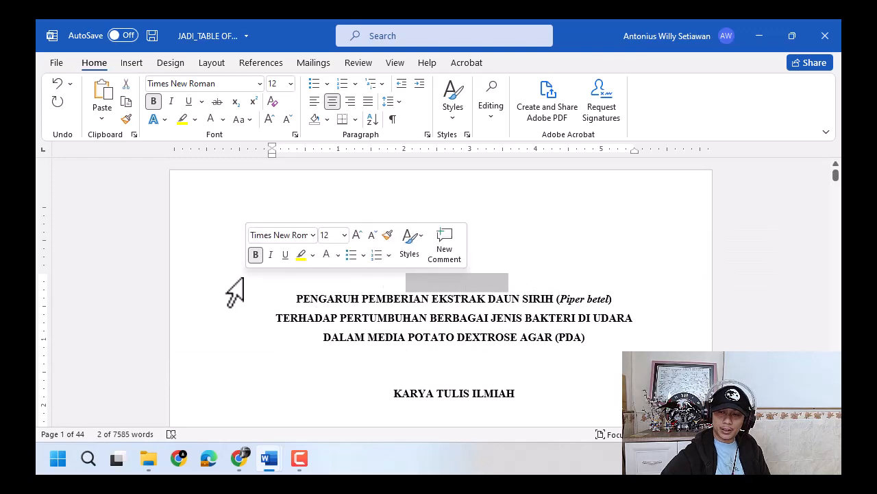
{"action": "left_click", "coordinate": [455, 116]}
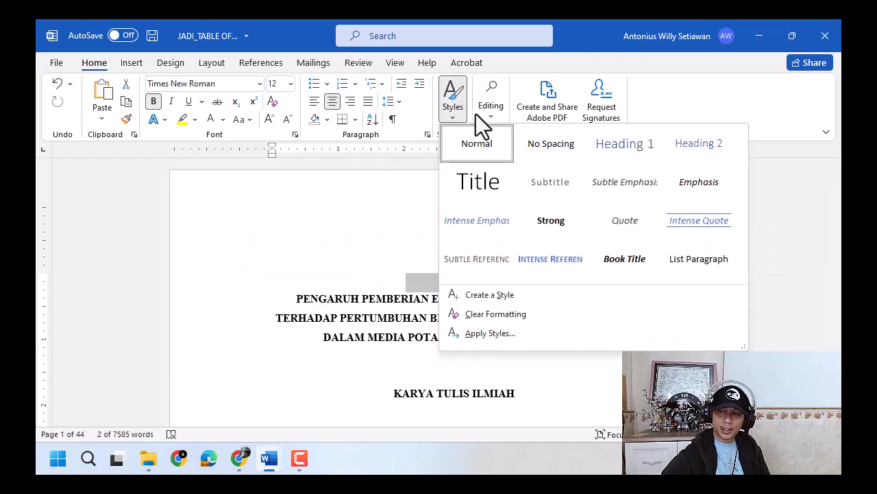
{"action": "left_click", "coordinate": [640, 145]}
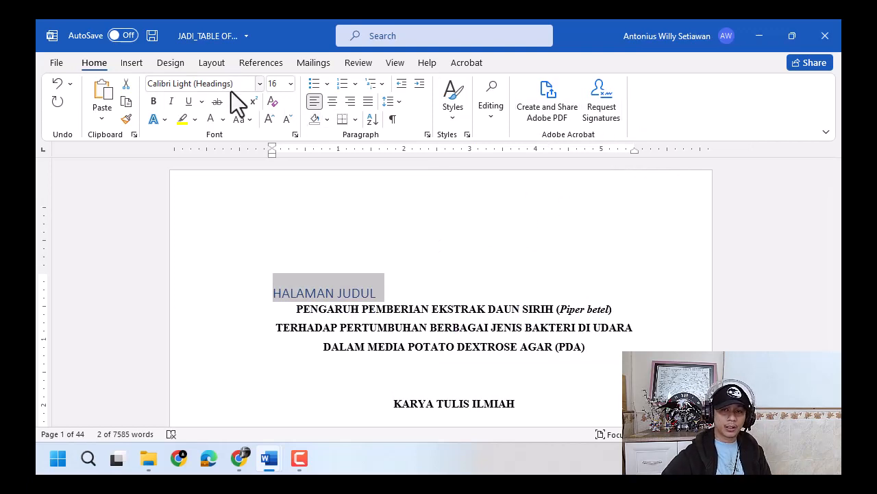
- Examine the Heading 1 style's formatting settings in the Modify Style dialog and close it without changes
{"action": "left_click", "coordinate": [466, 135]}
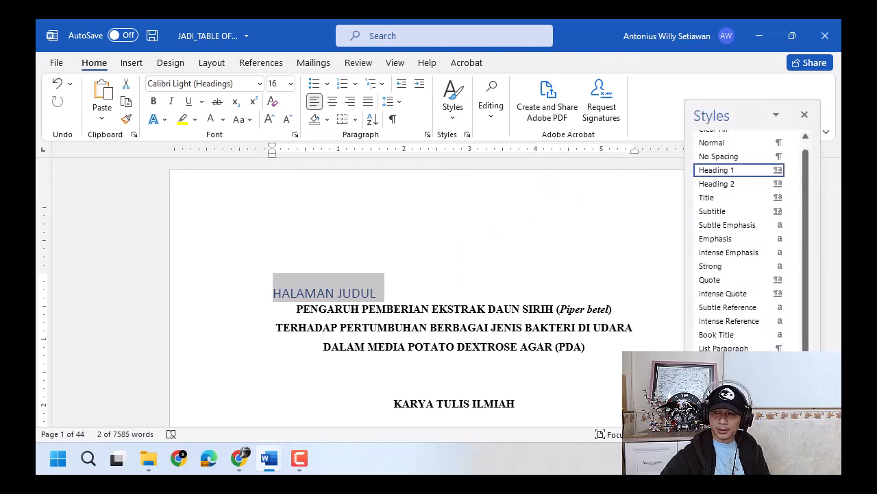
{"action": "left_click", "coordinate": [792, 170]}
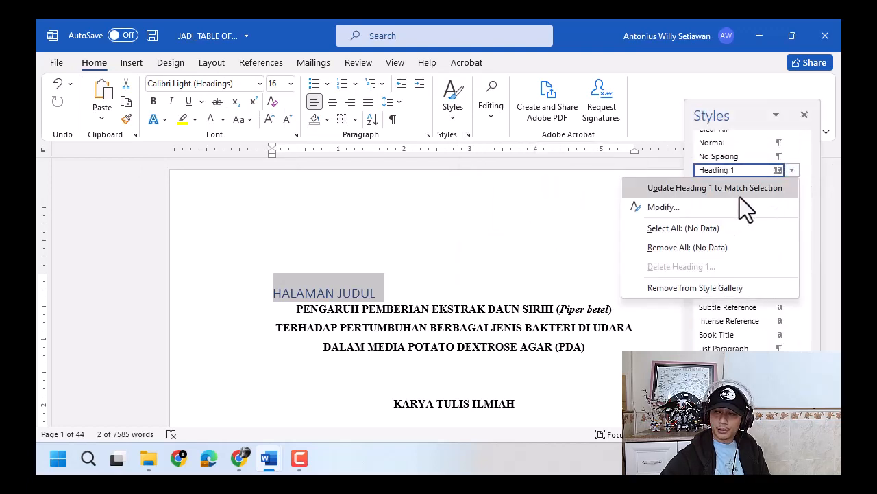
{"action": "left_click", "coordinate": [715, 205]}
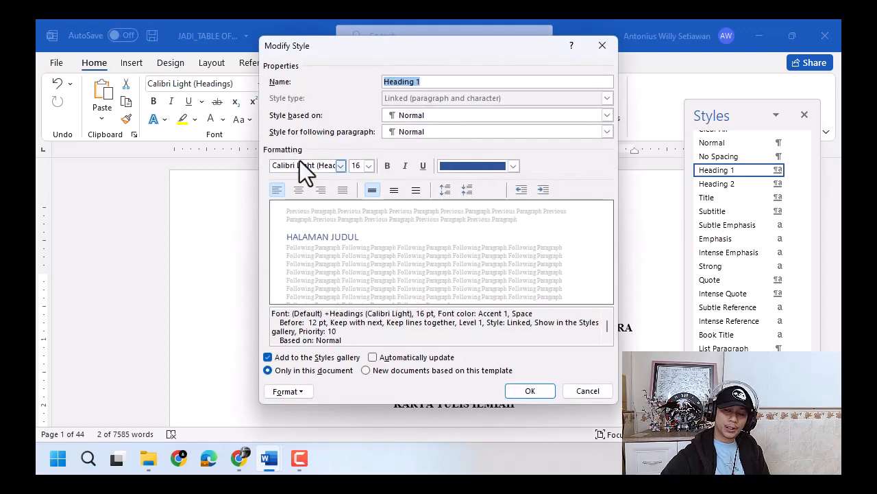
{"action": "left_click", "coordinate": [599, 47]}
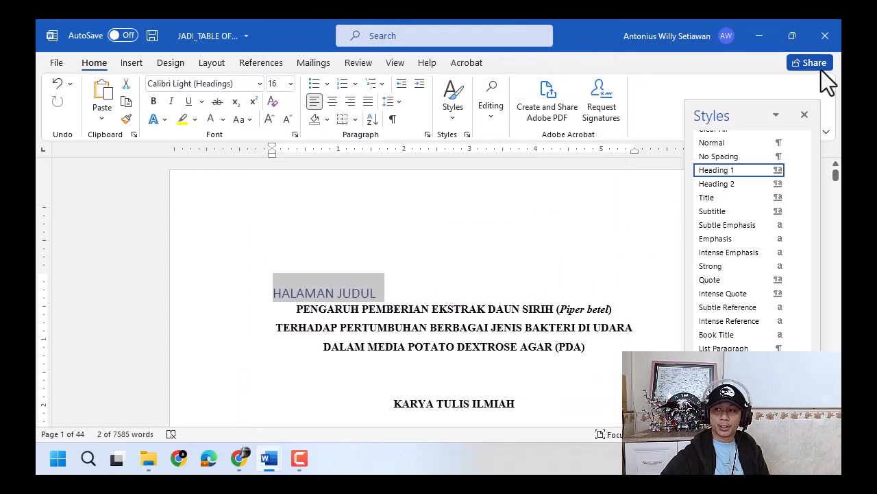
- Set the HALAMAN JUDUL line on the first page to Times New Roman, size 12, and center it
{"action": "left_click", "coordinate": [805, 115]}
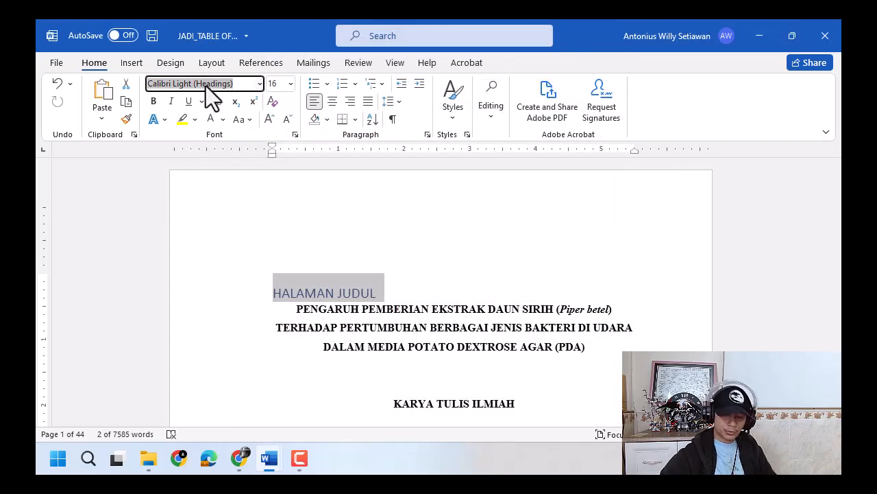
{"action": "type", "text": "Times New Roman"}
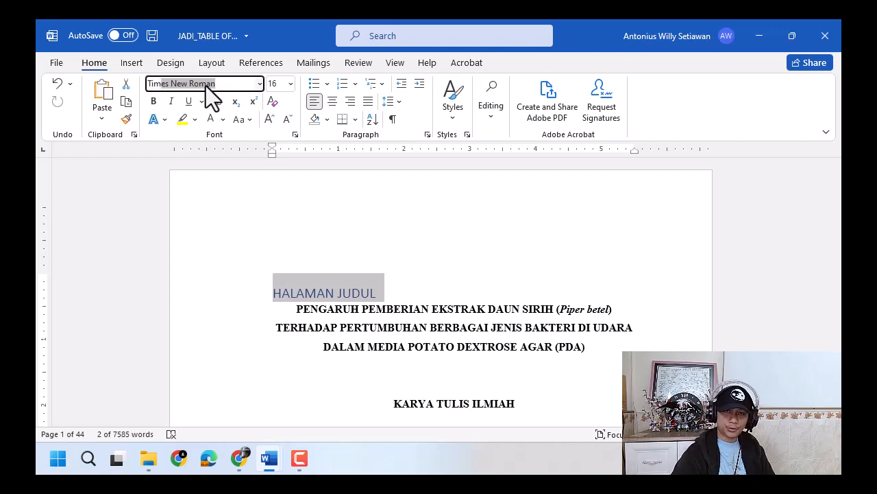
{"action": "key", "text": "Tab"}
{"action": "type", "text": "12"}
{"action": "key", "text": "Return"}
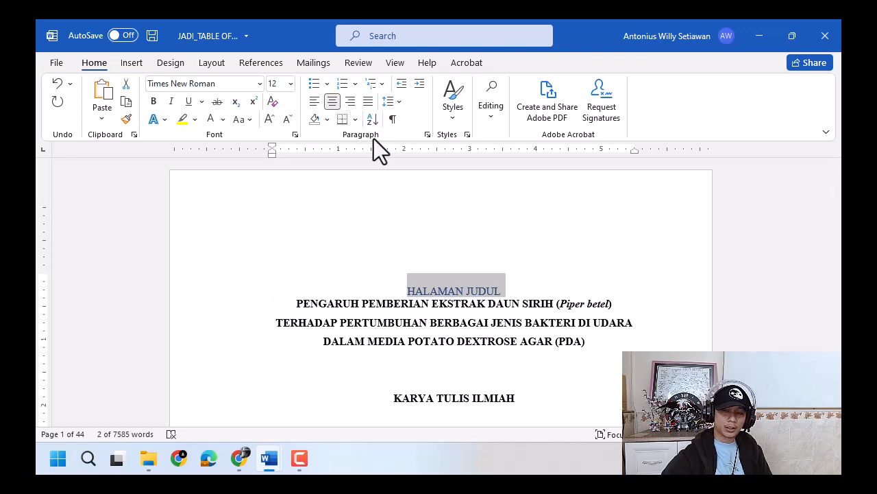
- Set the HALAMAN JUDUL line's line spacing to 1.5 and its spacing before to 0 pt
{"action": "left_click", "coordinate": [395, 103]}
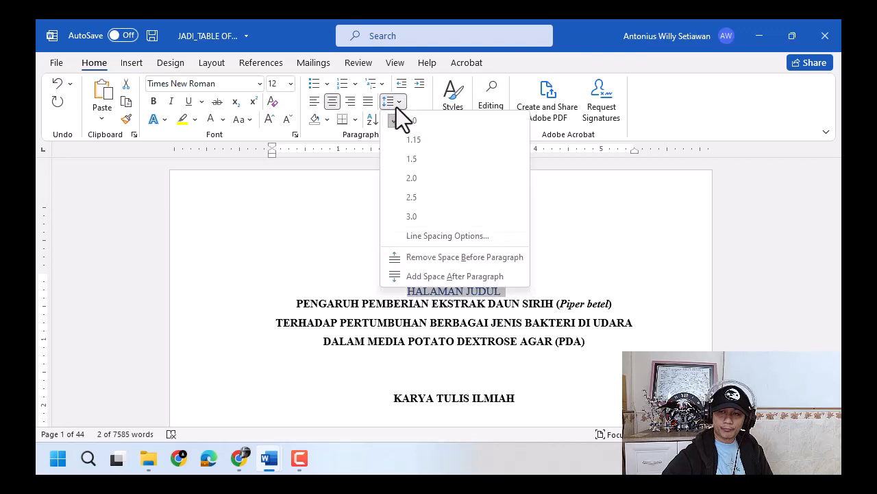
{"action": "left_click", "coordinate": [416, 159]}
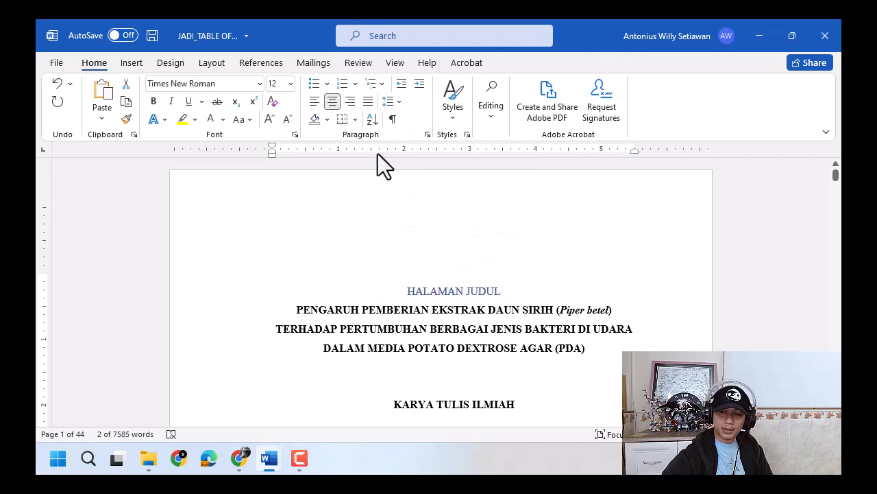
{"action": "left_click", "coordinate": [209, 63]}
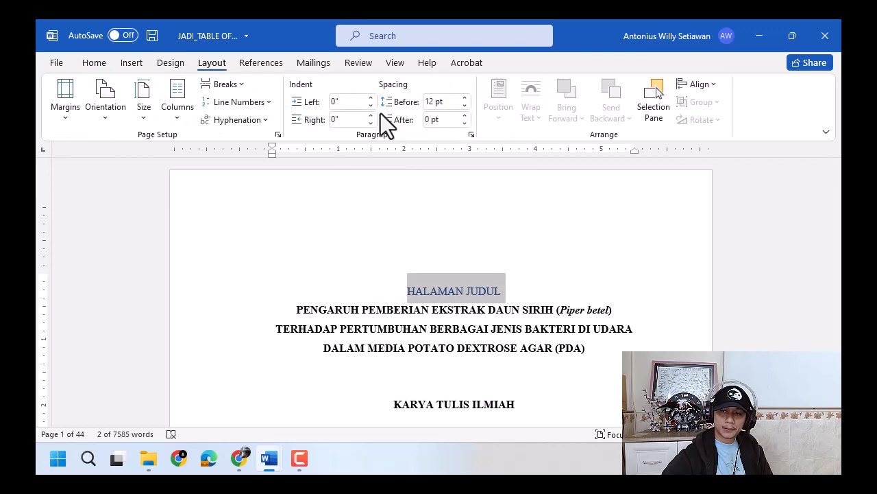
{"action": "left_click", "coordinate": [466, 105]}
{"action": "left_click", "coordinate": [466, 105]}
{"action": "left_click", "coordinate": [145, 113]}
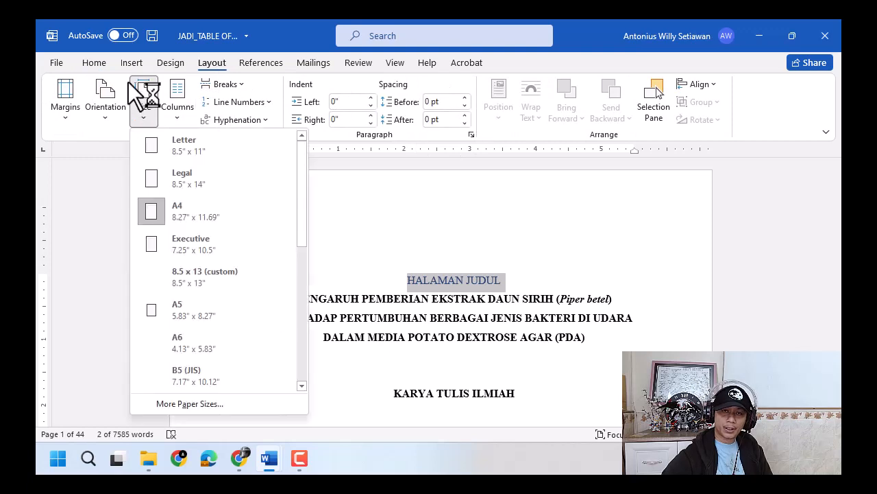
{"action": "left_click", "coordinate": [96, 63]}
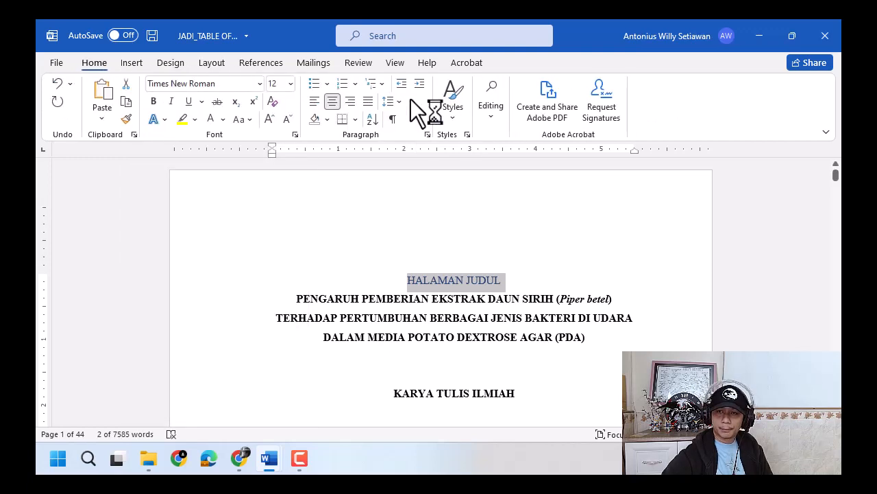
- Make the HALAMAN JUDUL line bold and change its font color to white
{"action": "left_click", "coordinate": [398, 100]}
{"action": "left_click", "coordinate": [398, 100]}
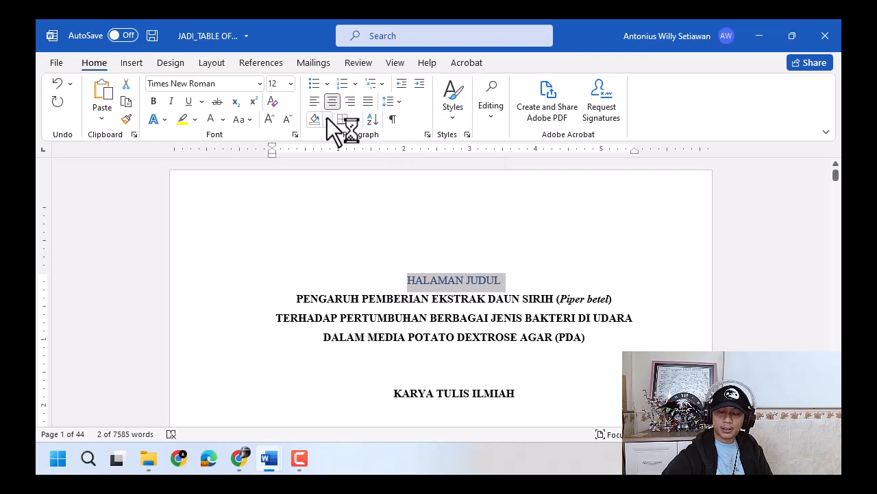
{"action": "left_click", "coordinate": [210, 121]}
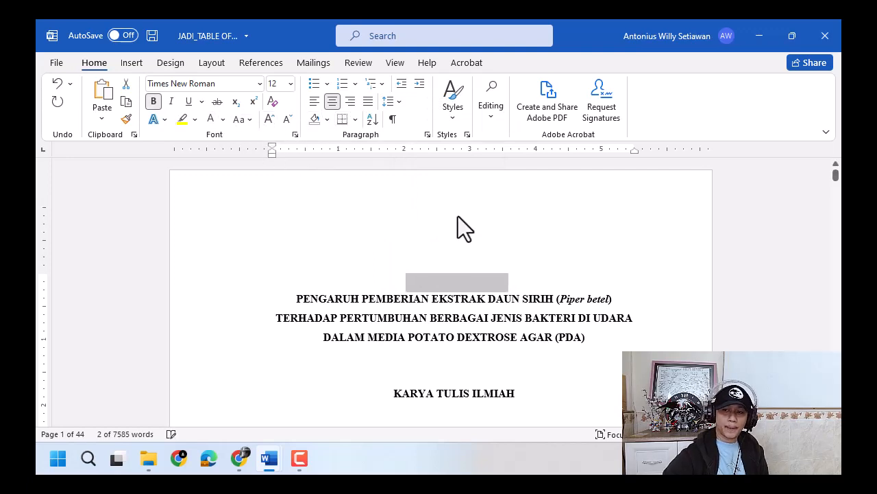
{"action": "left_click", "coordinate": [521, 281]}
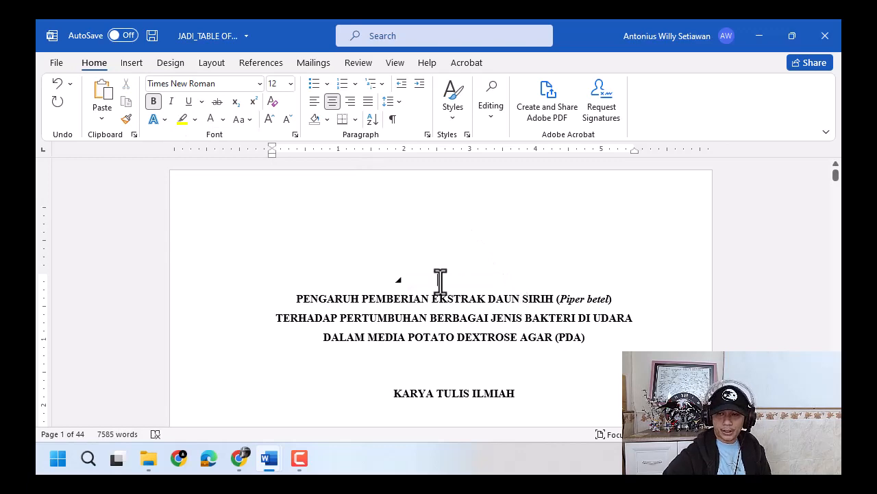
- Copy the formatting of the white HALAMAN JUDUL line onto the white line above the second page's title with Format Painter
{"action": "left_click", "coordinate": [126, 118]}
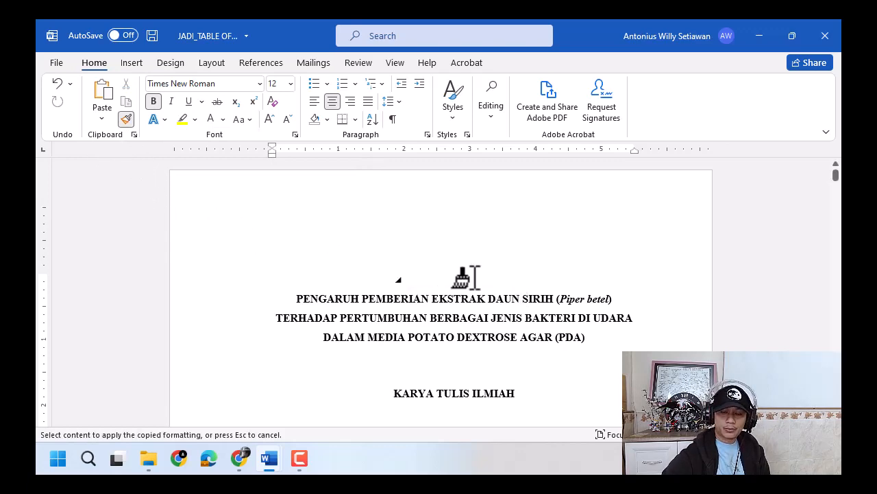
{"action": "scroll", "coordinate": [470, 276], "scroll_direction": "down", "scroll_amount": 6}
{"action": "scroll", "coordinate": [473, 278], "scroll_direction": "up", "scroll_amount": 7}
{"action": "scroll", "coordinate": [308, 205], "scroll_direction": "down", "scroll_amount": 5}
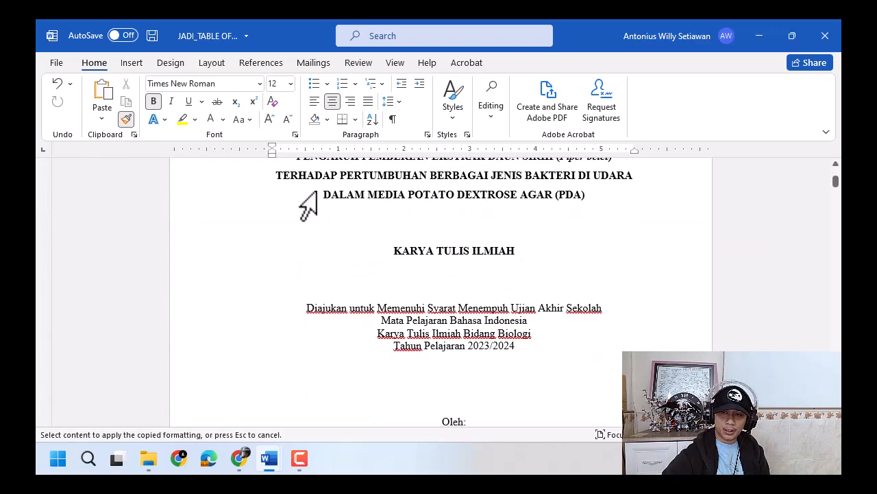
{"action": "scroll", "coordinate": [337, 220], "scroll_direction": "up", "scroll_amount": 2}
{"action": "left_click", "coordinate": [261, 205]}
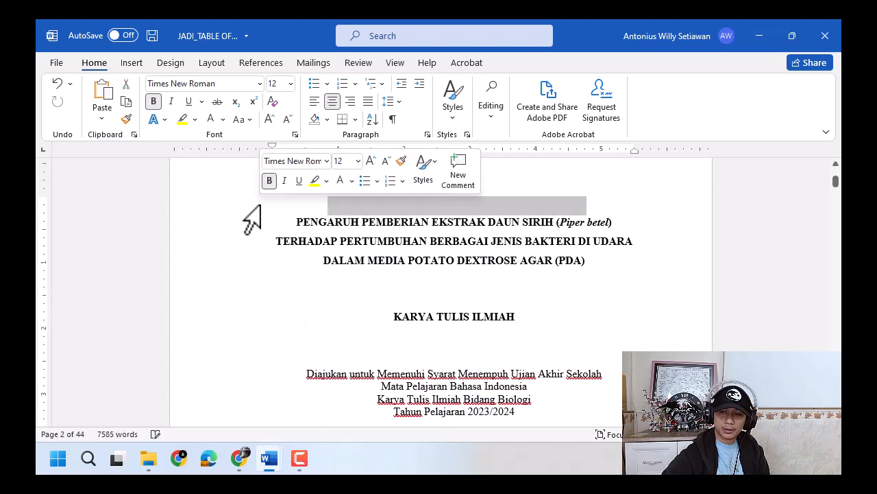
{"action": "left_click", "coordinate": [371, 209]}
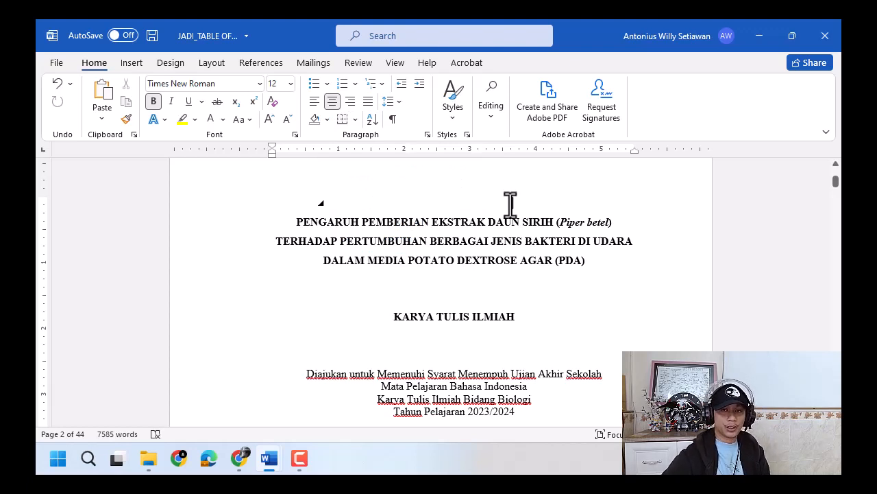
- Copy the formatting of the white line above the second page's title onto the HALAMAN PENGESAHAN heading with Format Painter
{"action": "scroll", "coordinate": [510, 203], "scroll_direction": "down", "scroll_amount": 10}
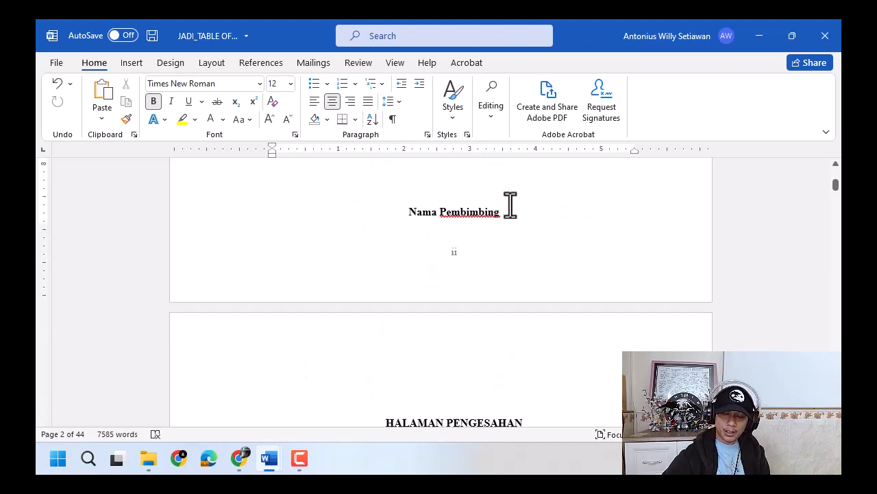
{"action": "scroll", "coordinate": [510, 204], "scroll_direction": "up", "scroll_amount": 2}
{"action": "scroll", "coordinate": [510, 204], "scroll_direction": "up", "scroll_amount": 8}
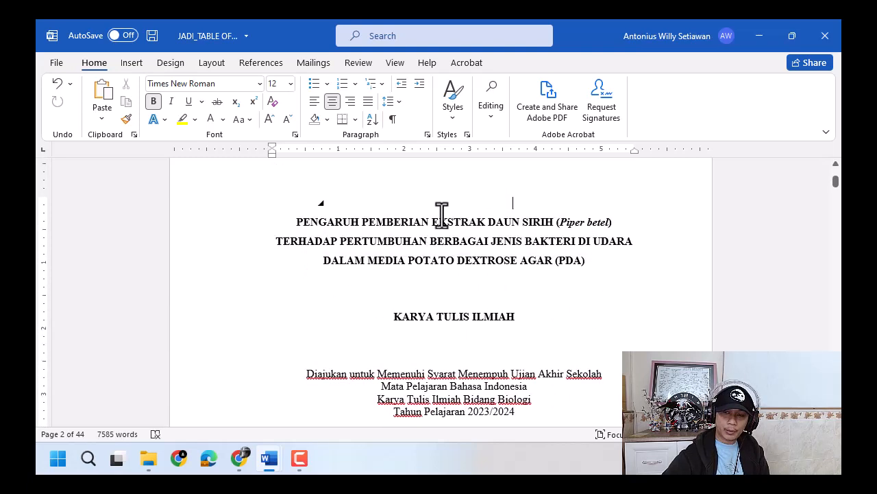
{"action": "left_click", "coordinate": [126, 120]}
{"action": "scroll", "coordinate": [378, 299], "scroll_direction": "down", "scroll_amount": 9}
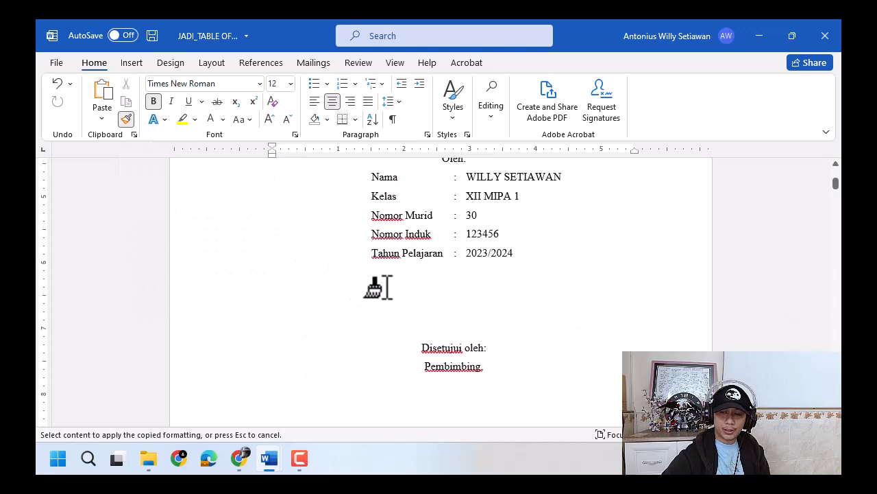
{"action": "scroll", "coordinate": [378, 300], "scroll_direction": "down", "scroll_amount": 3}
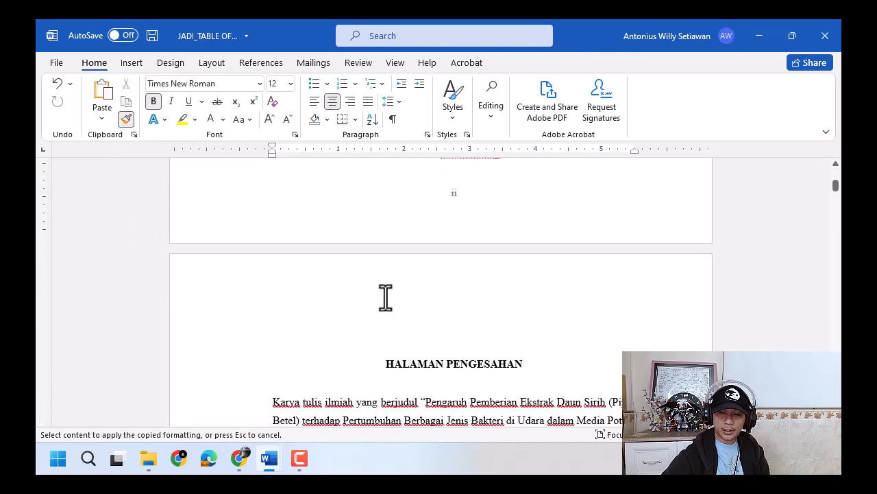
{"action": "left_click", "coordinate": [368, 368]}
- Change the font color of the HALAMAN PENGESAHAN heading to black
{"action": "left_click", "coordinate": [222, 120]}
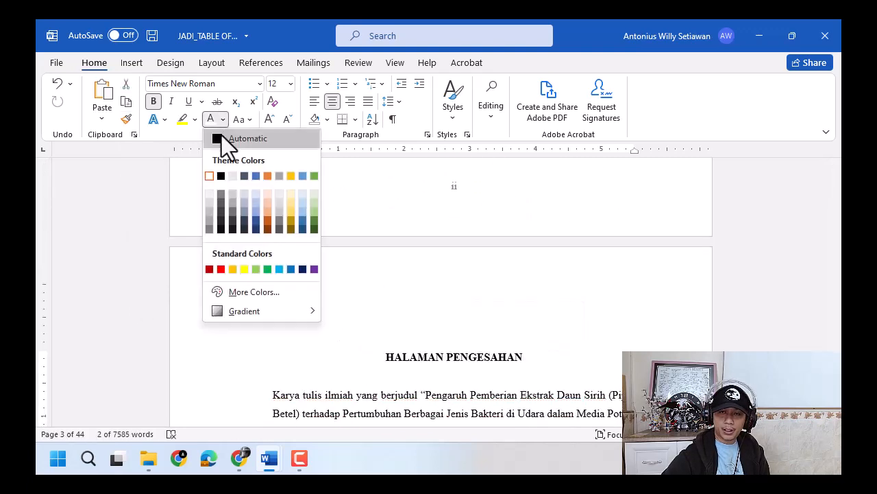
{"action": "left_click", "coordinate": [221, 175]}
{"action": "left_click", "coordinate": [486, 357]}
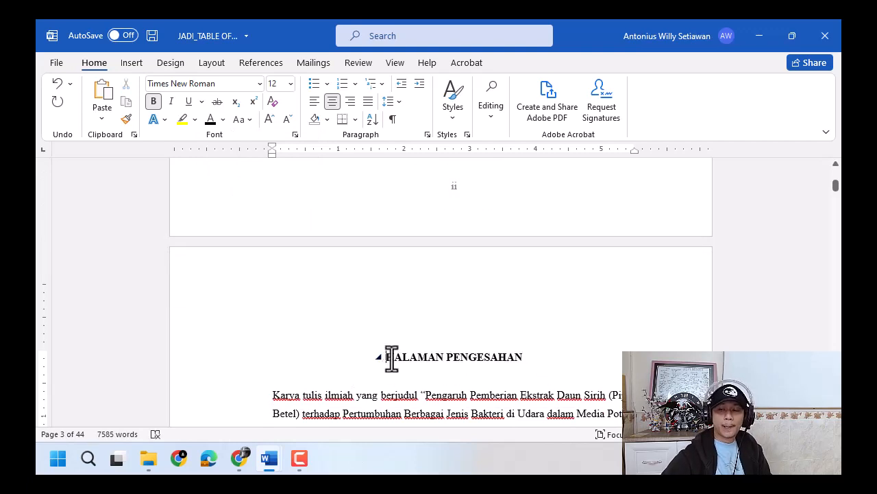
- Check the paragraph spacing and line spacing of the HALAMAN PENGESAHAN heading
{"action": "left_click", "coordinate": [394, 356]}
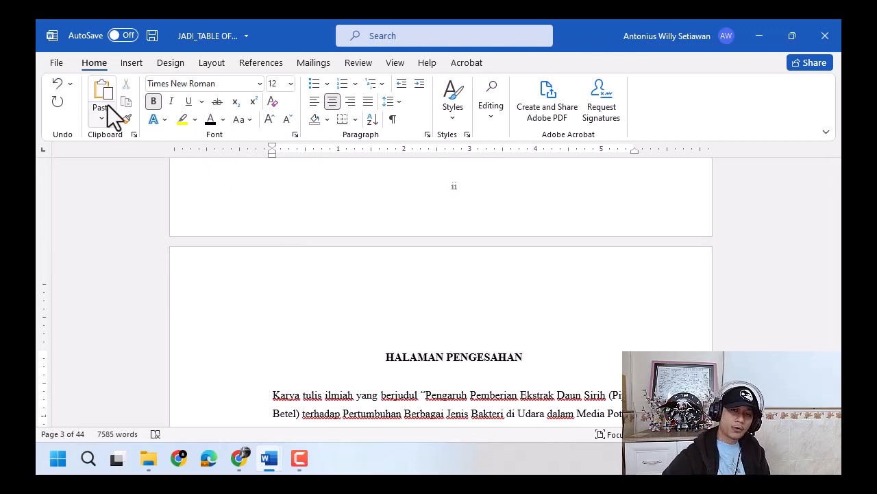
{"action": "left_click", "coordinate": [228, 63]}
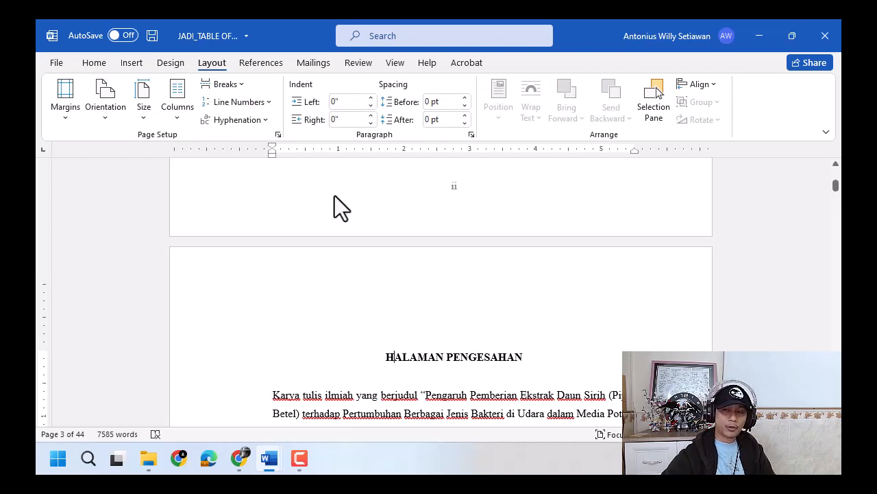
{"action": "left_click", "coordinate": [95, 64]}
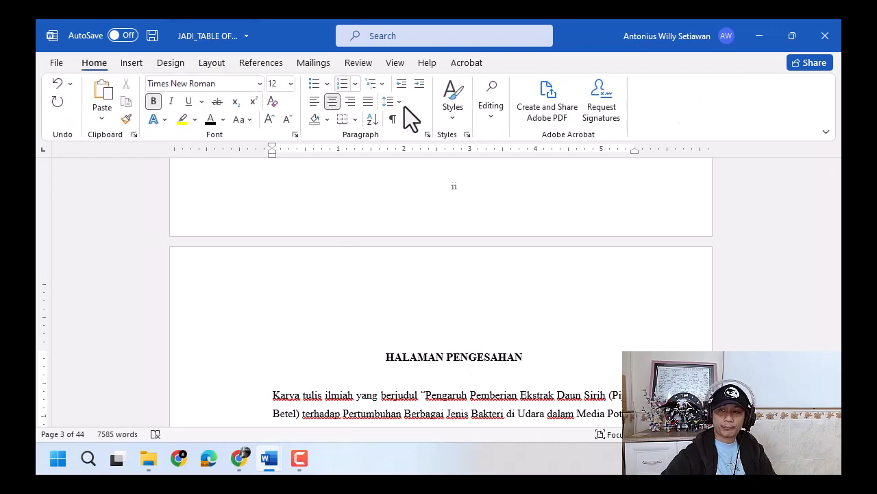
{"action": "left_click", "coordinate": [390, 102]}
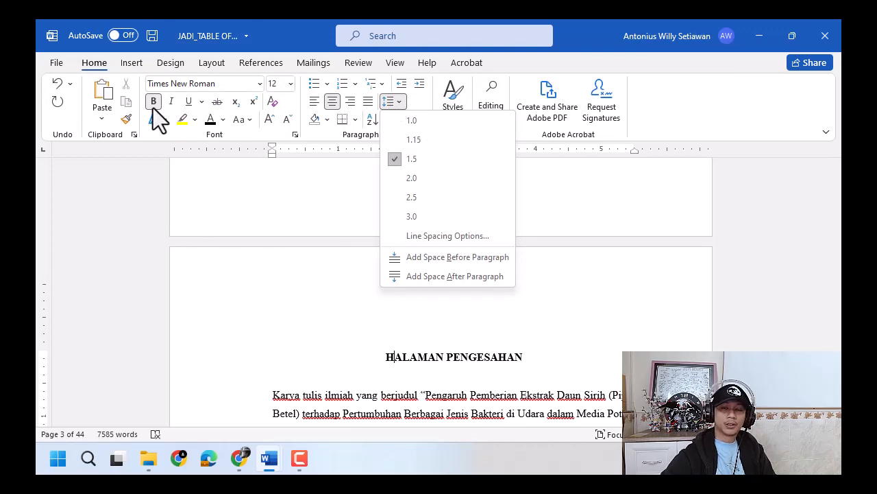
{"action": "left_click", "coordinate": [256, 21]}
{"action": "left_click", "coordinate": [307, 20]}
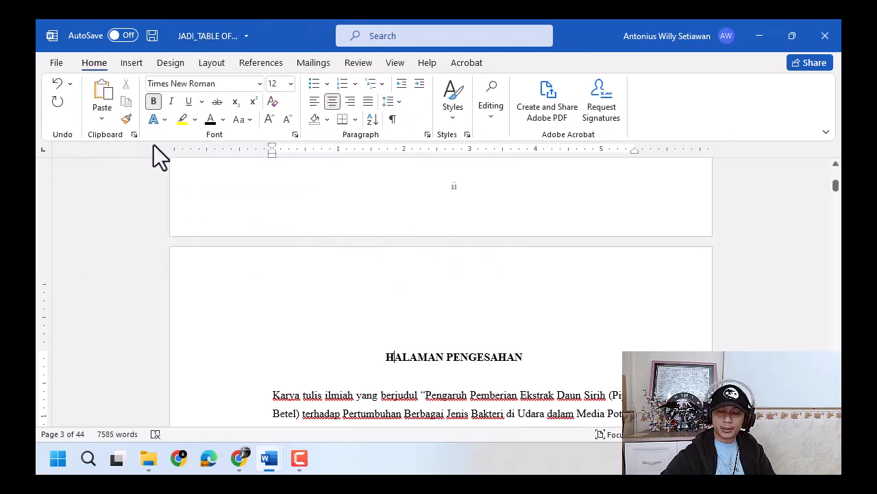
- Copy the HALAMAN PENGESAHAN formatting onto the LEMBAR PERNYATAAN KEASLIAN KARYA and HALAMAN MOTO headings, keeping Format Painter active for repeated use
{"action": "left_click", "coordinate": [133, 119]}
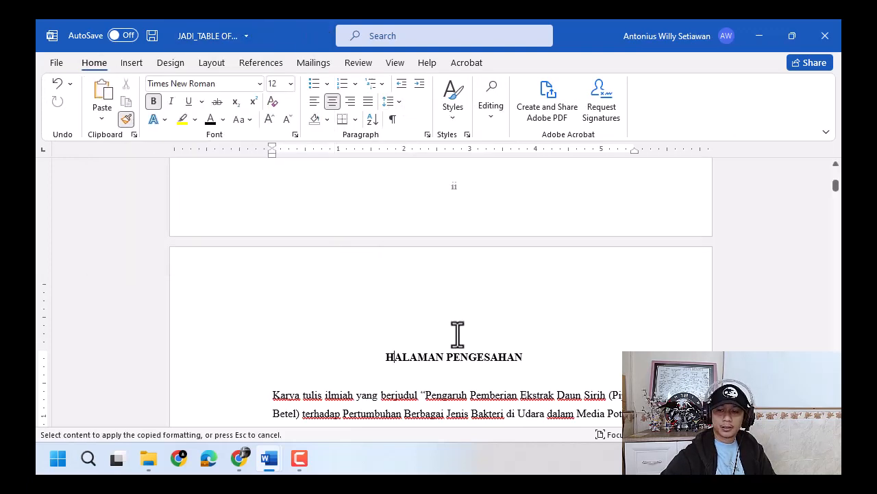
{"action": "scroll", "coordinate": [470, 329], "scroll_direction": "down", "scroll_amount": 10}
{"action": "scroll", "coordinate": [473, 333], "scroll_direction": "down", "scroll_amount": 12}
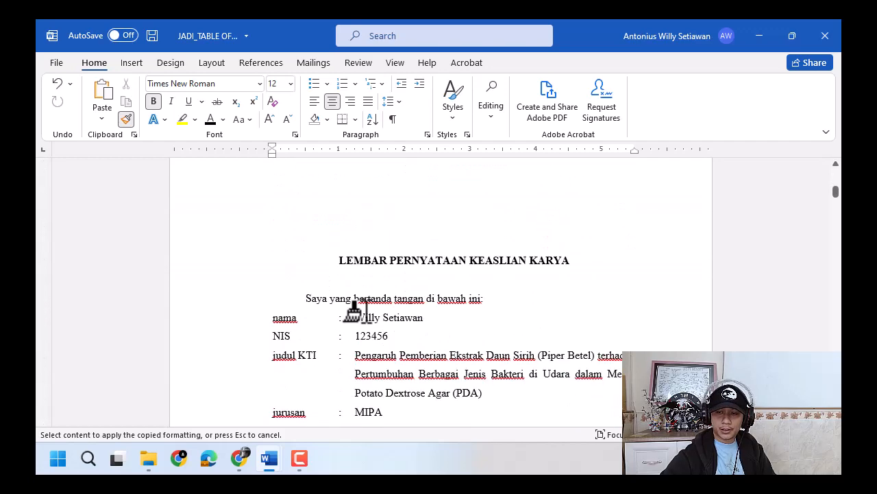
{"action": "scroll", "coordinate": [301, 258], "scroll_direction": "down", "scroll_amount": 12}
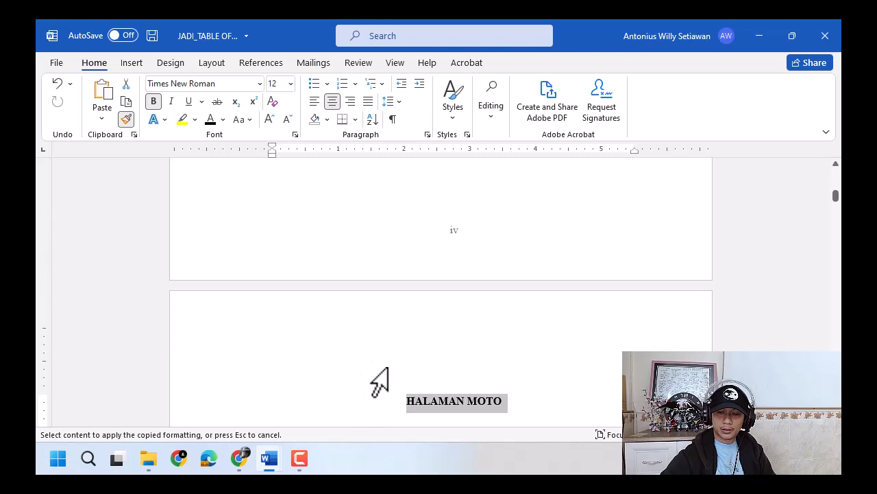
- Apply the copied heading formatting to the HALAMAN PERSEMBAHAN and ABSTRAK headings
{"action": "scroll", "coordinate": [378, 381], "scroll_direction": "down", "scroll_amount": 10}
{"action": "scroll", "coordinate": [388, 374], "scroll_direction": "down", "scroll_amount": 6}
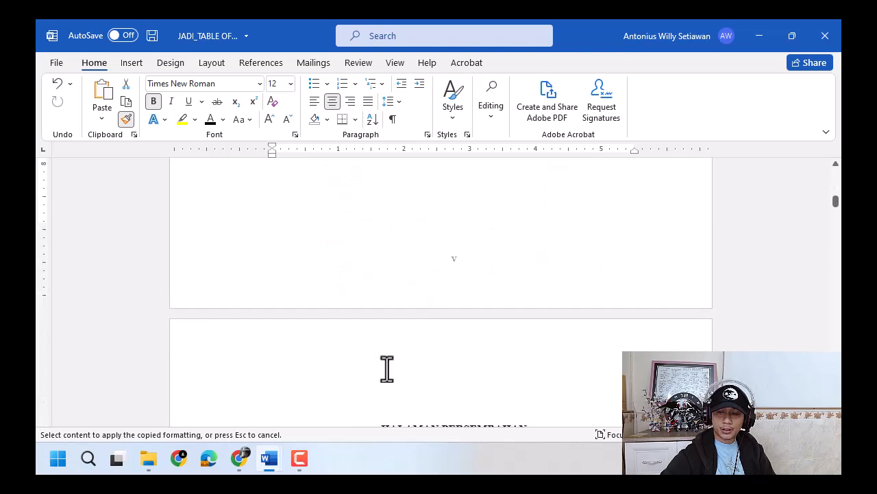
{"action": "left_click", "coordinate": [359, 356]}
{"action": "scroll", "coordinate": [356, 363], "scroll_direction": "down", "scroll_amount": 12}
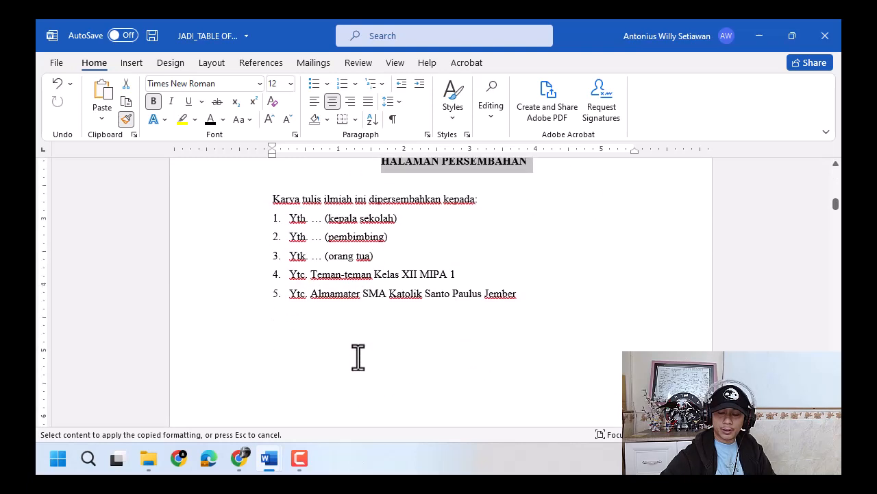
{"action": "left_click", "coordinate": [387, 330]}
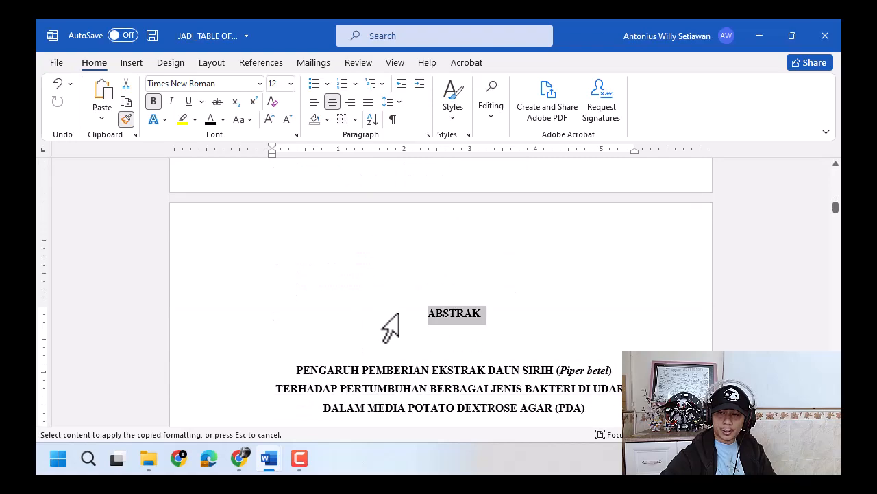
- Apply the copied heading formatting to the KATA PENGANTAR and DAFTAR ISI headings
{"action": "scroll", "coordinate": [391, 325], "scroll_direction": "down", "scroll_amount": 15}
{"action": "scroll", "coordinate": [391, 319], "scroll_direction": "down", "scroll_amount": 3}
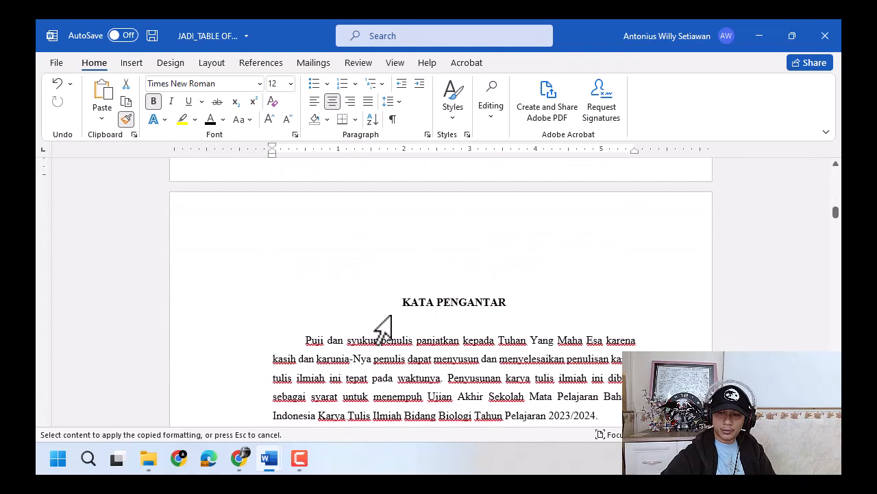
{"action": "left_click", "coordinate": [391, 301]}
{"action": "scroll", "coordinate": [395, 322], "scroll_direction": "down", "scroll_amount": 20}
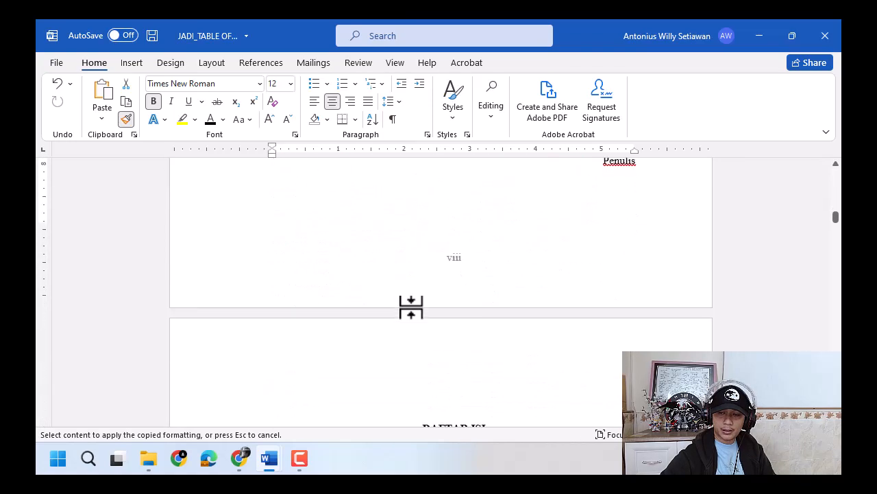
{"action": "left_click", "coordinate": [394, 329]}
{"action": "scroll", "coordinate": [401, 336], "scroll_direction": "down", "scroll_amount": 20}
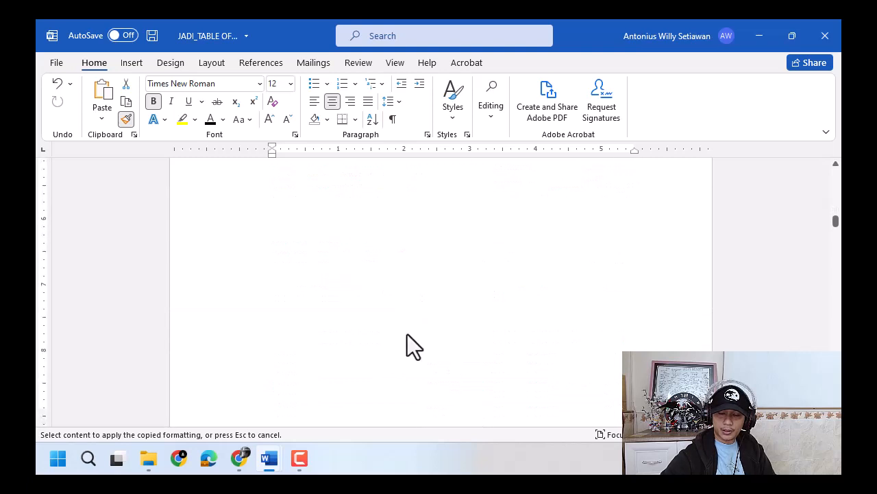
- Apply the copied heading formatting to the DAFTAR TABEL and DAFTAR GAMBAR headings, leaving Format Painter off and the heading texts intact
{"action": "left_click", "coordinate": [386, 388]}
{"action": "scroll", "coordinate": [392, 372], "scroll_direction": "down", "scroll_amount": 10}
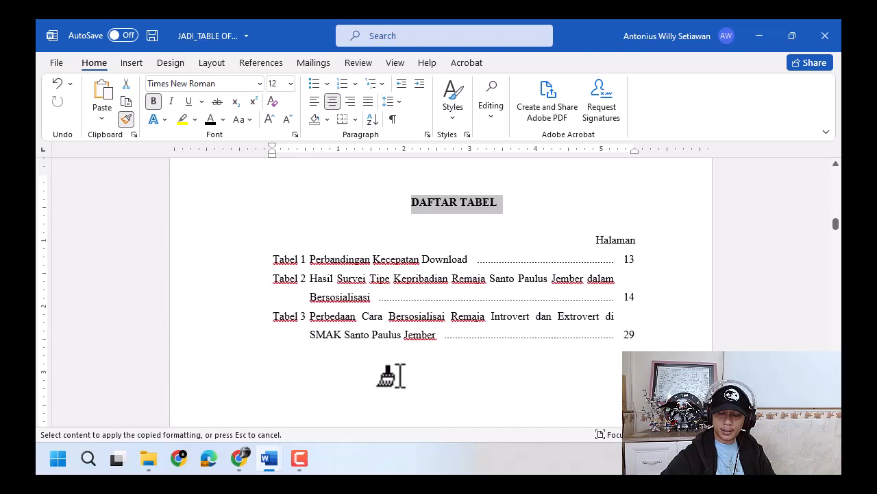
{"action": "scroll", "coordinate": [404, 388], "scroll_direction": "down", "scroll_amount": 6}
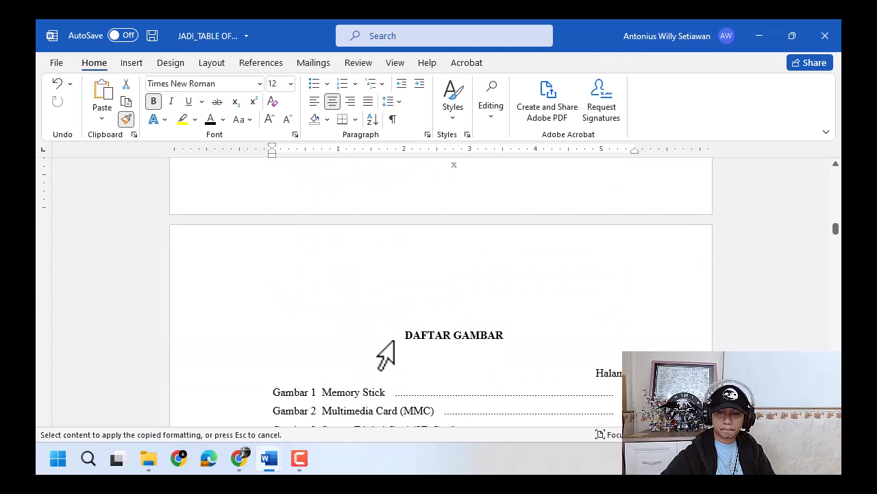
{"action": "left_click", "coordinate": [386, 339]}
{"action": "left_click", "coordinate": [543, 348]}
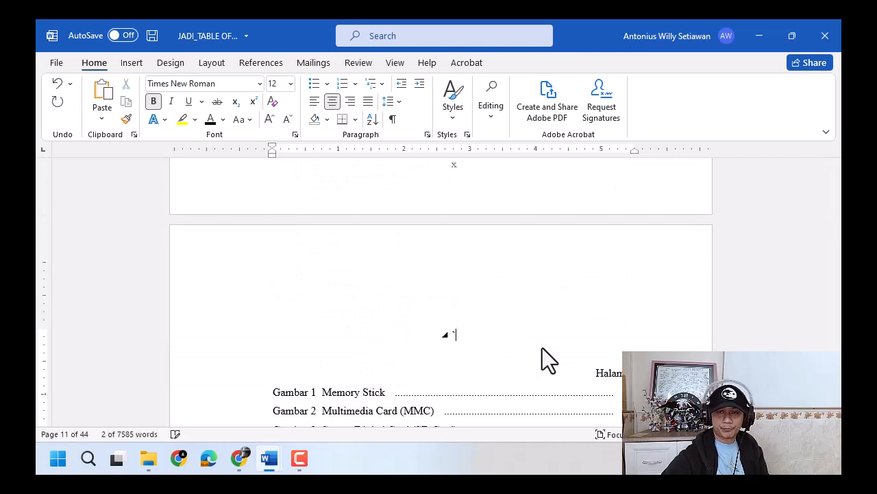
{"action": "key", "text": "ctrl+z"}
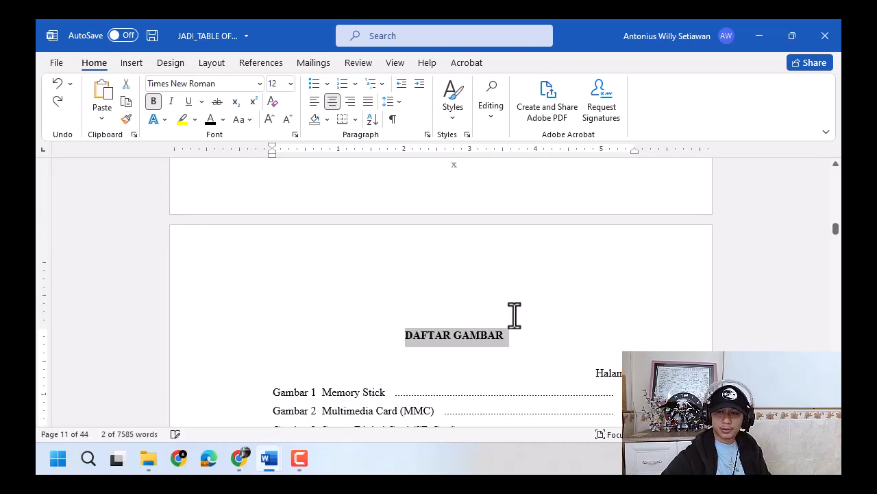
{"action": "left_click", "coordinate": [490, 336]}
- Left-align the empty line below the DAFTAR ISI heading and insert the built-in Automatic Table 1 table of contents there
{"action": "scroll", "coordinate": [549, 346], "scroll_direction": "up", "scroll_amount": 2}
{"action": "scroll", "coordinate": [548, 346], "scroll_direction": "up", "scroll_amount": 10}
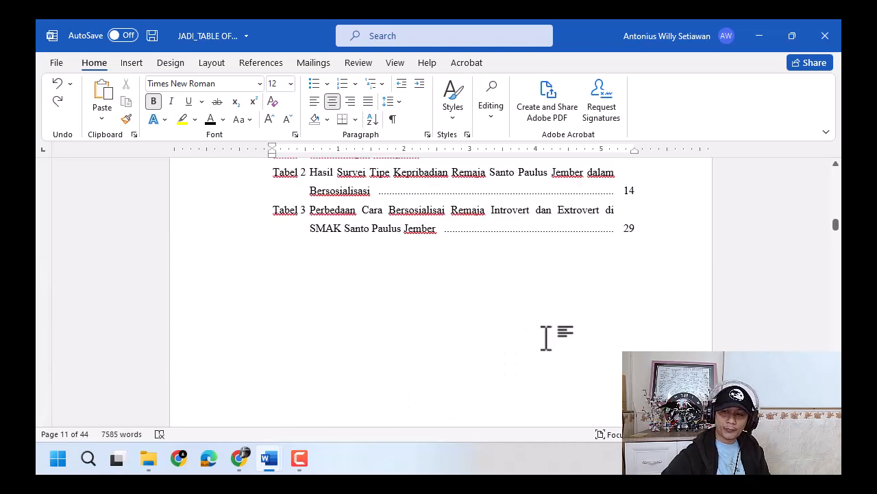
{"action": "scroll", "coordinate": [543, 327], "scroll_direction": "up", "scroll_amount": 4}
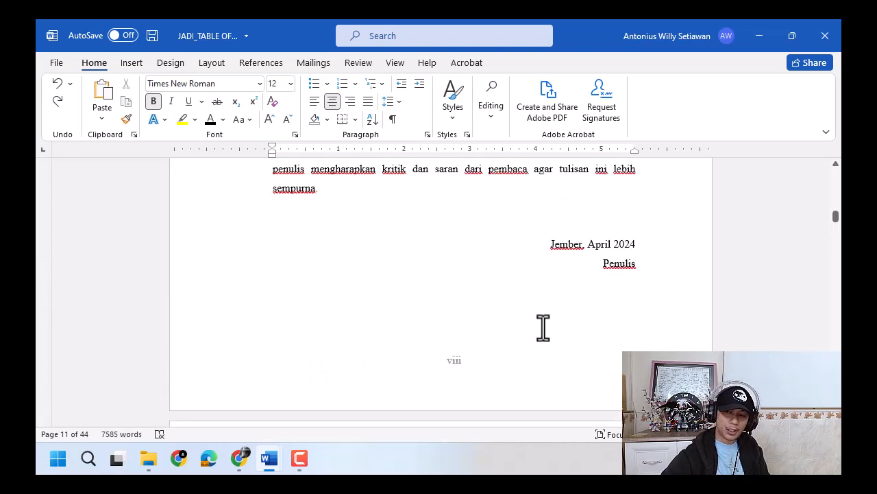
{"action": "scroll", "coordinate": [534, 327], "scroll_direction": "down", "scroll_amount": 3}
{"action": "left_click", "coordinate": [461, 313]}
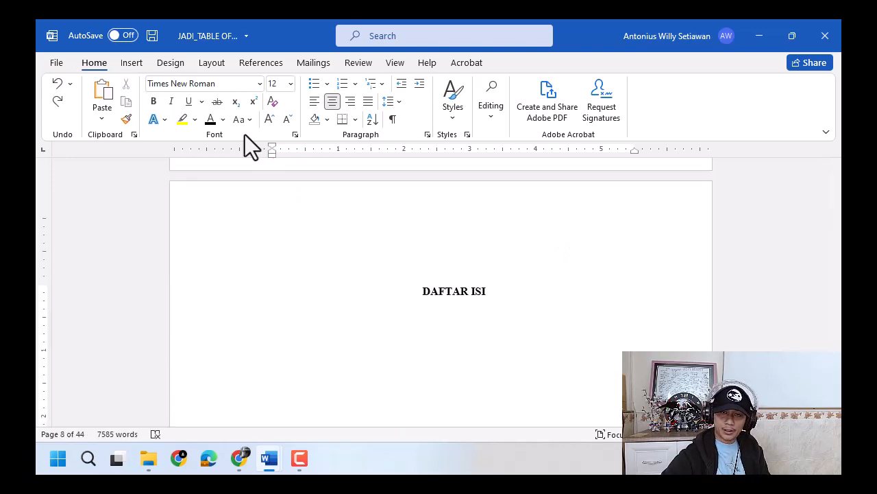
{"action": "key", "text": "ctrl+l"}
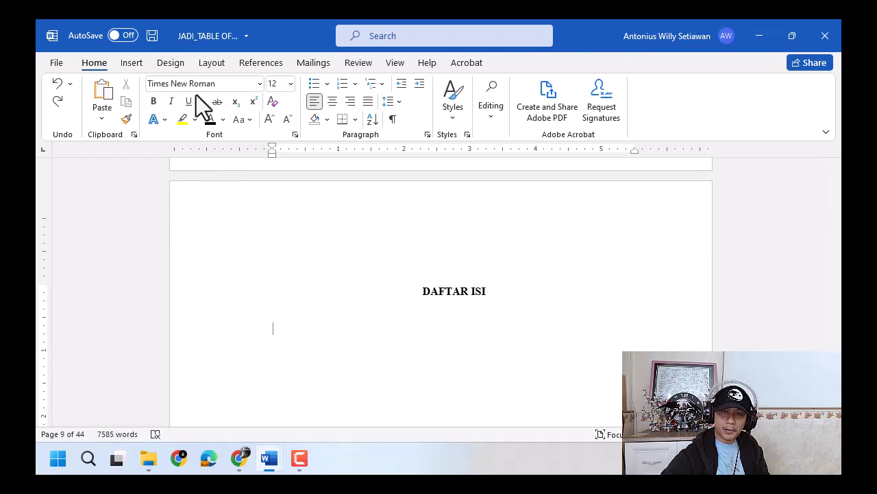
{"action": "left_click", "coordinate": [275, 65]}
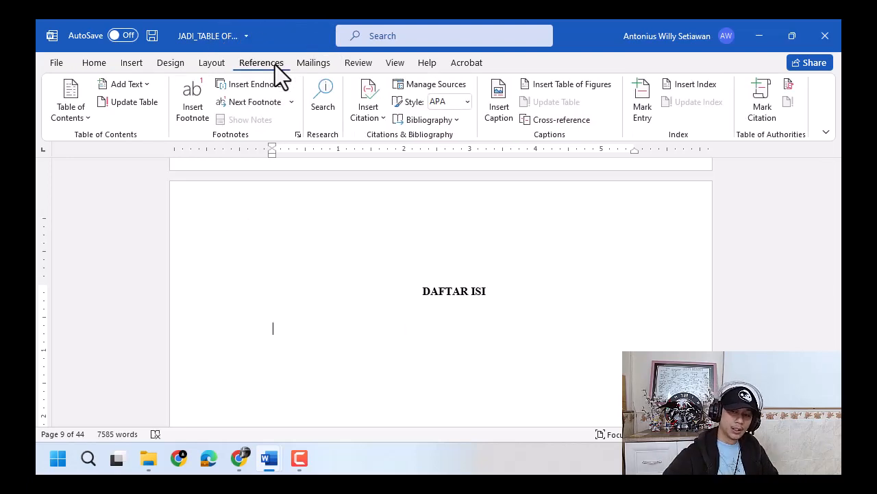
{"action": "left_click", "coordinate": [78, 116]}
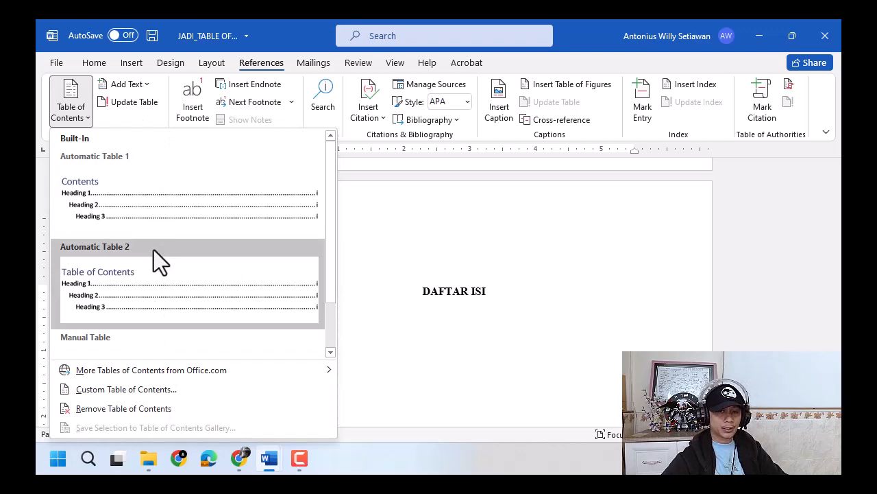
{"action": "left_click", "coordinate": [168, 213]}
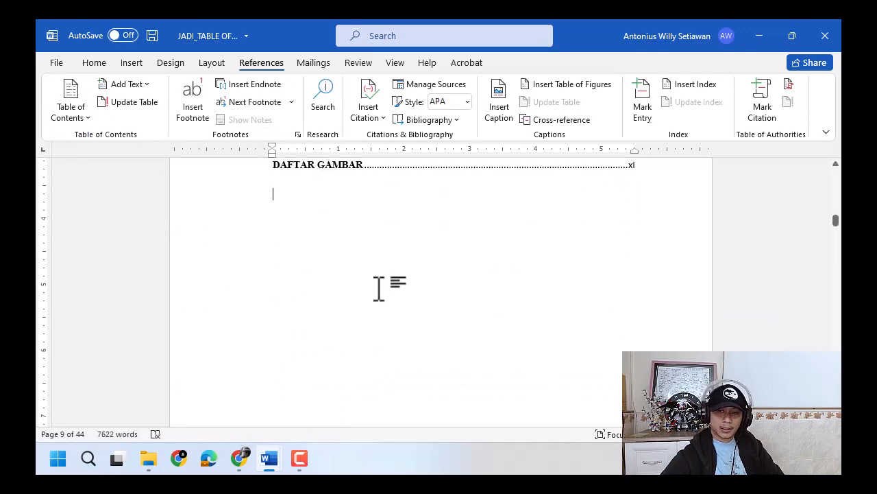
- Remove the Contents title text from the inserted table and delete the extra blank line beneath the DAFTAR ISI heading
{"action": "scroll", "coordinate": [378, 288], "scroll_direction": "up", "scroll_amount": 4}
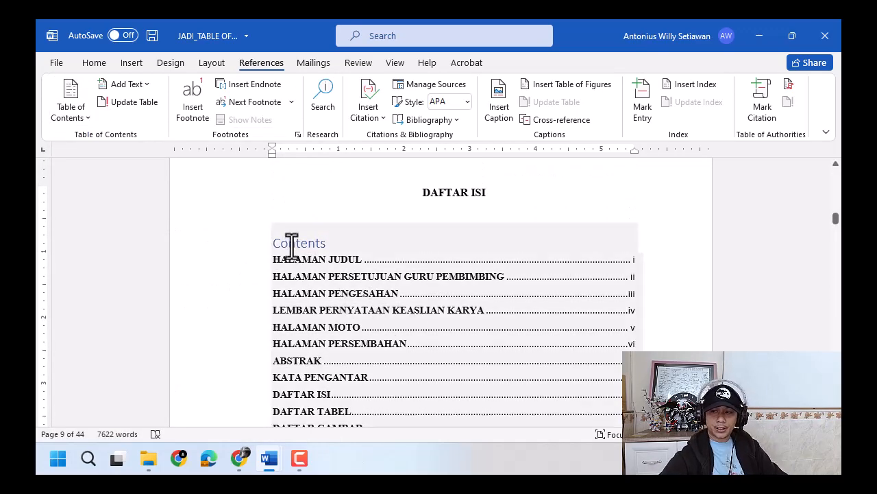
{"action": "double_click", "coordinate": [291, 244]}
{"action": "key", "text": "Delete"}
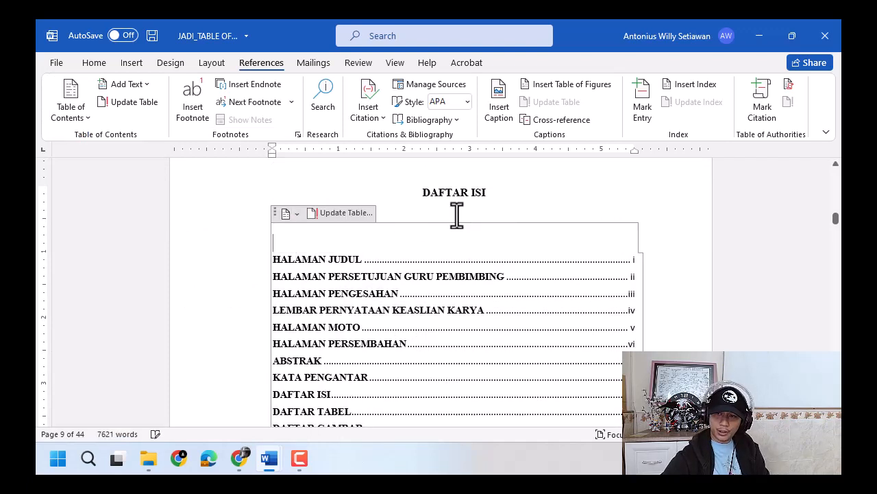
{"action": "key", "text": "BackSpace"}
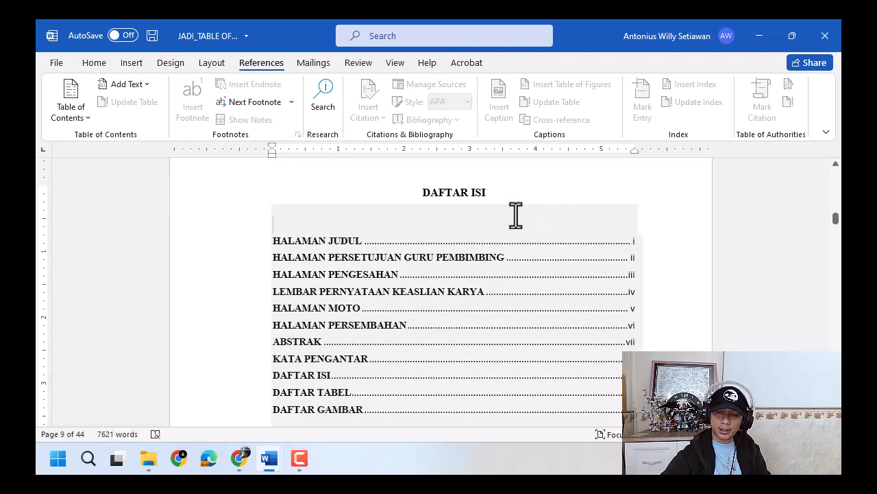
- Set the font of the whole table of contents to Times New Roman, 12 pt
{"action": "left_click", "coordinate": [97, 63]}
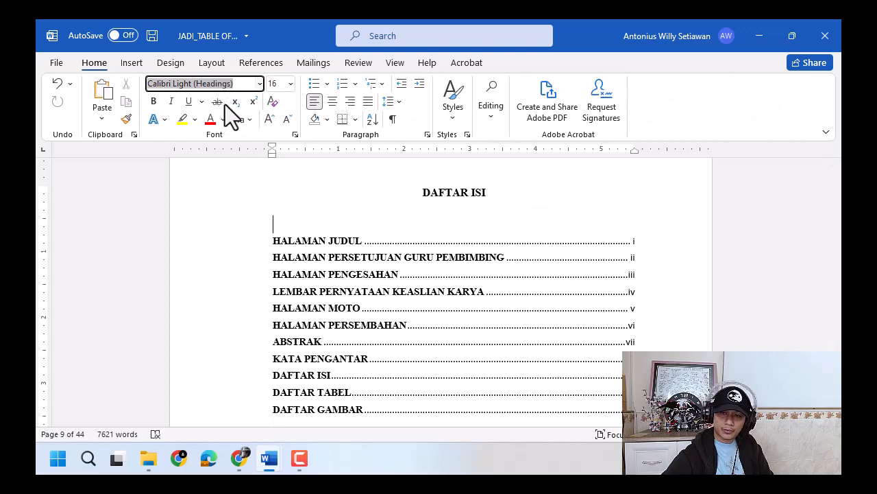
{"action": "mouse_move", "coordinate": [275, 229]}
{"action": "left_mouse_down"}
{"action": "mouse_move", "coordinate": [407, 290]}
{"action": "mouse_move", "coordinate": [546, 463]}
{"action": "mouse_move", "coordinate": [620, 243]}
{"action": "mouse_move", "coordinate": [629, 98]}
{"action": "mouse_move", "coordinate": [634, 453]}
{"action": "mouse_move", "coordinate": [631, 304]}
{"action": "left_mouse_up"}
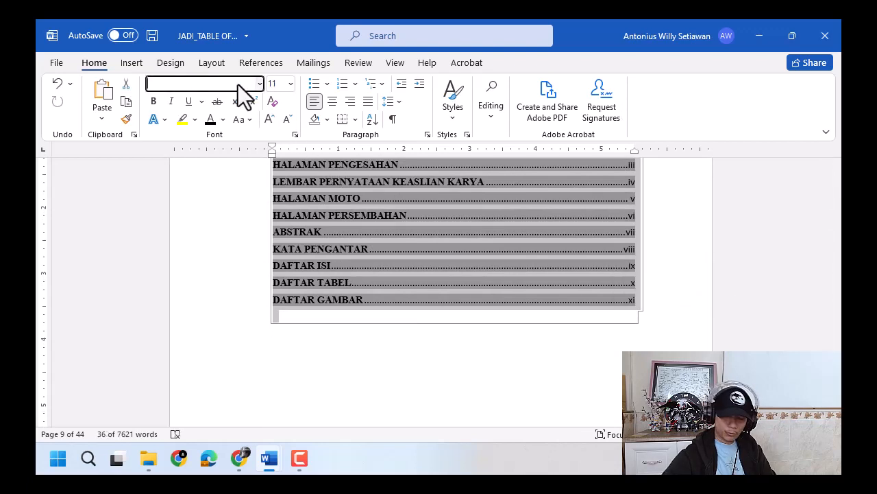
{"action": "type", "text": "Times New Roman"}
{"action": "key", "text": "Tab"}
{"action": "type", "text": "12"}
{"action": "key", "text": "Return"}
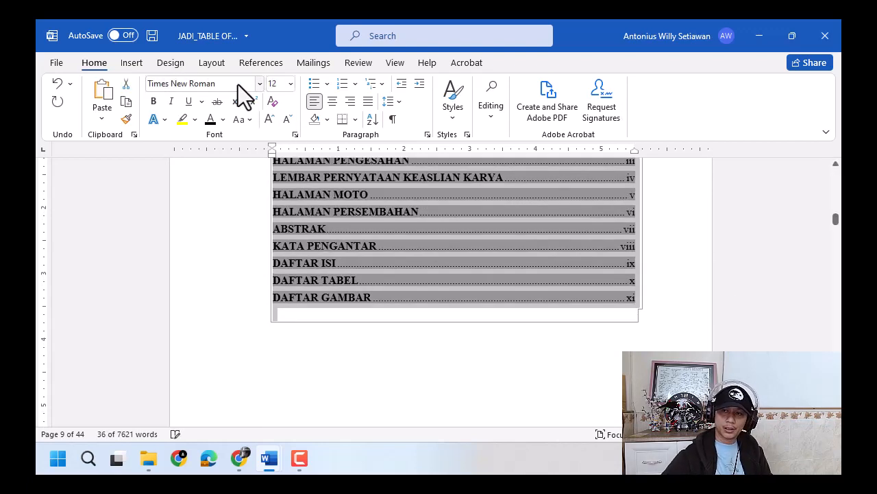
- Justify the table of contents, adjust its line spacing and remove the extra spacing after its paragraphs
{"action": "left_click", "coordinate": [368, 101]}
{"action": "left_click", "coordinate": [391, 100]}
{"action": "left_click", "coordinate": [410, 154]}
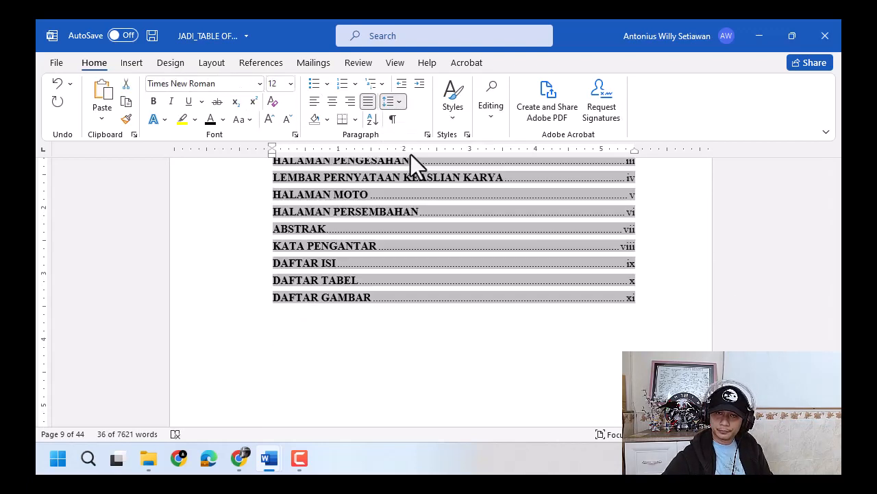
{"action": "left_click", "coordinate": [214, 63]}
{"action": "left_click", "coordinate": [464, 116]}
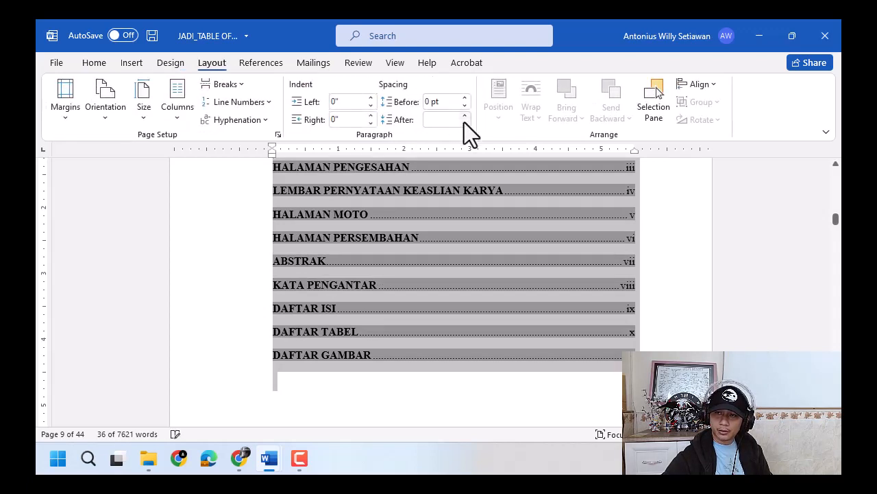
{"action": "left_click", "coordinate": [464, 122]}
{"action": "left_click", "coordinate": [94, 62]}
- Add a right-aligned label "Halaman" in black on the empty line above the table of contents entries
{"action": "scroll", "coordinate": [469, 285], "scroll_direction": "up", "scroll_amount": 3}
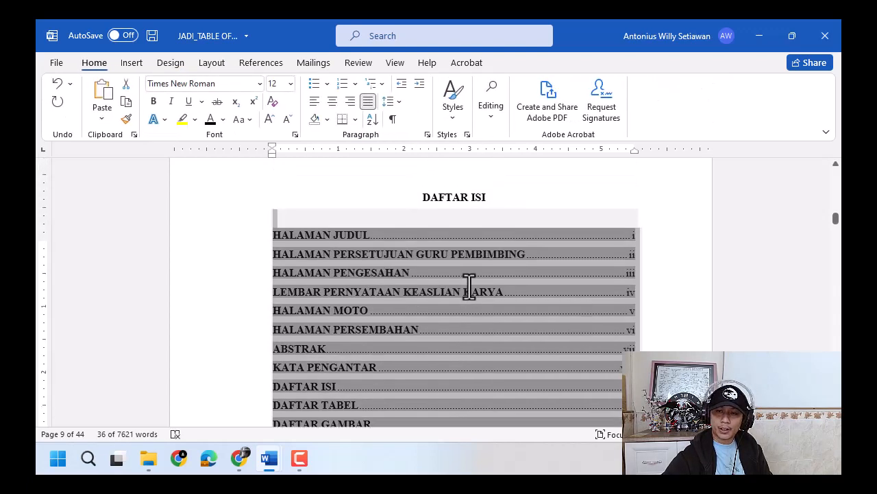
{"action": "scroll", "coordinate": [469, 286], "scroll_direction": "up", "scroll_amount": 2}
{"action": "left_click", "coordinate": [458, 297]}
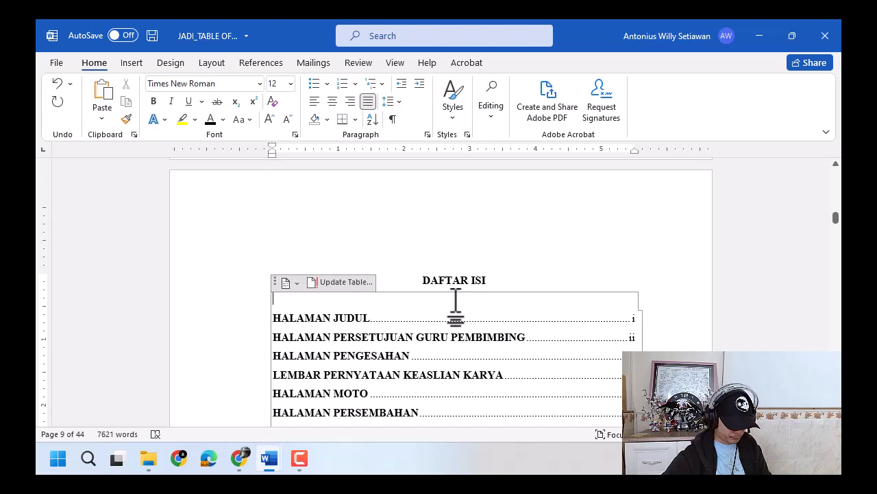
{"action": "key", "text": "ctrl+r"}
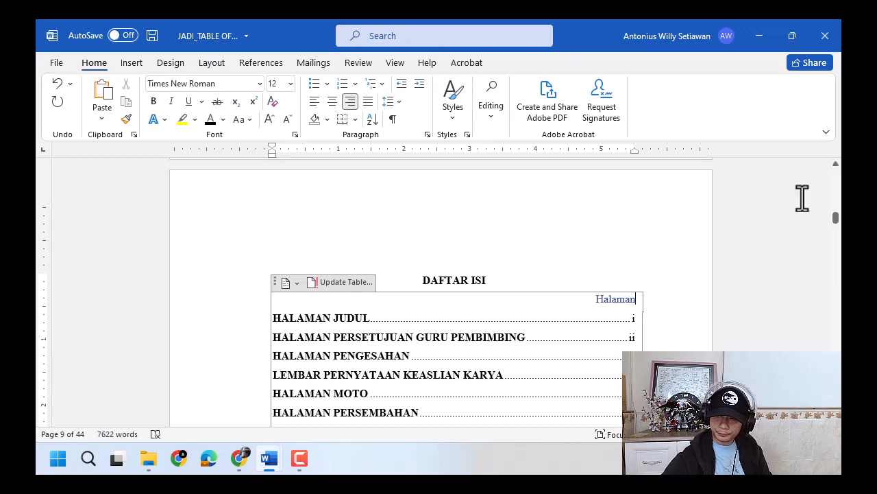
{"action": "left_click_drag", "start_coordinate": [636, 299], "coordinate": [598, 307]}
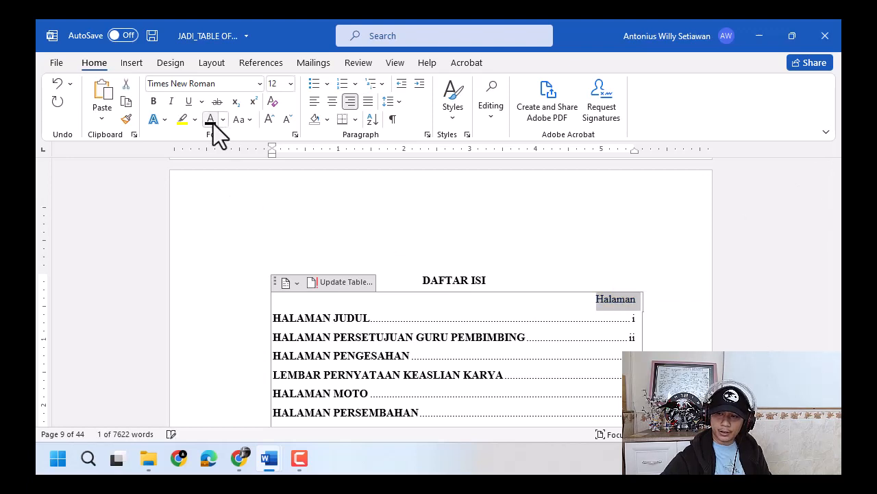
- Insert a blank line between the DAFTAR ISI heading and the Halaman label
{"action": "left_click", "coordinate": [525, 276]}
{"action": "scroll", "coordinate": [672, 290], "scroll_direction": "down", "scroll_amount": 2}
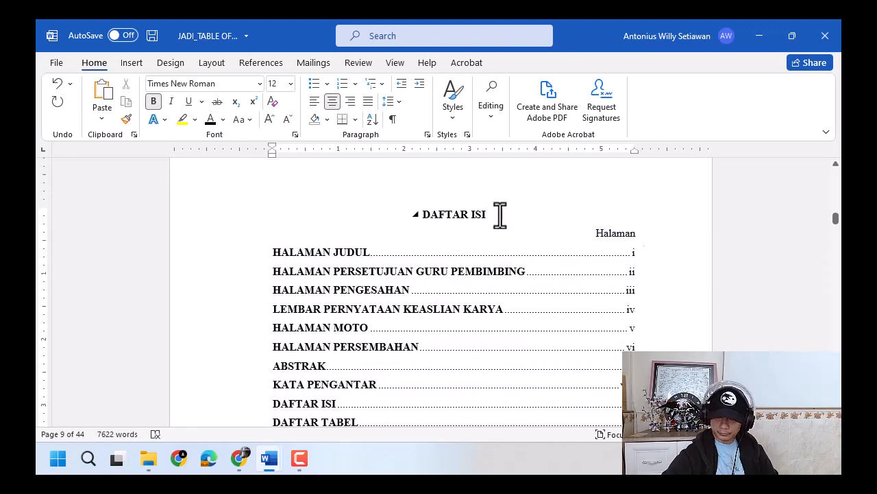
{"action": "key", "text": "Return"}
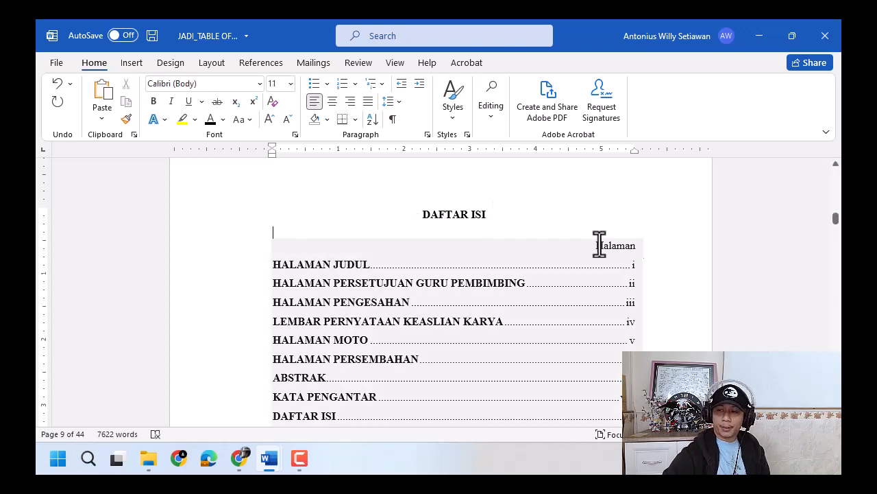
- Copy the DAFTAR TABEL heading formatting onto the BAB I chapter title and make the whole title black
{"action": "scroll", "coordinate": [670, 307], "scroll_direction": "down", "scroll_amount": 2}
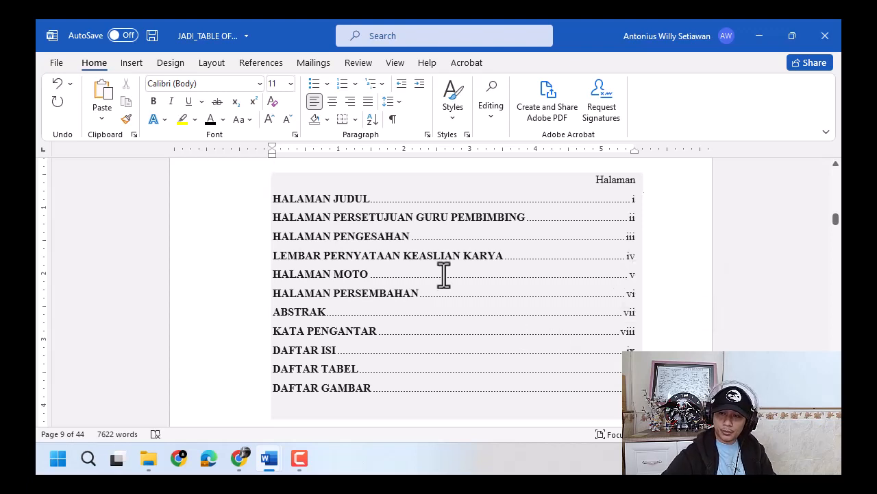
{"action": "scroll", "coordinate": [401, 309], "scroll_direction": "down", "scroll_amount": 2}
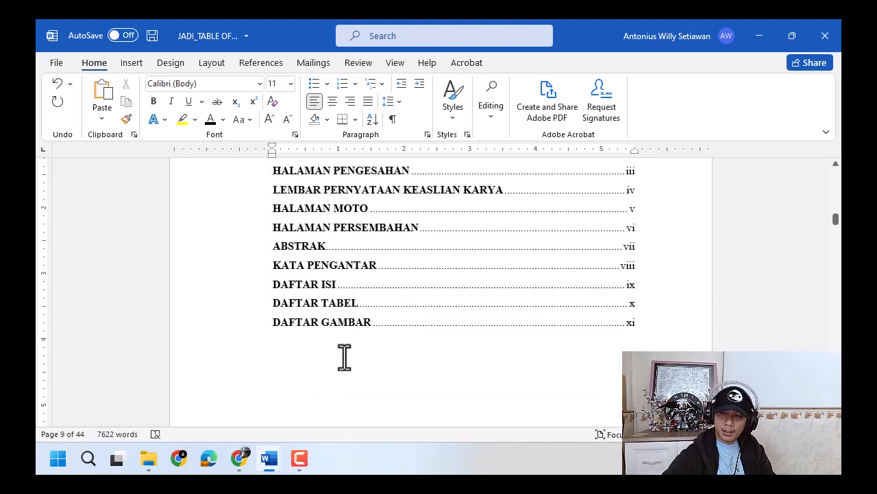
{"action": "scroll", "coordinate": [345, 357], "scroll_direction": "down", "scroll_amount": 10}
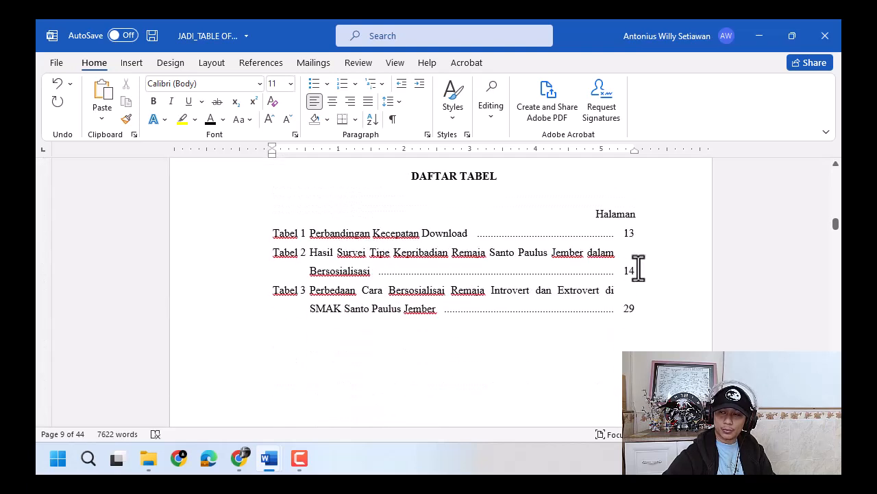
{"action": "left_click", "coordinate": [500, 177]}
{"action": "left_click", "coordinate": [126, 118]}
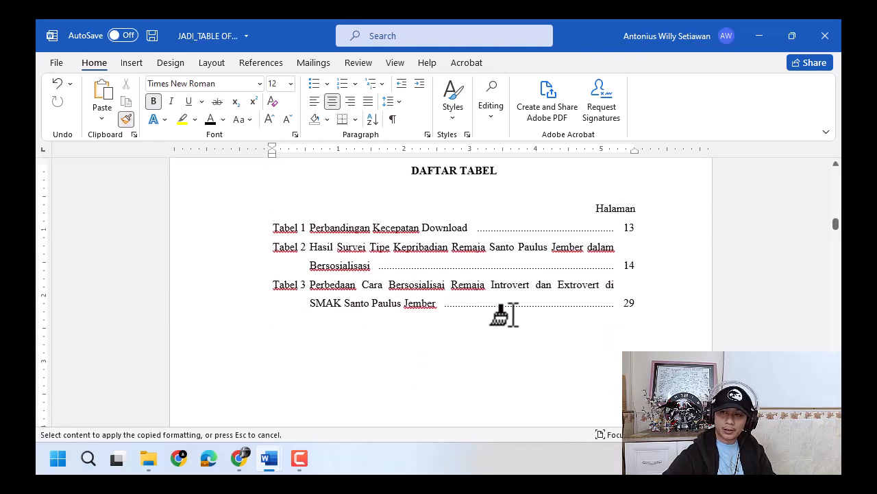
{"action": "scroll", "coordinate": [513, 316], "scroll_direction": "down", "scroll_amount": 15}
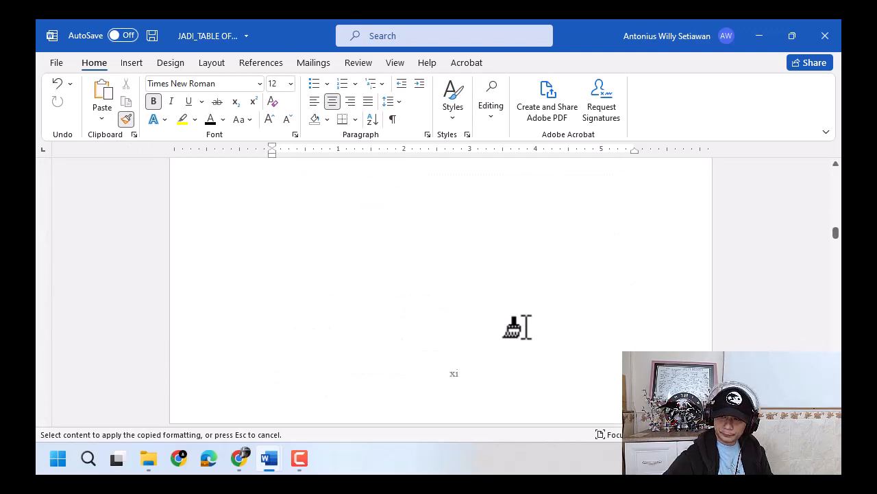
{"action": "scroll", "coordinate": [526, 328], "scroll_direction": "down", "scroll_amount": 10}
{"action": "scroll", "coordinate": [513, 323], "scroll_direction": "up", "scroll_amount": 5}
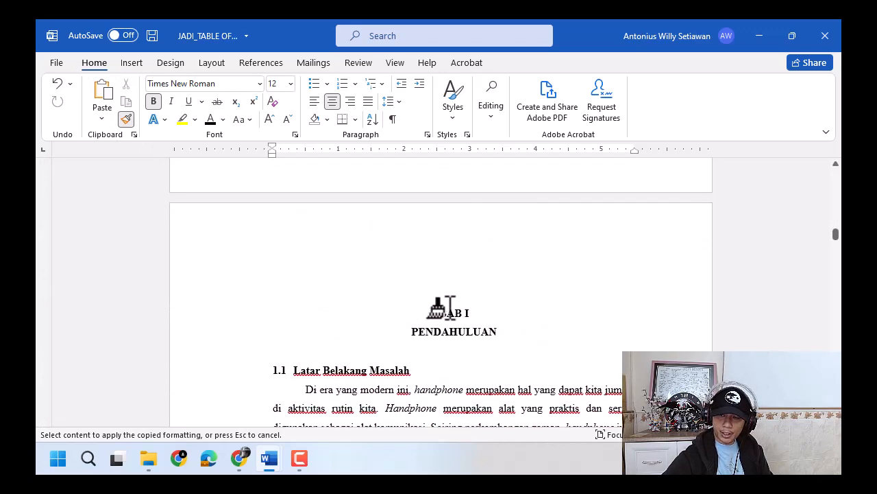
{"action": "left_click", "coordinate": [452, 312]}
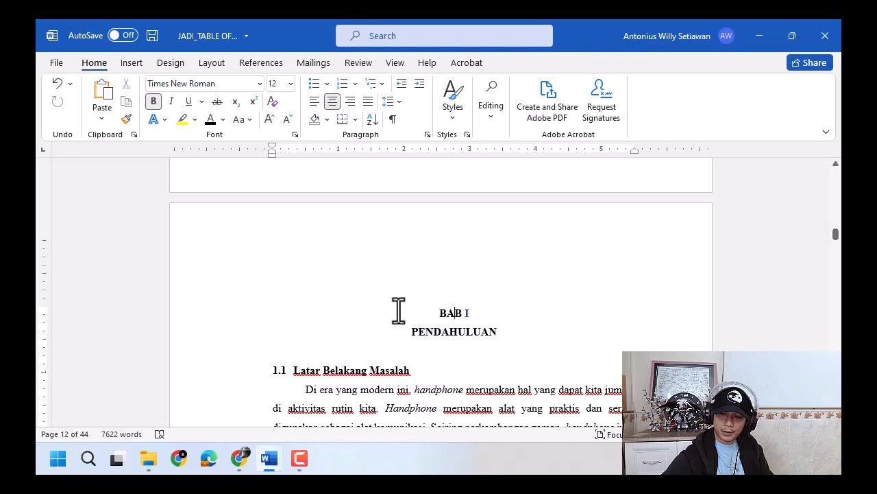
{"action": "left_click_drag", "start_coordinate": [349, 308], "coordinate": [570, 308]}
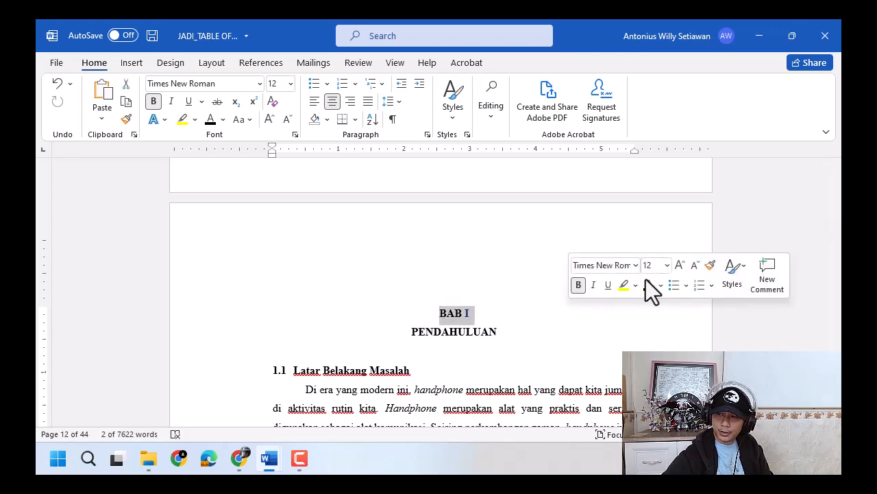
{"action": "key", "text": "ctrl+z"}
- Join PENDAHULUAN to the BAB I heading and break it back onto its own line so it takes the heading formatting
{"action": "left_click", "coordinate": [476, 311]}
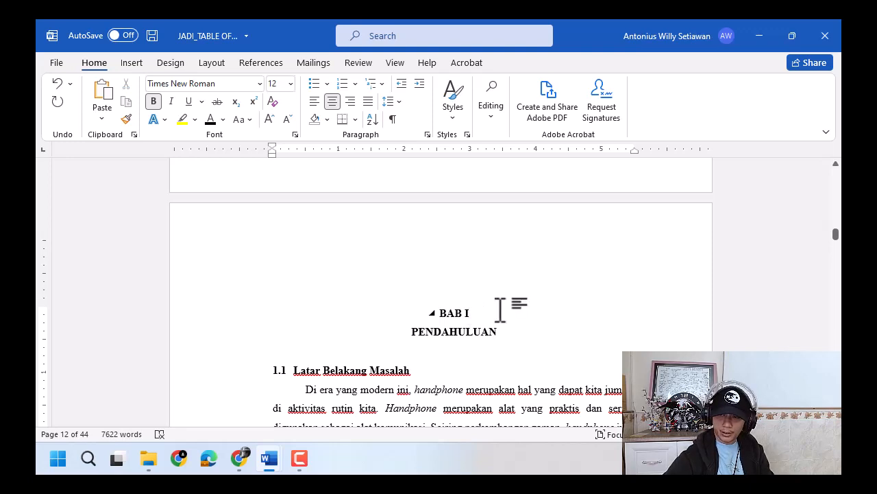
{"action": "key", "text": "Delete"}
{"action": "key", "text": "Return"}
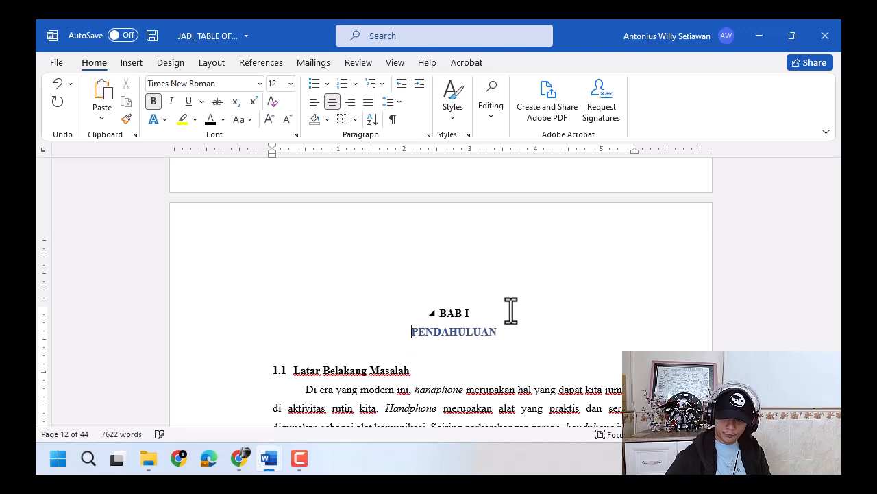
- Make the BAB I PENDAHULUAN title black and copy its heading formatting onto the BAB II heading
{"action": "left_click_drag", "start_coordinate": [498, 334], "coordinate": [405, 309]}
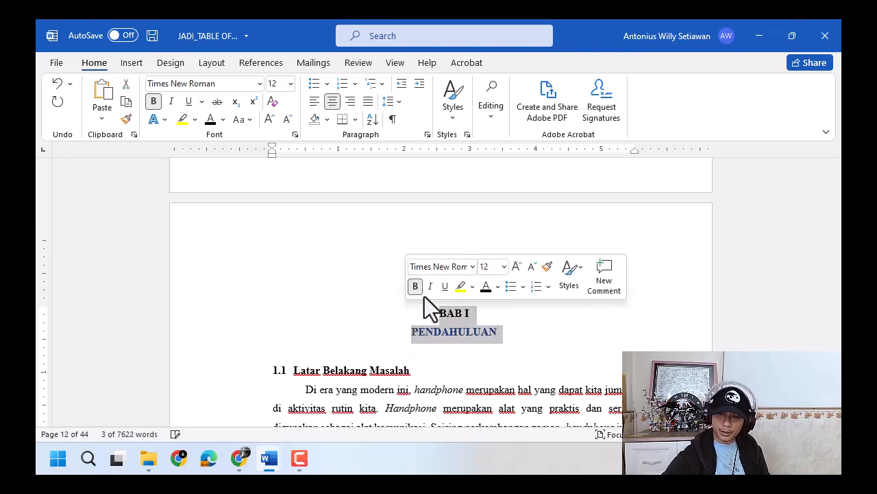
{"action": "left_click", "coordinate": [391, 310]}
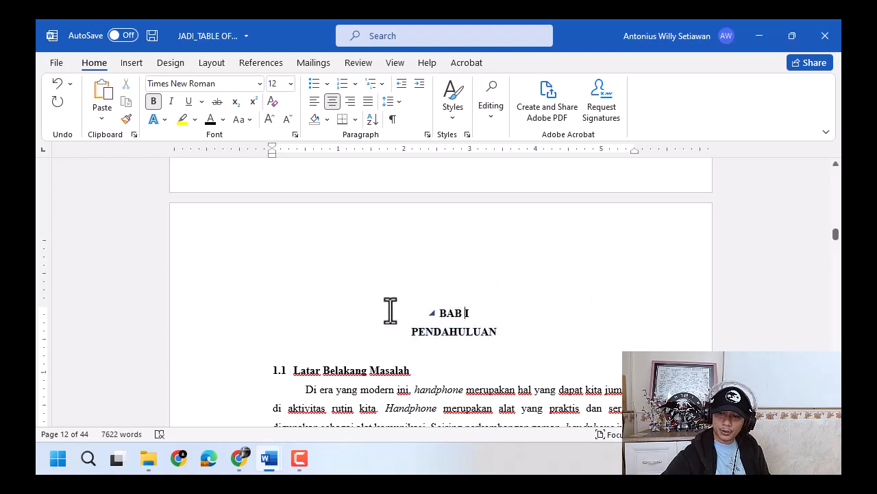
{"action": "left_click", "coordinate": [125, 118]}
{"action": "scroll", "coordinate": [521, 274], "scroll_direction": "down", "scroll_amount": 15}
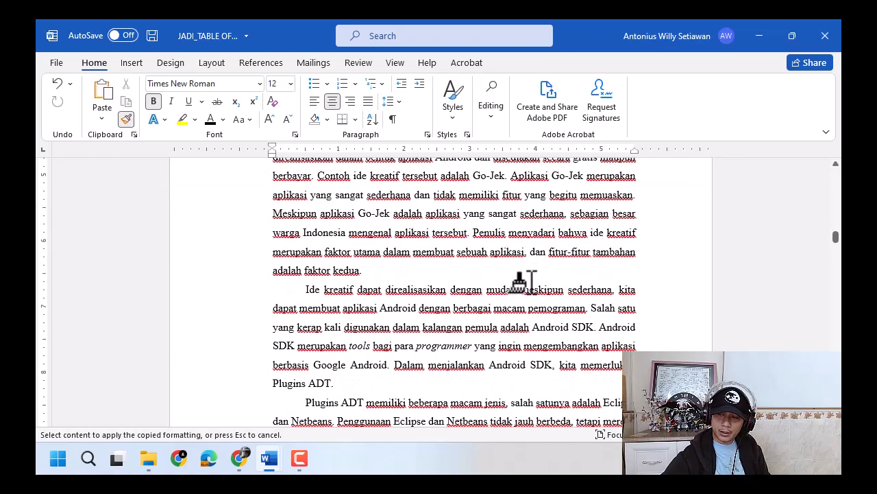
{"action": "scroll", "coordinate": [835, 341], "scroll_direction": "down", "scroll_amount": 20}
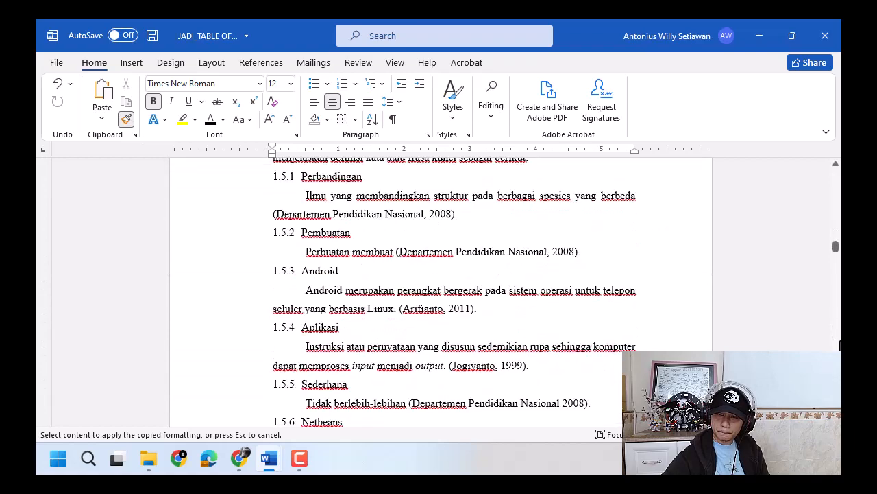
{"action": "left_click", "coordinate": [452, 281]}
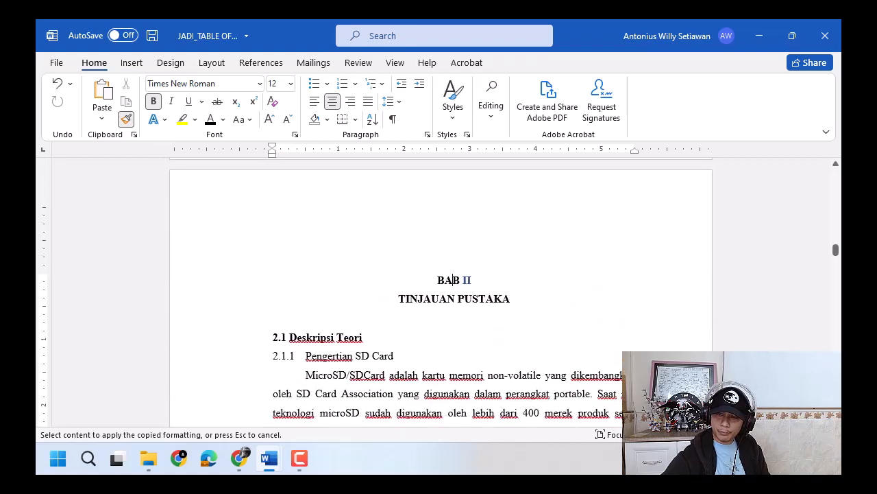
- Apply the copied heading formatting to the BAB III and BAB IV chapter headings
{"action": "scroll", "coordinate": [439, 295], "scroll_direction": "down", "scroll_amount": 15}
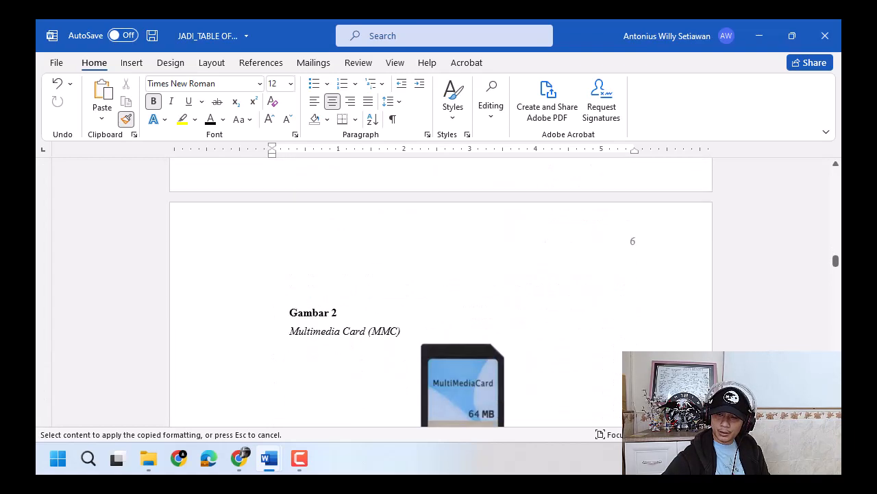
{"action": "scroll", "coordinate": [439, 294], "scroll_direction": "down", "scroll_amount": 15}
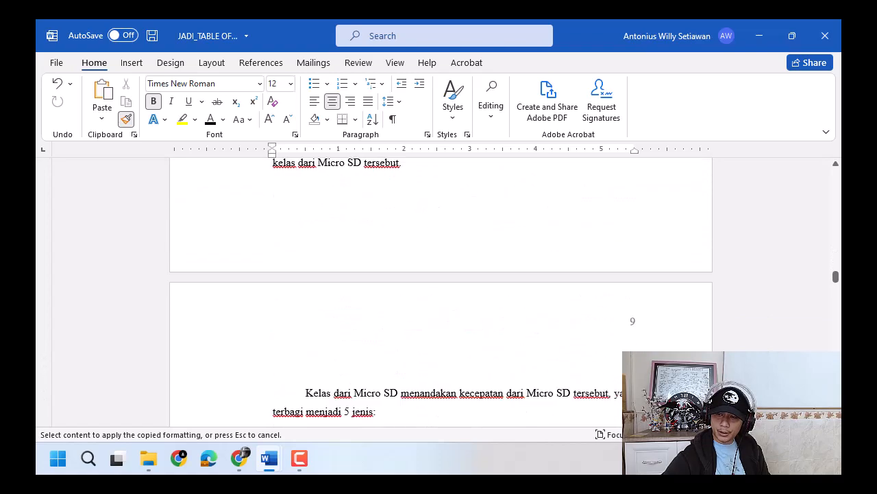
{"action": "scroll", "coordinate": [439, 295], "scroll_direction": "down", "scroll_amount": 3}
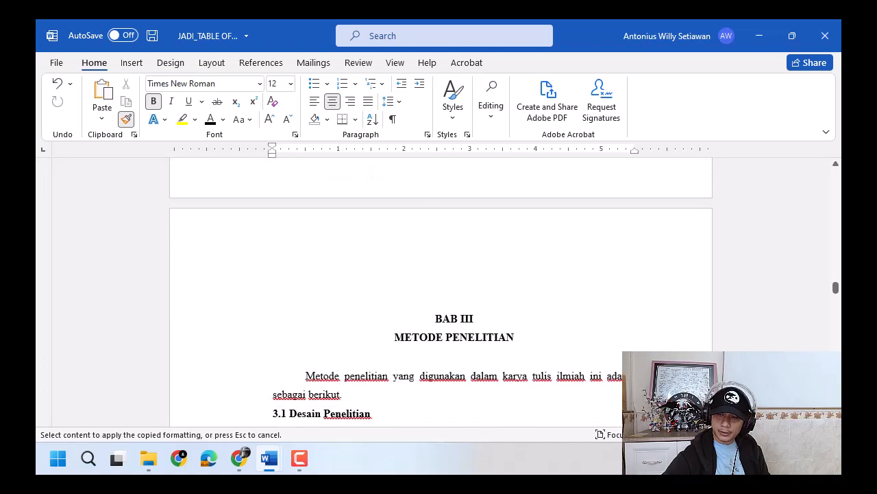
{"action": "left_click", "coordinate": [444, 320]}
{"action": "scroll", "coordinate": [441, 295], "scroll_direction": "down", "scroll_amount": 20}
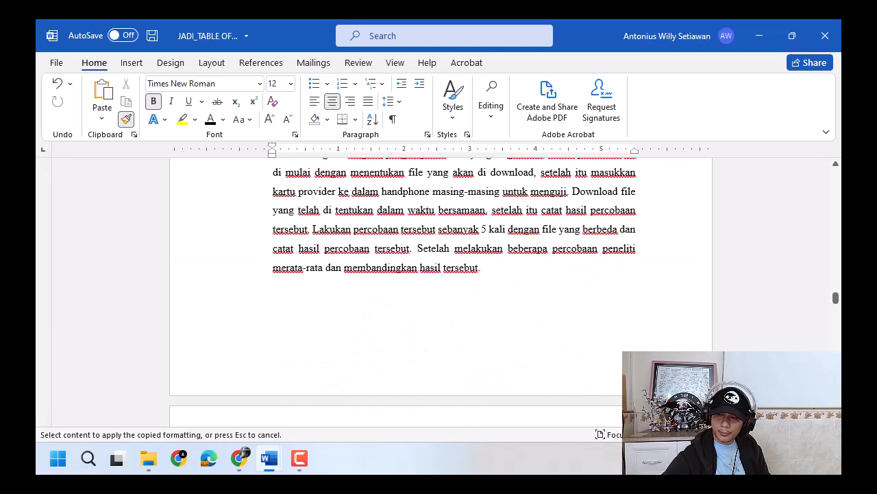
{"action": "scroll", "coordinate": [441, 295], "scroll_direction": "down", "scroll_amount": 10}
{"action": "left_click", "coordinate": [835, 270]}
{"action": "left_click", "coordinate": [835, 270]}
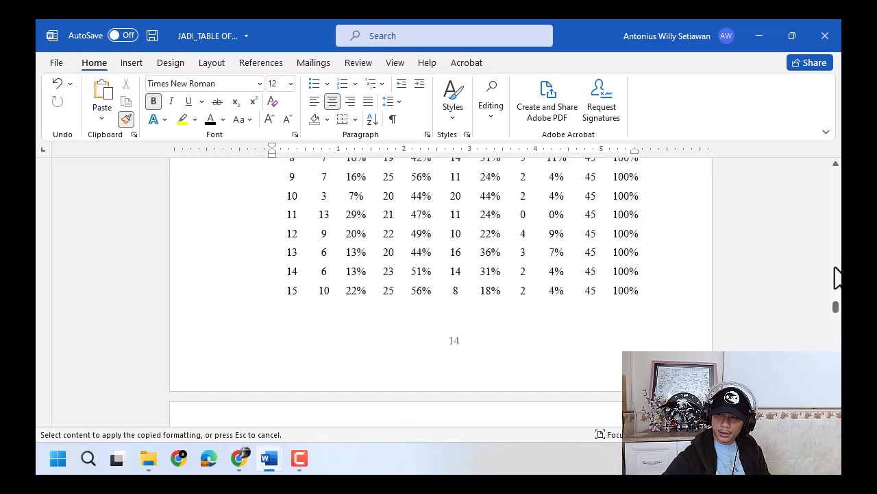
{"action": "left_click", "coordinate": [836, 269]}
{"action": "left_click", "coordinate": [835, 269]}
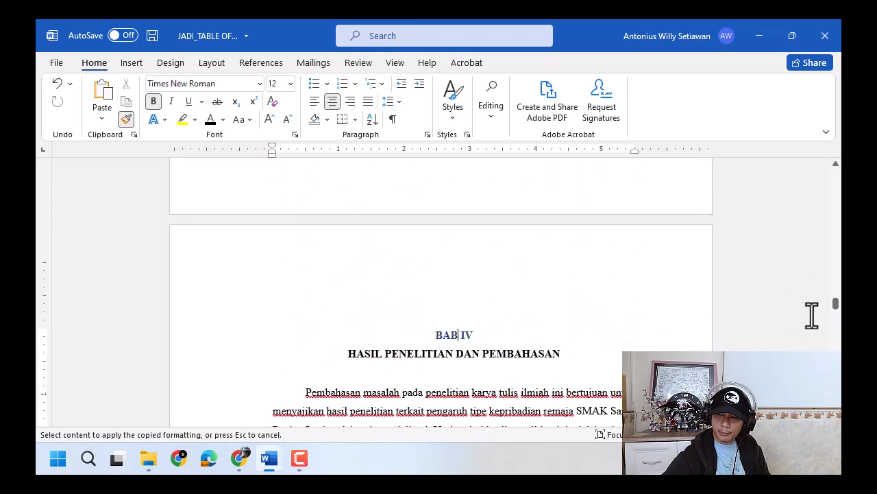
- Apply the copied heading formatting to the BAB V and DAFTAR PUSTAKA headings and make DAFTAR PUSTAKA black
{"action": "left_click_drag", "start_coordinate": [835, 304], "coordinate": [836, 317]}
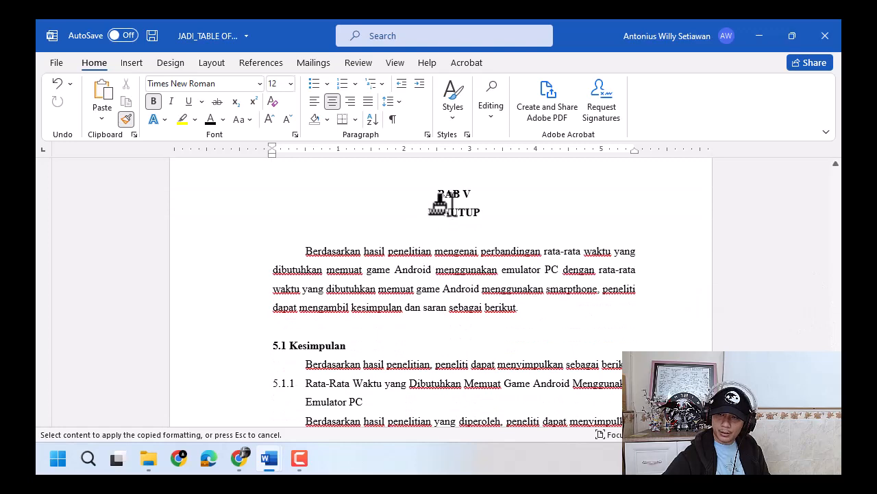
{"action": "scroll", "coordinate": [440, 295], "scroll_direction": "down", "scroll_amount": 20}
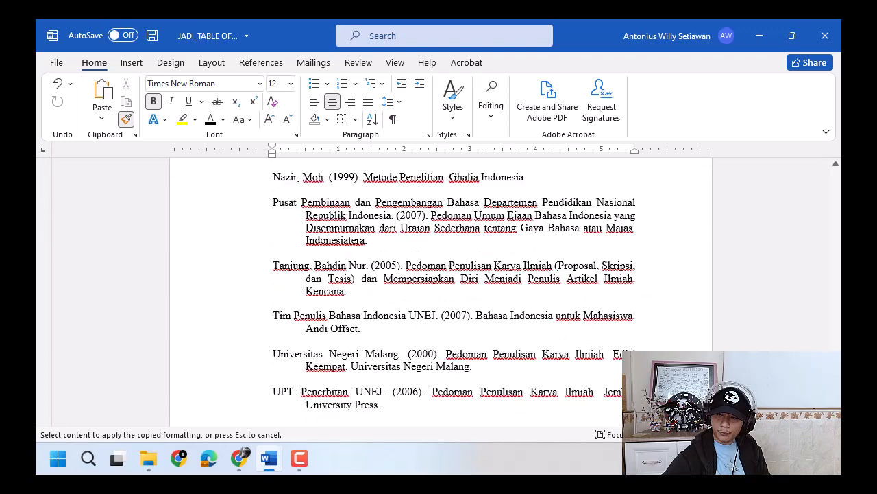
{"action": "scroll", "coordinate": [441, 295], "scroll_direction": "up", "scroll_amount": 12}
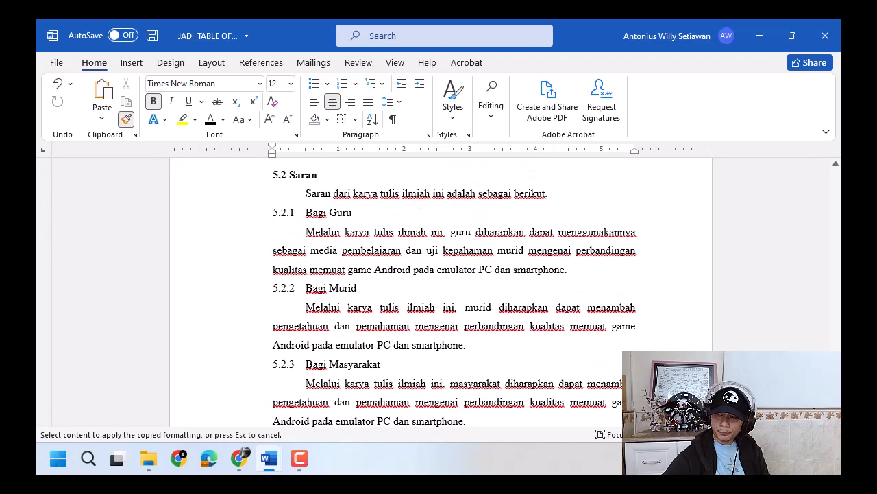
{"action": "scroll", "coordinate": [519, 370], "scroll_direction": "down", "scroll_amount": 10}
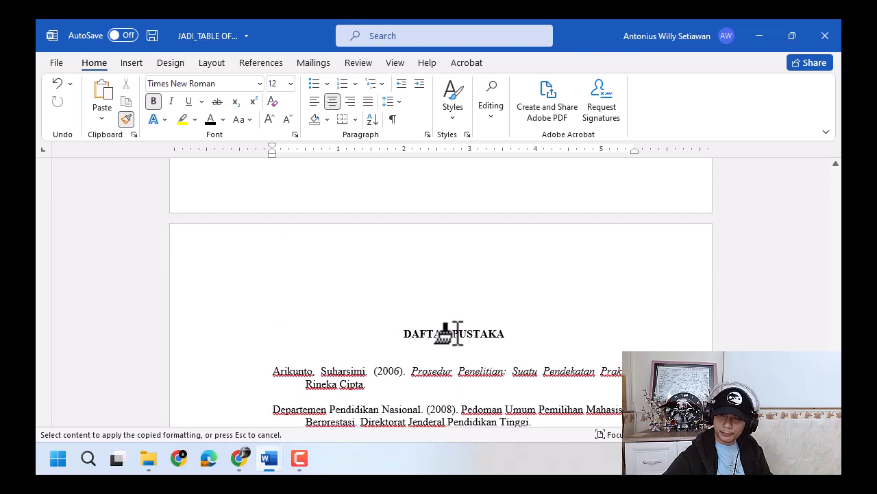
{"action": "left_click", "coordinate": [457, 333]}
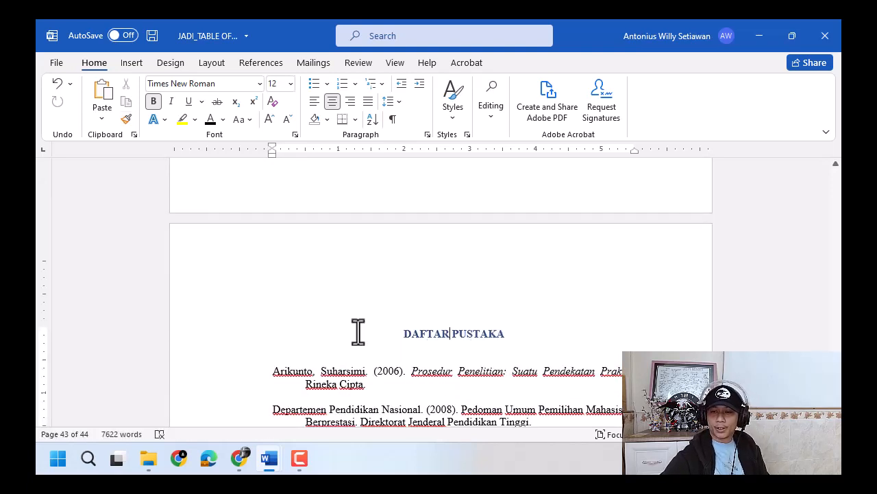
{"action": "left_click", "coordinate": [207, 337]}
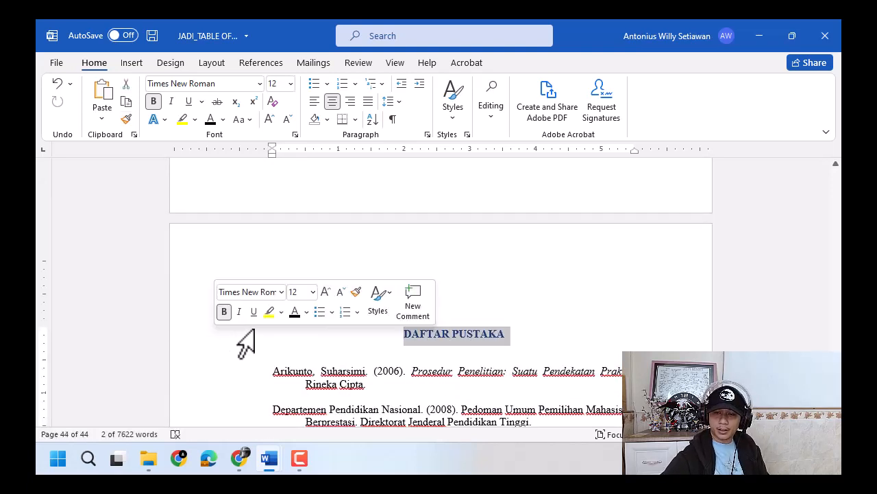
- Join PENUTUP to the BAB V heading, break it back onto its own line, and make the whole title black
{"action": "scroll", "coordinate": [839, 194], "scroll_direction": "up", "scroll_amount": 15}
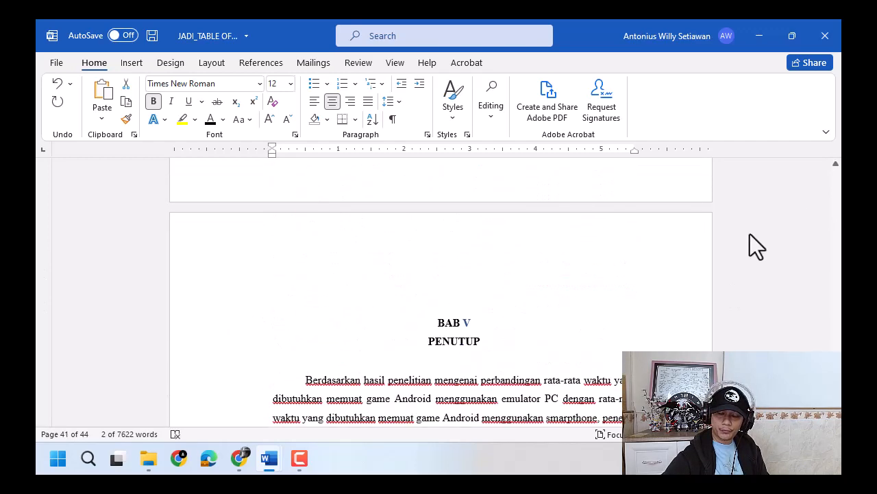
{"action": "left_click", "coordinate": [486, 324]}
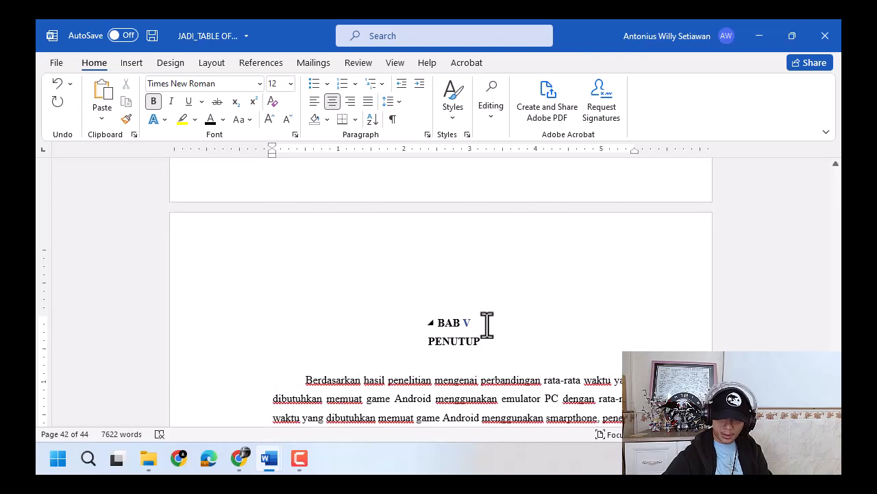
{"action": "key", "text": "Delete"}
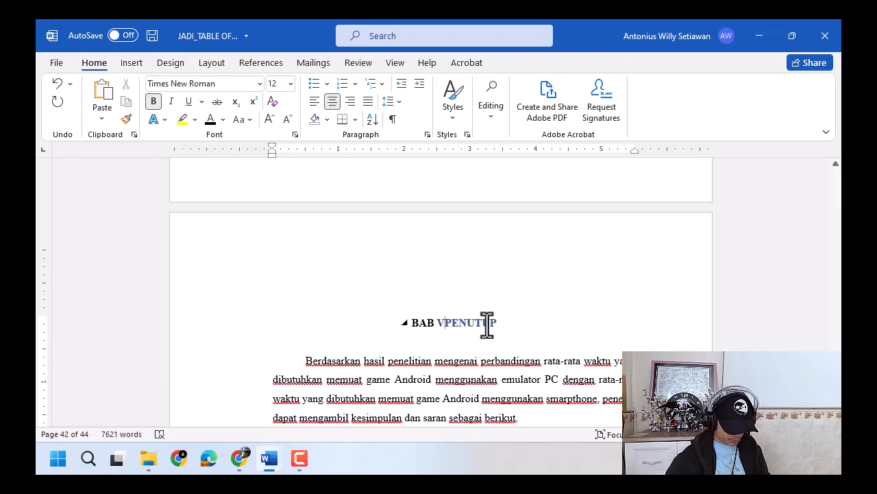
{"action": "key", "text": "shift+Return"}
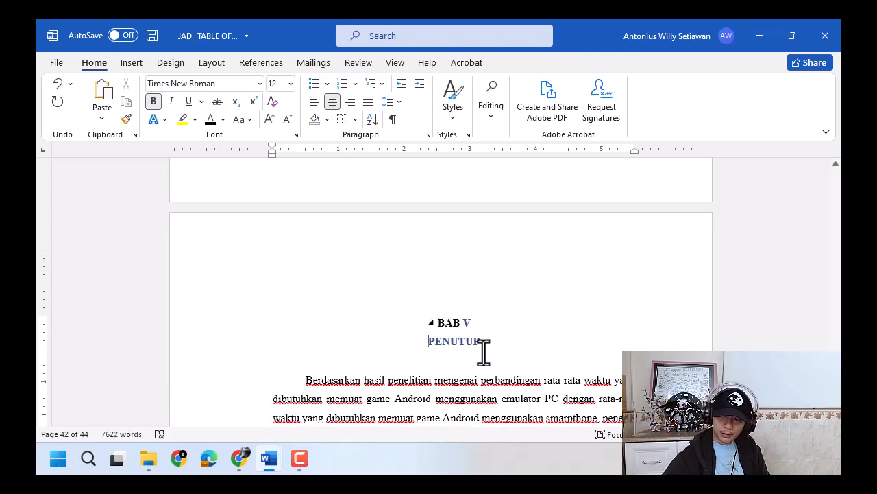
{"action": "left_click_drag", "start_coordinate": [483, 350], "coordinate": [388, 308]}
{"action": "left_click", "coordinate": [468, 282]}
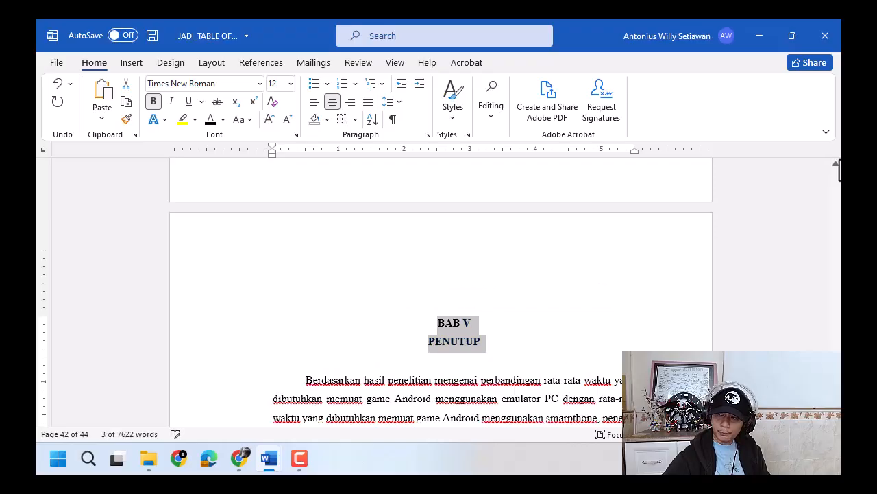
- Join HASIL PENELITIAN DAN PEMBAHASAN to the BAB IV heading, break it back onto its own line, and make the whole title black
{"action": "scroll", "coordinate": [440, 294], "scroll_direction": "up", "scroll_amount": 15}
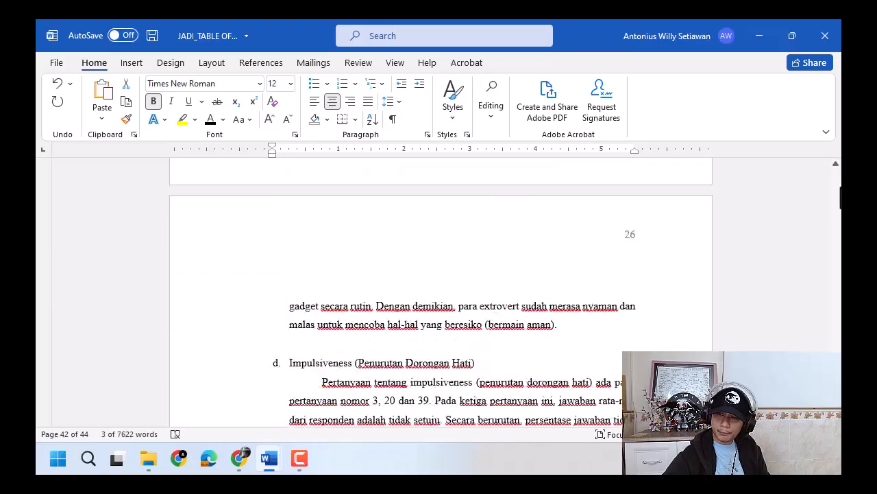
{"action": "scroll", "coordinate": [440, 295], "scroll_direction": "down", "scroll_amount": 15}
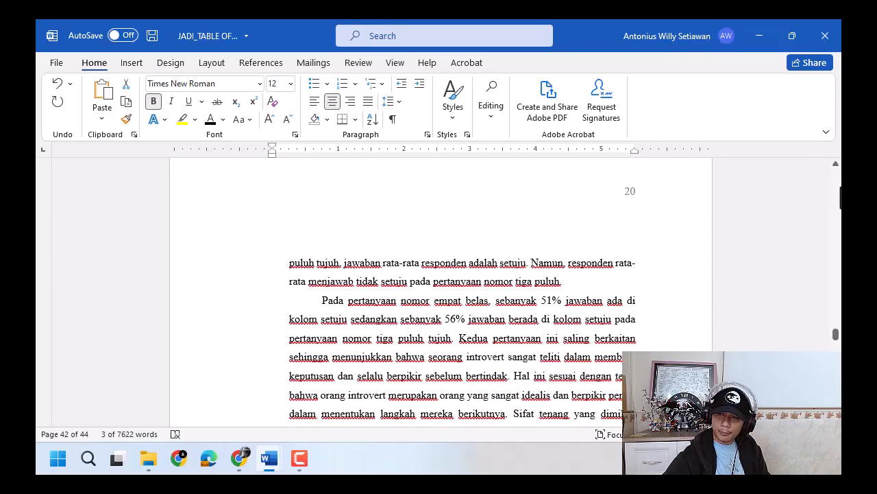
{"action": "scroll", "coordinate": [441, 294], "scroll_direction": "up", "scroll_amount": 15}
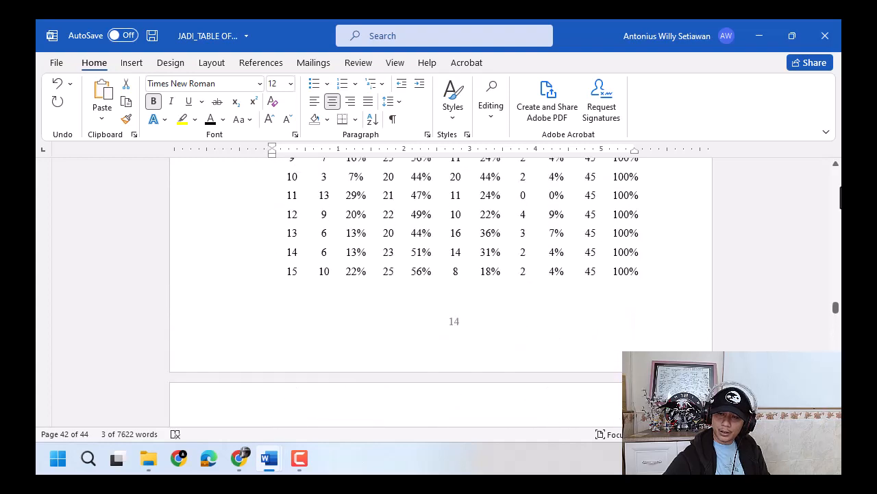
{"action": "scroll", "coordinate": [597, 327], "scroll_direction": "up", "scroll_amount": 1}
{"action": "scroll", "coordinate": [597, 327], "scroll_direction": "down", "scroll_amount": 3}
{"action": "left_click", "coordinate": [495, 257]}
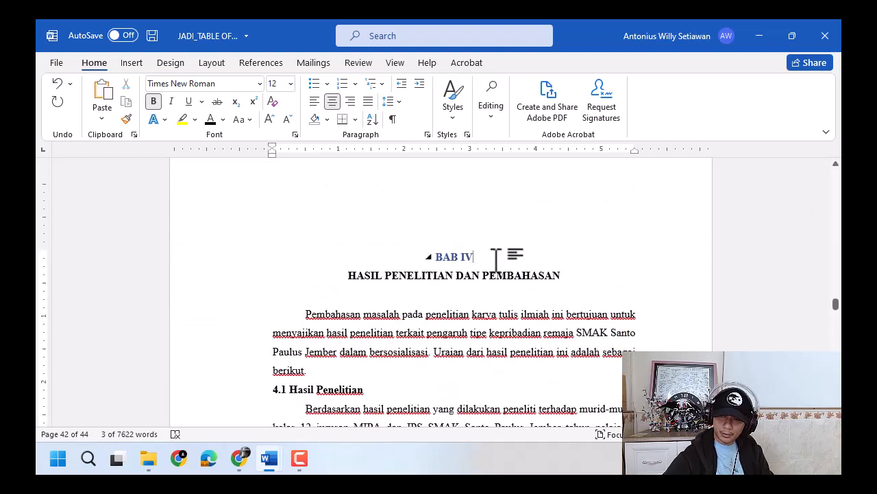
{"action": "key", "text": "Delete"}
{"action": "key", "text": "Return"}
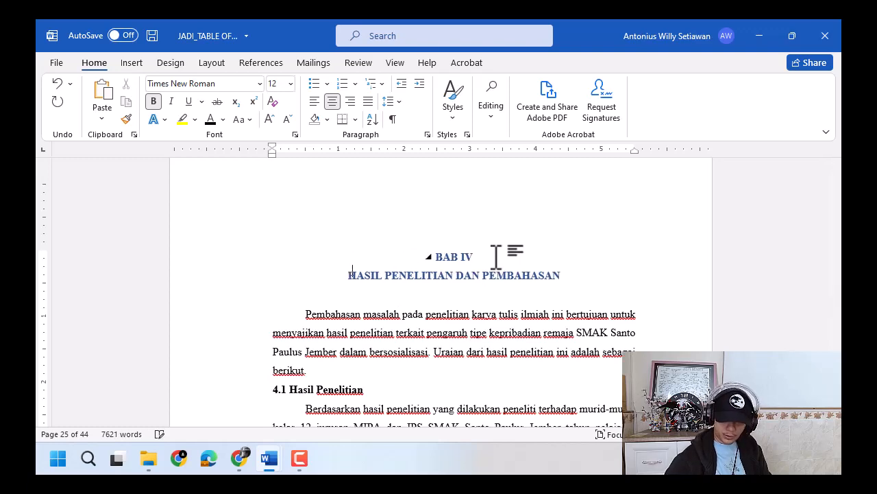
{"action": "left_click_drag", "start_coordinate": [580, 273], "coordinate": [419, 251]}
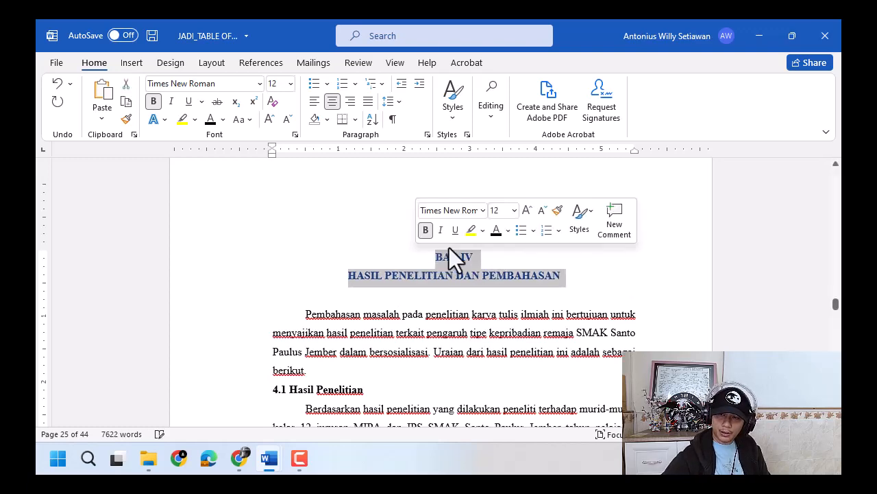
{"action": "left_click", "coordinate": [516, 264]}
- Join METODE PENELITIAN to the BAB III heading, break it back onto its own line, and make the whole title black
{"action": "scroll", "coordinate": [687, 247], "scroll_direction": "up", "scroll_amount": 10}
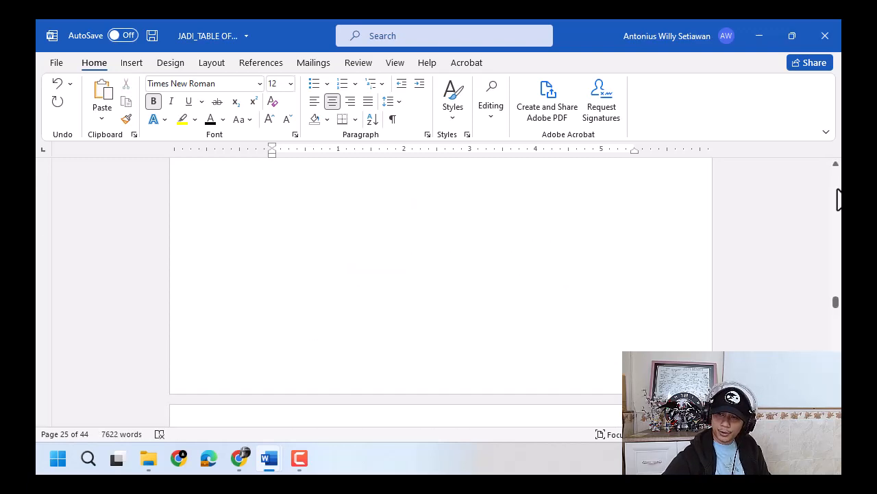
{"action": "scroll", "coordinate": [652, 280], "scroll_direction": "up", "scroll_amount": 10}
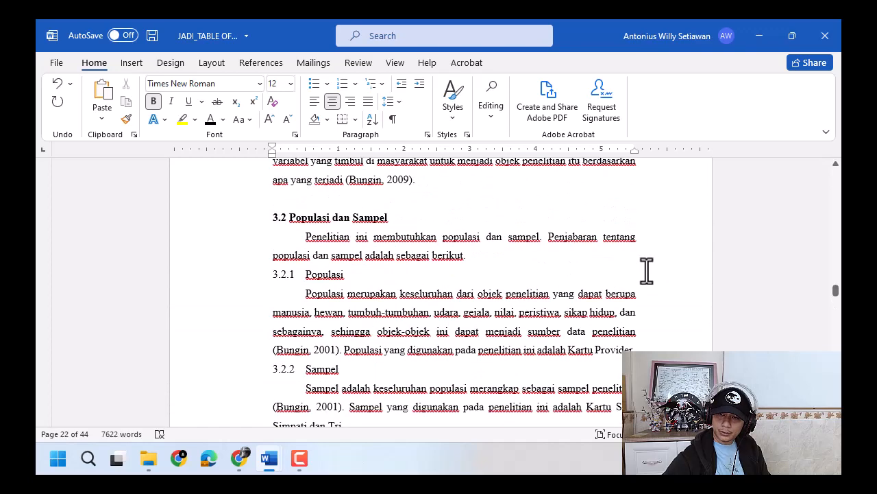
{"action": "left_click", "coordinate": [494, 318]}
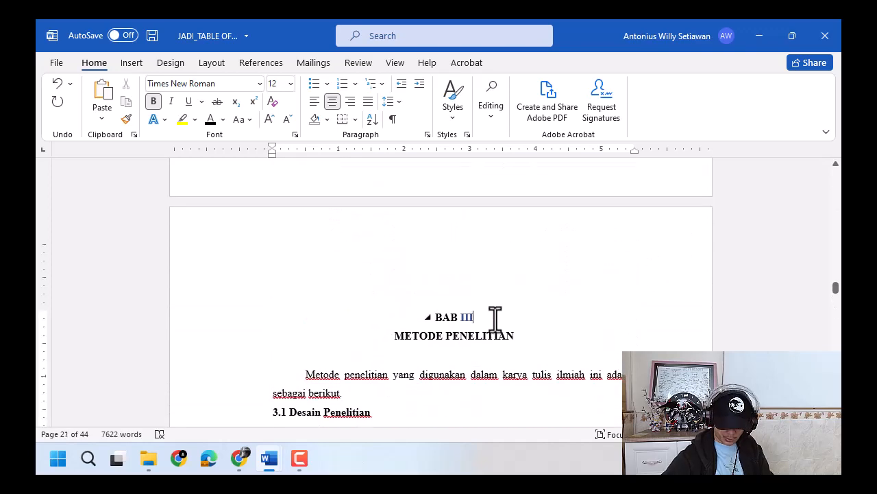
{"action": "key", "text": "Delete"}
{"action": "key", "text": "Return"}
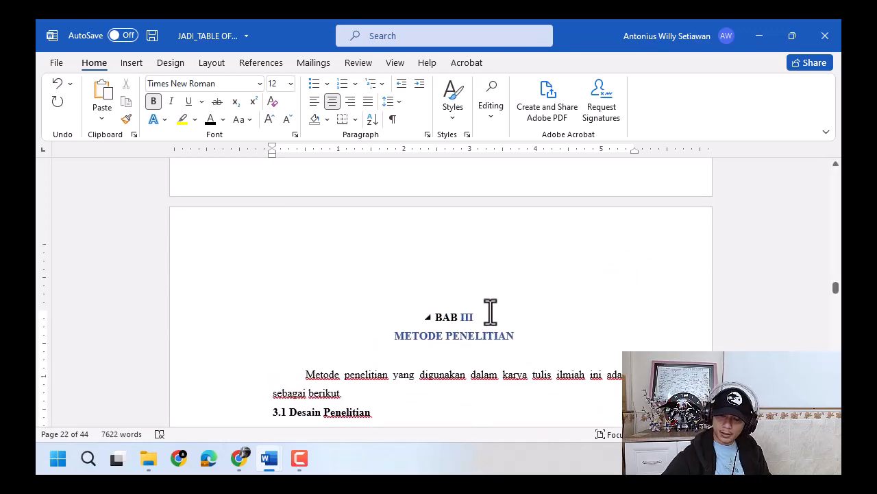
{"action": "left_click_drag", "start_coordinate": [513, 335], "coordinate": [425, 315]}
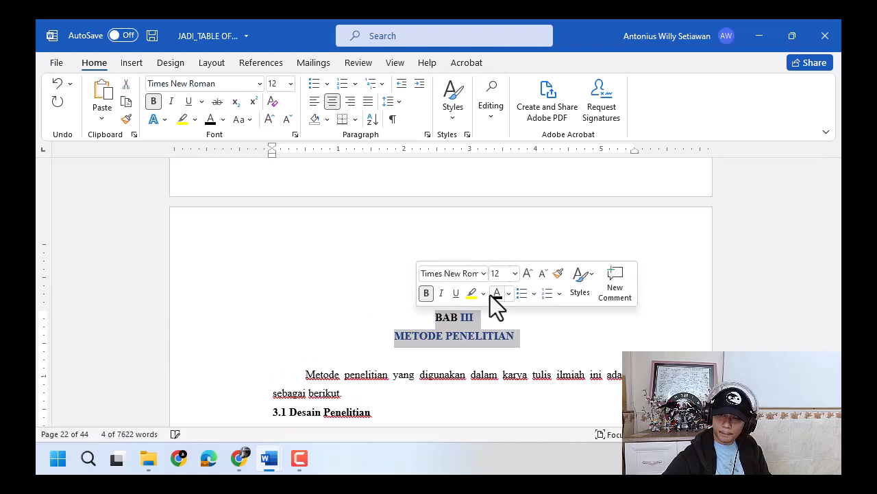
{"action": "left_click", "coordinate": [538, 323]}
- Join TINJAUAN PUSTAKA to the BAB II heading, break it back onto its own line, and make the whole title black
{"action": "scroll", "coordinate": [838, 194], "scroll_direction": "up", "scroll_amount": 20}
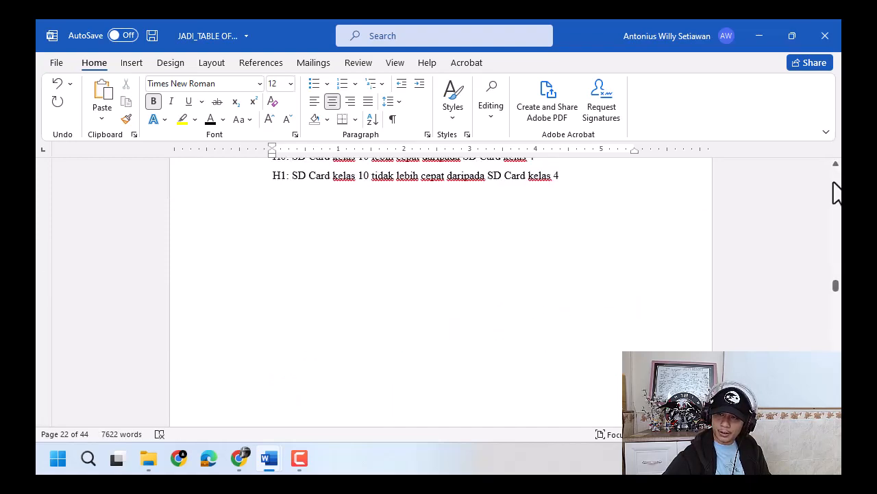
{"action": "scroll", "coordinate": [837, 193], "scroll_direction": "up", "scroll_amount": 10}
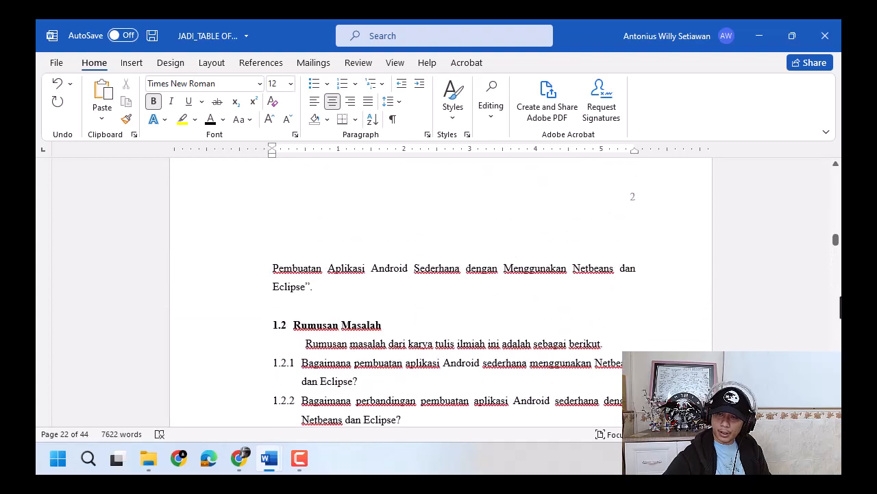
{"action": "scroll", "coordinate": [836, 336], "scroll_direction": "down", "scroll_amount": 20}
{"action": "scroll", "coordinate": [823, 336], "scroll_direction": "up", "scroll_amount": 5}
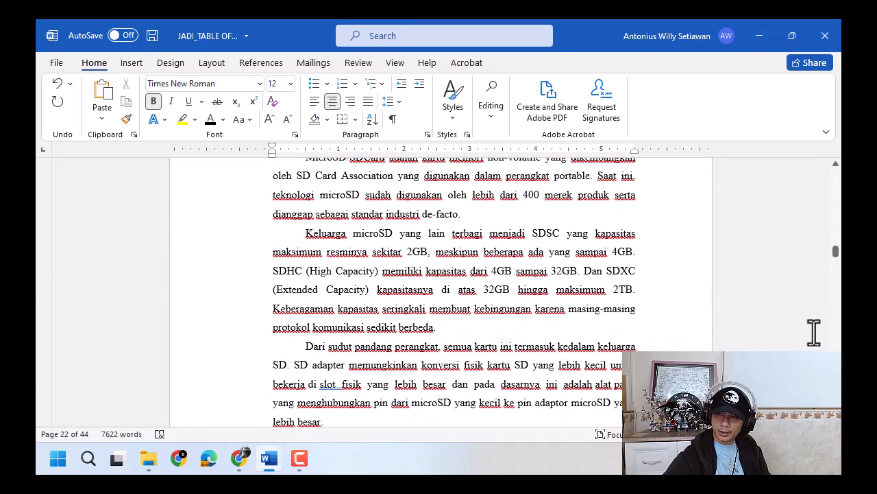
{"action": "left_click", "coordinate": [491, 285]}
{"action": "key", "text": "Delete"}
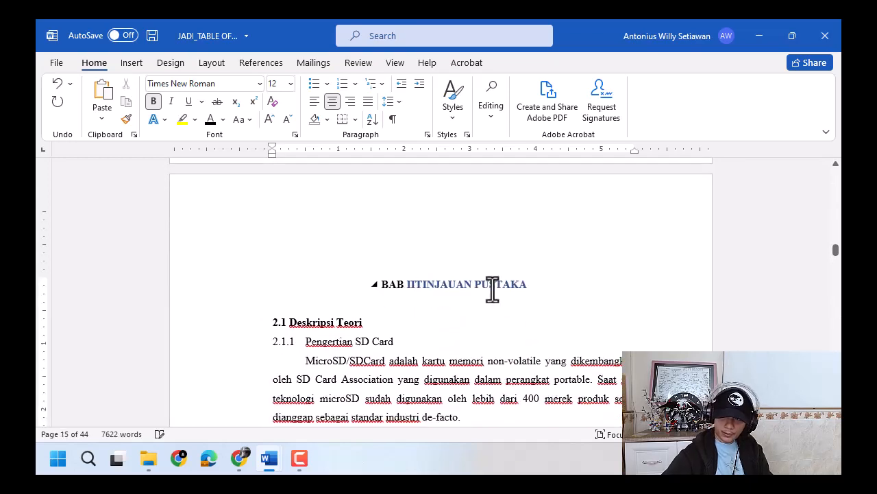
{"action": "key", "text": "Return"}
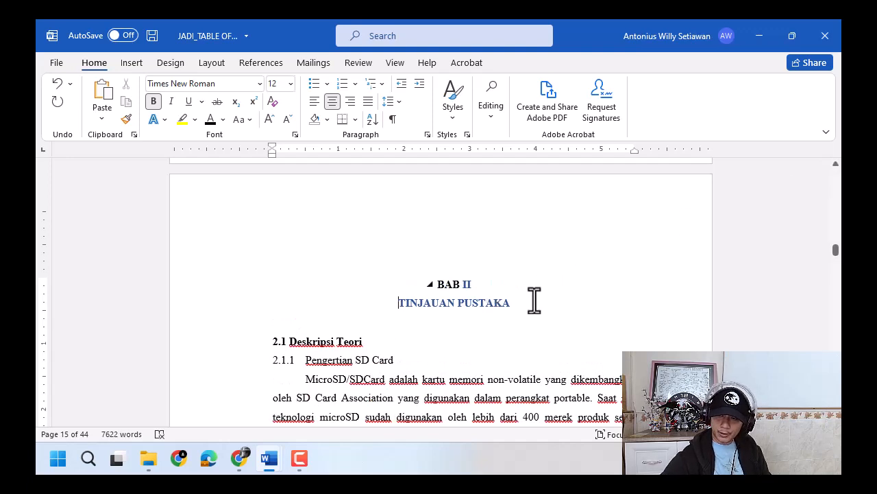
{"action": "left_click_drag", "start_coordinate": [534, 300], "coordinate": [428, 280]}
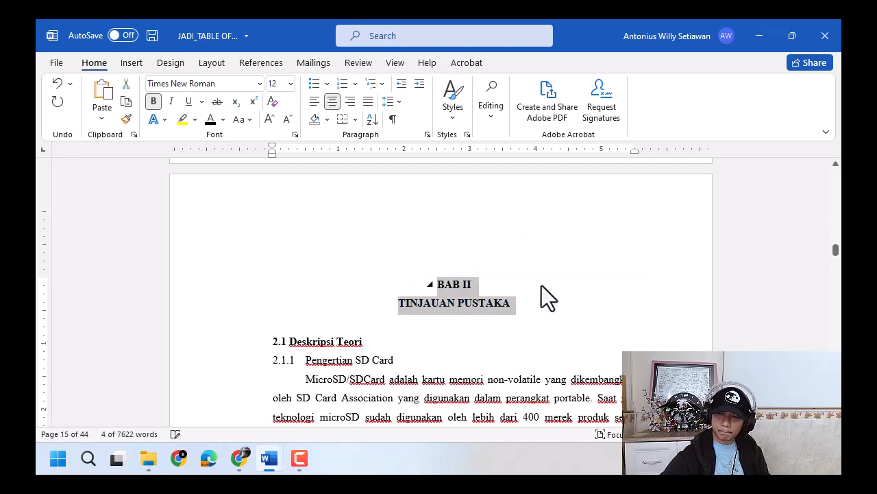
{"action": "left_click", "coordinate": [641, 276]}
- Save the document and update the entire table of contents under DAFTAR ISI, including its entries and page numbers
{"action": "left_click_drag", "start_coordinate": [835, 252], "coordinate": [835, 222]}
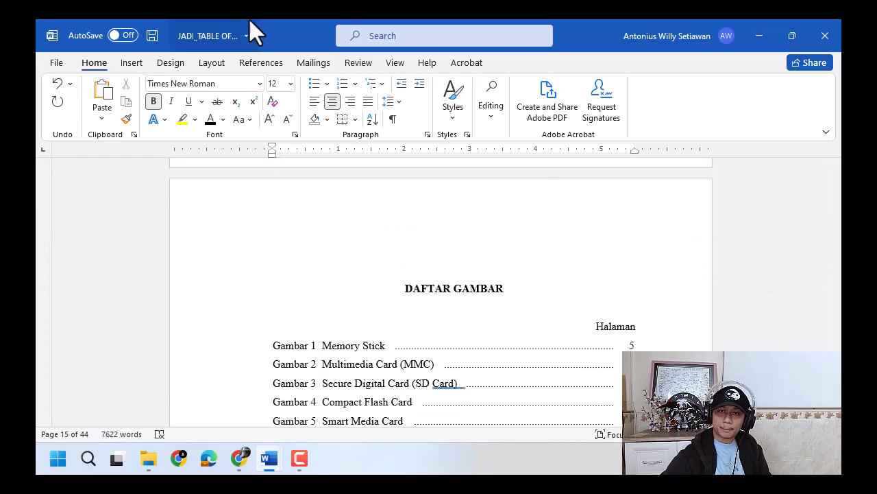
{"action": "left_click", "coordinate": [152, 35]}
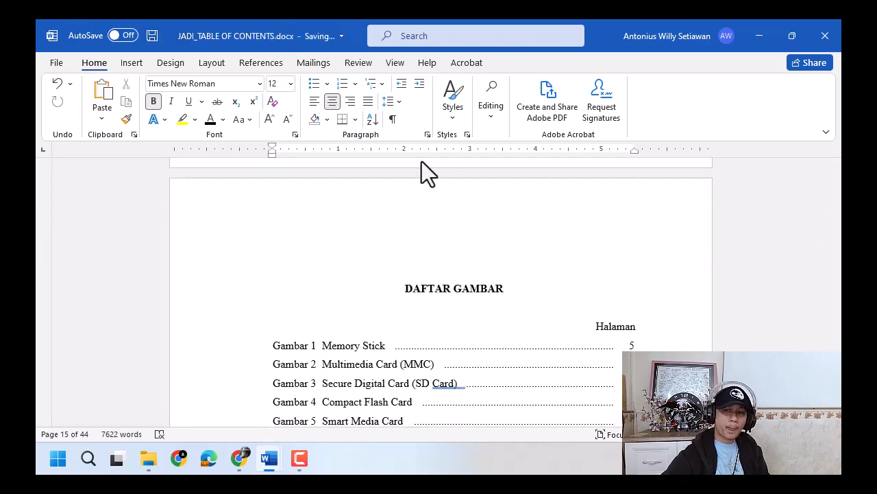
{"action": "scroll", "coordinate": [519, 343], "scroll_direction": "down", "scroll_amount": 6}
{"action": "left_click", "coordinate": [390, 229]}
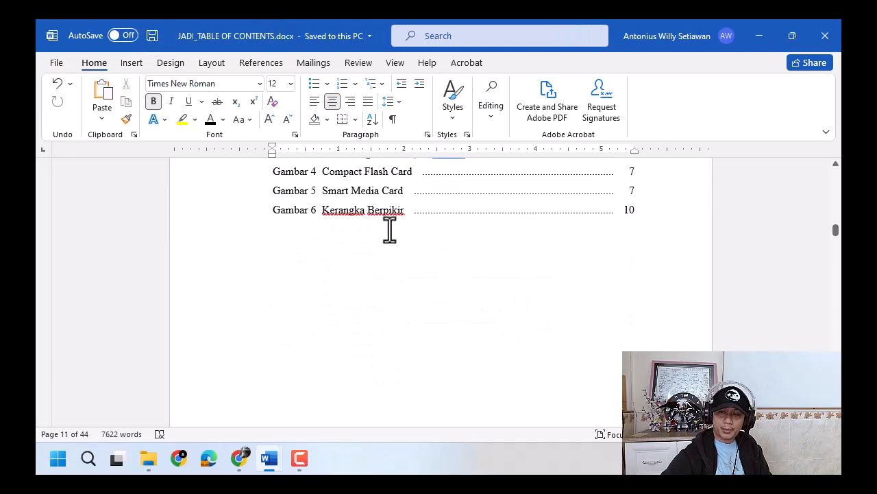
{"action": "scroll", "coordinate": [396, 255], "scroll_direction": "up", "scroll_amount": 2}
{"action": "left_click", "coordinate": [321, 281]}
{"action": "scroll", "coordinate": [325, 277], "scroll_direction": "up", "scroll_amount": 1}
{"action": "scroll", "coordinate": [331, 269], "scroll_direction": "up", "scroll_amount": 2}
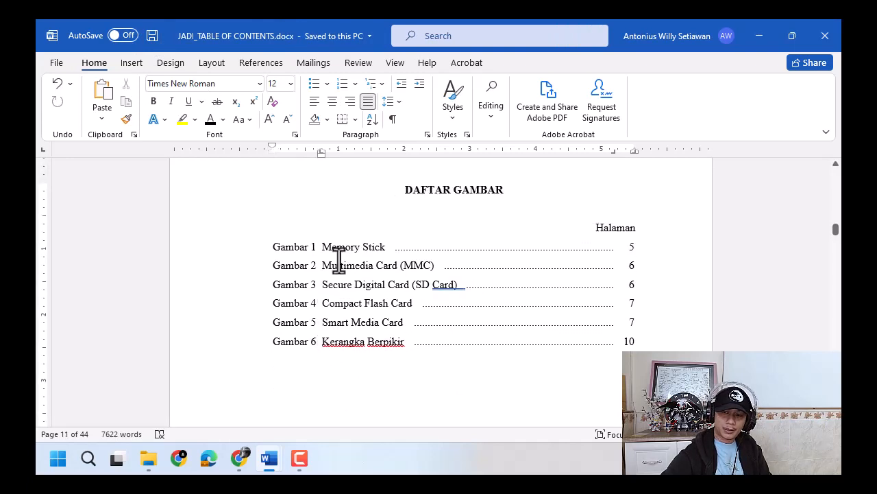
{"action": "scroll", "coordinate": [611, 272], "scroll_direction": "up", "scroll_amount": 6}
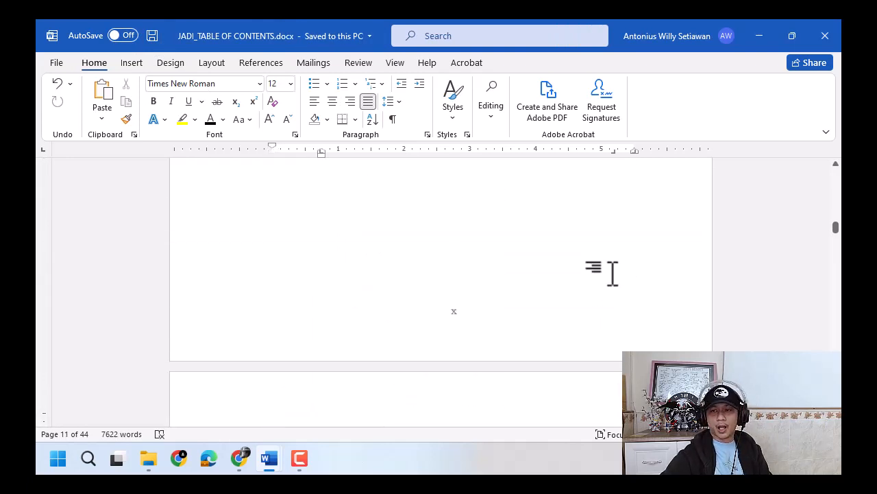
{"action": "scroll", "coordinate": [611, 272], "scroll_direction": "up", "scroll_amount": 12}
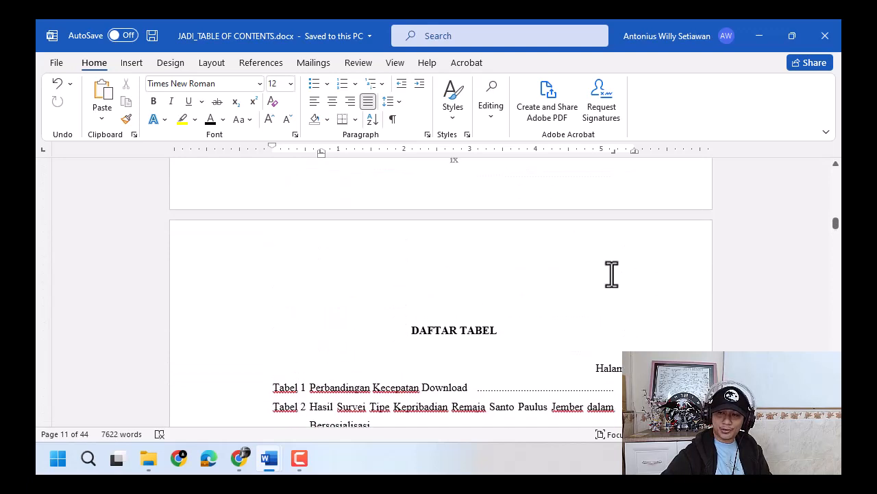
{"action": "scroll", "coordinate": [611, 274], "scroll_direction": "up", "scroll_amount": 10}
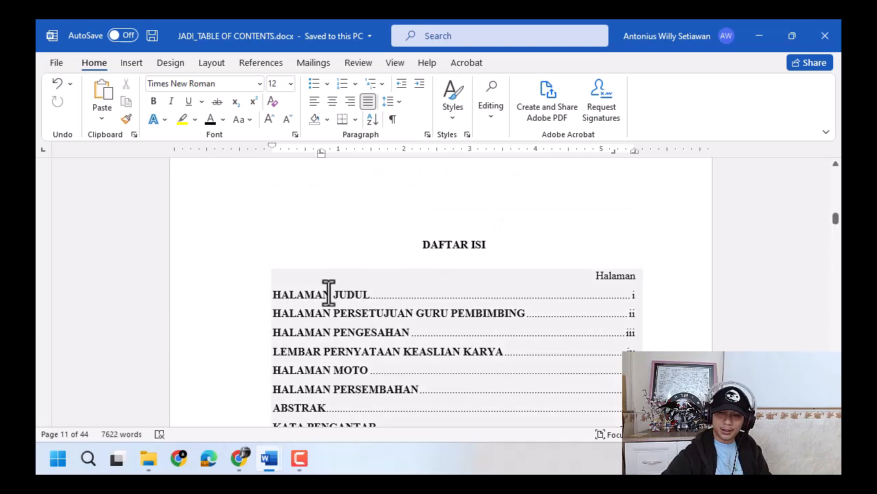
{"action": "left_click", "coordinate": [331, 294]}
{"action": "left_click", "coordinate": [346, 258]}
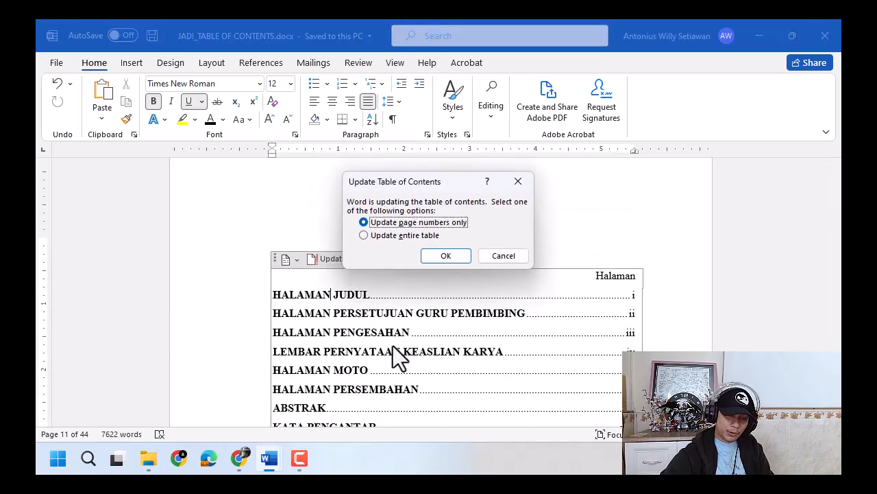
{"action": "left_click", "coordinate": [407, 235]}
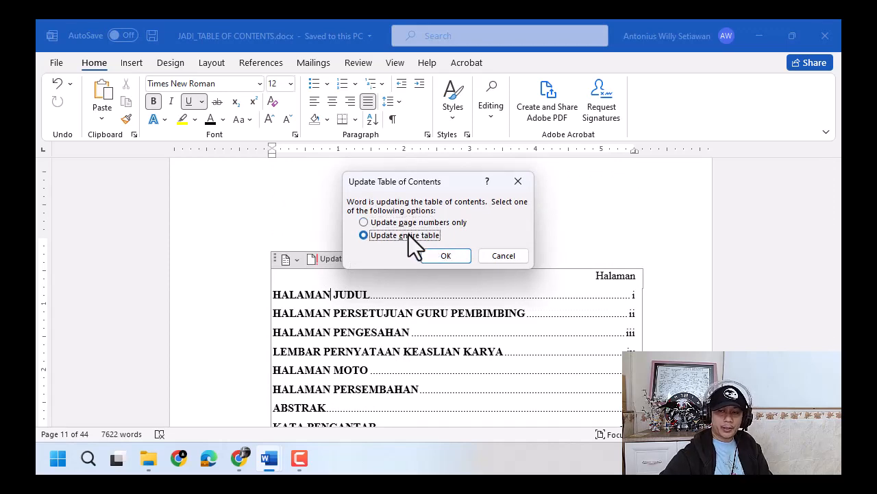
{"action": "left_click", "coordinate": [450, 258]}
- Examine the table of contents entries for the front pages and chapters, especially the page number of DAFTAR PUSTAKA
{"action": "scroll", "coordinate": [480, 308], "scroll_direction": "down", "scroll_amount": 5}
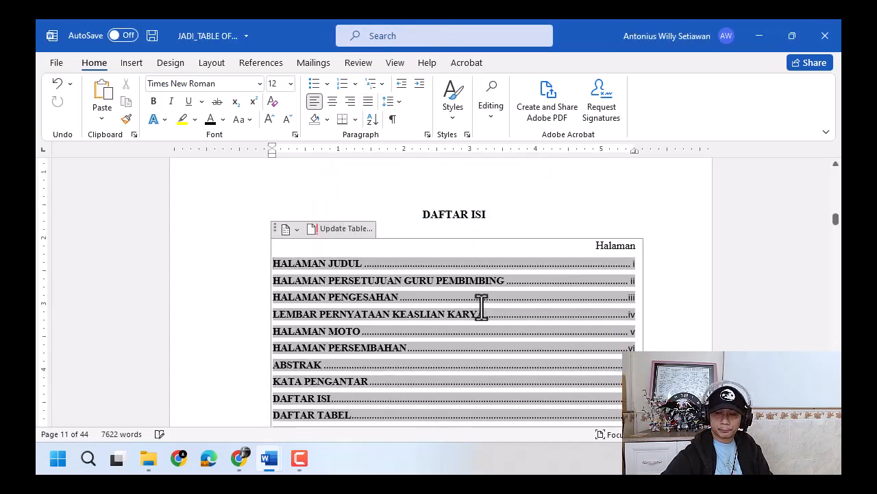
{"action": "scroll", "coordinate": [303, 313], "scroll_direction": "up", "scroll_amount": 1}
{"action": "left_click", "coordinate": [312, 262]}
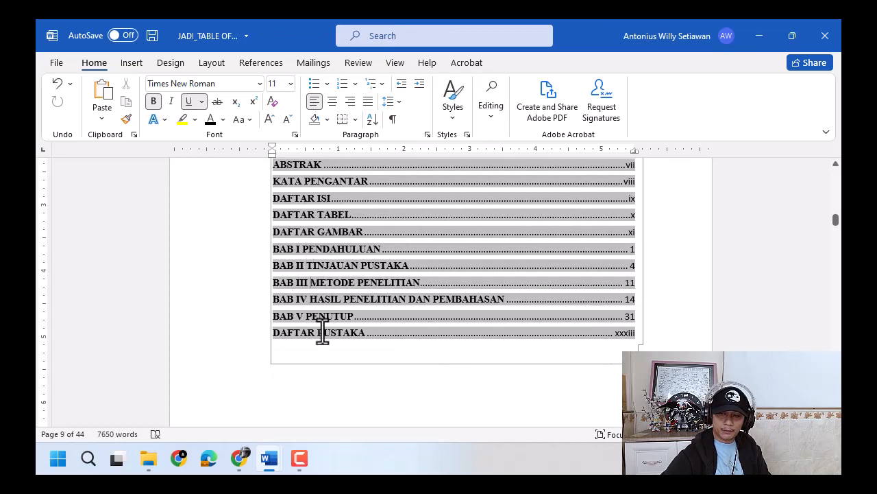
{"action": "left_click", "coordinate": [662, 336]}
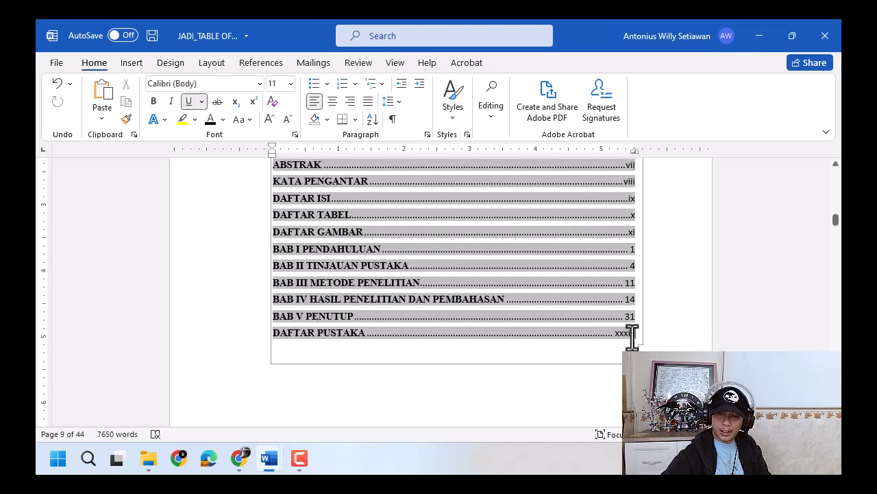
{"action": "left_click_drag", "start_coordinate": [618, 334], "coordinate": [615, 334]}
{"action": "left_click", "coordinate": [616, 334]}
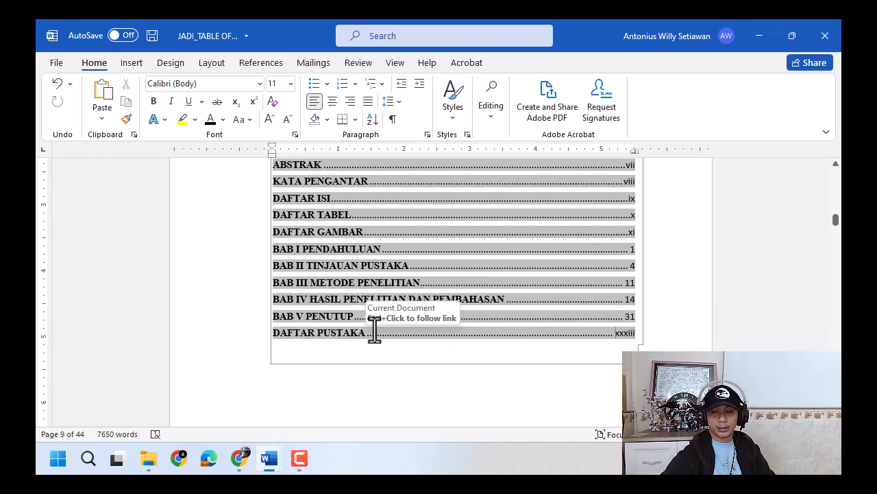
{"action": "left_click_drag", "start_coordinate": [372, 333], "coordinate": [664, 334]}
{"action": "left_click", "coordinate": [664, 334]}
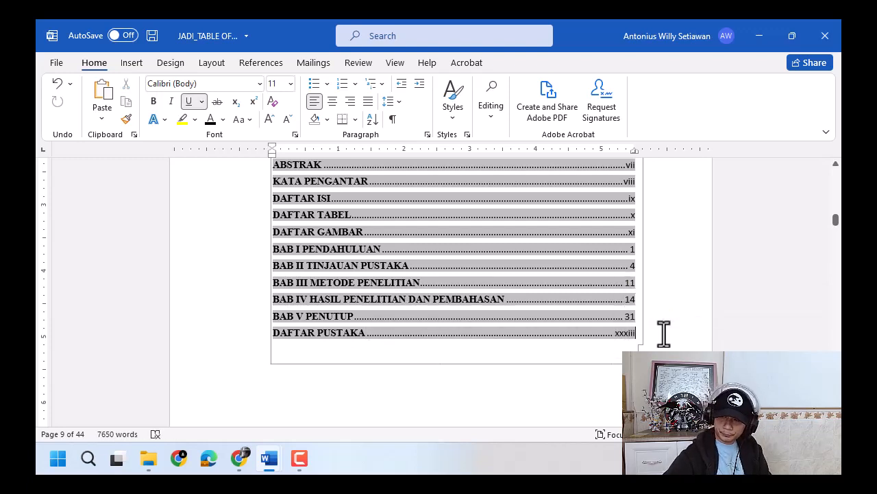
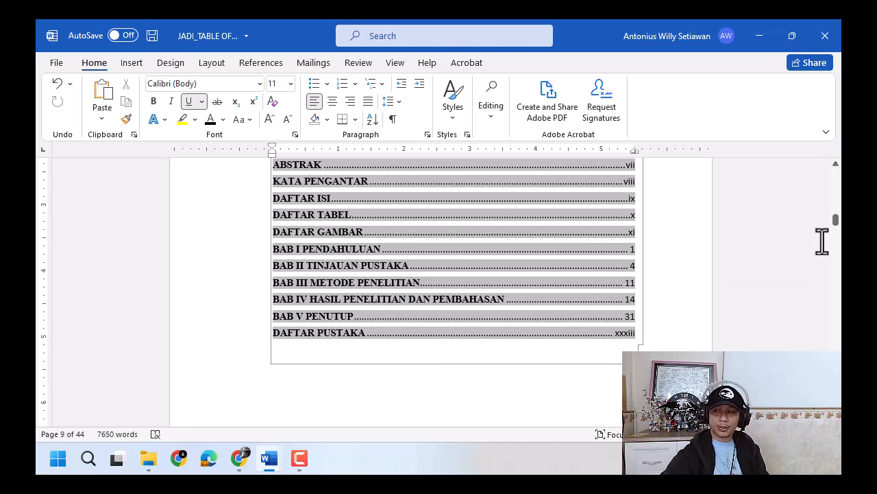
- Apply the Heading 2 style to the Latar Belakang Masalah subheading under BAB I PENDAHULUAN
{"action": "left_click_drag", "start_coordinate": [836, 226], "coordinate": [838, 250]}
{"action": "scroll", "coordinate": [839, 192], "scroll_direction": "up", "scroll_amount": 14}
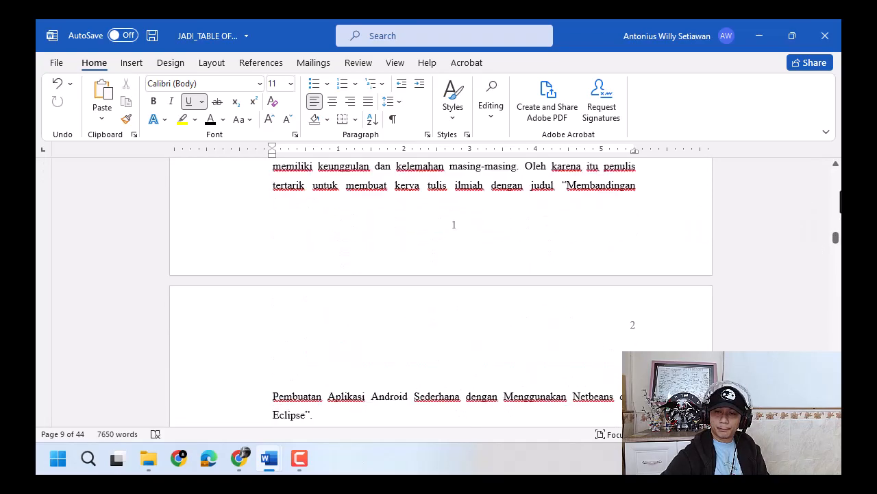
{"action": "scroll", "coordinate": [597, 280], "scroll_direction": "up", "scroll_amount": 4}
{"action": "left_click", "coordinate": [322, 326]}
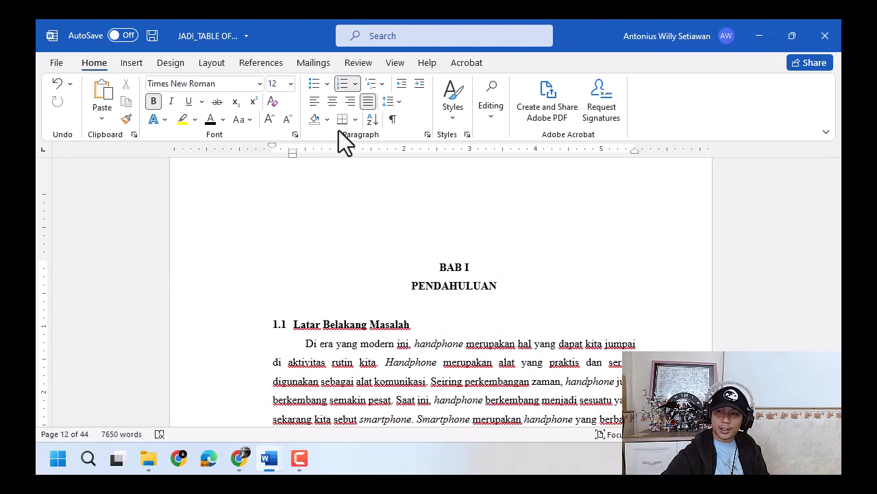
{"action": "left_click", "coordinate": [456, 115]}
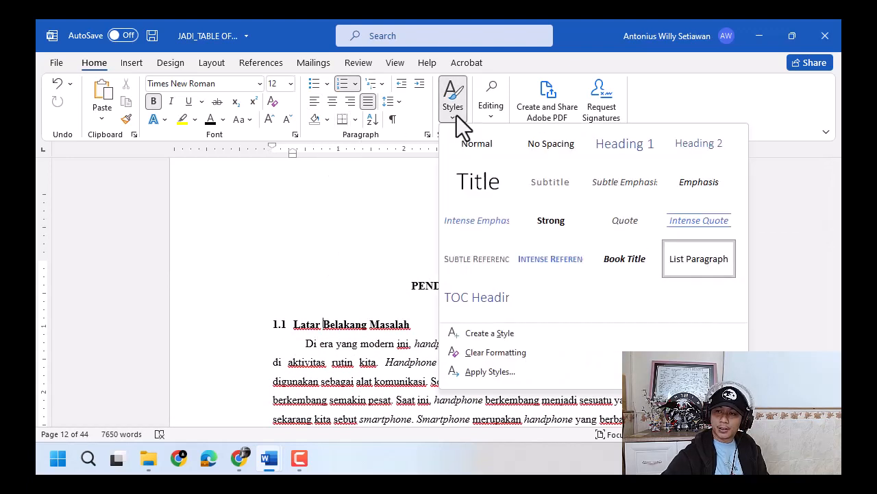
{"action": "left_click", "coordinate": [690, 146]}
- Format the Latar Belakang Masalah heading as Times New Roman, 12 pt, bold and black
{"action": "left_click", "coordinate": [233, 332]}
{"action": "left_click", "coordinate": [279, 279]}
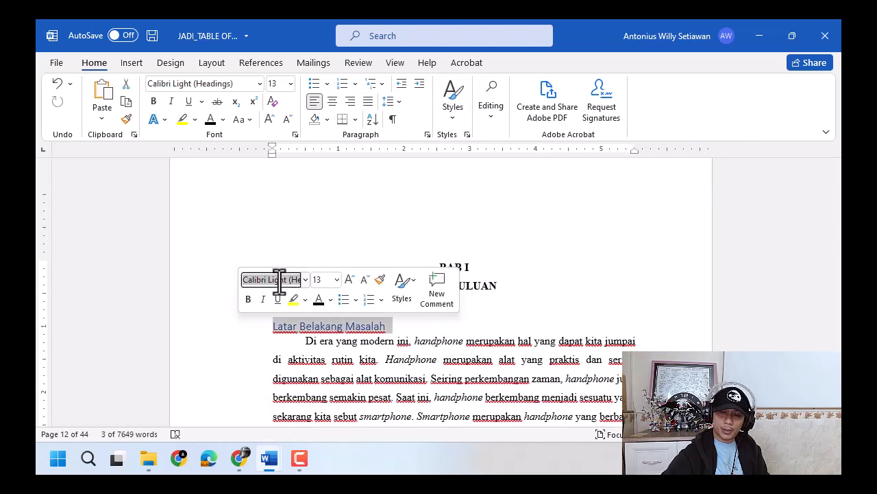
{"action": "type", "text": "Times New Roman"}
{"action": "key", "text": "Tab"}
{"action": "type", "text": "12"}
{"action": "key", "text": "Return"}
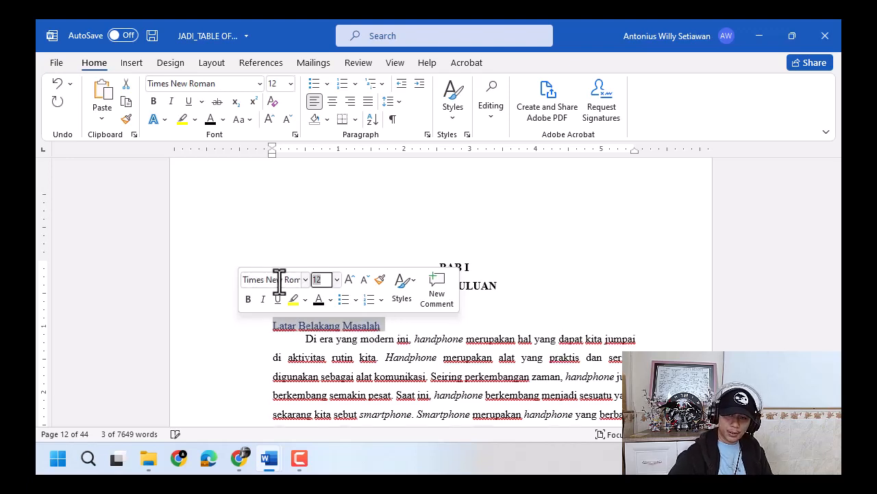
{"action": "left_click", "coordinate": [248, 299]}
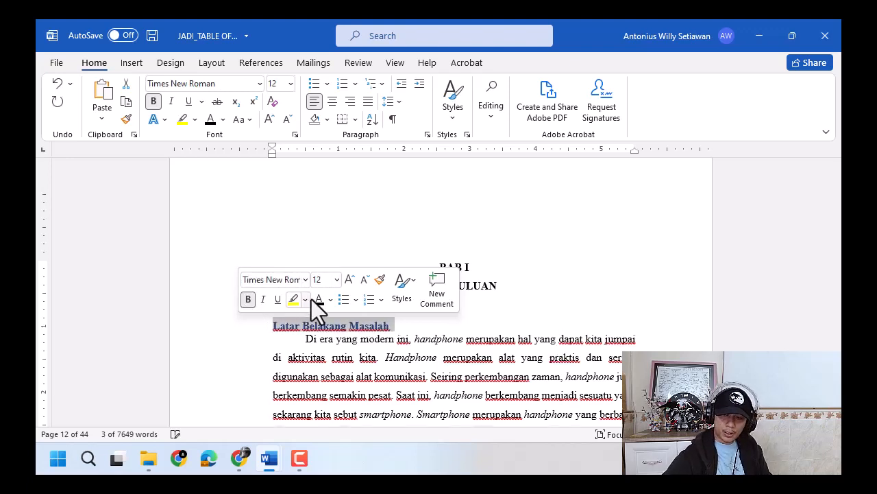
- Justify the Latar Belakang Masalah heading, adjust its line spacing and set the spacing before it to 0 pt
{"action": "left_click", "coordinate": [368, 101]}
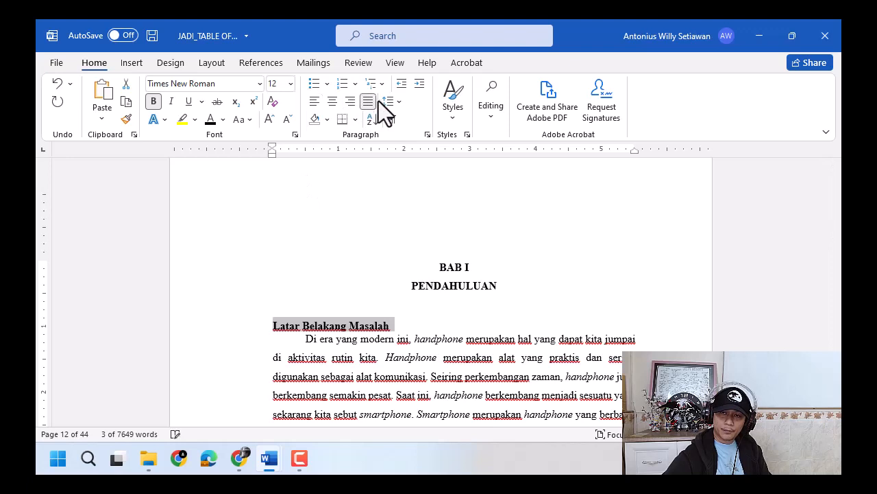
{"action": "left_click", "coordinate": [389, 102]}
{"action": "left_click", "coordinate": [407, 156]}
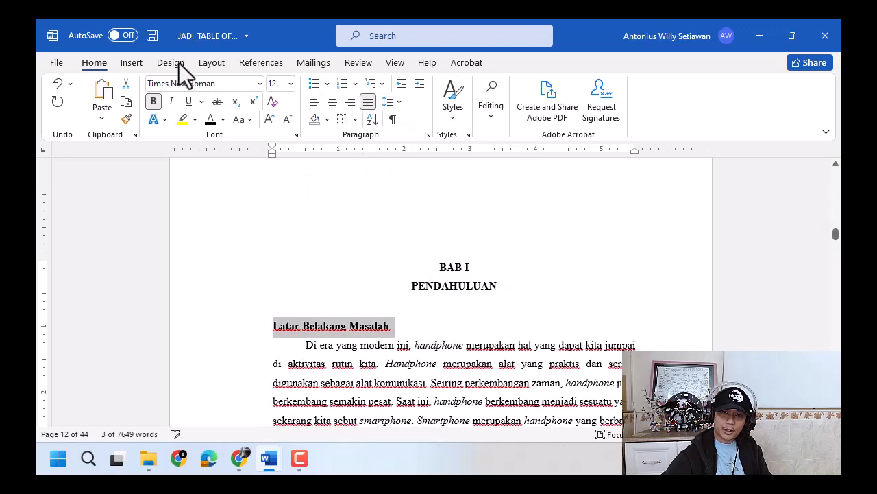
{"action": "left_click", "coordinate": [213, 64]}
{"action": "left_click", "coordinate": [466, 104]}
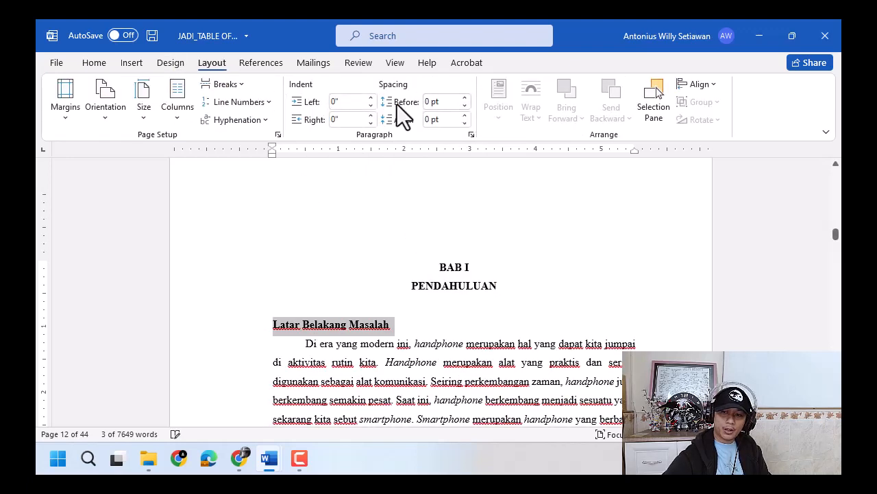
- Define the number format 1.1 for the Latar Belakang Masalah heading and align its number with the left page margin
{"action": "left_click", "coordinate": [93, 64]}
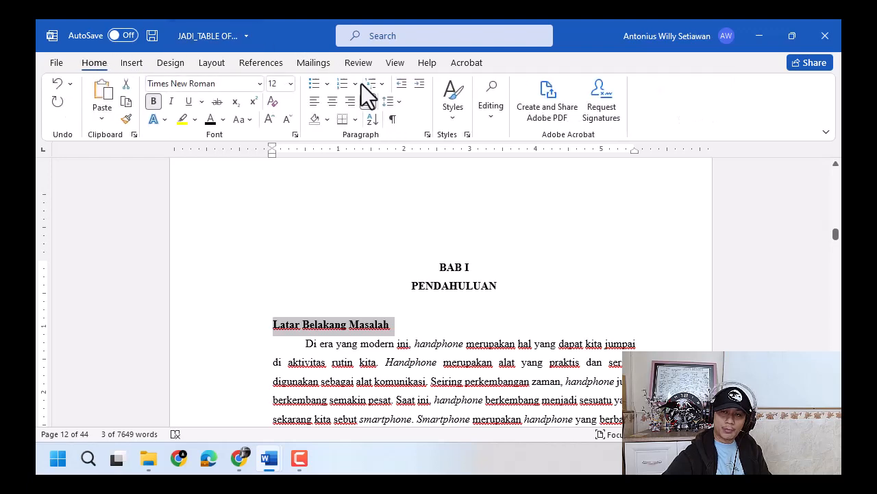
{"action": "left_click", "coordinate": [358, 82]}
{"action": "left_click", "coordinate": [421, 379]}
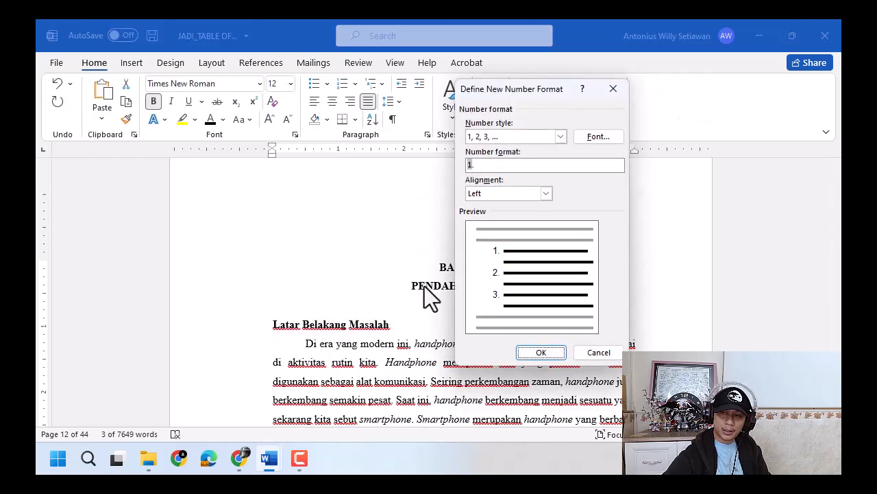
{"action": "left_click", "coordinate": [486, 166]}
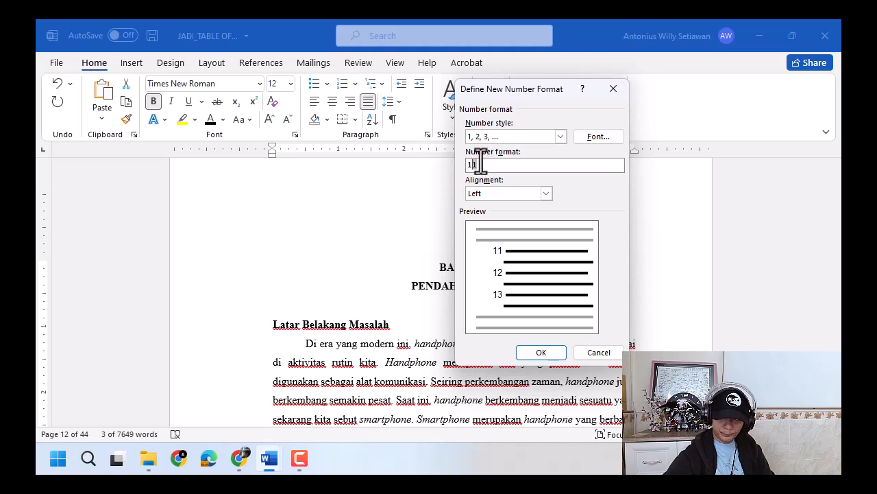
{"action": "type", "text": "."}
{"action": "left_click", "coordinate": [541, 352]}
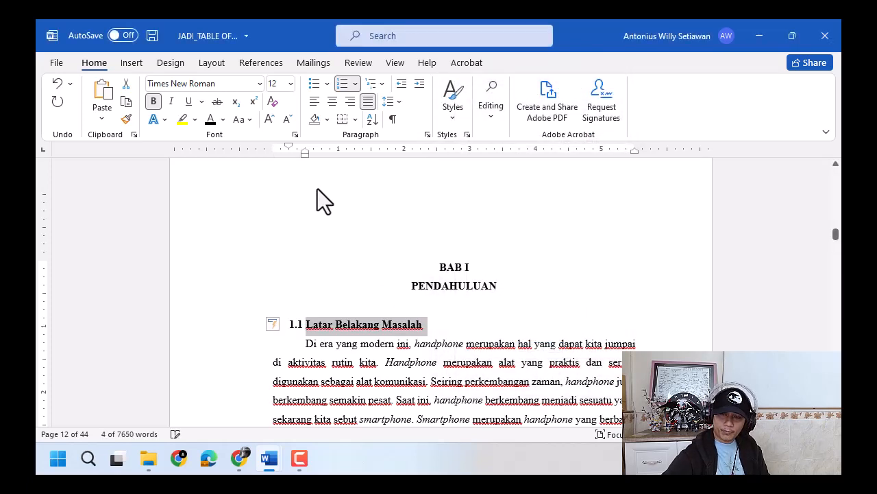
{"action": "left_click_drag", "start_coordinate": [304, 155], "coordinate": [289, 155]}
{"action": "left_click", "coordinate": [376, 332]}
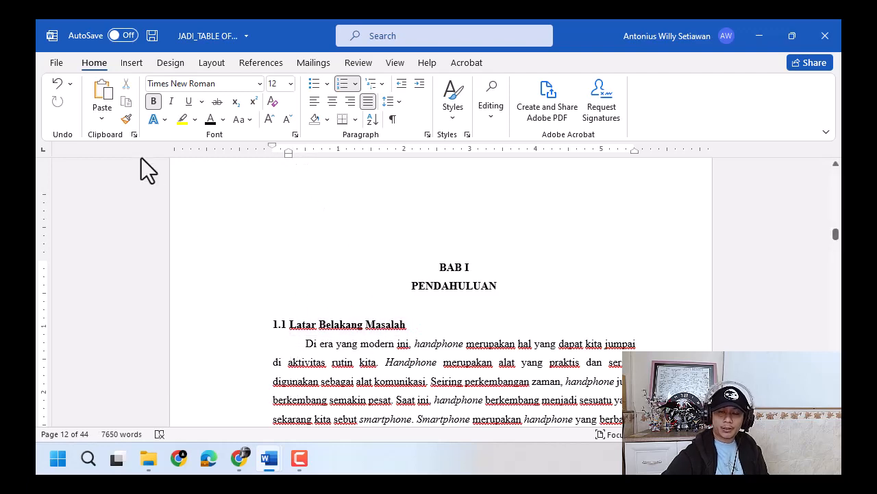
- Try to copy the Latar Belakang Masalah formatting onto the Rumusan Masalah heading with Format Painter
{"action": "left_click", "coordinate": [125, 119]}
{"action": "scroll", "coordinate": [363, 308], "scroll_direction": "down", "scroll_amount": 10}
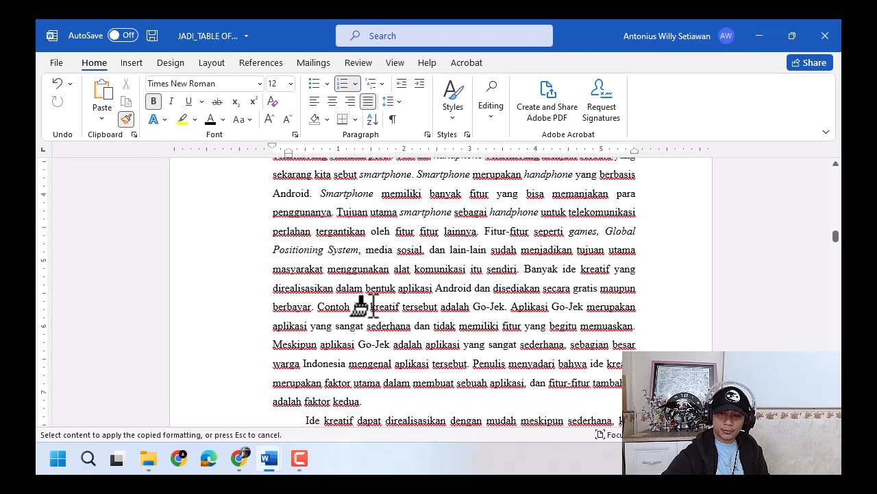
{"action": "scroll", "coordinate": [364, 302], "scroll_direction": "down", "scroll_amount": 5}
{"action": "left_click", "coordinate": [324, 279]}
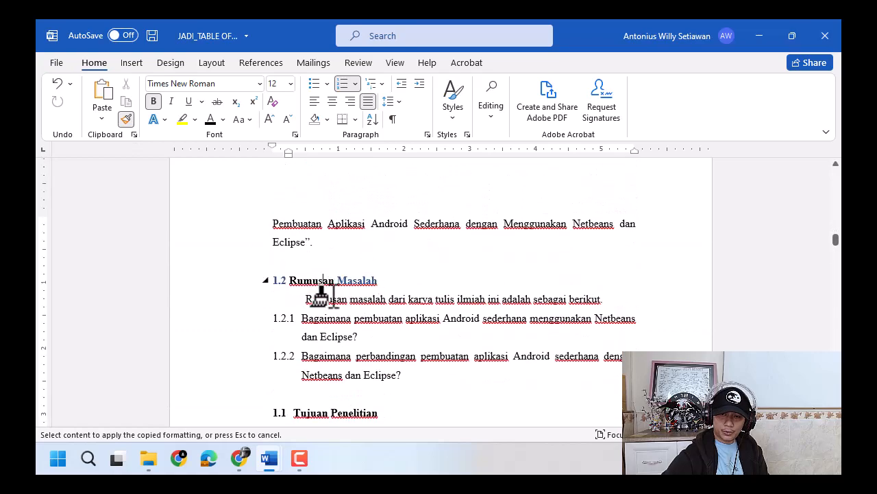
{"action": "scroll", "coordinate": [325, 322], "scroll_direction": "down", "scroll_amount": 3}
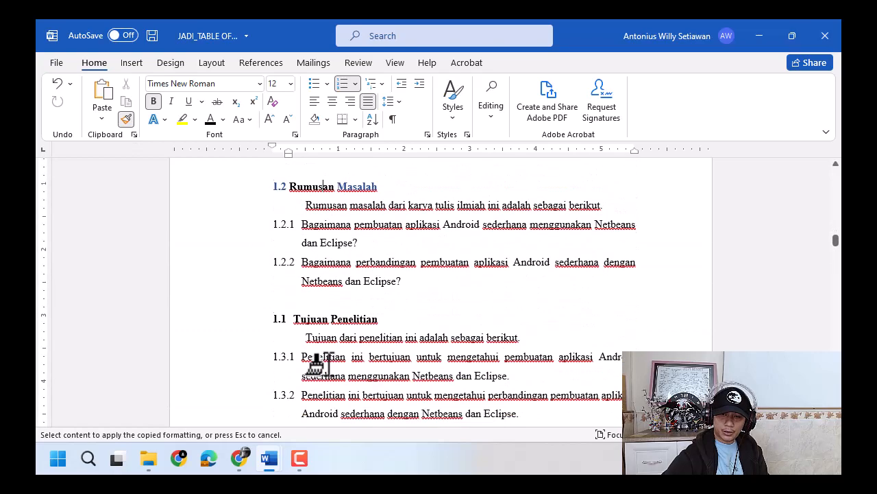
{"action": "left_click", "coordinate": [329, 267]}
- Copy the full Latar Belakang Masalah formatting onto the whole Rumusan Masalah and Tujuan Penelitian headings with Format Painter
{"action": "scroll", "coordinate": [345, 279], "scroll_direction": "up", "scroll_amount": 10}
{"action": "scroll", "coordinate": [343, 278], "scroll_direction": "up", "scroll_amount": 10}
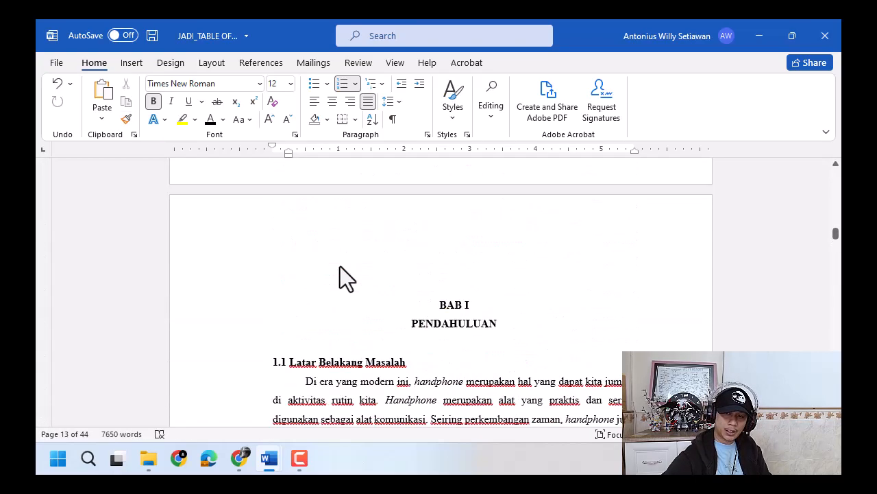
{"action": "scroll", "coordinate": [315, 361], "scroll_direction": "down", "scroll_amount": 1}
{"action": "left_click", "coordinate": [301, 362]}
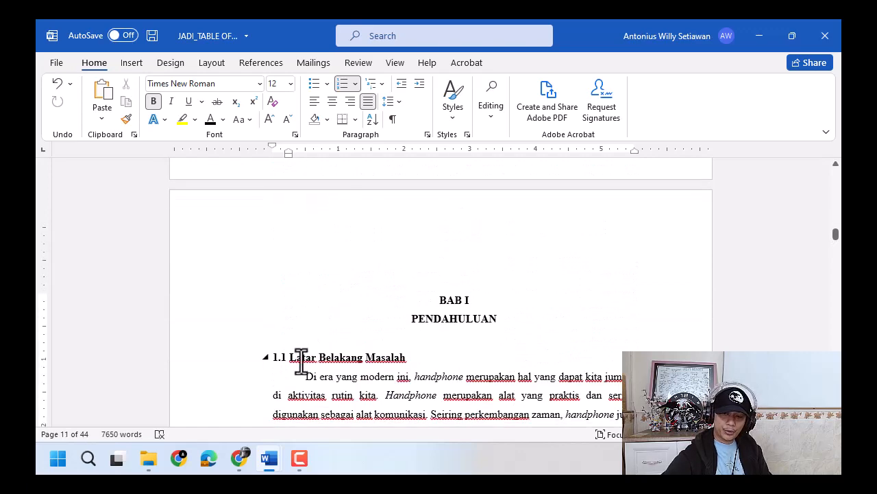
{"action": "left_click", "coordinate": [127, 118]}
{"action": "scroll", "coordinate": [254, 308], "scroll_direction": "down", "scroll_amount": 15}
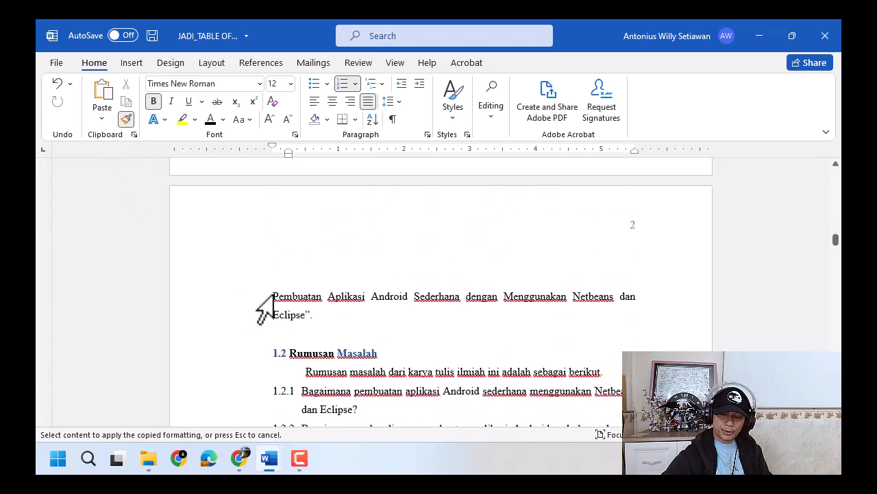
{"action": "scroll", "coordinate": [264, 308], "scroll_direction": "down", "scroll_amount": 3}
{"action": "scroll", "coordinate": [260, 293], "scroll_direction": "up", "scroll_amount": 2}
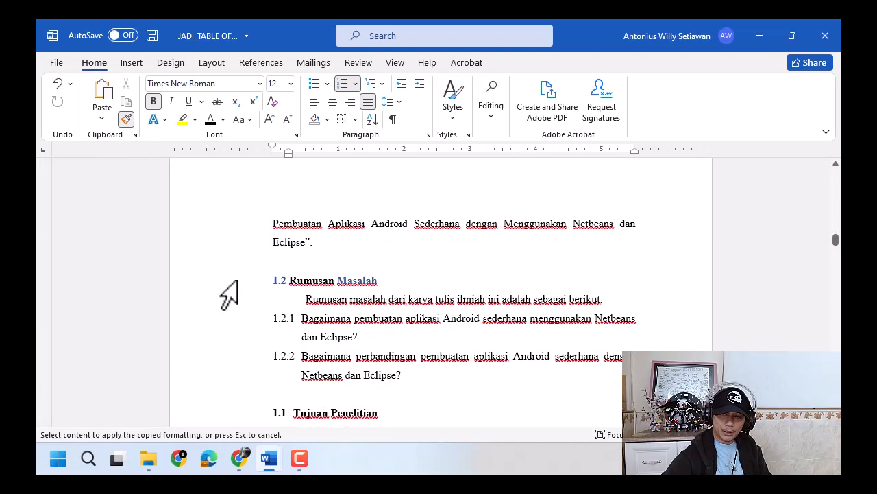
{"action": "left_click", "coordinate": [237, 281]}
{"action": "scroll", "coordinate": [239, 322], "scroll_direction": "down", "scroll_amount": 2}
{"action": "left_click", "coordinate": [245, 350]}
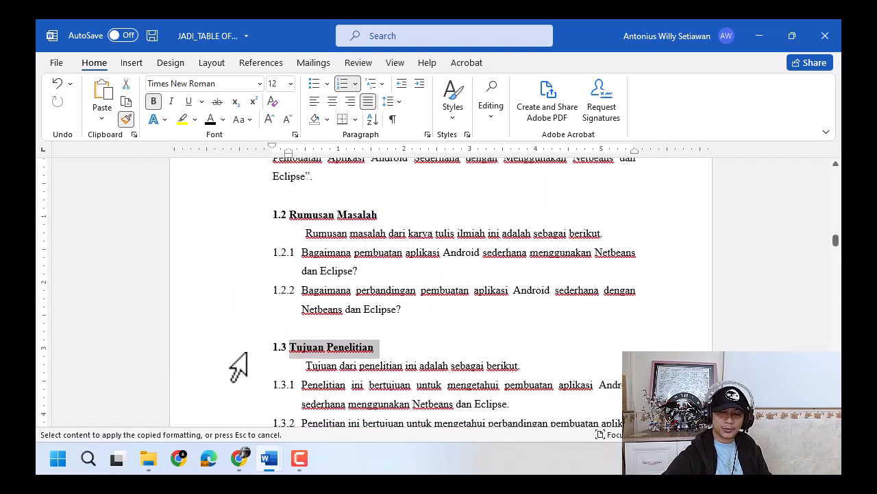
- Copy the same heading formatting onto the section 1.4 heading and Definisi Operasional, and end the format painting at BAB II
{"action": "scroll", "coordinate": [238, 363], "scroll_direction": "down", "scroll_amount": 4}
{"action": "left_click", "coordinate": [251, 300]}
{"action": "scroll", "coordinate": [254, 302], "scroll_direction": "down", "scroll_amount": 4}
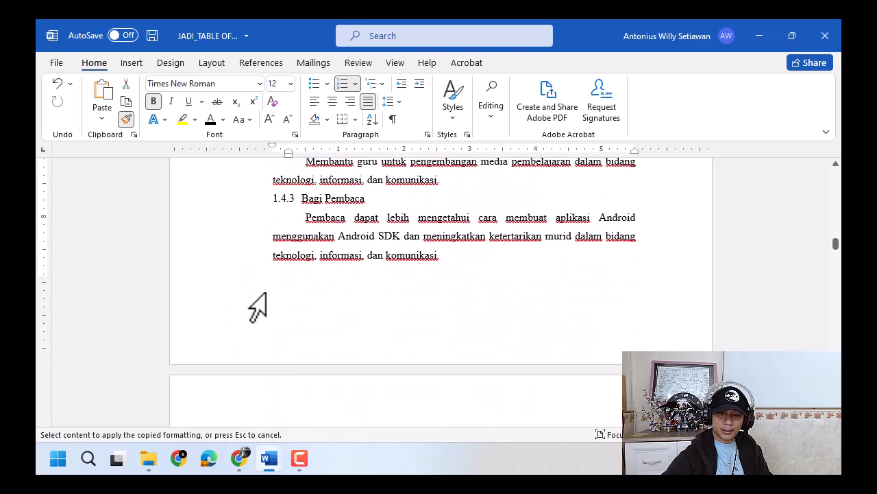
{"action": "scroll", "coordinate": [255, 307], "scroll_direction": "down", "scroll_amount": 5}
{"action": "left_click", "coordinate": [235, 281]}
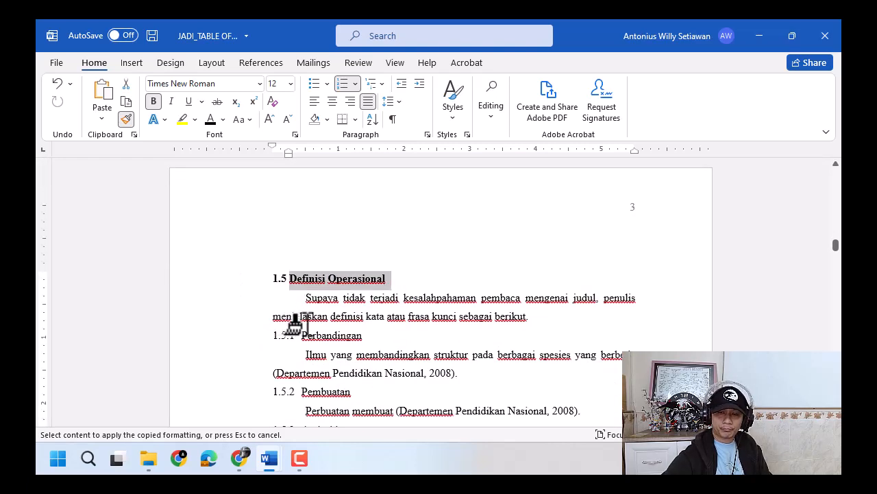
{"action": "scroll", "coordinate": [294, 322], "scroll_direction": "down", "scroll_amount": 15}
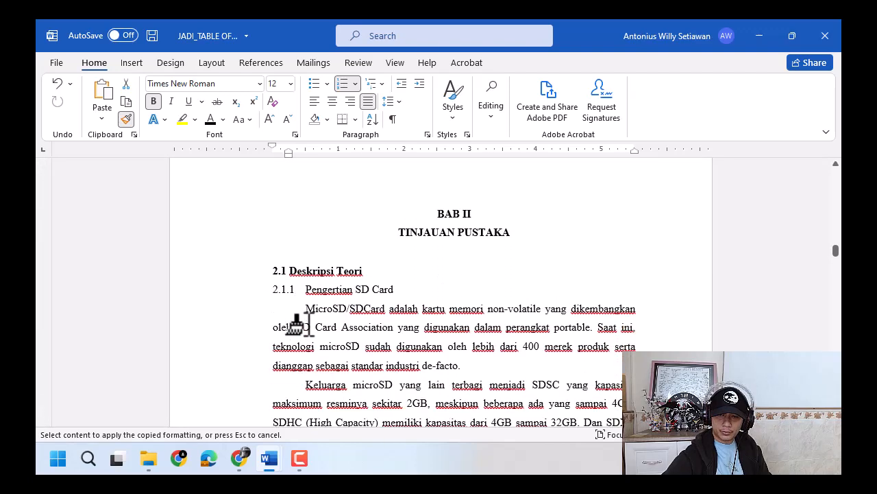
{"action": "left_click", "coordinate": [294, 262]}
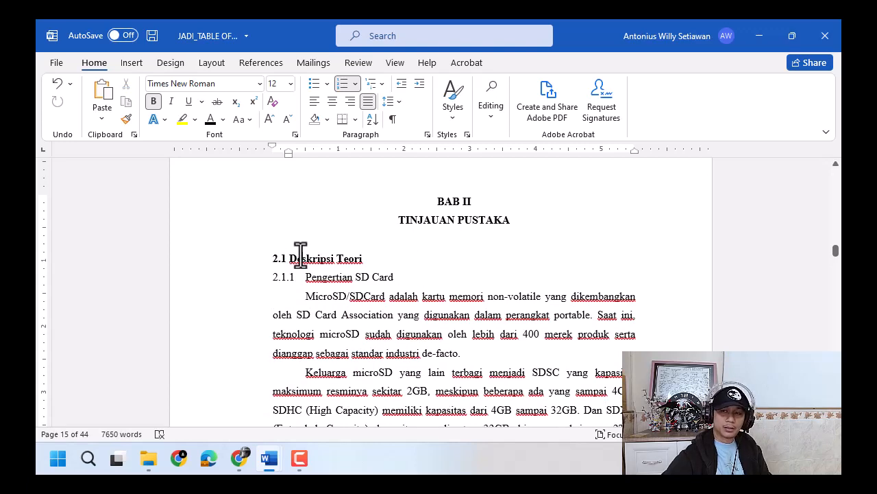
- Copy the Definisi Operasional heading's formatting onto the Deskripsi Teori heading under BAB II with Format Painter
{"action": "scroll", "coordinate": [299, 254], "scroll_direction": "up", "scroll_amount": 12}
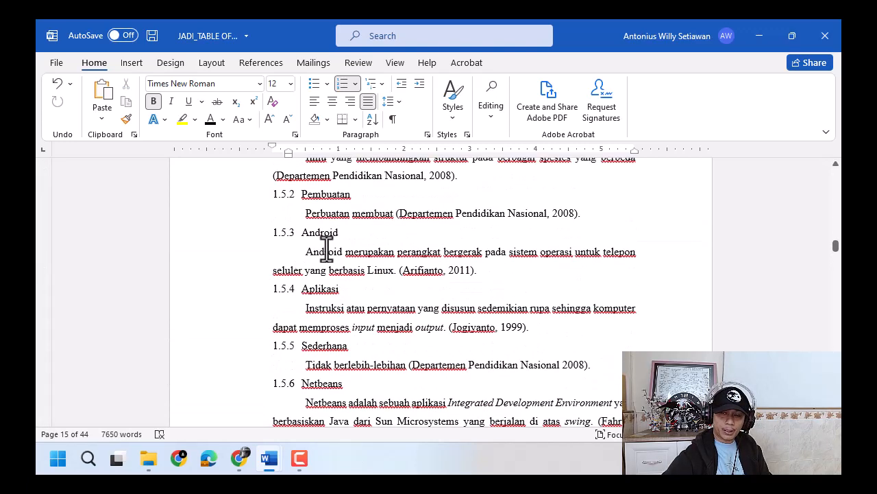
{"action": "scroll", "coordinate": [326, 251], "scroll_direction": "up", "scroll_amount": 4}
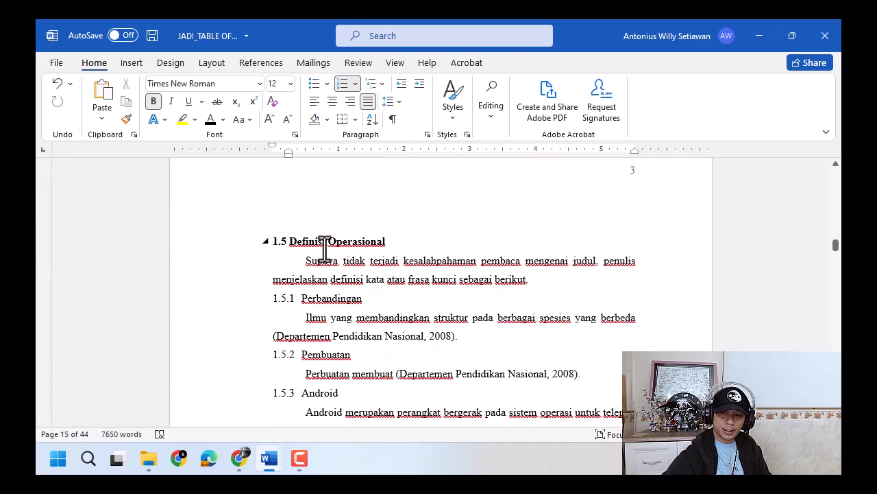
{"action": "left_click", "coordinate": [126, 119]}
{"action": "scroll", "coordinate": [257, 302], "scroll_direction": "down", "scroll_amount": 15}
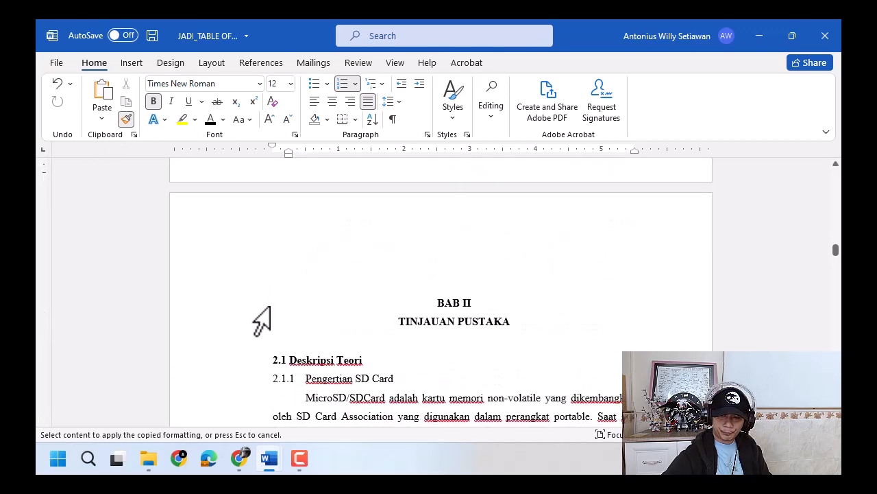
{"action": "left_click", "coordinate": [258, 356]}
{"action": "scroll", "coordinate": [262, 351], "scroll_direction": "down", "scroll_amount": 2}
{"action": "left_click", "coordinate": [313, 292]}
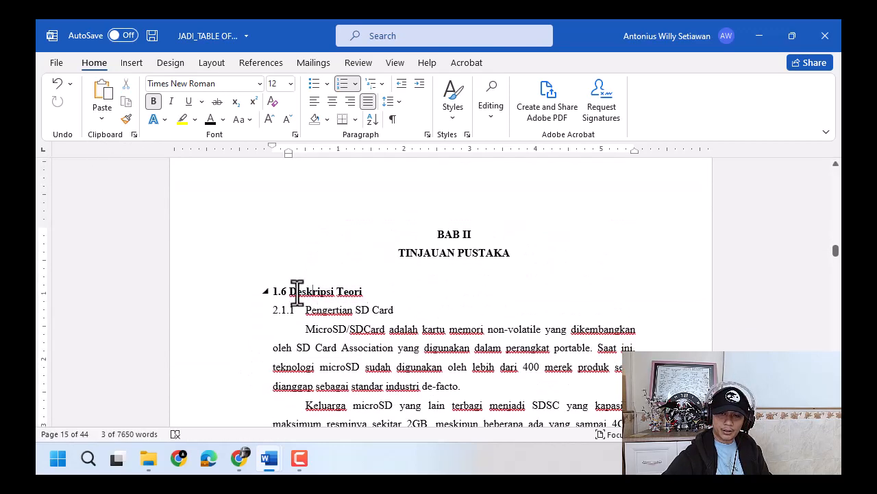
{"action": "left_click", "coordinate": [281, 291]}
{"action": "left_click", "coordinate": [355, 84]}
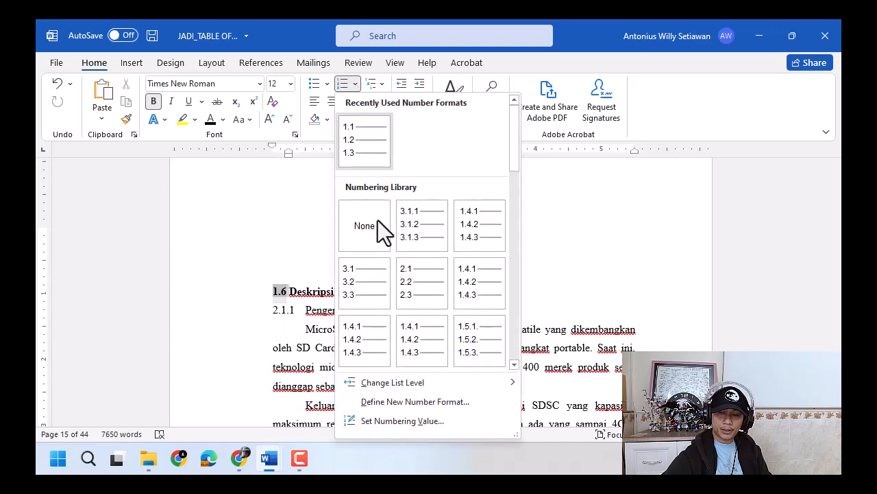
{"action": "left_click", "coordinate": [440, 397]}
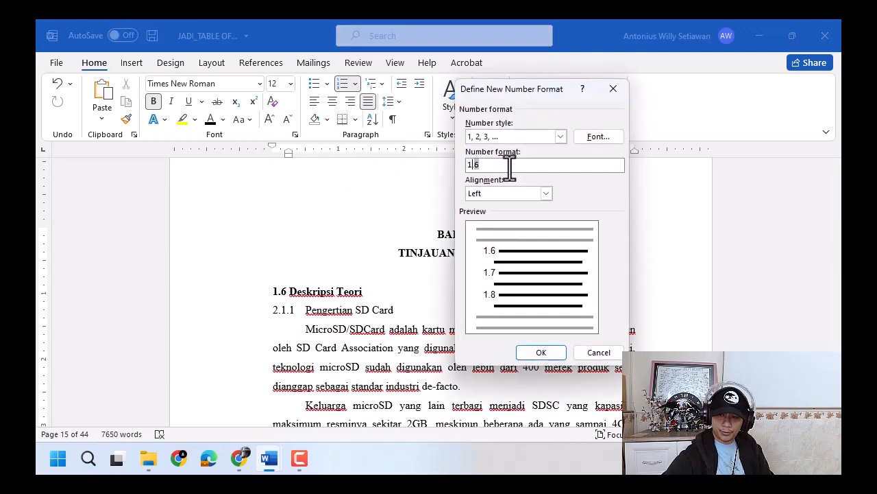
{"action": "key", "text": "BackSpace"}
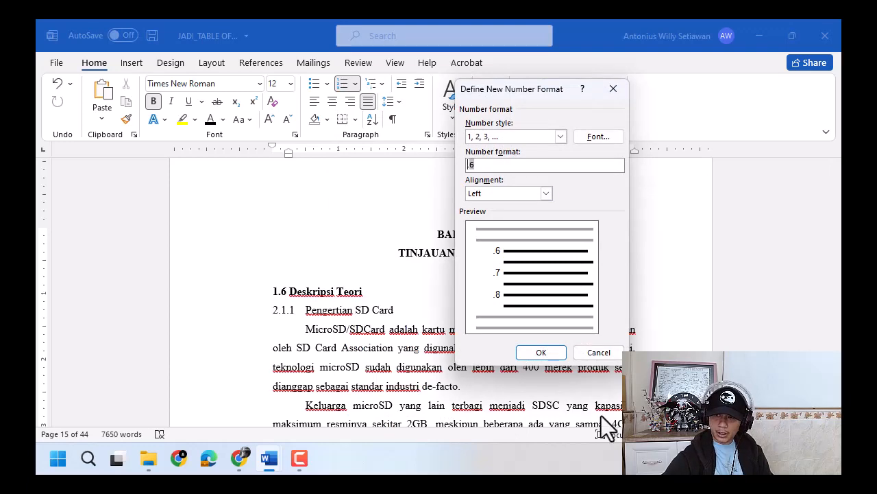
{"action": "left_click", "coordinate": [599, 353]}
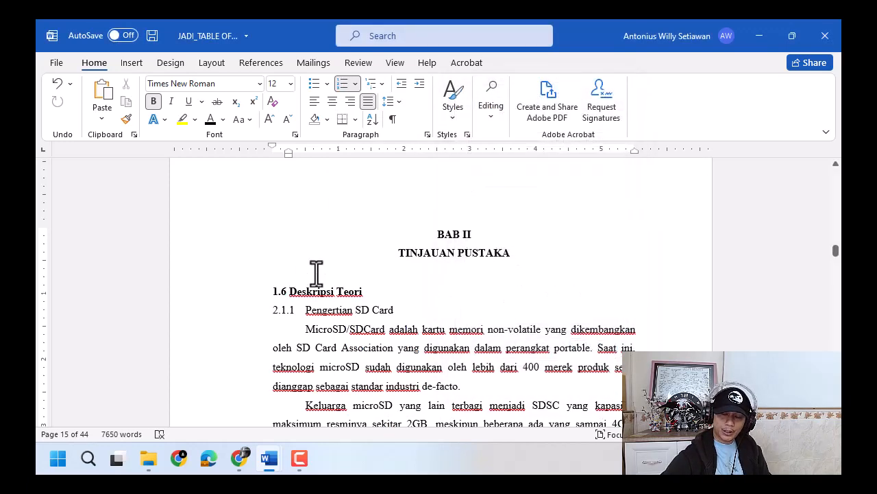
{"action": "scroll", "coordinate": [317, 272], "scroll_direction": "up", "scroll_amount": 10}
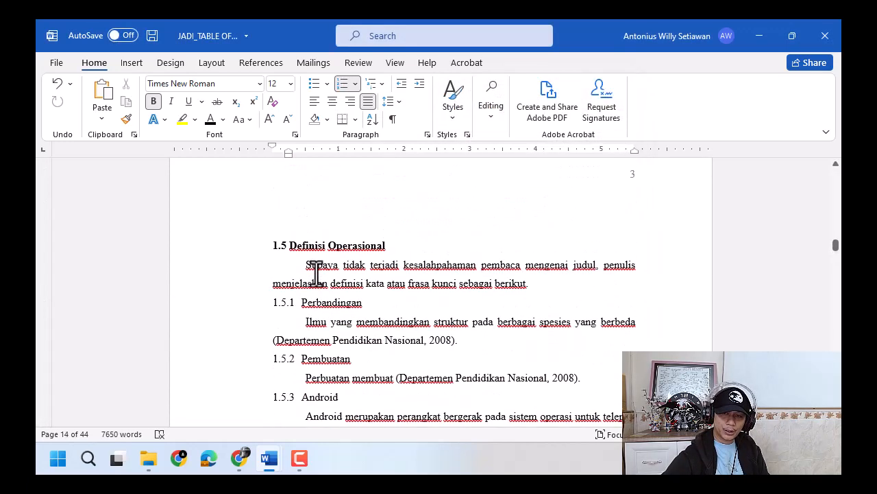
- Restart the Deskripsi Teori heading's numbering at 1 and move its indent back so the number aligns with the left margin
{"action": "scroll", "coordinate": [329, 283], "scroll_direction": "down", "scroll_amount": 10}
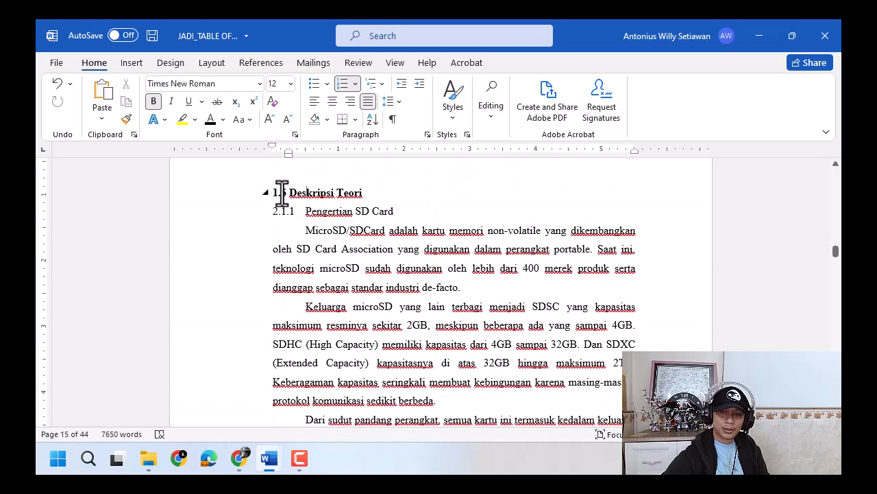
{"action": "right_click", "coordinate": [281, 193]}
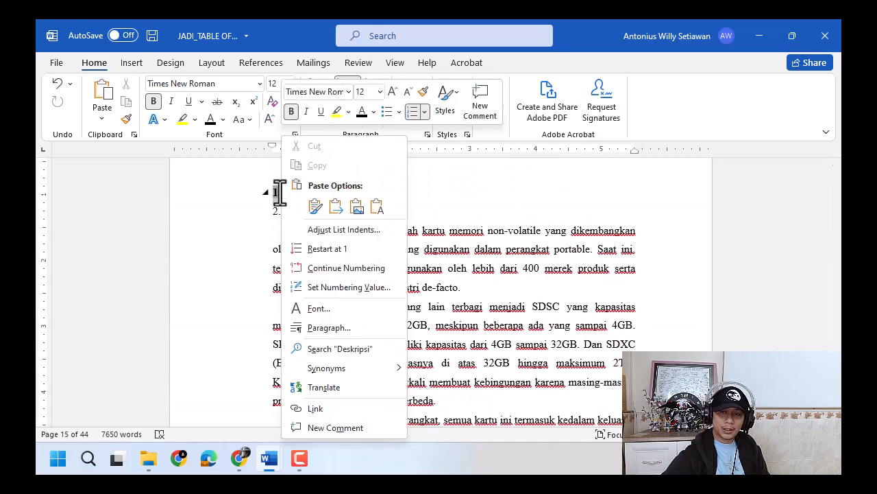
{"action": "left_click", "coordinate": [310, 249]}
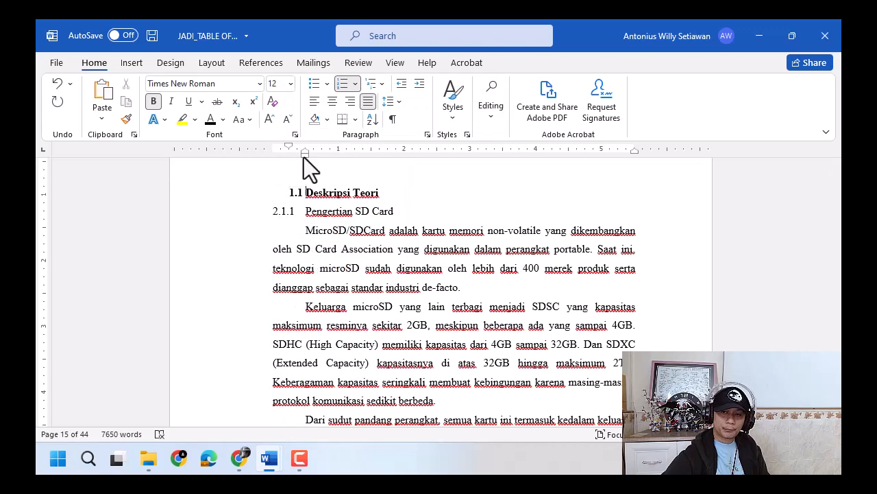
{"action": "left_click_drag", "start_coordinate": [302, 156], "coordinate": [286, 154]}
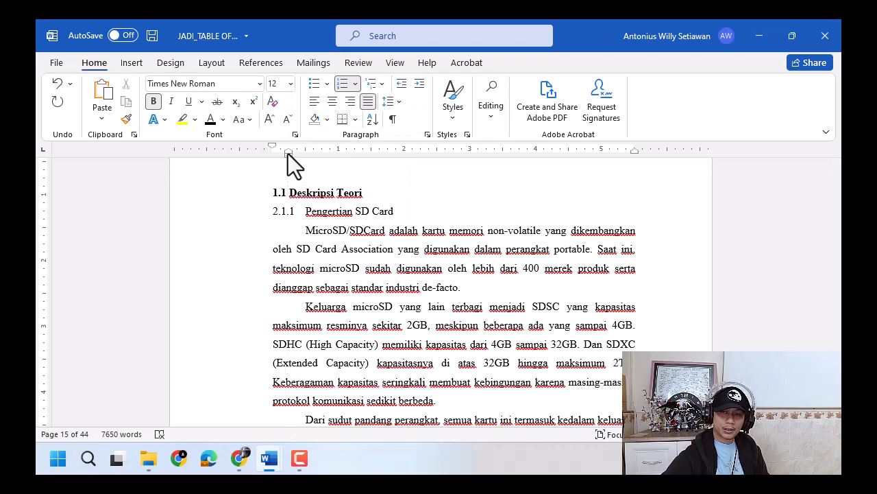
- Define a new number format of 2.1 for the Deskripsi Teori heading
{"action": "left_click", "coordinate": [355, 83]}
{"action": "left_click", "coordinate": [428, 401]}
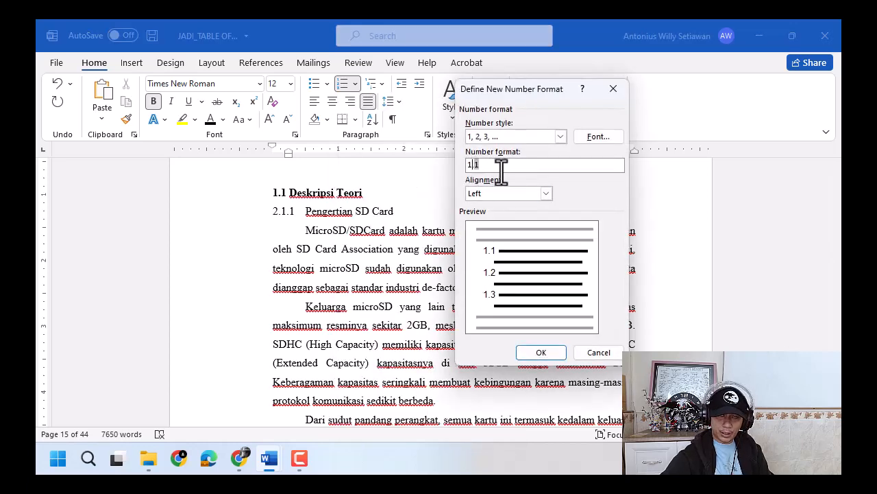
{"action": "key", "text": "BackSpace"}
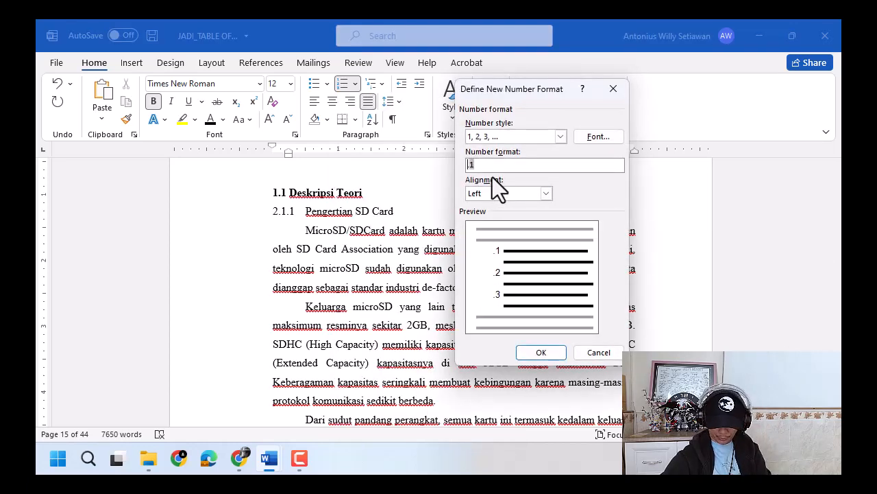
{"action": "left_click", "coordinate": [540, 352]}
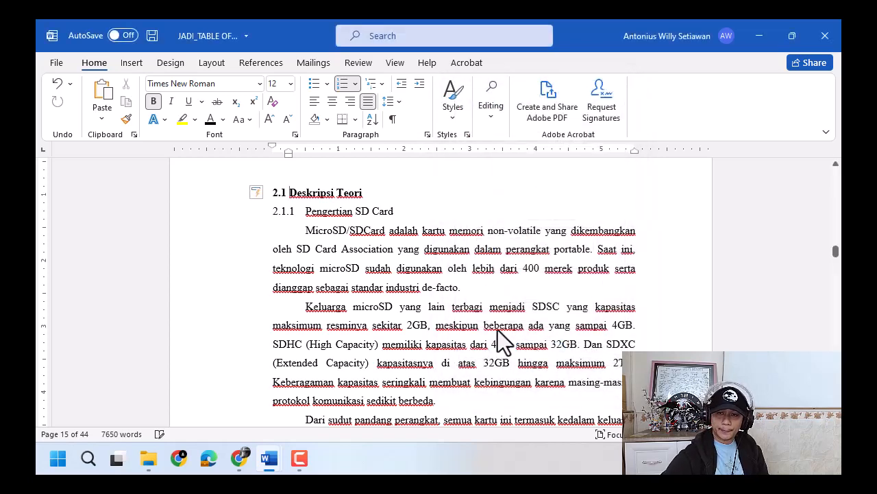
- Copy the Deskripsi Teori heading's formatting onto the Kerangka Berpikir, Hipotesis and Desain Penelitian headings with Format Painter
{"action": "left_click", "coordinate": [127, 120]}
{"action": "scroll", "coordinate": [333, 264], "scroll_direction": "down", "scroll_amount": 20}
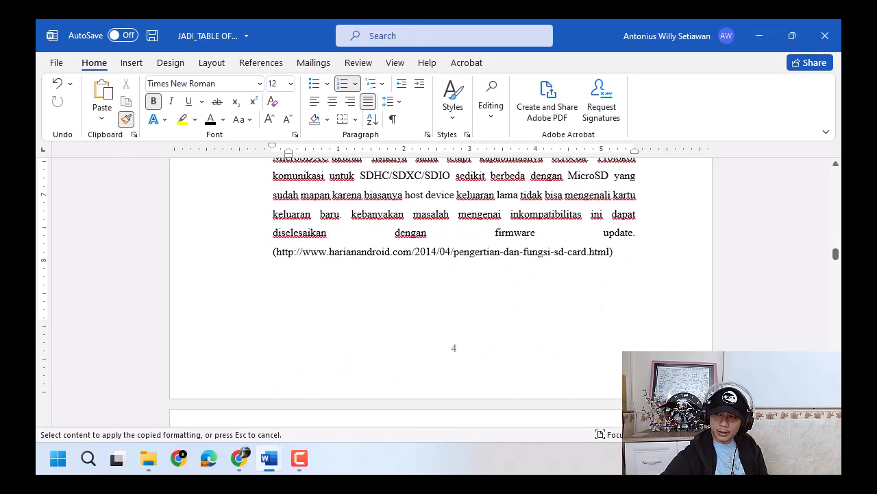
{"action": "scroll", "coordinate": [334, 264], "scroll_direction": "down", "scroll_amount": 20}
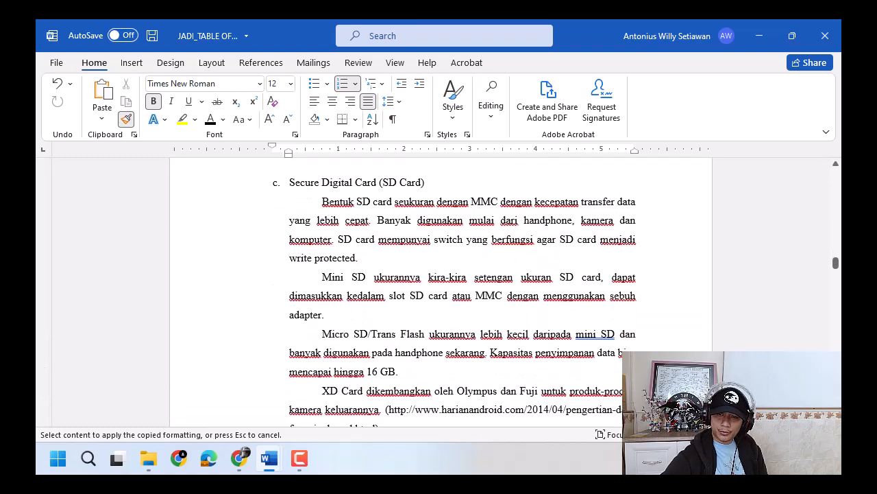
{"action": "scroll", "coordinate": [598, 357], "scroll_direction": "down", "scroll_amount": 20}
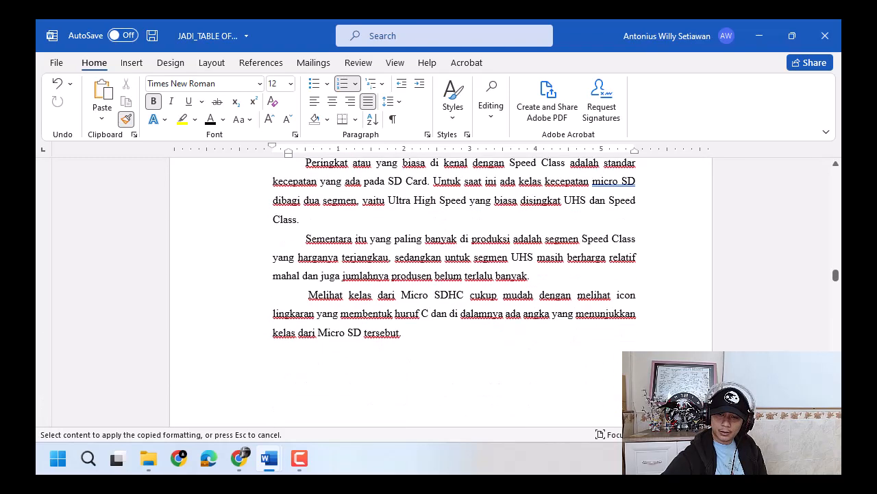
{"action": "scroll", "coordinate": [595, 357], "scroll_direction": "up", "scroll_amount": 6}
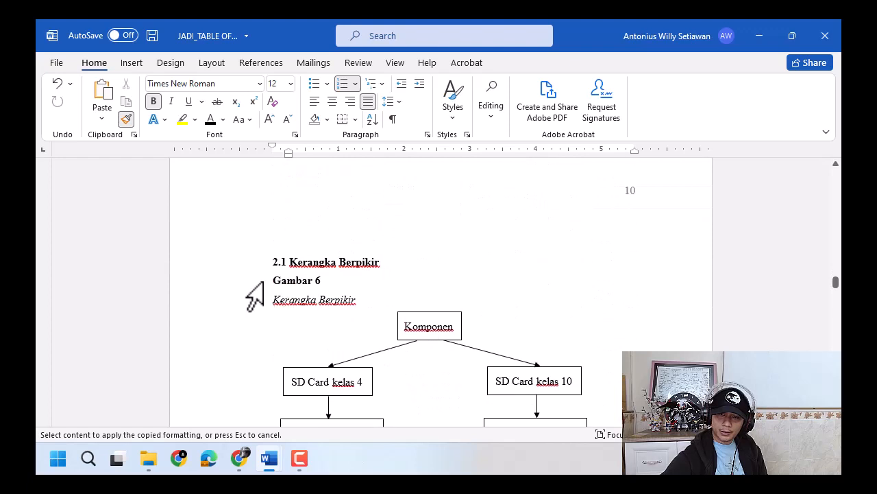
{"action": "left_click", "coordinate": [248, 260]}
{"action": "scroll", "coordinate": [261, 320], "scroll_direction": "down", "scroll_amount": 7}
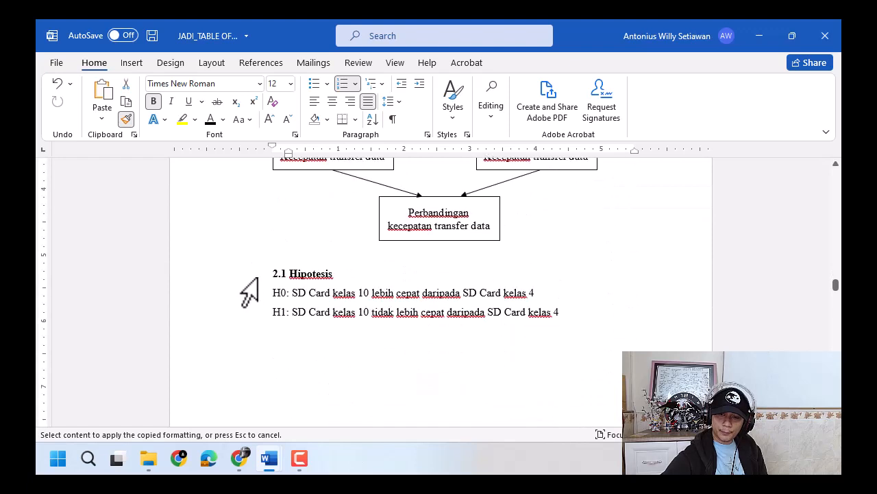
{"action": "left_click", "coordinate": [253, 272]}
{"action": "scroll", "coordinate": [377, 319], "scroll_direction": "down", "scroll_amount": 10}
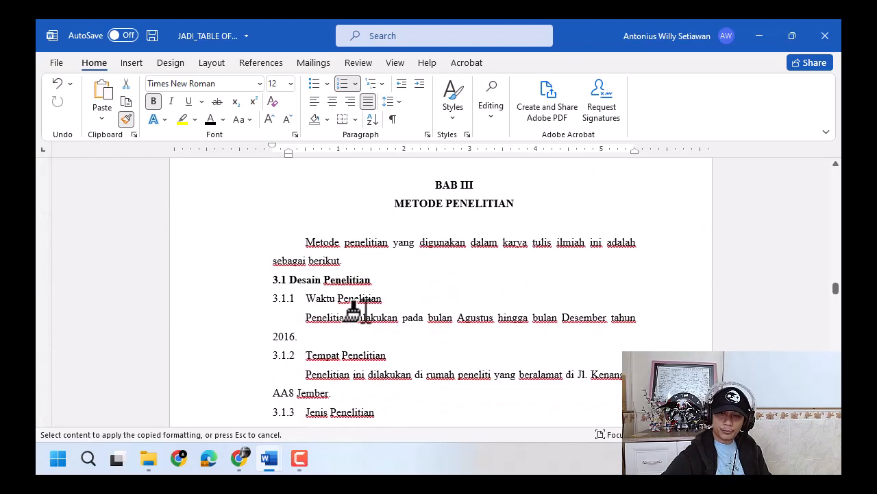
{"action": "left_click", "coordinate": [231, 281]}
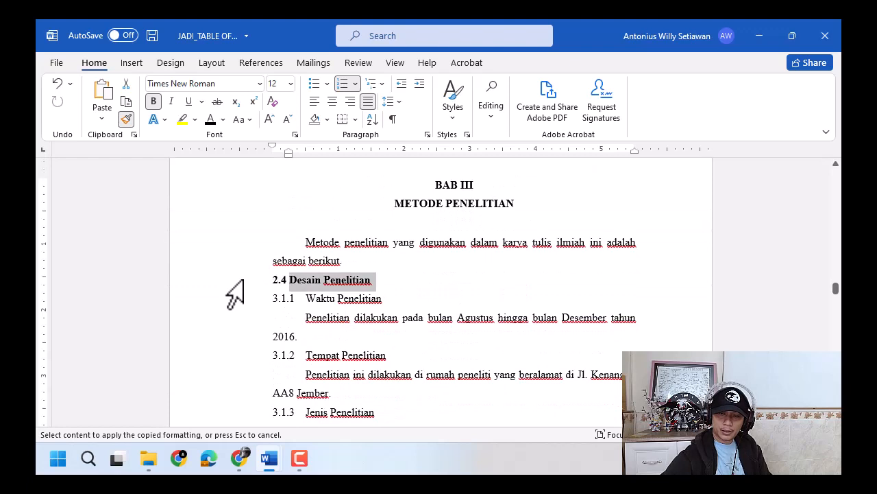
- Restart the Desain Penelitian heading's numbering at 1 under BAB III and move its indent back to the left margin
{"action": "left_click", "coordinate": [280, 280]}
{"action": "right_click", "coordinate": [280, 280]}
{"action": "left_click", "coordinate": [316, 250]}
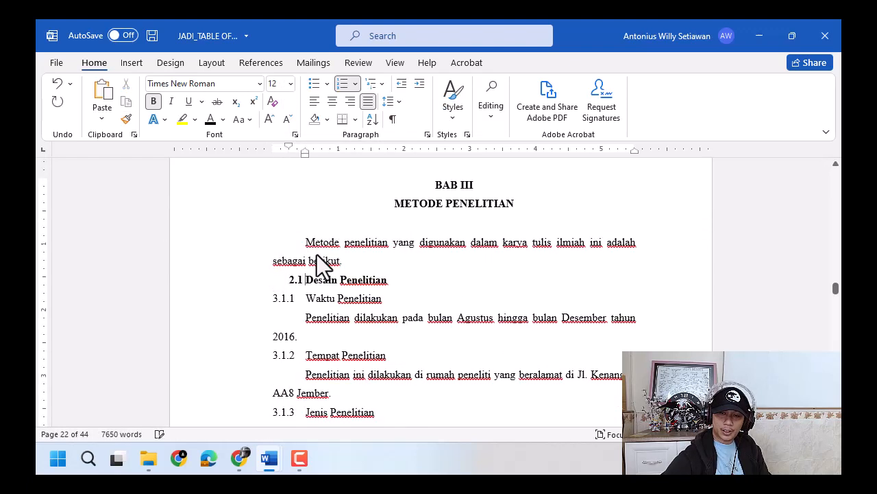
{"action": "left_click_drag", "start_coordinate": [305, 153], "coordinate": [290, 154]}
- Define a new number format of 3.1 for the Desain Penelitian heading
{"action": "left_click", "coordinate": [355, 83]}
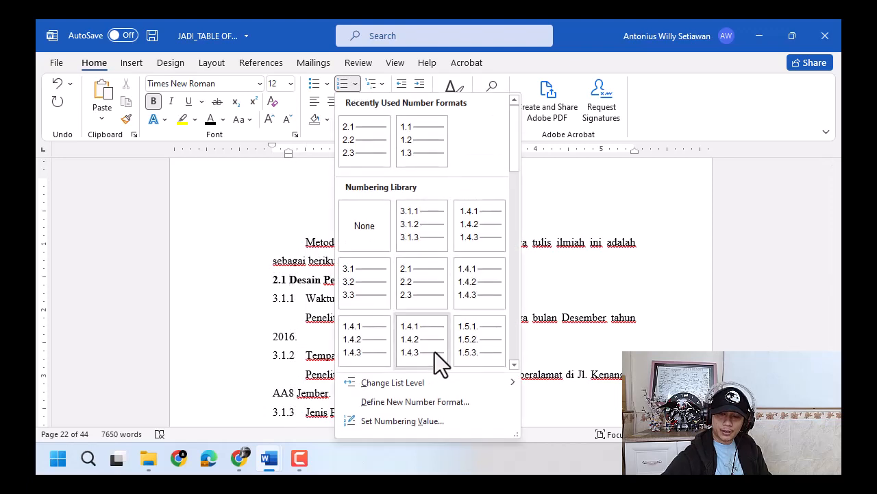
{"action": "left_click", "coordinate": [423, 400]}
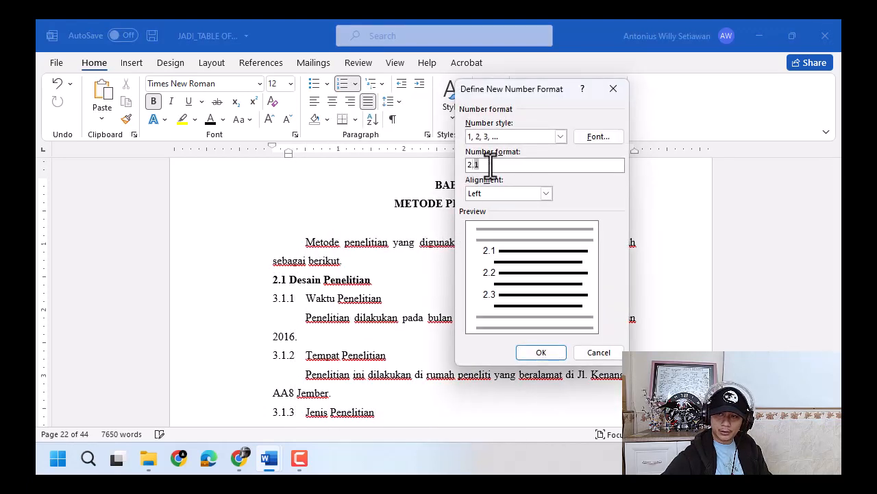
{"action": "type", "text": "3."}
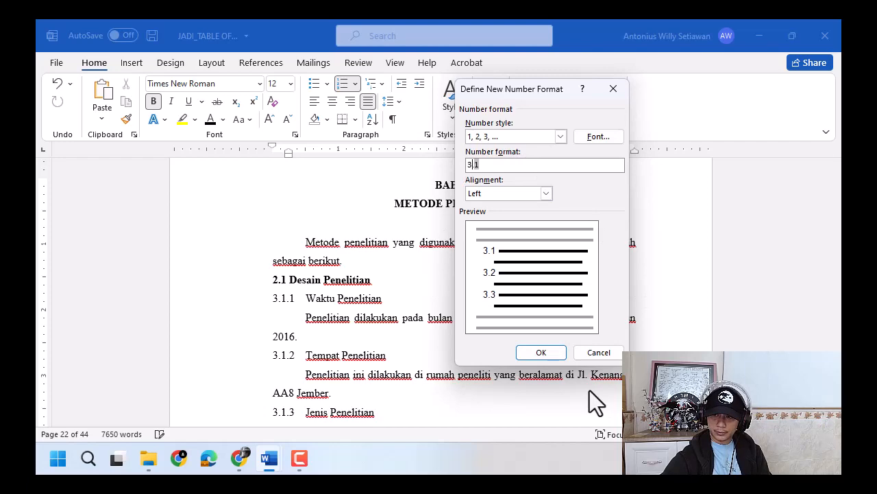
{"action": "left_click", "coordinate": [541, 352]}
- Copy the Desain Penelitian heading's formatting onto the Populasi dan Sampel, section 3.3 and Teknik Pengumpulan Data headings with Format Painter
{"action": "left_click", "coordinate": [127, 118]}
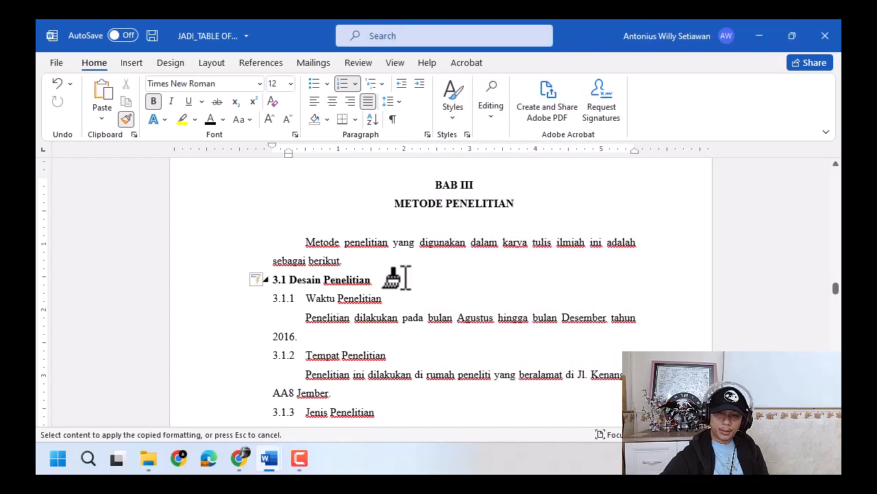
{"action": "scroll", "coordinate": [394, 281], "scroll_direction": "down", "scroll_amount": 10}
{"action": "left_click", "coordinate": [251, 182]}
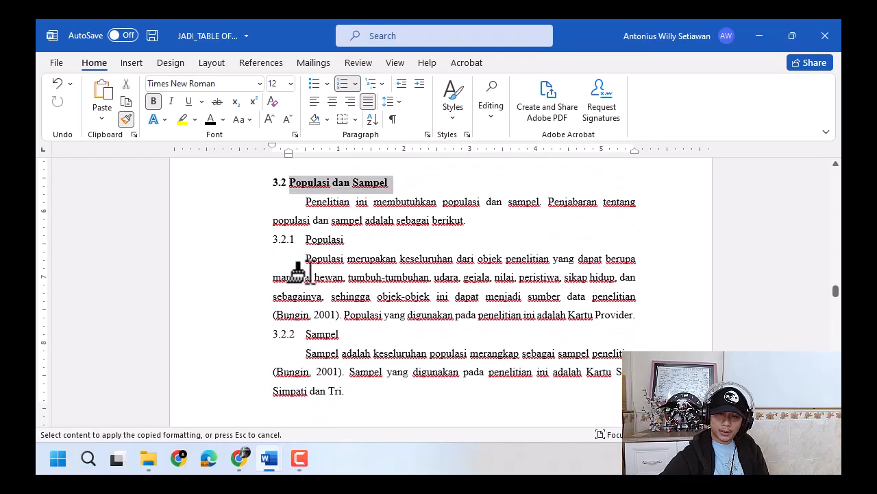
{"action": "scroll", "coordinate": [301, 274], "scroll_direction": "down", "scroll_amount": 5}
{"action": "left_click", "coordinate": [261, 272]}
{"action": "scroll", "coordinate": [257, 263], "scroll_direction": "down", "scroll_amount": 5}
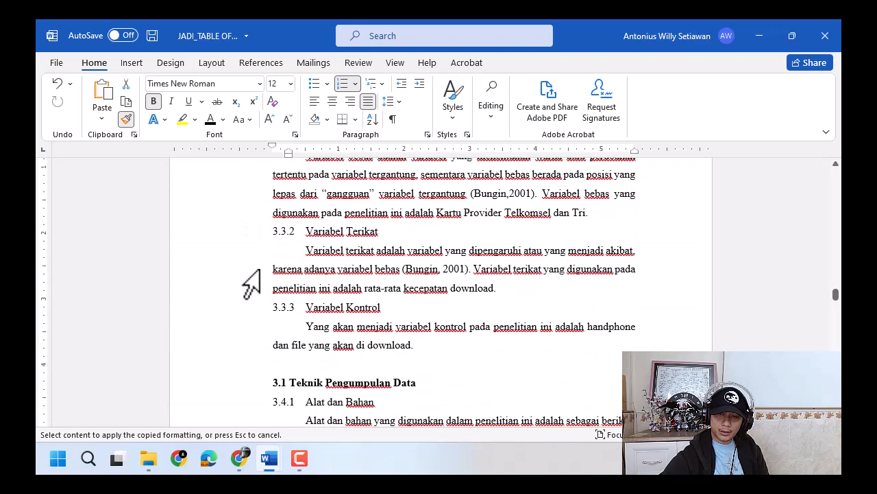
{"action": "left_click", "coordinate": [254, 245]}
- Copy the same heading formatting onto Teknik Analisis Data and onto Hasil Penelitian under BAB IV
{"action": "scroll", "coordinate": [261, 267], "scroll_direction": "down", "scroll_amount": 3}
{"action": "scroll", "coordinate": [261, 279], "scroll_direction": "down", "scroll_amount": 6}
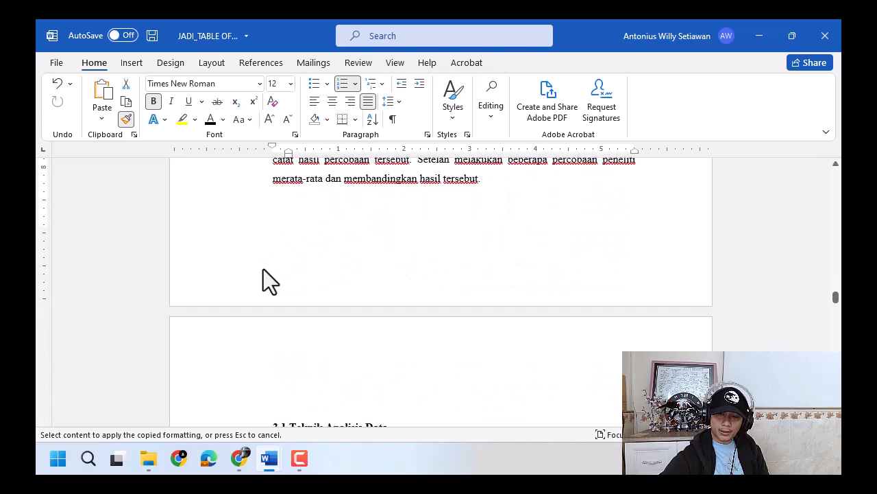
{"action": "left_click", "coordinate": [258, 262]}
{"action": "scroll", "coordinate": [364, 326], "scroll_direction": "down", "scroll_amount": 10}
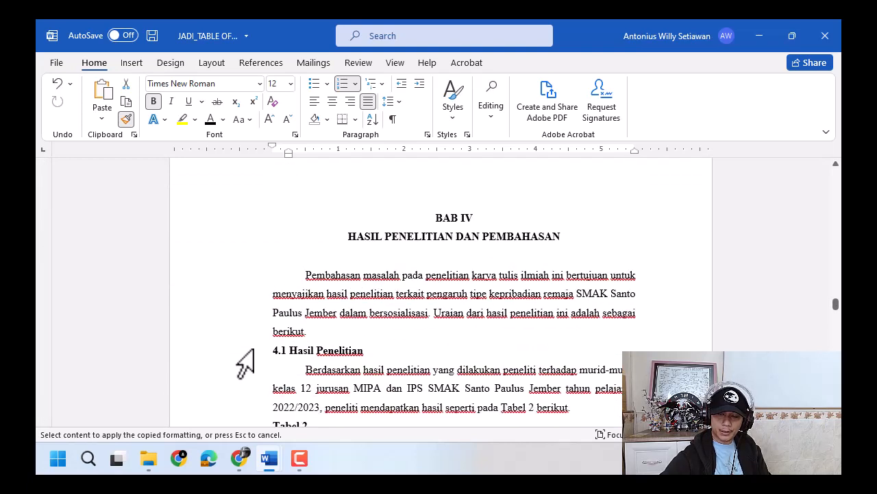
{"action": "left_click", "coordinate": [245, 363]}
- Restart the Hasil Penelitian heading's numbering at 1 and move its indent back to the left margin
{"action": "right_click", "coordinate": [284, 363]}
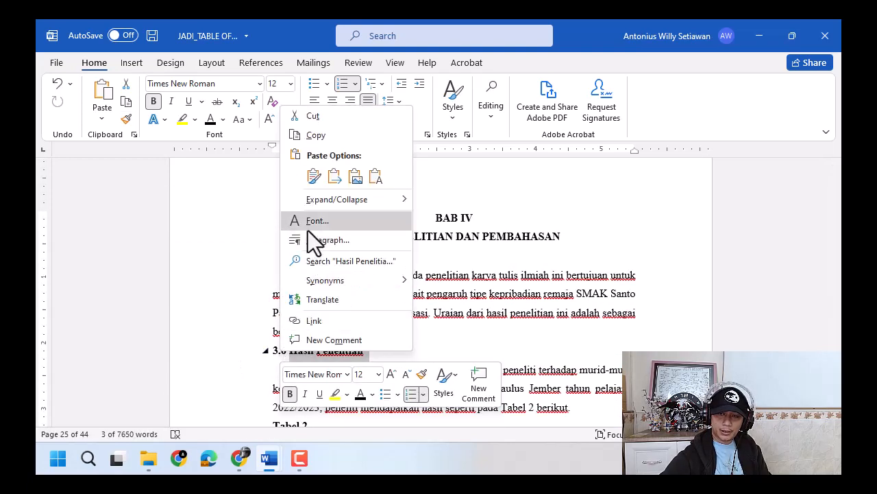
{"action": "left_click", "coordinate": [266, 350]}
{"action": "left_click", "coordinate": [278, 353]}
{"action": "right_click", "coordinate": [282, 355]}
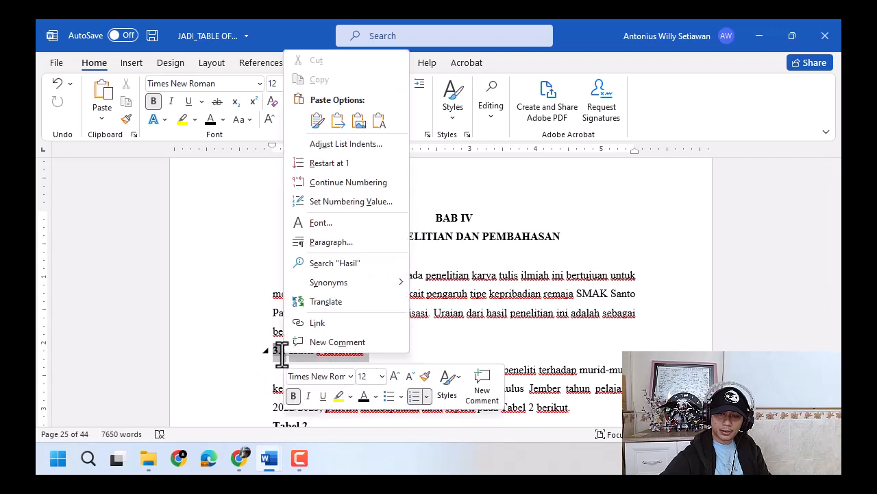
{"action": "left_click", "coordinate": [319, 164]}
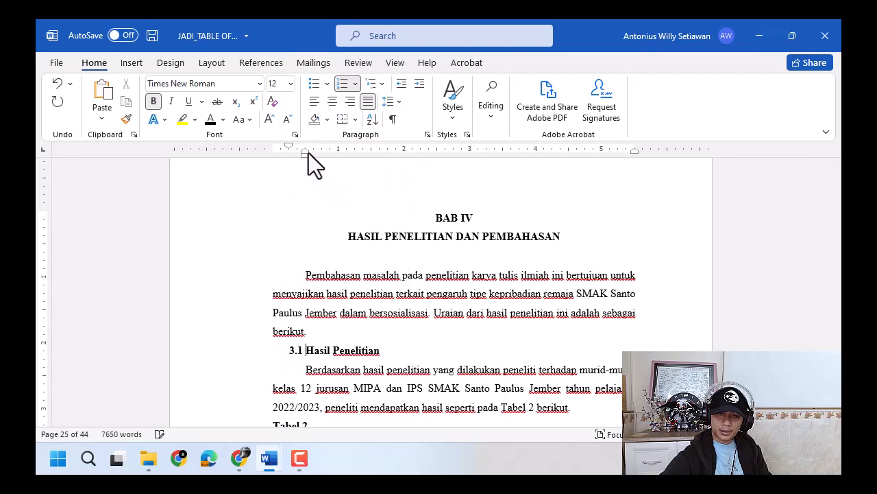
{"action": "left_click_drag", "start_coordinate": [306, 155], "coordinate": [288, 155]}
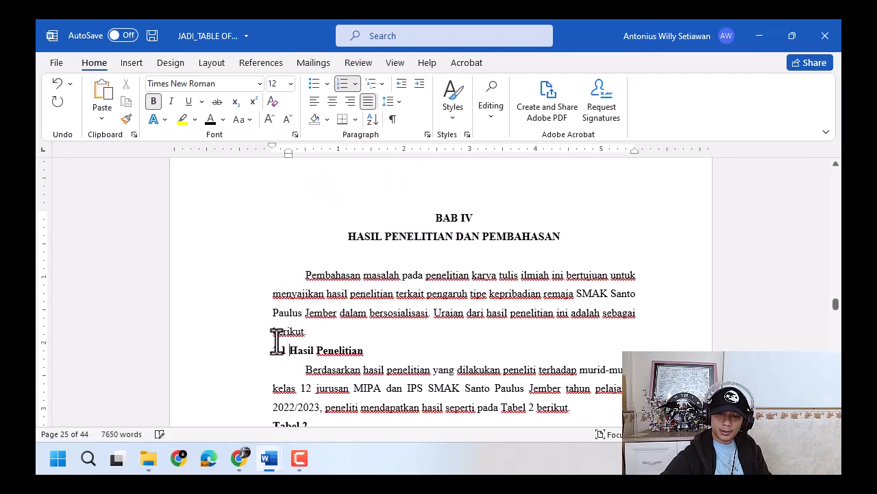
- Define a new number format of 4.1 for the Hasil Penelitian heading
{"action": "left_click", "coordinate": [355, 83]}
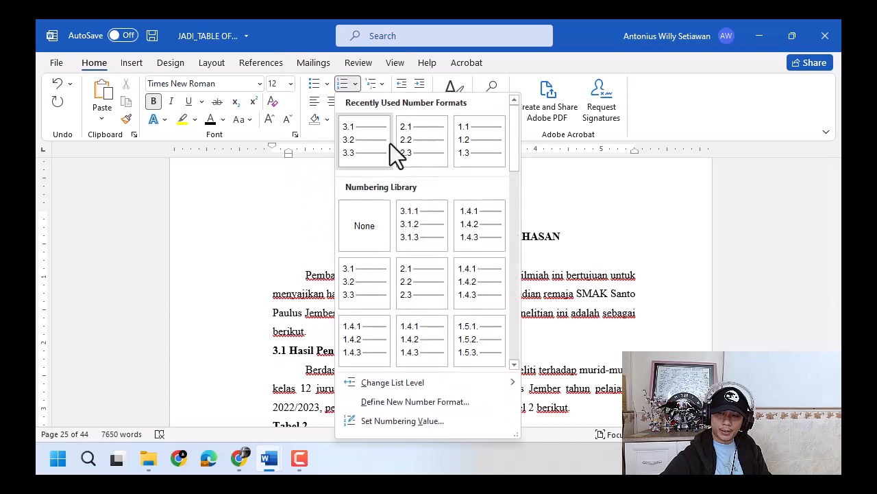
{"action": "left_click", "coordinate": [421, 398]}
{"action": "left_click", "coordinate": [472, 166]}
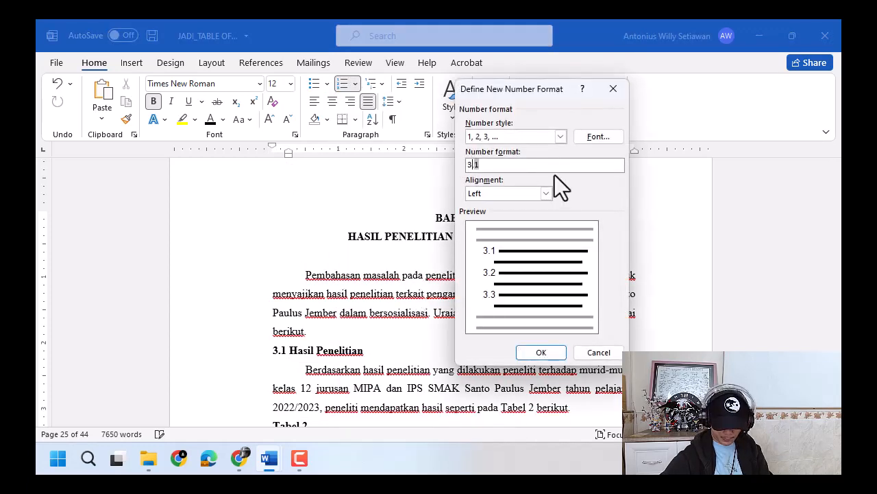
{"action": "key", "text": "BackSpace"}
{"action": "type", "text": "4"}
{"action": "left_click", "coordinate": [542, 353]}
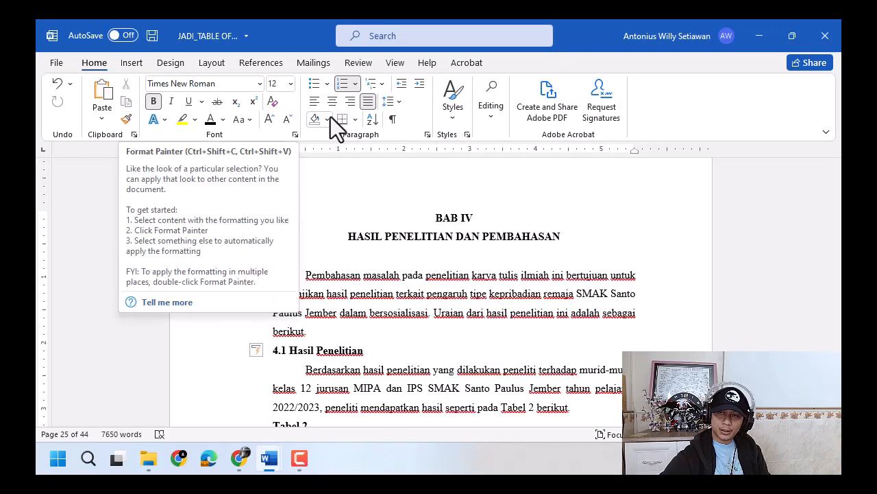
- Check which style is applied to the Hasil Penelitian heading, leaving the style selection unchanged
{"action": "left_click", "coordinate": [452, 116]}
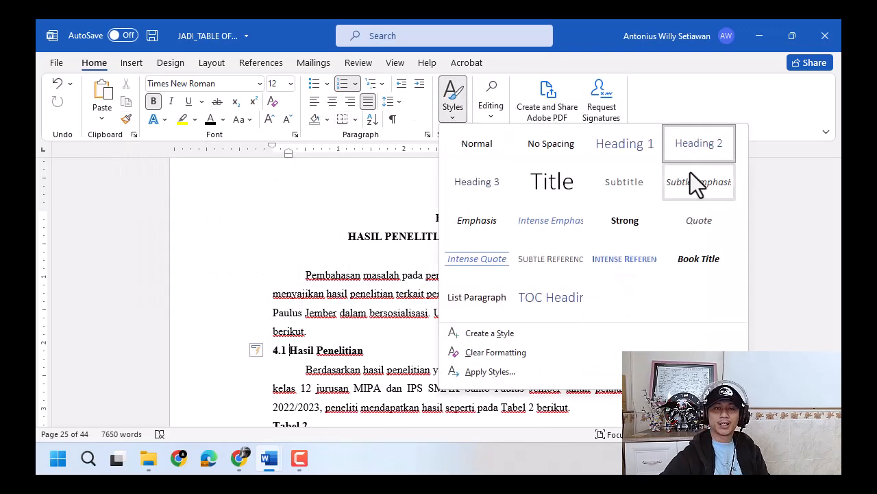
{"action": "left_click", "coordinate": [377, 350]}
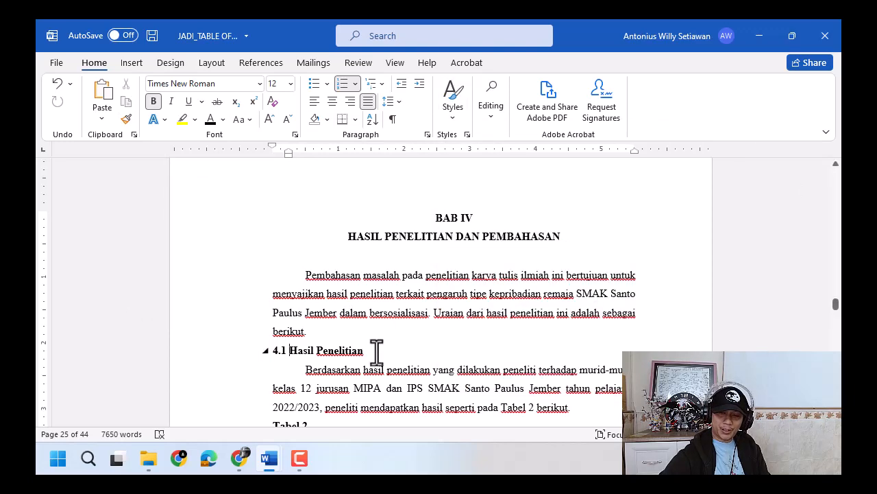
{"action": "left_click", "coordinate": [450, 113]}
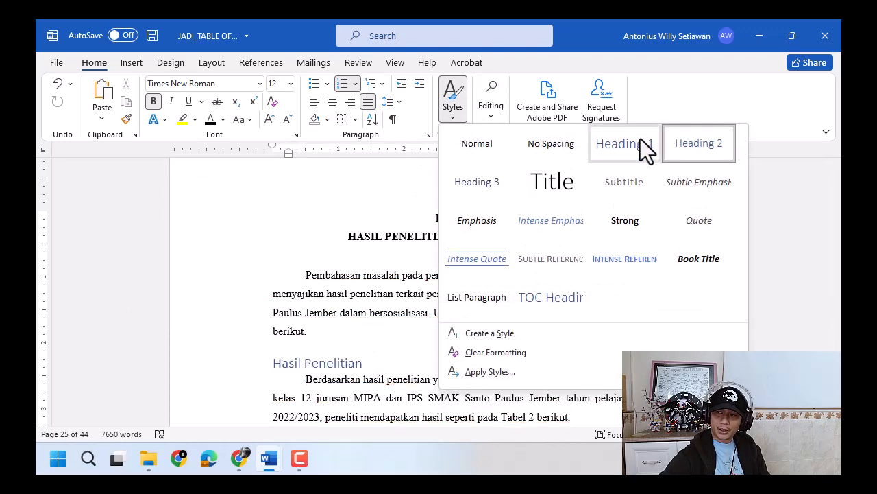
{"action": "left_click", "coordinate": [400, 341]}
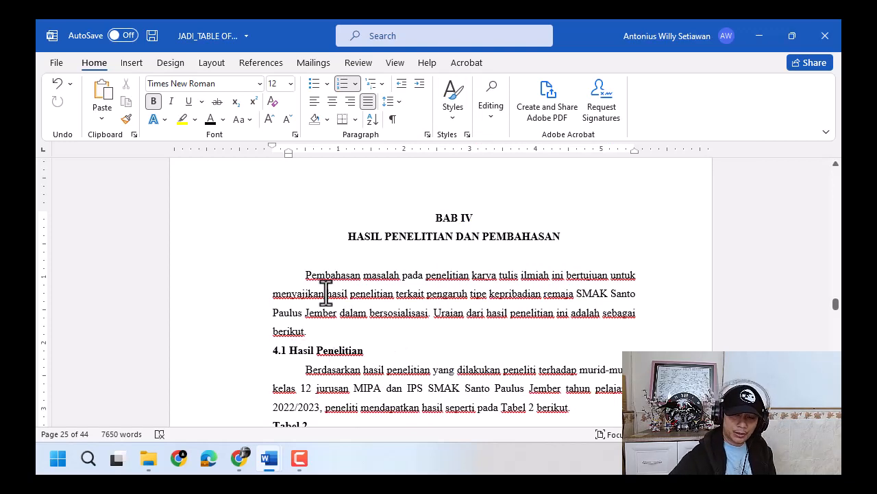
- Copy the Hasil Penelitian heading's formatting onto the Pembahasan heading in BAB IV and the Kesimpulan heading in BAB V
{"action": "left_click", "coordinate": [126, 120]}
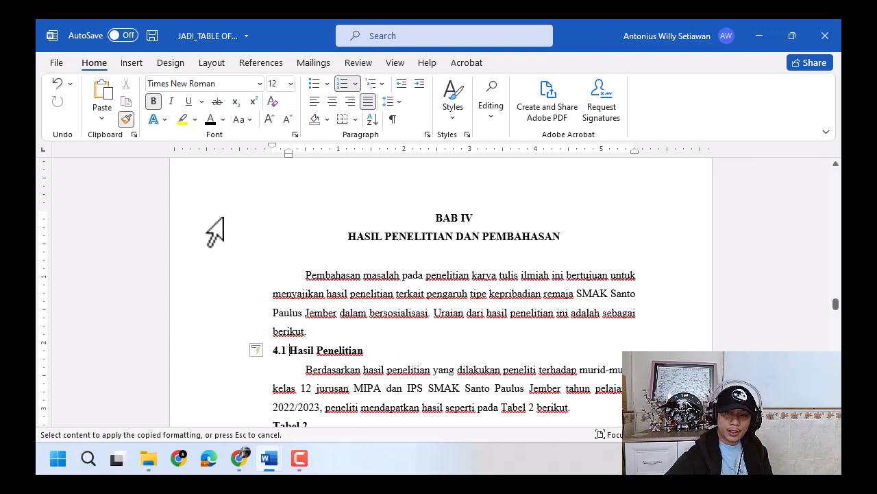
{"action": "scroll", "coordinate": [274, 274], "scroll_direction": "down", "scroll_amount": 10}
{"action": "scroll", "coordinate": [288, 281], "scroll_direction": "down", "scroll_amount": 15}
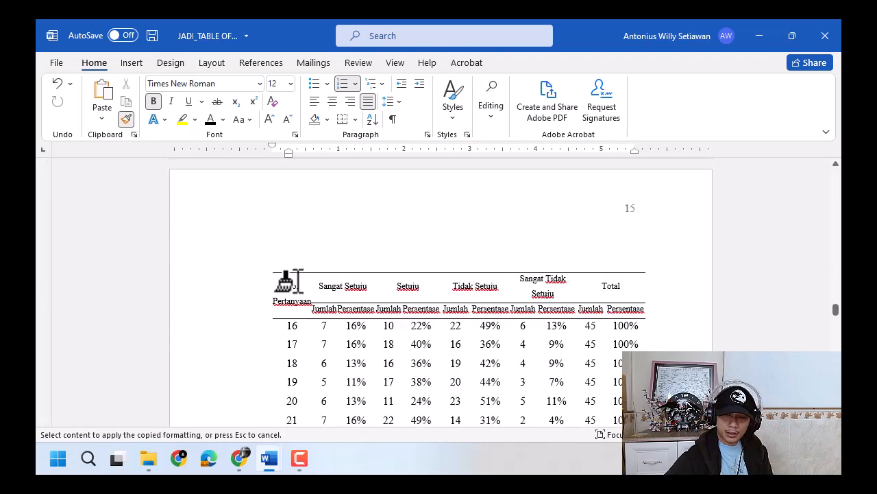
{"action": "scroll", "coordinate": [434, 353], "scroll_direction": "down", "scroll_amount": 5}
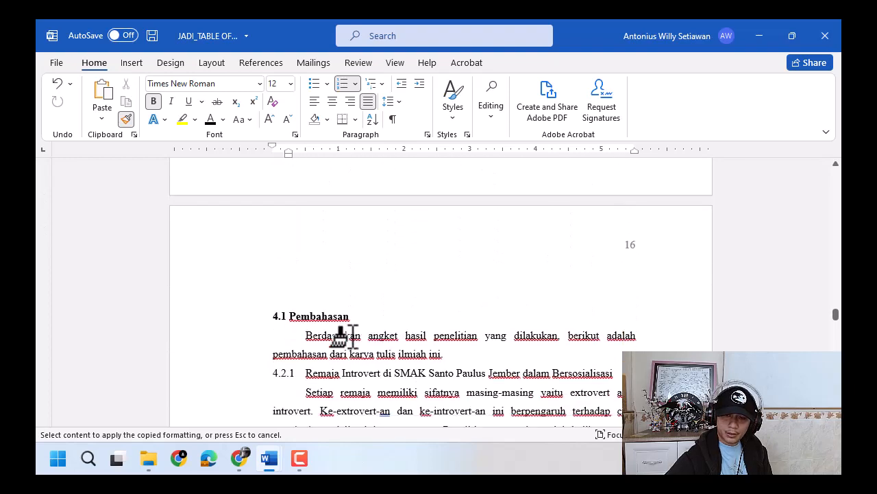
{"action": "left_click", "coordinate": [245, 234]}
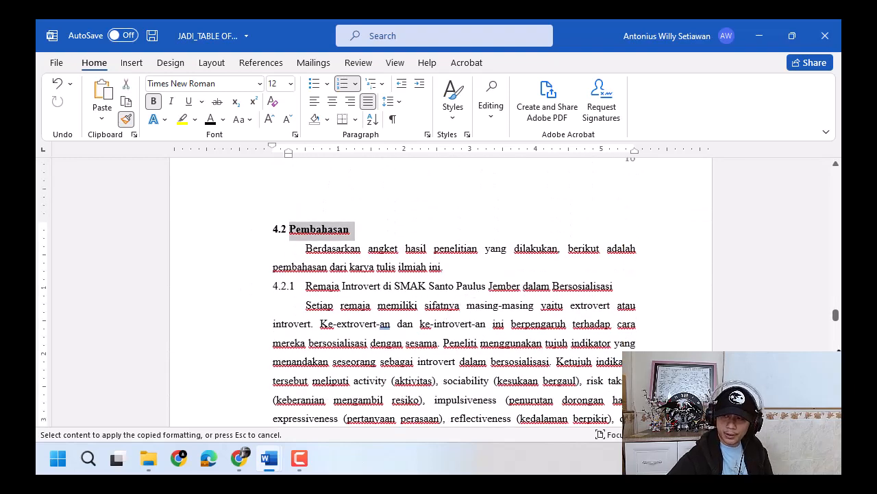
{"action": "scroll", "coordinate": [441, 291], "scroll_direction": "down", "scroll_amount": 15}
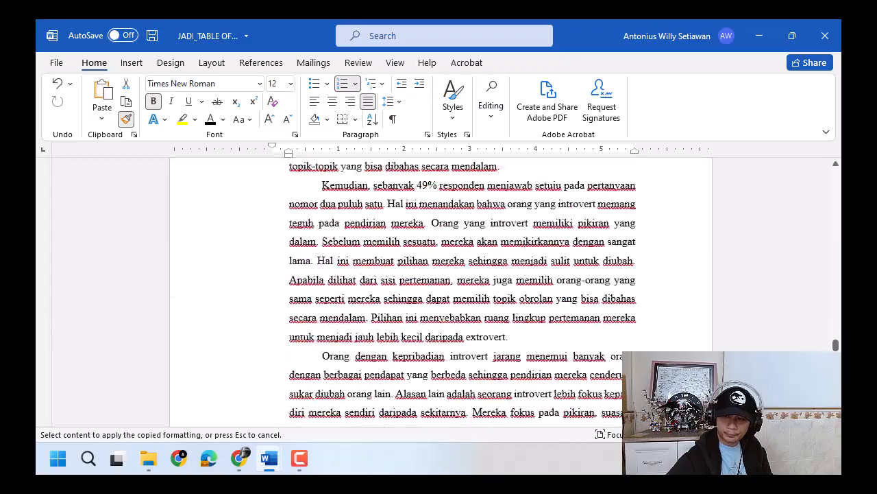
{"action": "scroll", "coordinate": [485, 304], "scroll_direction": "down", "scroll_amount": 20}
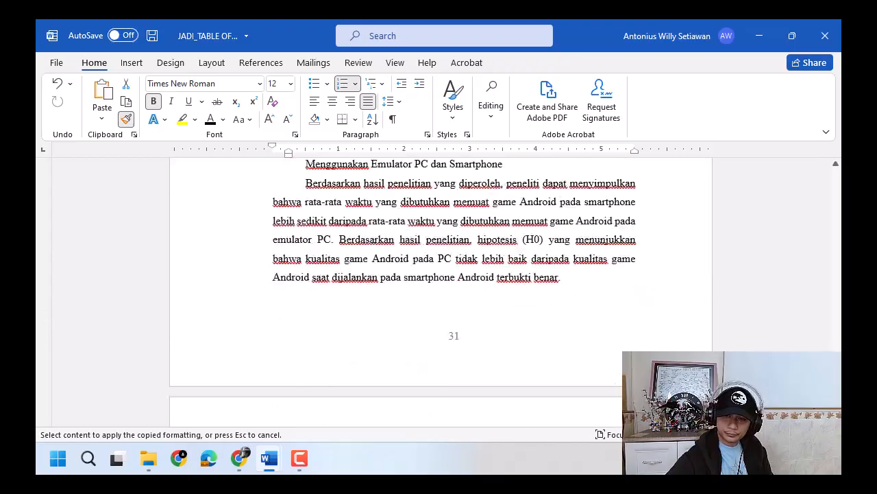
{"action": "scroll", "coordinate": [484, 305], "scroll_direction": "up", "scroll_amount": 10}
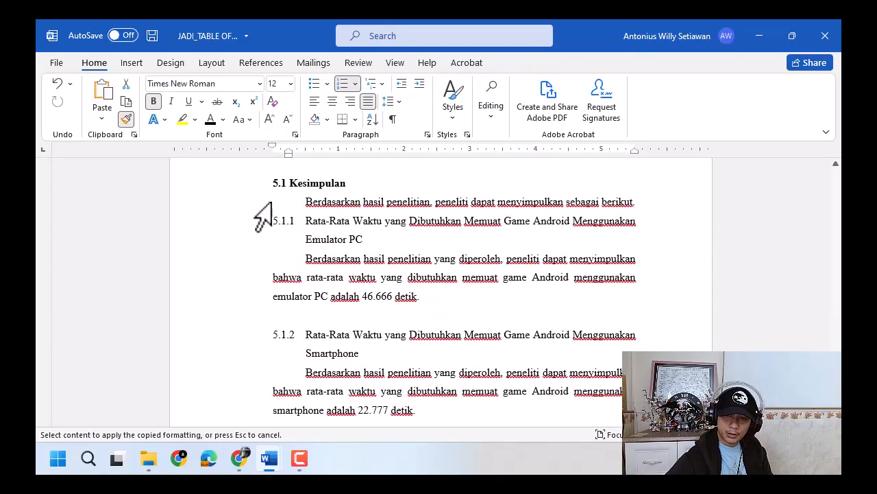
{"action": "left_click", "coordinate": [248, 183]}
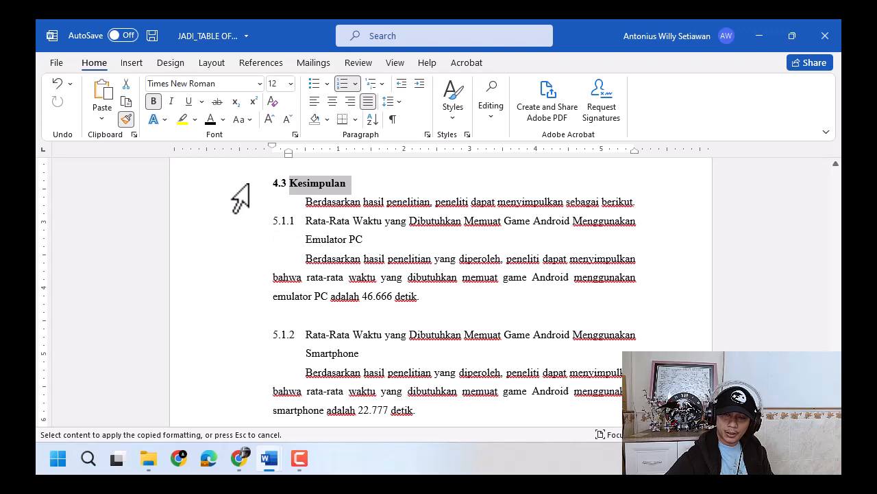
- Restart the Kesimpulan heading's numbering at 1 and move its indent back to the left margin
{"action": "right_click", "coordinate": [284, 184]}
{"action": "left_click", "coordinate": [273, 187]}
{"action": "left_click", "coordinate": [297, 184]}
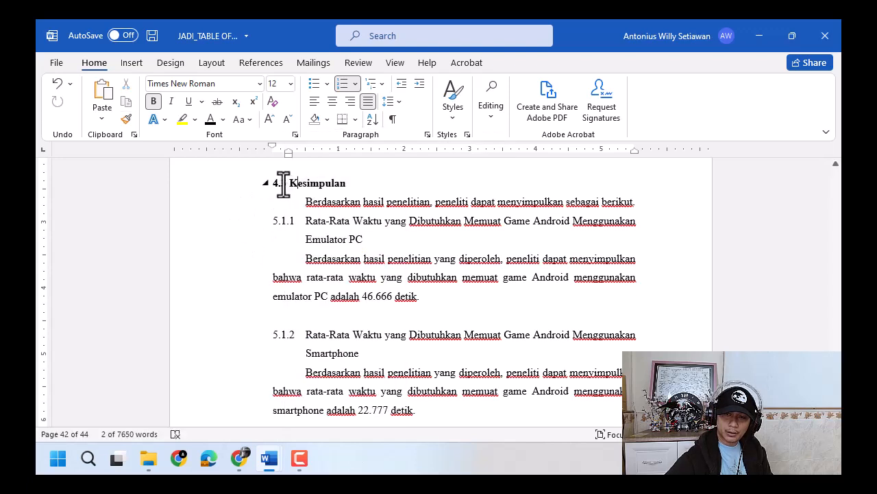
{"action": "right_click", "coordinate": [277, 186]}
{"action": "left_click", "coordinate": [322, 247]}
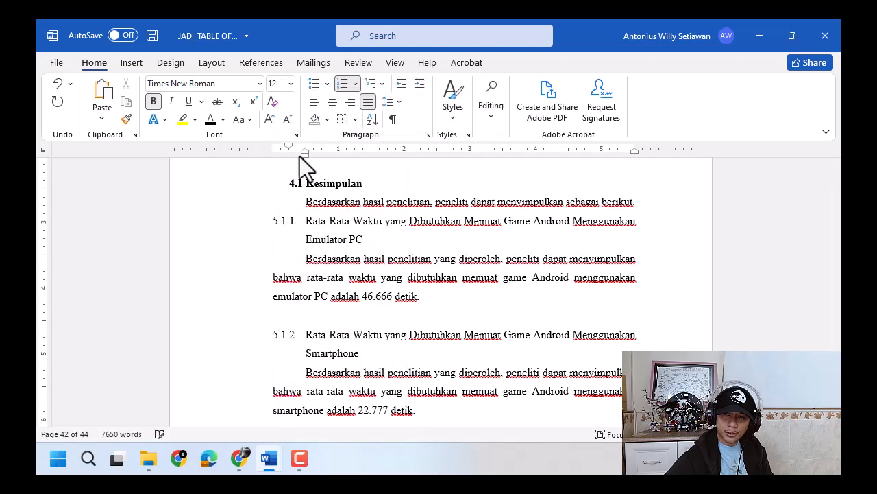
{"action": "left_click_drag", "start_coordinate": [304, 155], "coordinate": [289, 154]}
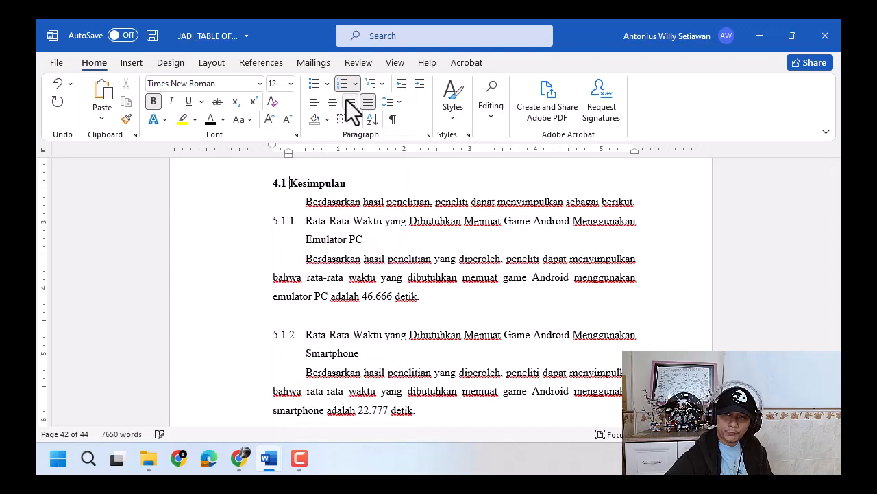
- Define a new number format of 5.1 for the Kesimpulan heading
{"action": "left_click", "coordinate": [356, 84]}
{"action": "left_click", "coordinate": [398, 399]}
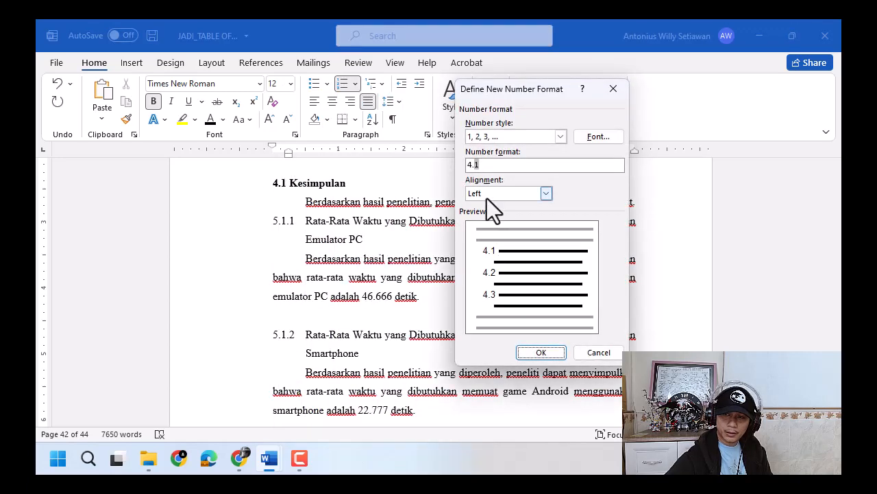
{"action": "type", "text": "5"}
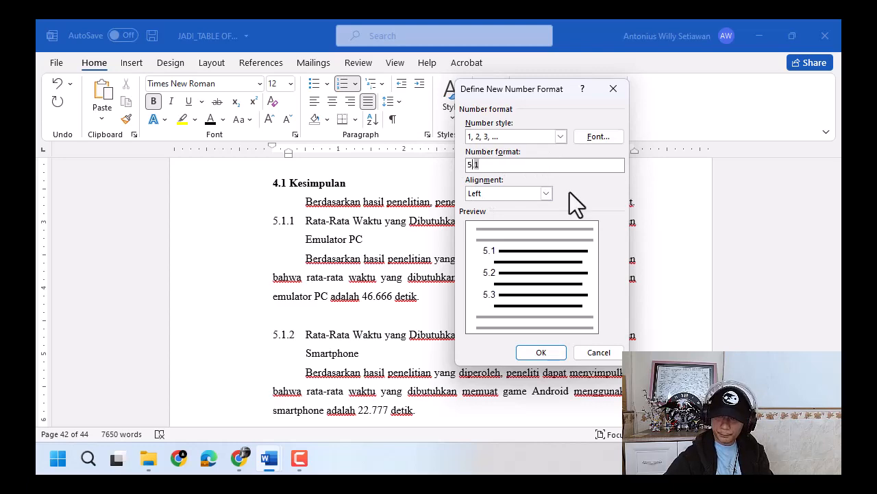
{"action": "key", "text": "Return"}
- Copy the Kesimpulan heading's formatting onto the Saran heading
{"action": "left_click", "coordinate": [126, 120]}
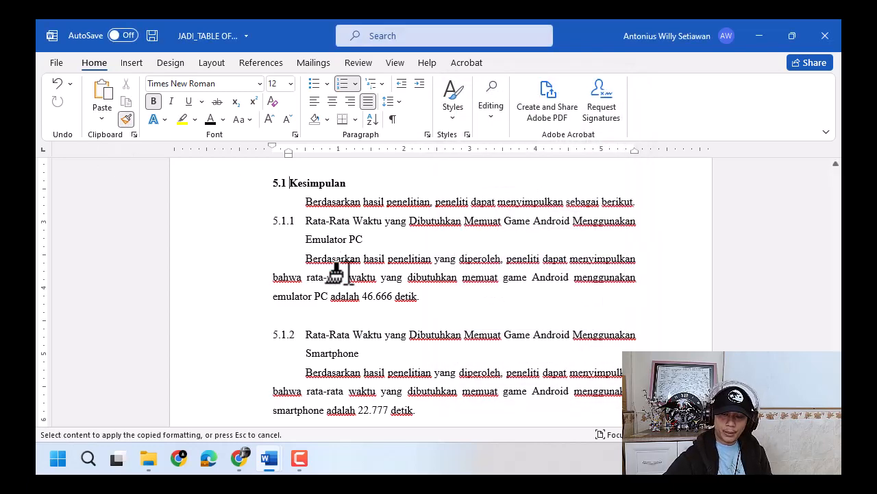
{"action": "scroll", "coordinate": [337, 271], "scroll_direction": "down", "scroll_amount": 15}
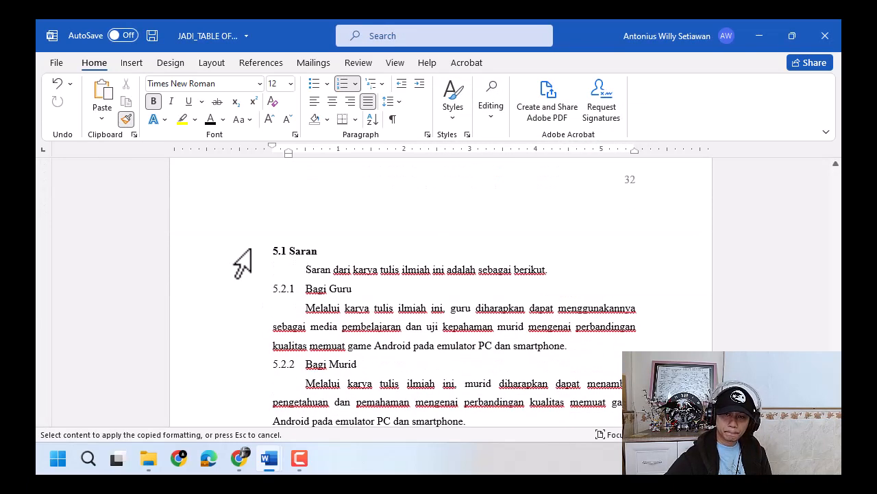
{"action": "left_click", "coordinate": [251, 250]}
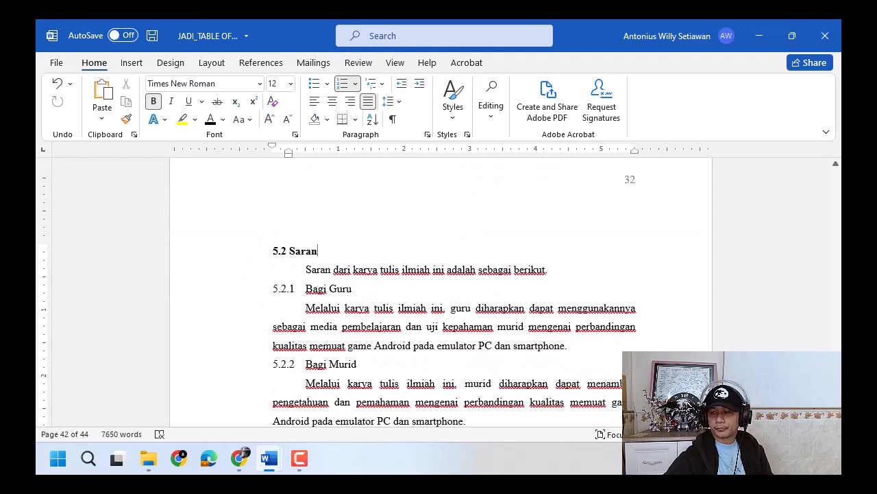
- Update the entire table of contents under DAFTAR ISI and review its numbered chapter subheadings
{"action": "left_click_drag", "start_coordinate": [837, 403], "coordinate": [840, 220]}
{"action": "scroll", "coordinate": [619, 313], "scroll_direction": "down", "scroll_amount": 3}
{"action": "left_click", "coordinate": [427, 277]}
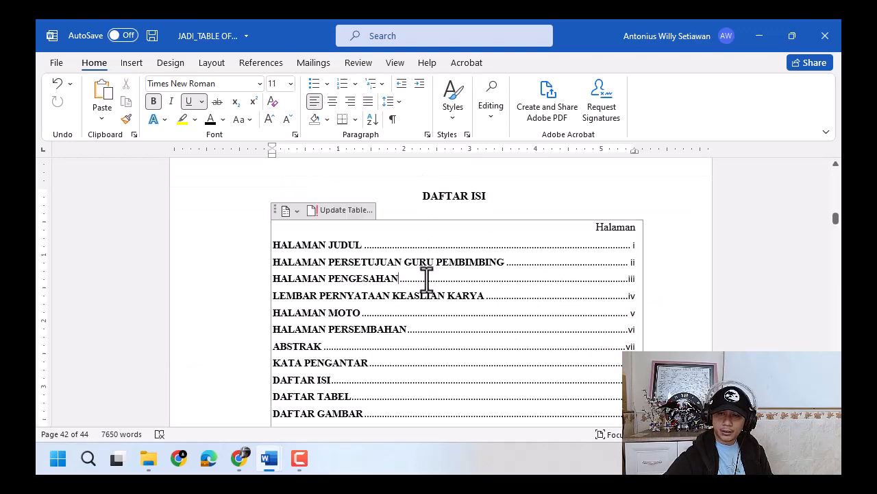
{"action": "left_click", "coordinate": [358, 210]}
{"action": "left_click", "coordinate": [401, 236]}
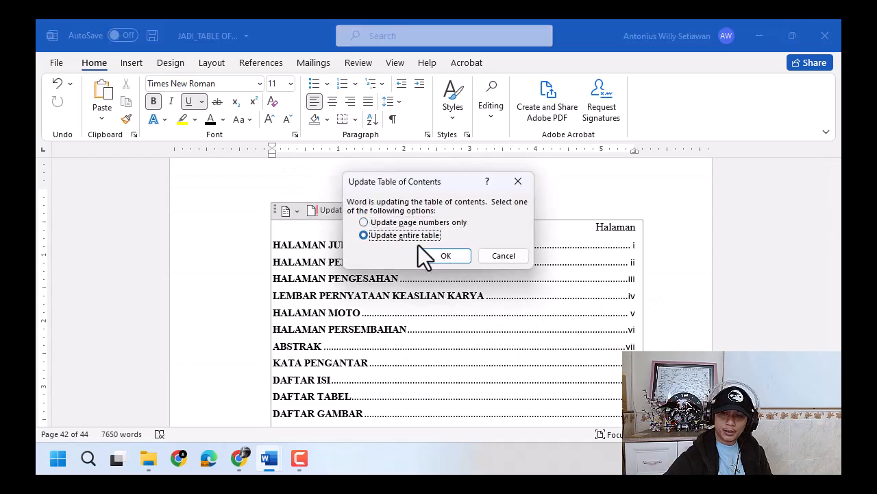
{"action": "left_click", "coordinate": [446, 256]}
{"action": "scroll", "coordinate": [491, 313], "scroll_direction": "down", "scroll_amount": 5}
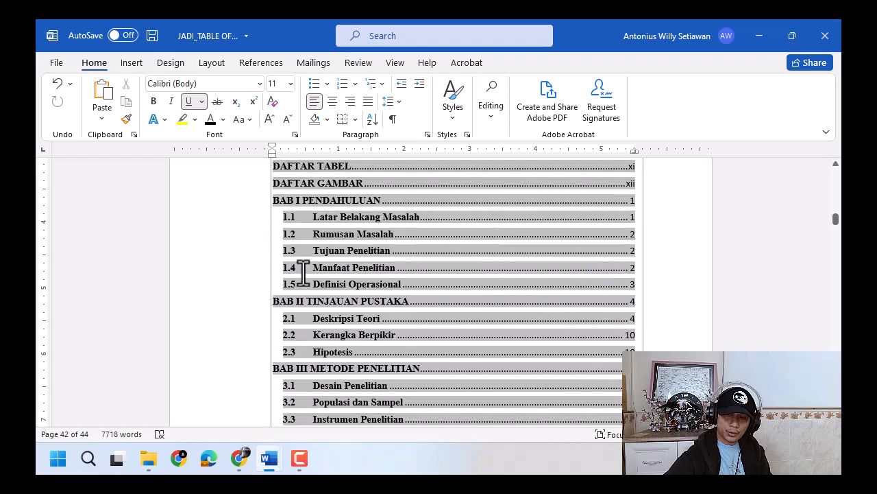
{"action": "scroll", "coordinate": [302, 308], "scroll_direction": "down", "scroll_amount": 2}
{"action": "scroll", "coordinate": [292, 311], "scroll_direction": "down", "scroll_amount": 2}
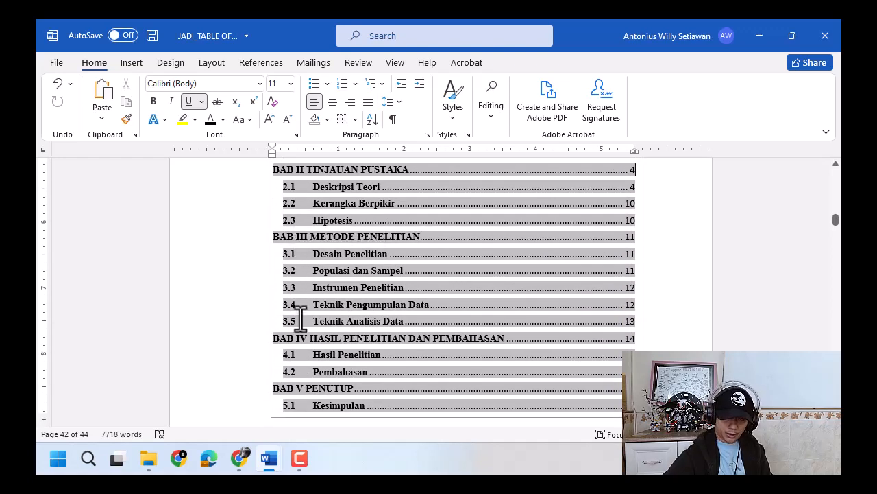
{"action": "scroll", "coordinate": [300, 317], "scroll_direction": "down", "scroll_amount": 5}
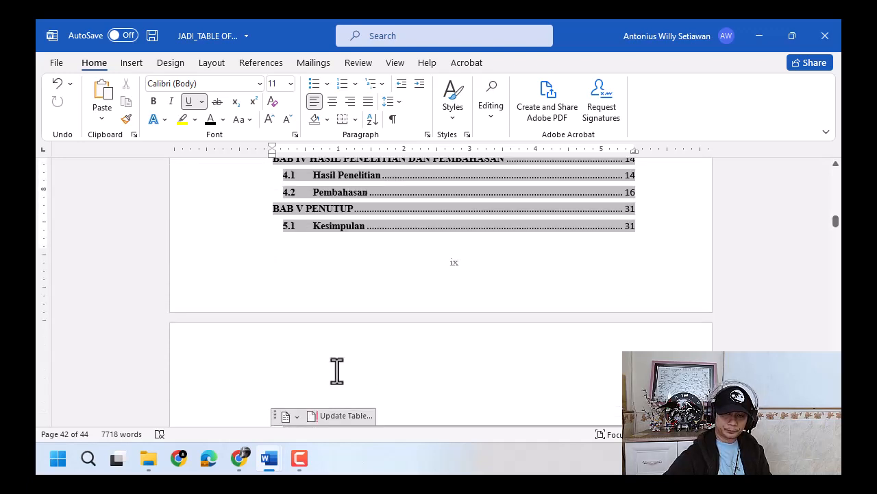
{"action": "scroll", "coordinate": [336, 371], "scroll_direction": "up", "scroll_amount": 3}
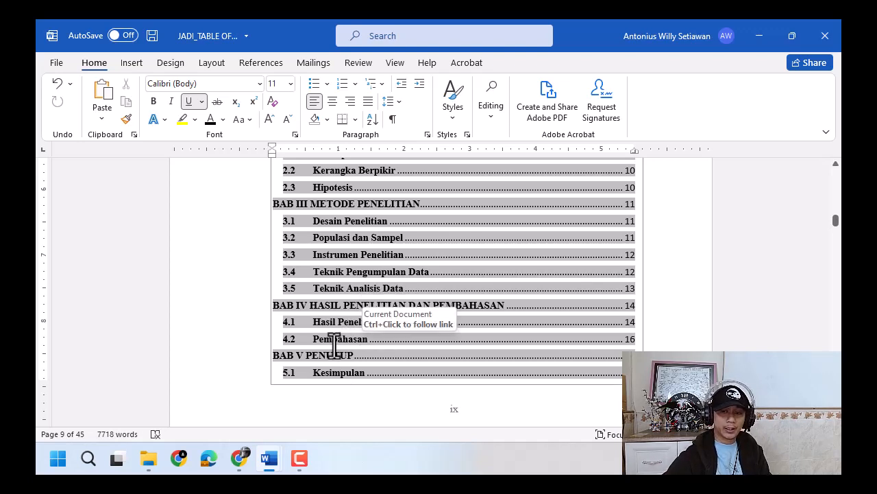
- Apply the Heading 3 style to the 4.2.1 subheading about introverted teenagers under Pembahasan
{"action": "left_click_drag", "start_coordinate": [831, 218], "coordinate": [836, 312]}
{"action": "scroll", "coordinate": [719, 271], "scroll_direction": "up", "scroll_amount": 10}
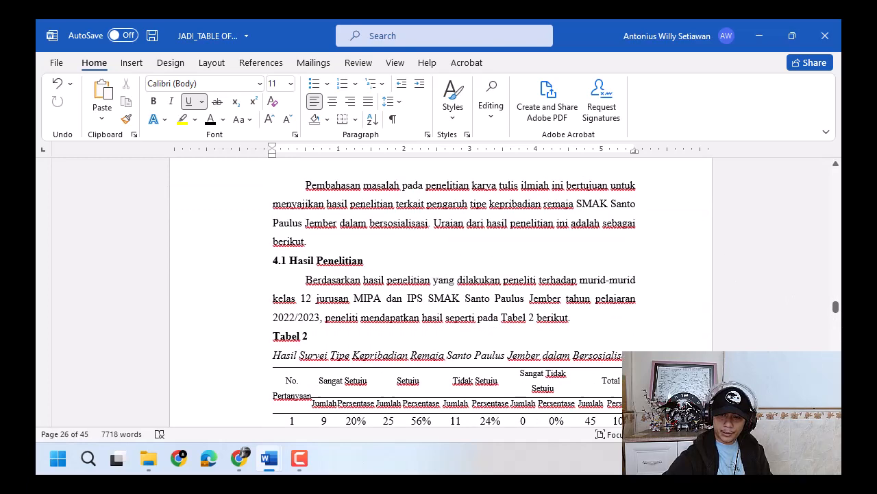
{"action": "scroll", "coordinate": [441, 295], "scroll_direction": "down", "scroll_amount": 15}
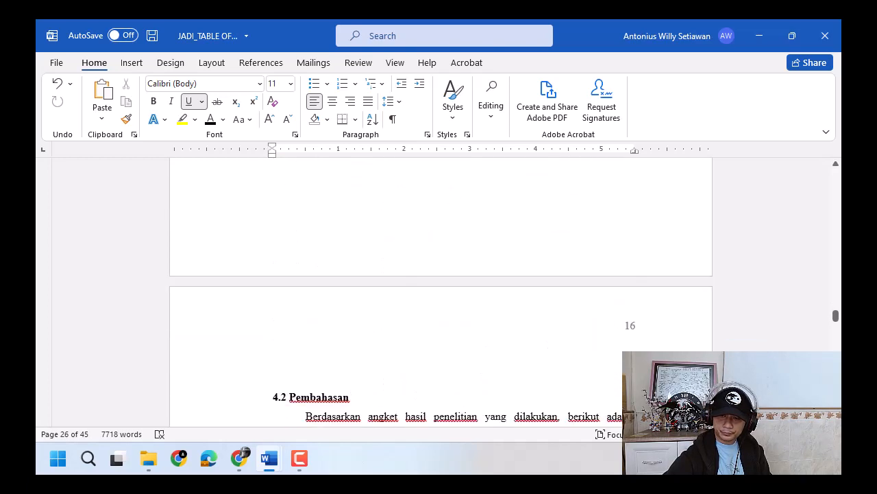
{"action": "scroll", "coordinate": [524, 353], "scroll_direction": "down", "scroll_amount": 5}
{"action": "left_click", "coordinate": [317, 256]}
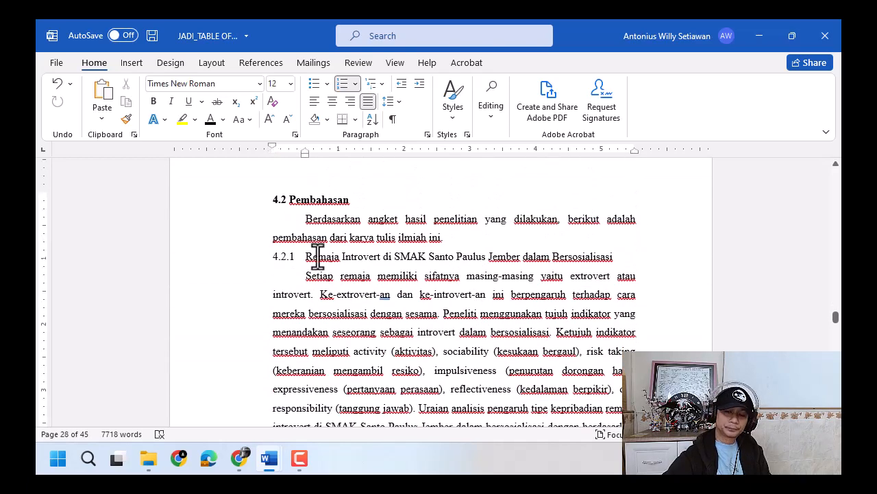
{"action": "left_click", "coordinate": [244, 258]}
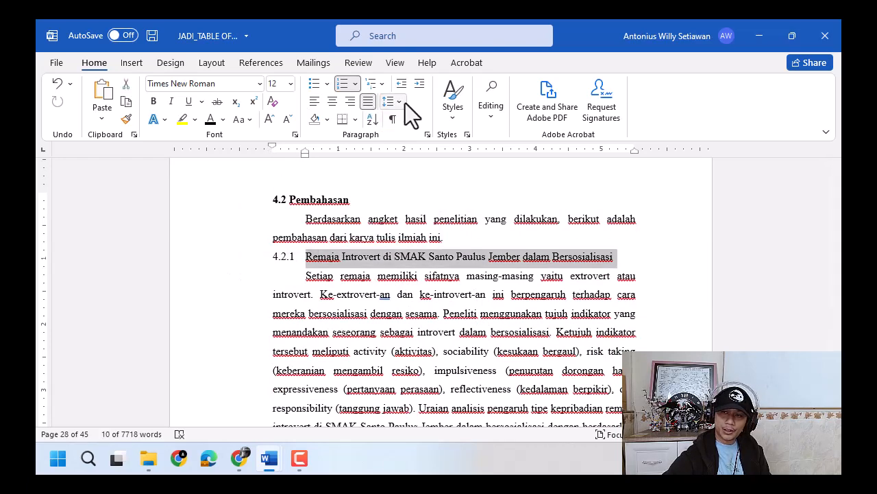
{"action": "left_click", "coordinate": [452, 101]}
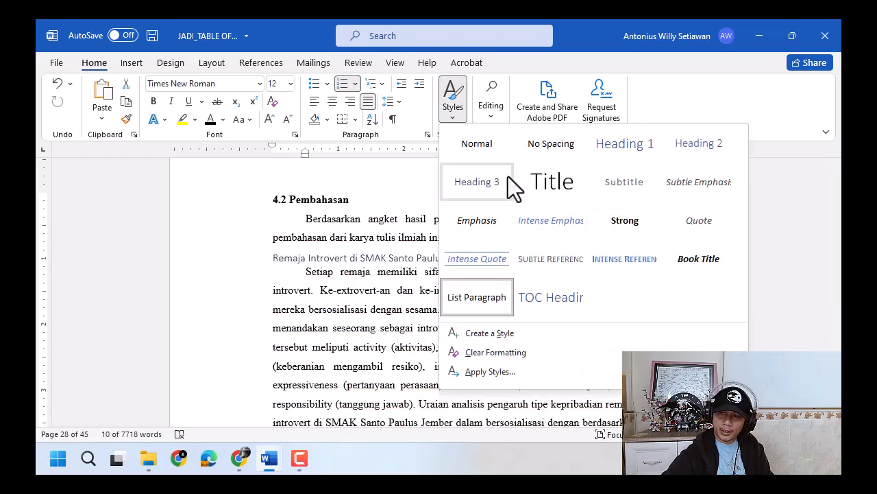
{"action": "left_click", "coordinate": [484, 187]}
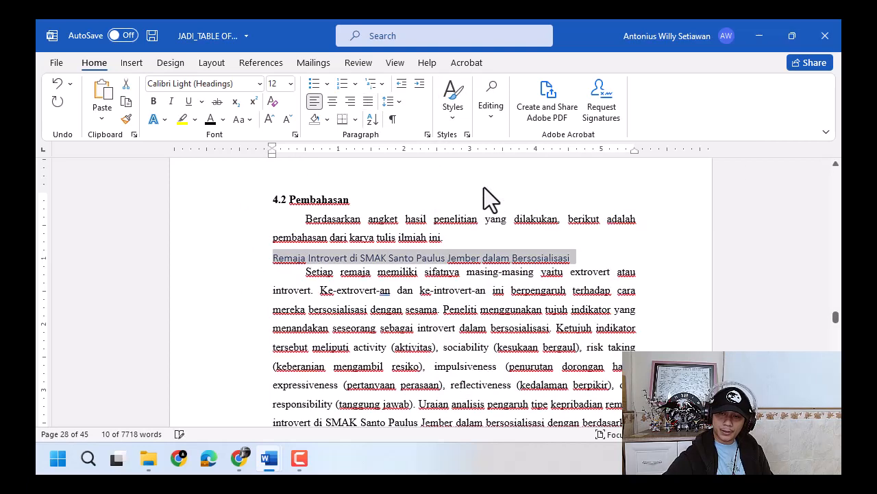
- Format the Remaja Introvert subheading in Times New Roman with justified alignment and adjusted line spacing
{"action": "left_click", "coordinate": [162, 87]}
{"action": "type", "text": "Times New Roman"}
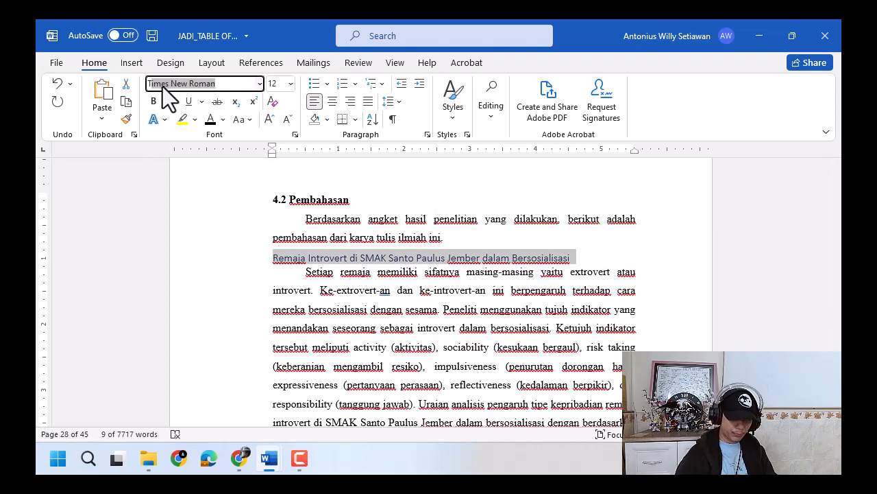
{"action": "key", "text": "Tab"}
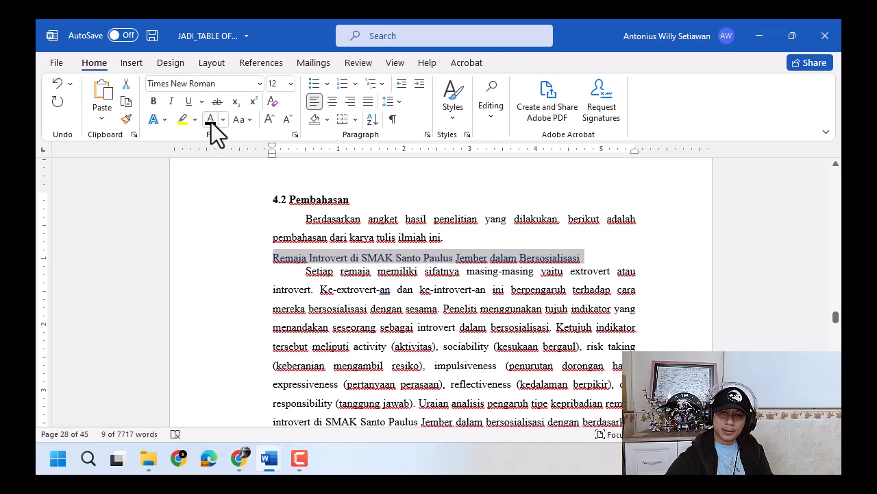
{"action": "left_click", "coordinate": [368, 100]}
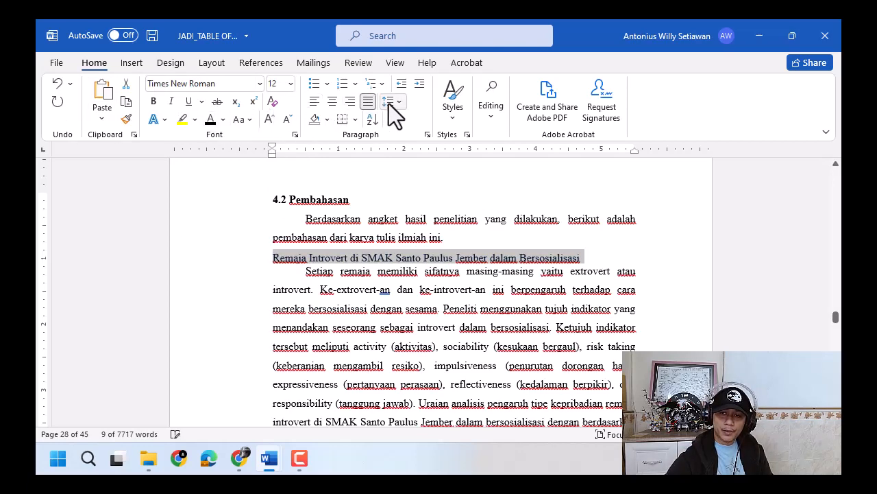
{"action": "left_click", "coordinate": [390, 102]}
{"action": "left_click", "coordinate": [444, 157]}
- Set the paragraph spacing before the Remaja Introvert subheading to 0 pt
{"action": "left_click", "coordinate": [206, 66]}
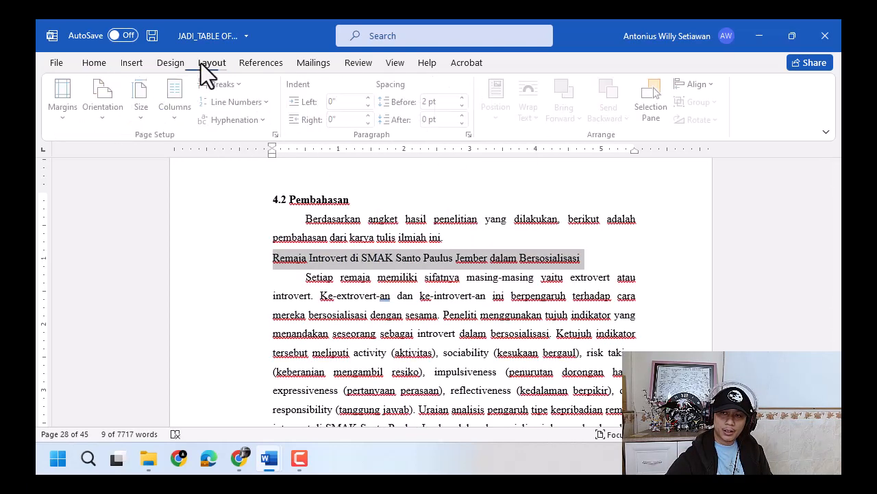
{"action": "left_click", "coordinate": [464, 99]}
{"action": "left_click", "coordinate": [465, 98]}
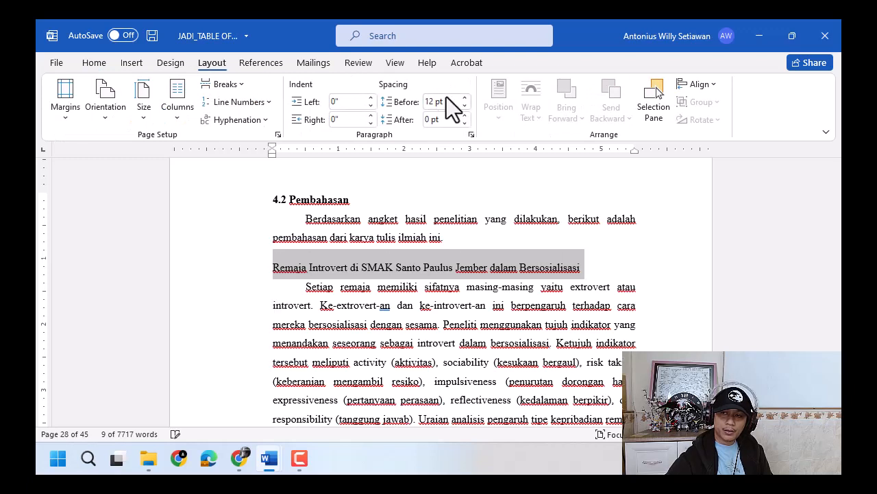
{"action": "left_click", "coordinate": [464, 98]}
{"action": "left_click", "coordinate": [466, 107]}
{"action": "left_click", "coordinate": [466, 109]}
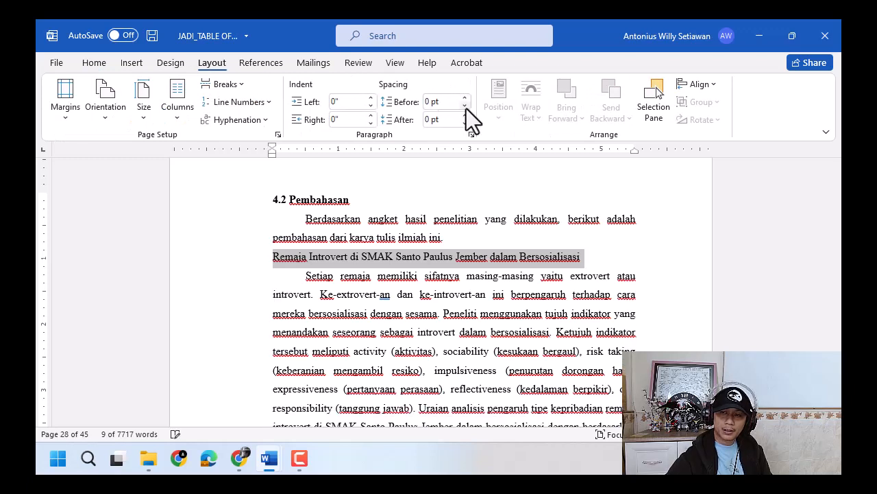
{"action": "left_click", "coordinate": [466, 109]}
{"action": "left_click", "coordinate": [464, 99]}
{"action": "left_click", "coordinate": [96, 64]}
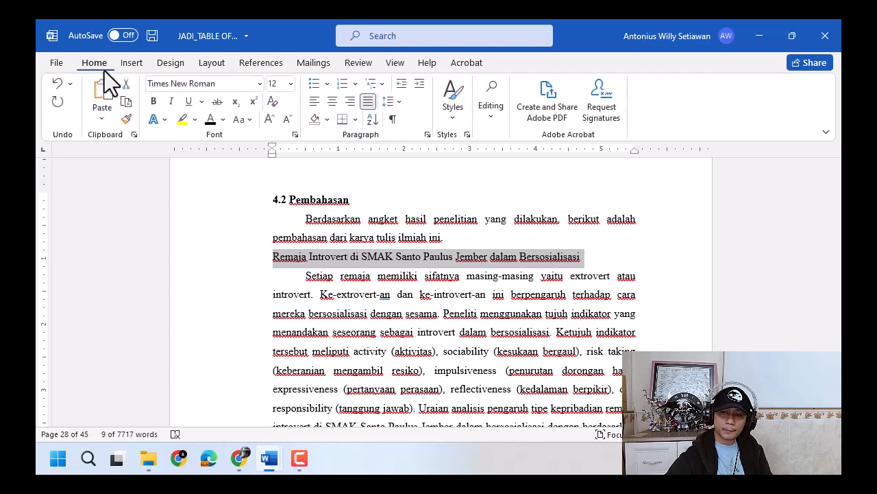
- Number the Remaja Introvert subheading with a new 4.2.1 number format and move its first-line indent back to the page margin
{"action": "left_click", "coordinate": [357, 83]}
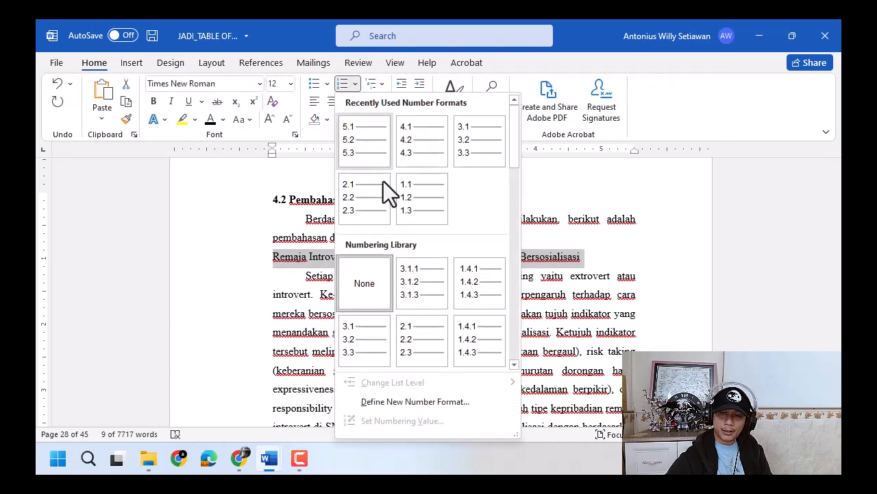
{"action": "left_click", "coordinate": [402, 397]}
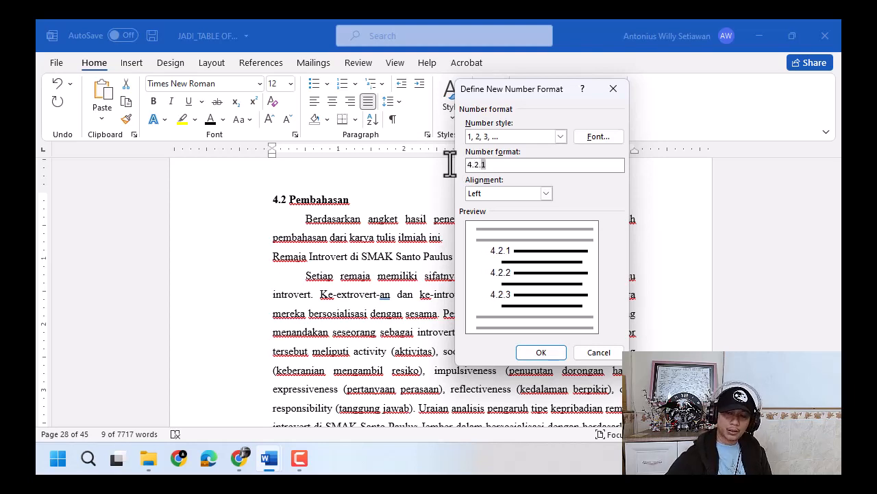
{"action": "left_click", "coordinate": [538, 353]}
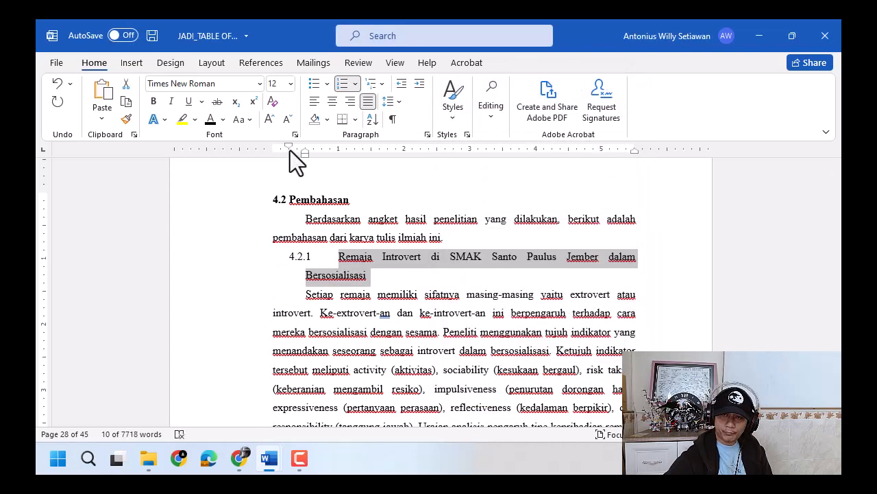
{"action": "left_click_drag", "start_coordinate": [289, 147], "coordinate": [273, 146]}
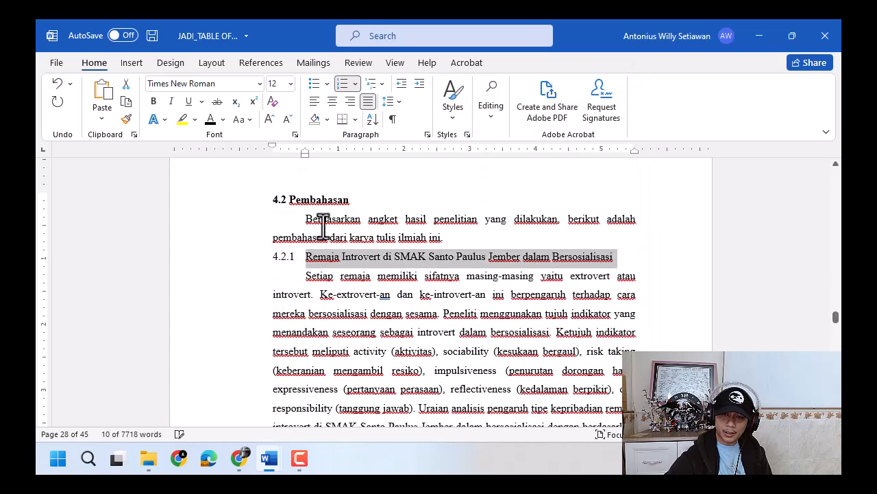
- Copy the formatting of the numbered Remaja Introvert subheading onto the Remaja Extrovert subheading with Format Painter
{"action": "left_click", "coordinate": [343, 257]}
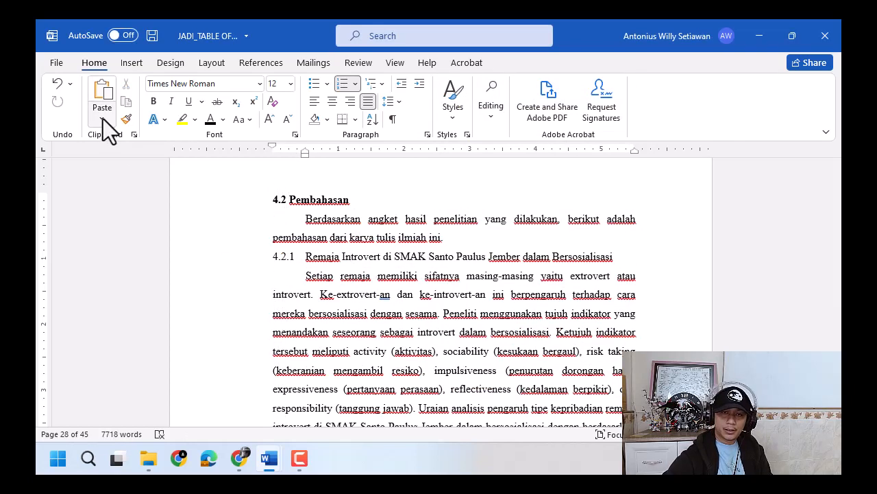
{"action": "left_click", "coordinate": [125, 117]}
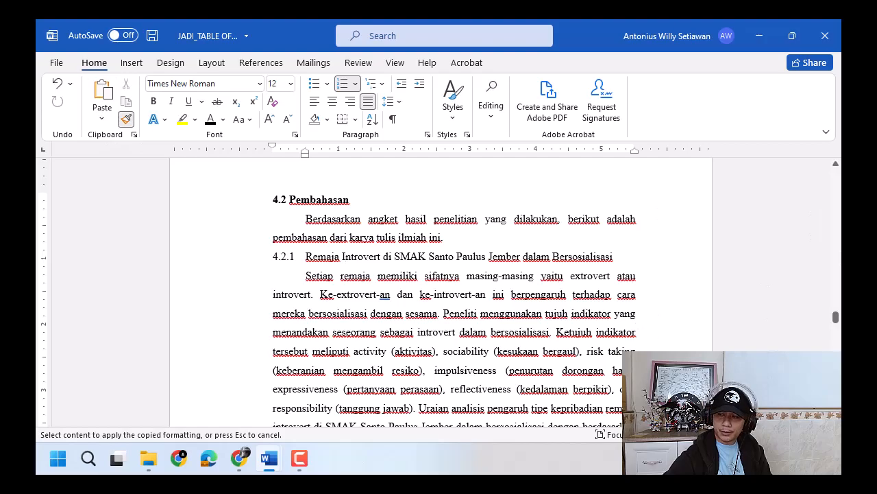
{"action": "scroll", "coordinate": [441, 295], "scroll_direction": "down", "scroll_amount": 12}
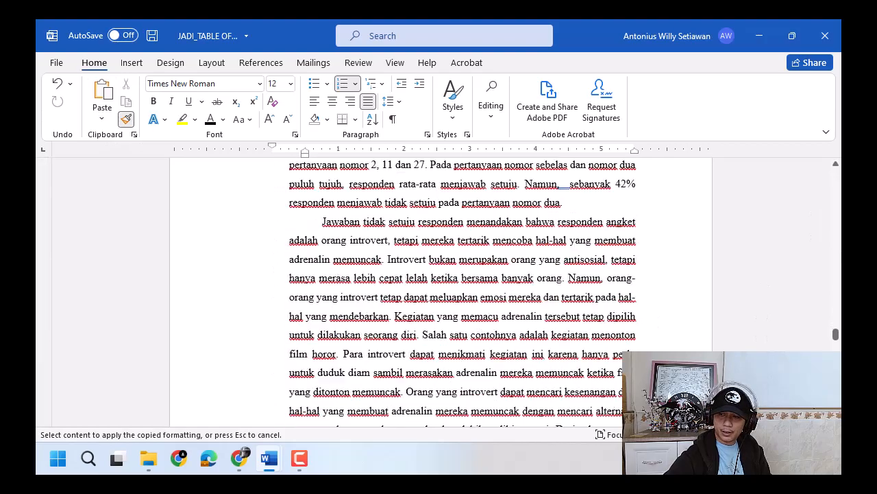
{"action": "scroll", "coordinate": [441, 294], "scroll_direction": "down", "scroll_amount": 12}
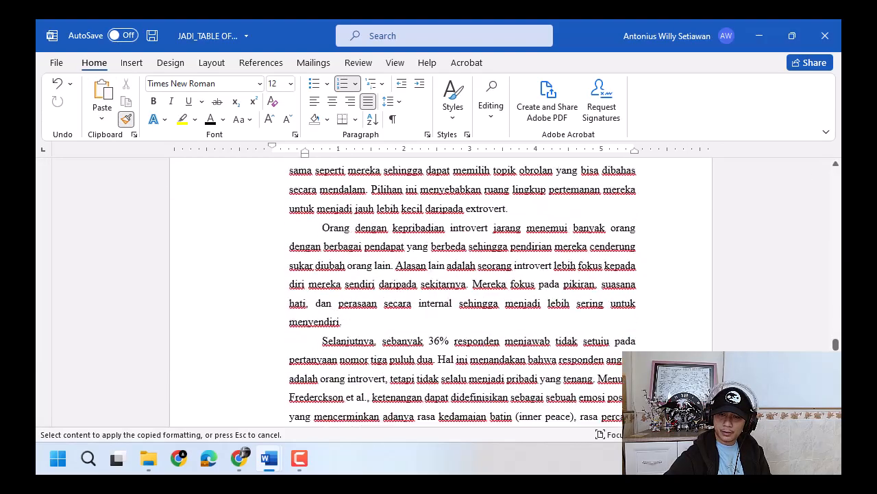
{"action": "scroll", "coordinate": [441, 295], "scroll_direction": "down", "scroll_amount": 12}
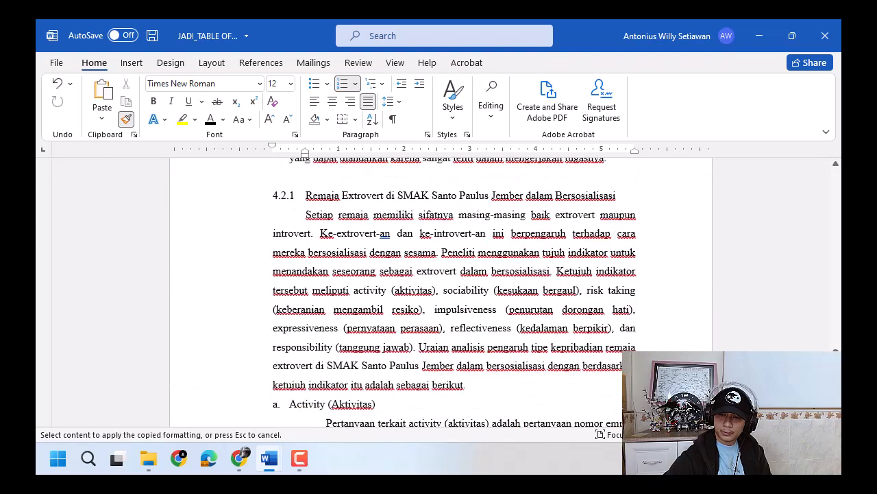
{"action": "scroll", "coordinate": [519, 348], "scroll_direction": "down", "scroll_amount": 2}
{"action": "scroll", "coordinate": [464, 323], "scroll_direction": "up", "scroll_amount": 3}
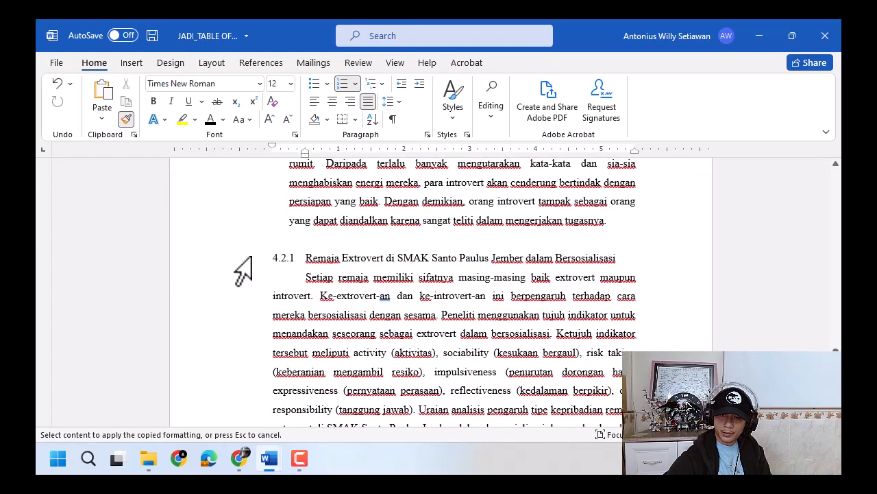
{"action": "left_click", "coordinate": [247, 261]}
{"action": "left_click", "coordinate": [360, 264]}
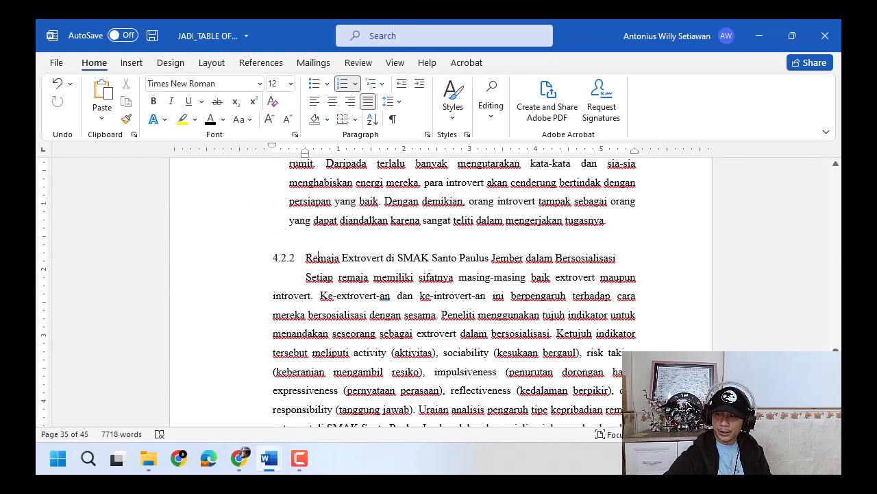
- Try to copy the Remaja Extrovert subheading's formatting onto the Perbedaan Cara Bersosialisai subheading above Tabel 3
{"action": "scroll", "coordinate": [441, 294], "scroll_direction": "down", "scroll_amount": 15}
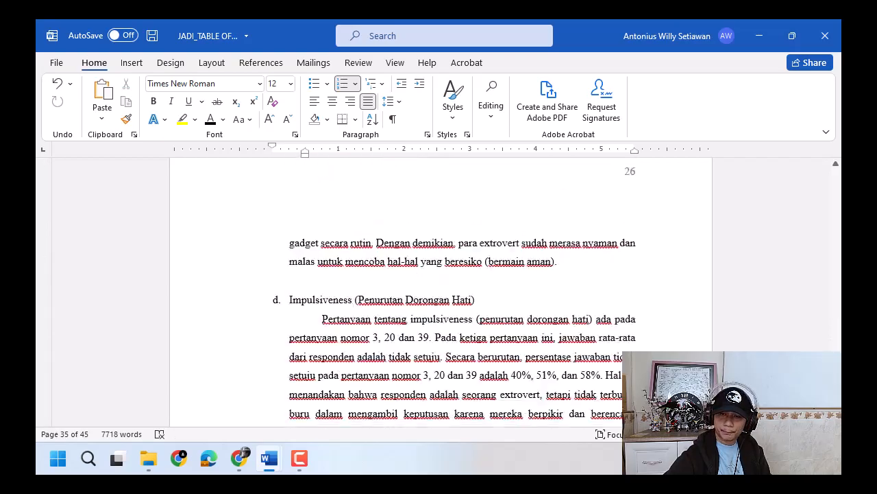
{"action": "scroll", "coordinate": [441, 294], "scroll_direction": "down", "scroll_amount": 15}
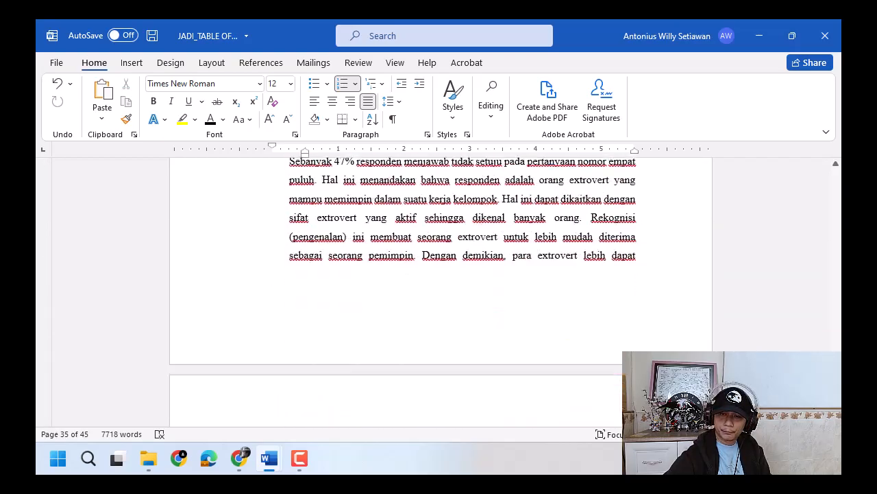
{"action": "scroll", "coordinate": [441, 294], "scroll_direction": "down", "scroll_amount": 5}
{"action": "left_click", "coordinate": [829, 348]}
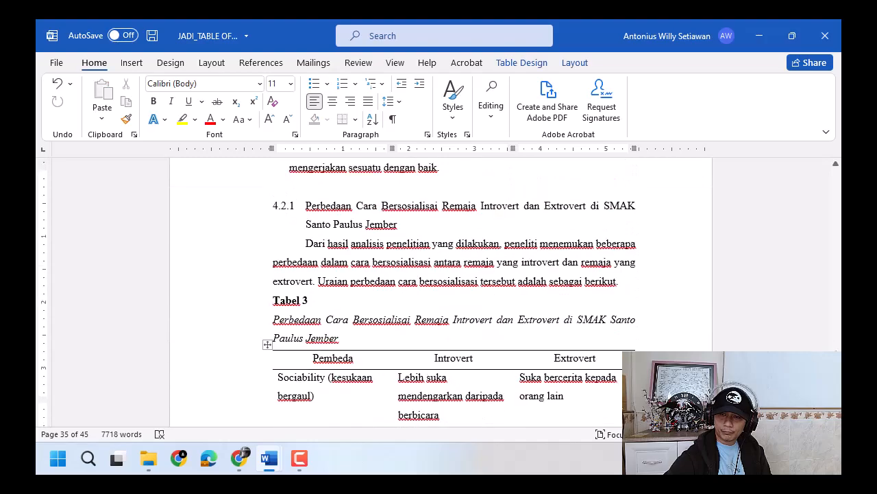
{"action": "scroll", "coordinate": [440, 295], "scroll_direction": "up", "scroll_amount": 20}
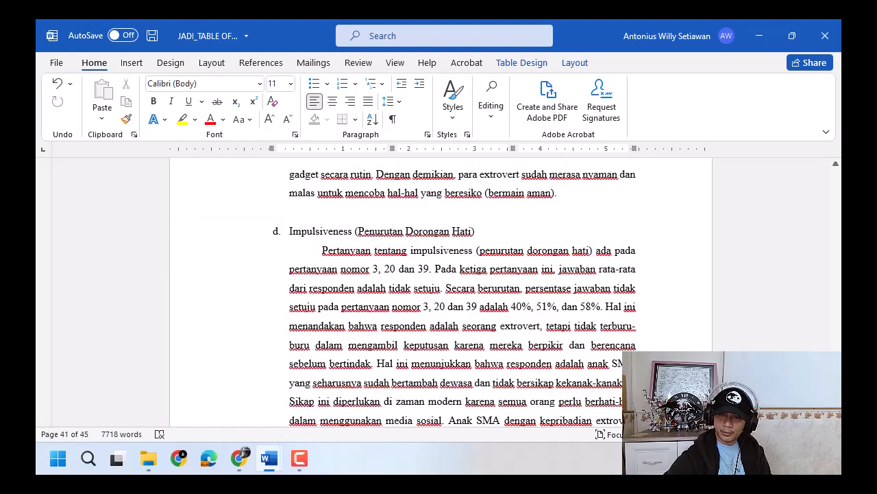
{"action": "scroll", "coordinate": [500, 368], "scroll_direction": "up", "scroll_amount": 3}
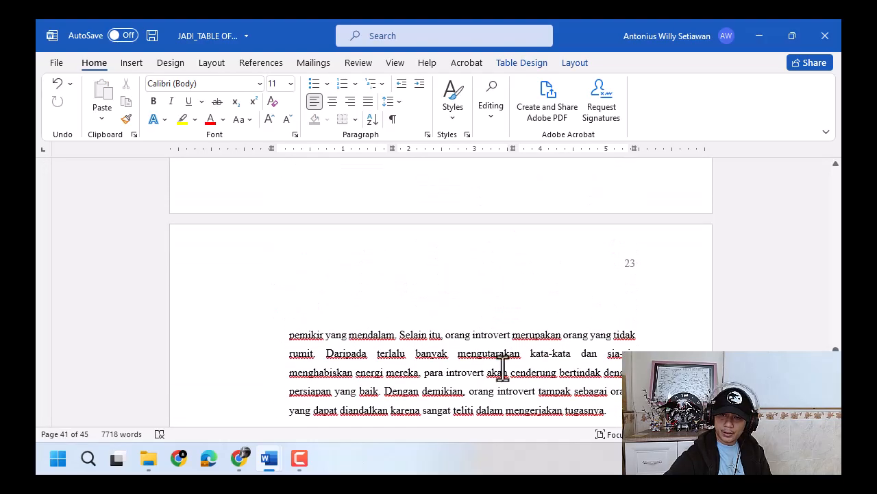
{"action": "left_click", "coordinate": [327, 349]}
{"action": "left_click", "coordinate": [126, 119]}
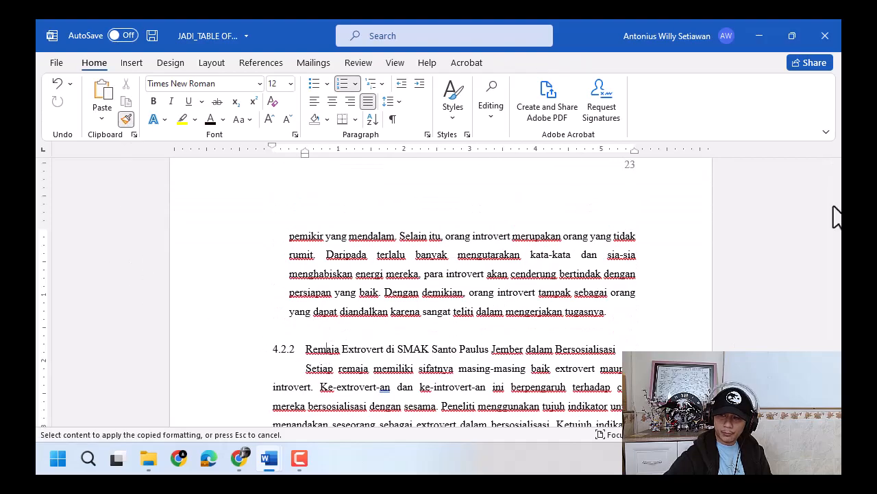
{"action": "scroll", "coordinate": [440, 295], "scroll_direction": "down", "scroll_amount": 3}
{"action": "scroll", "coordinate": [441, 295], "scroll_direction": "down", "scroll_amount": 20}
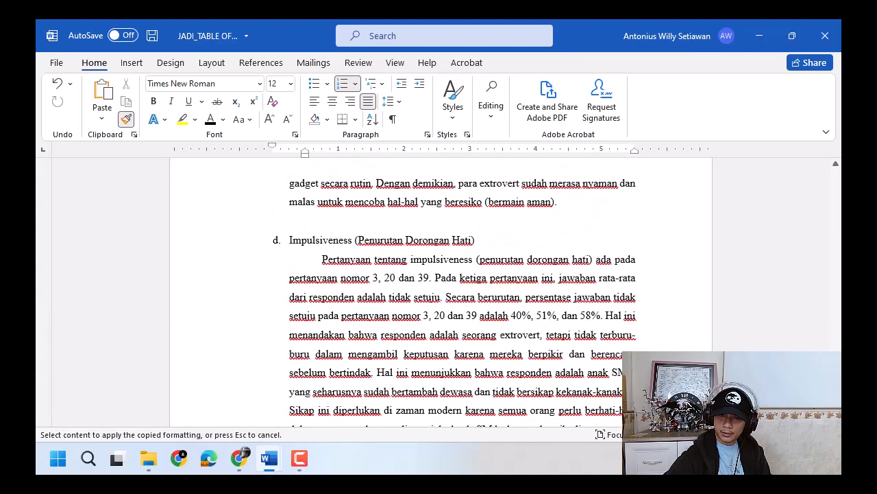
{"action": "scroll", "coordinate": [333, 308], "scroll_direction": "down", "scroll_amount": 15}
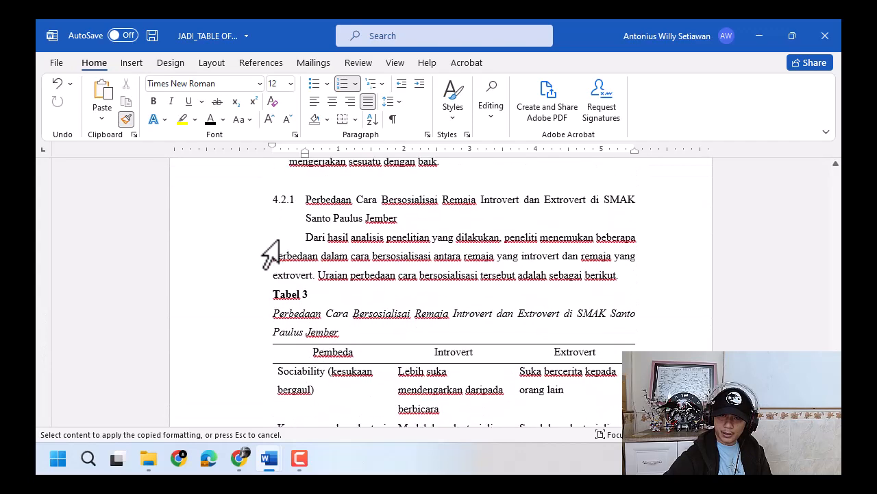
{"action": "left_click", "coordinate": [241, 200]}
{"action": "left_click", "coordinate": [419, 219]}
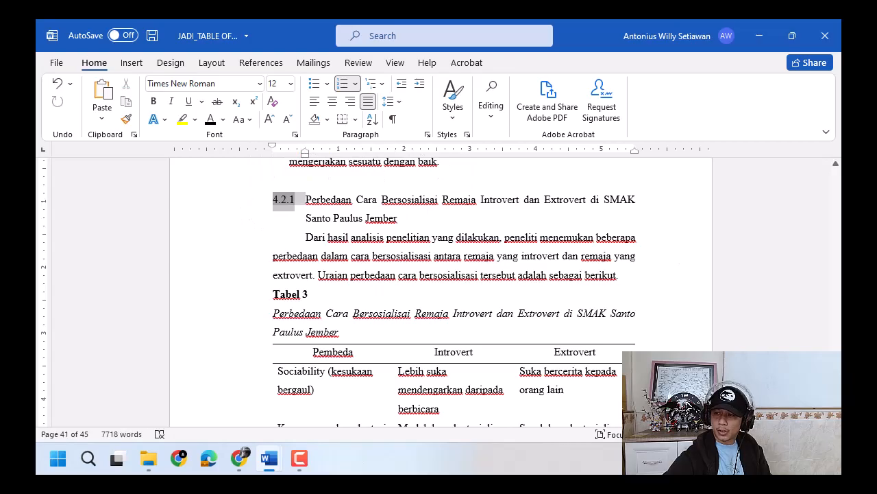
- Copy the Remaja Extrovert subheading's formatting with Format Painter onto both lines of the Perbedaan Cara Bersosialisai subheading above Tabel 3
{"action": "scroll", "coordinate": [838, 304], "scroll_direction": "up", "scroll_amount": 20}
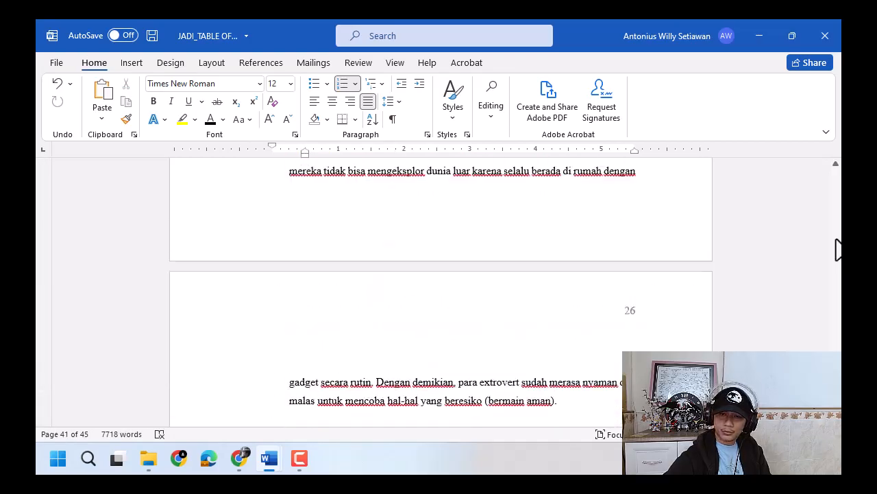
{"action": "scroll", "coordinate": [837, 250], "scroll_direction": "down", "scroll_amount": 20}
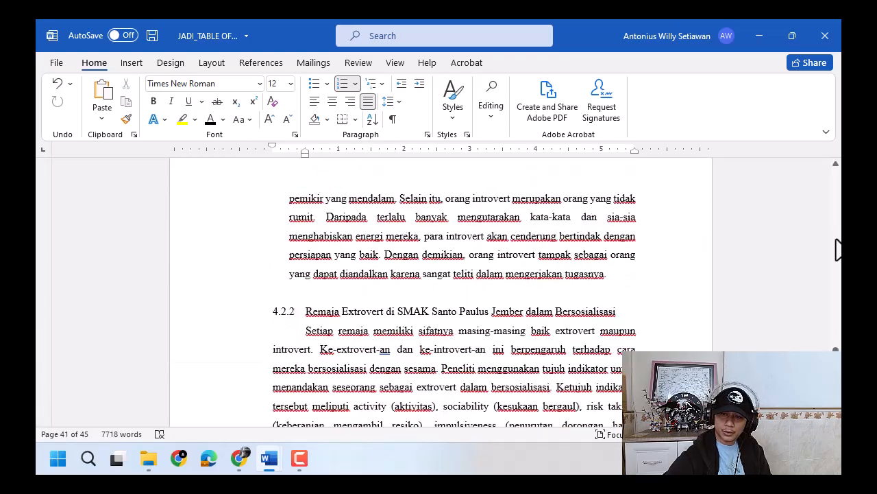
{"action": "scroll", "coordinate": [838, 250], "scroll_direction": "up", "scroll_amount": 8}
{"action": "scroll", "coordinate": [660, 339], "scroll_direction": "down", "scroll_amount": 8}
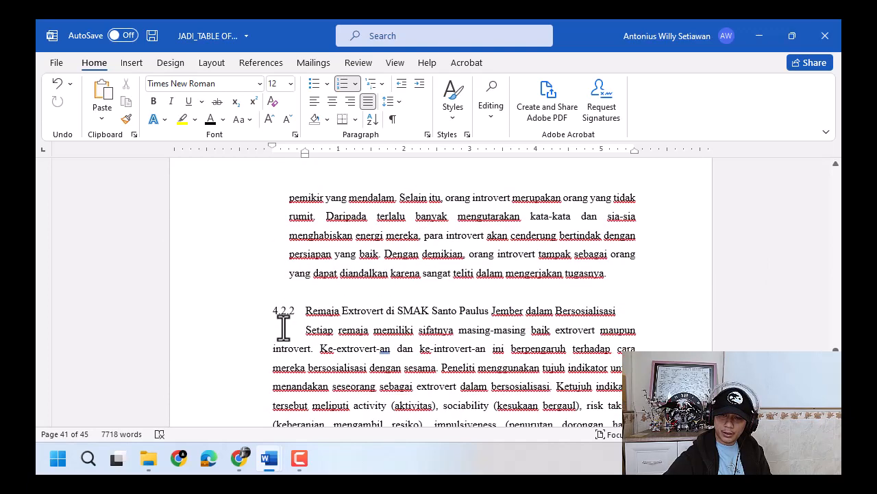
{"action": "left_click", "coordinate": [284, 310]}
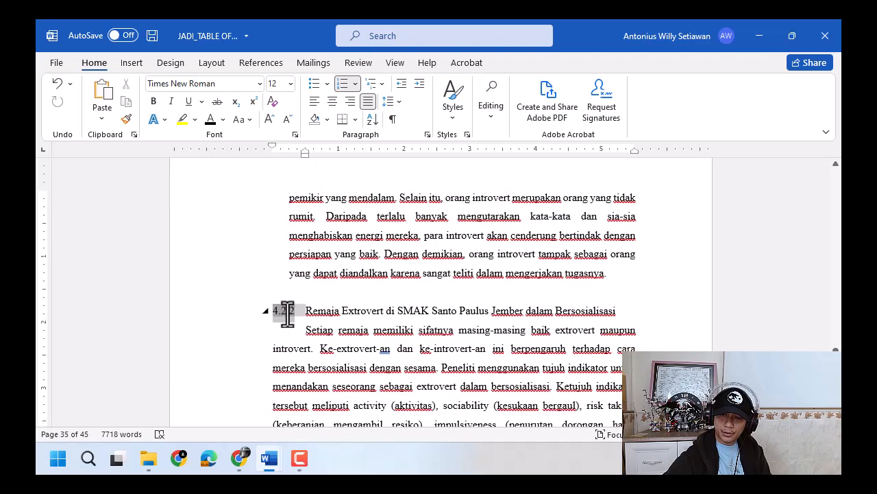
{"action": "left_click", "coordinate": [454, 118]}
{"action": "left_click", "coordinate": [355, 313]}
{"action": "left_click", "coordinate": [338, 311]}
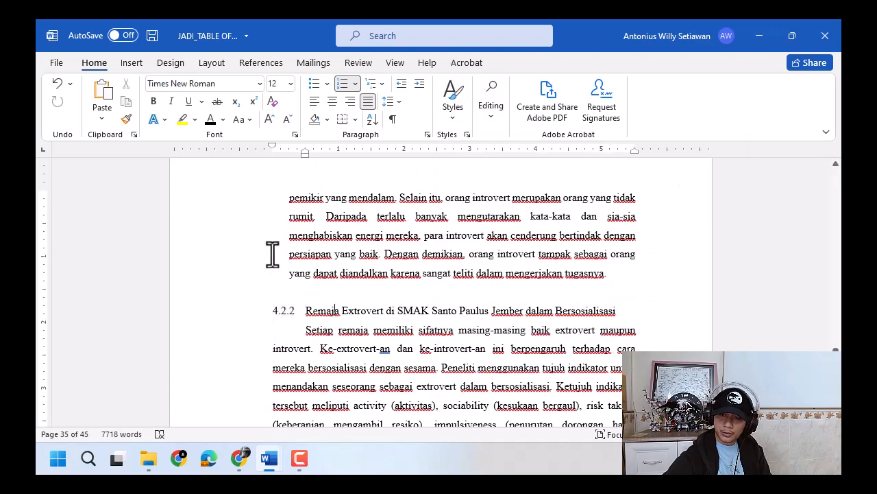
{"action": "left_click", "coordinate": [126, 120]}
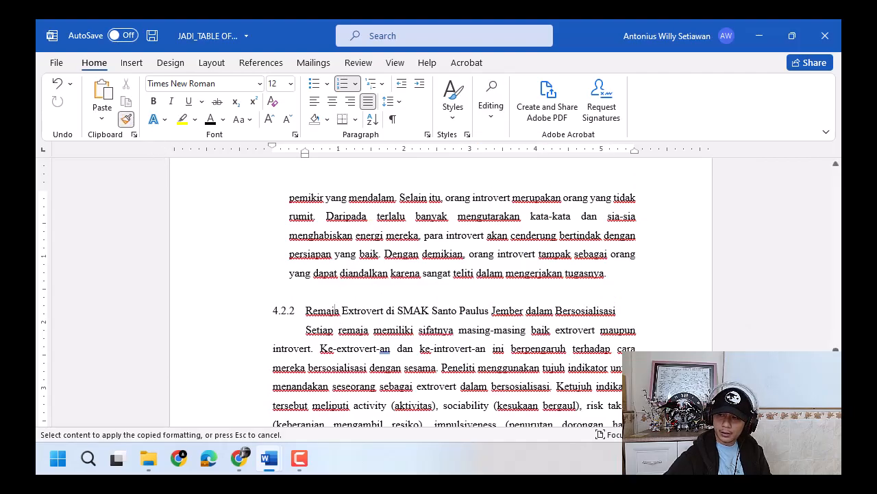
{"action": "left_click_drag", "start_coordinate": [835, 352], "coordinate": [836, 375]}
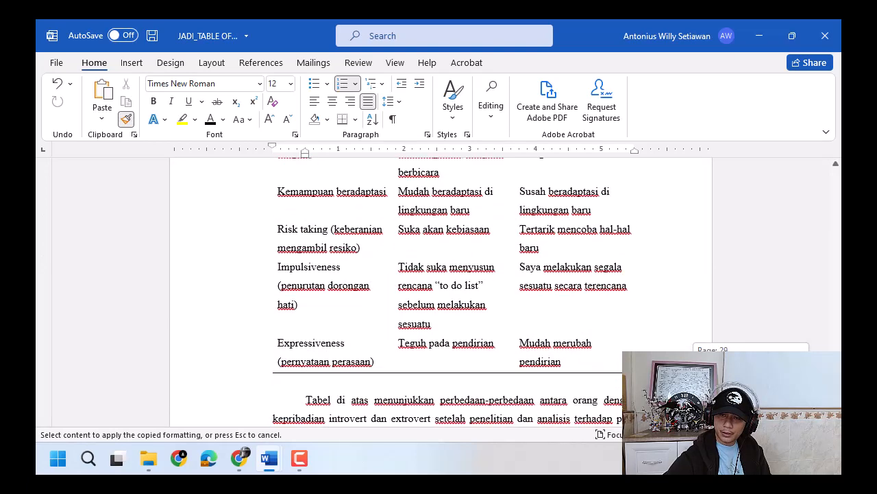
{"action": "scroll", "coordinate": [416, 367], "scroll_direction": "up", "scroll_amount": 5}
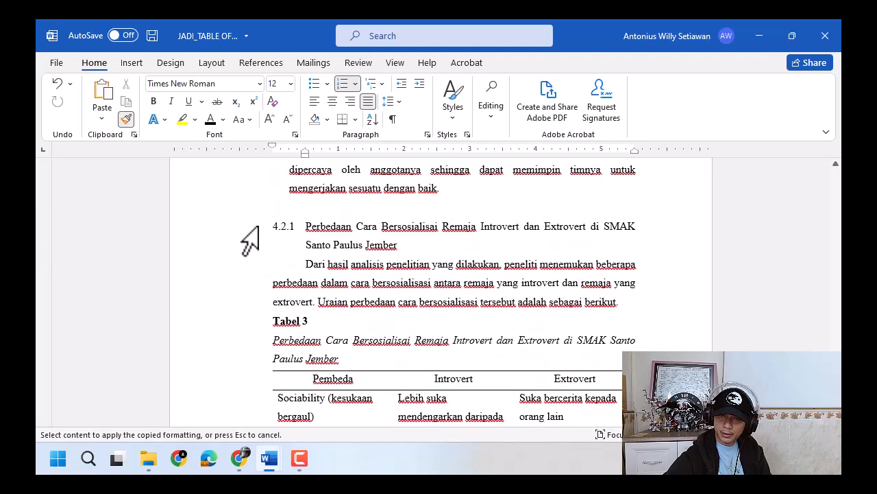
{"action": "left_click_drag", "start_coordinate": [258, 227], "coordinate": [258, 244]}
{"action": "left_click", "coordinate": [323, 246]}
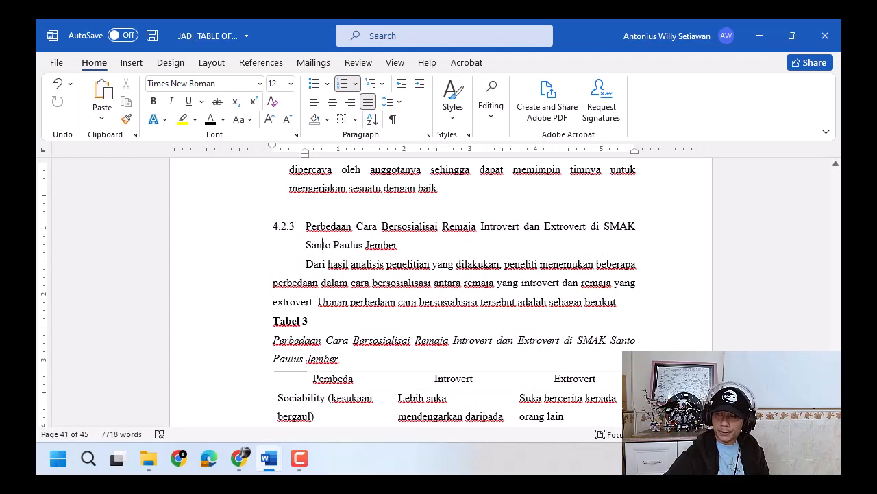
- Update the entire table of contents under DAFTAR ISI and check the Heading 3 entries below 4.2 Pembahasan
{"action": "left_click_drag", "start_coordinate": [835, 388], "coordinate": [835, 217]}
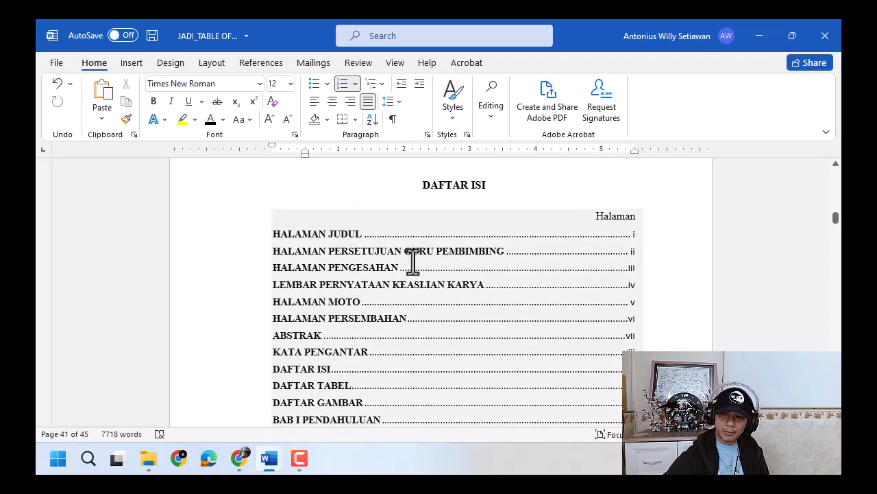
{"action": "left_click", "coordinate": [474, 303]}
{"action": "scroll", "coordinate": [347, 336], "scroll_direction": "down", "scroll_amount": 7}
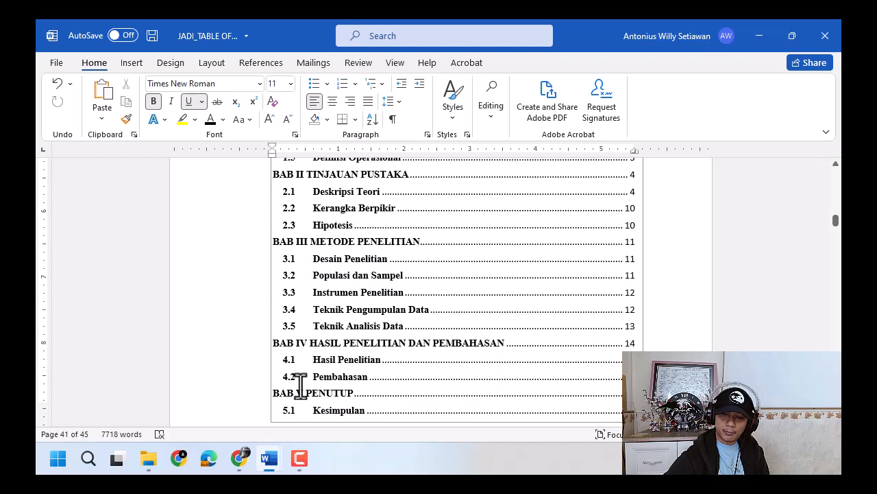
{"action": "scroll", "coordinate": [346, 320], "scroll_direction": "up", "scroll_amount": 1}
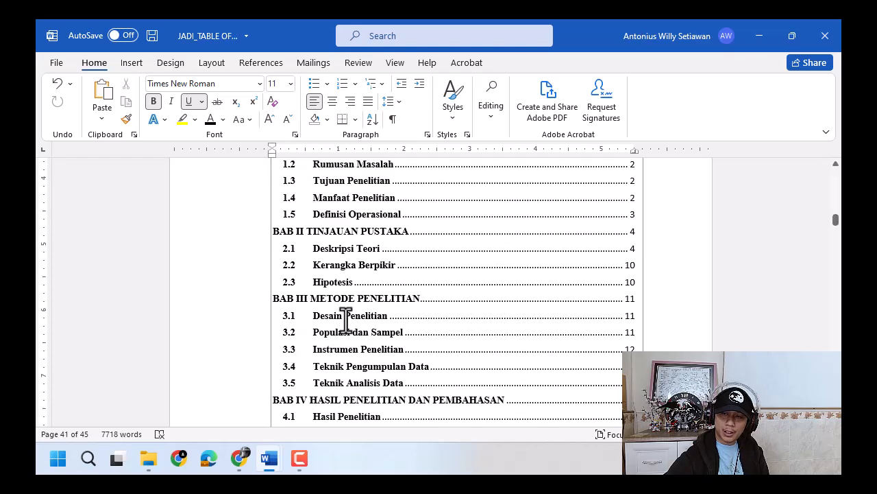
{"action": "scroll", "coordinate": [346, 320], "scroll_direction": "up", "scroll_amount": 6}
{"action": "left_click", "coordinate": [338, 203]}
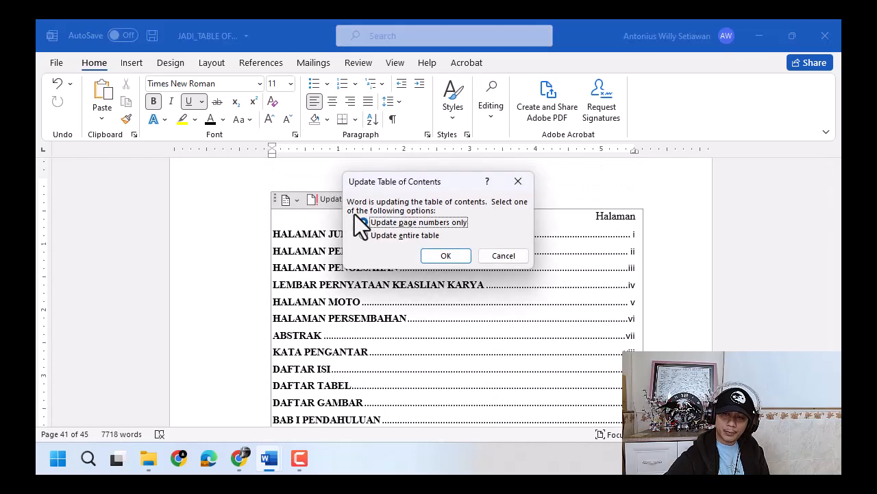
{"action": "left_click", "coordinate": [405, 235]}
{"action": "left_click", "coordinate": [446, 255]}
{"action": "scroll", "coordinate": [473, 312], "scroll_direction": "down", "scroll_amount": 3}
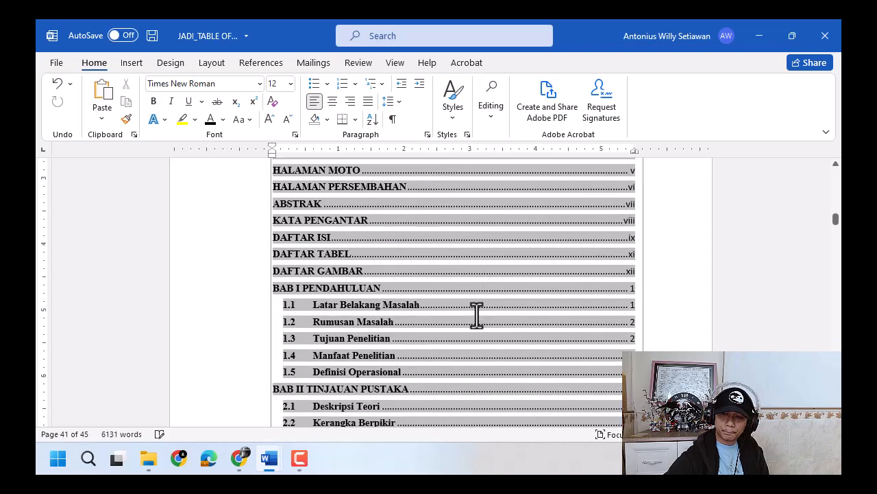
{"action": "scroll", "coordinate": [364, 345], "scroll_direction": "down", "scroll_amount": 5}
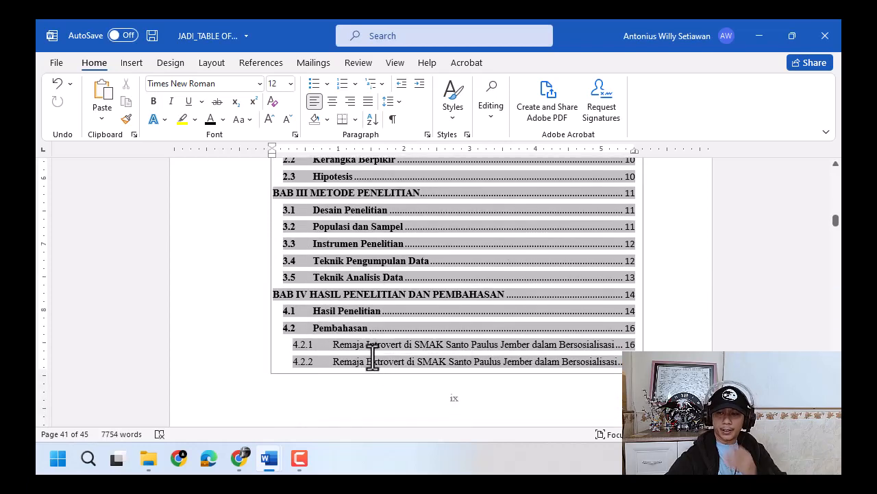
- Indent the Heading 2 entries (1.1, 1.2 and so on) in the table of contents to about 0.4" and their title tab stop to about 0.6"
{"action": "scroll", "coordinate": [519, 314], "scroll_direction": "up", "scroll_amount": 10}
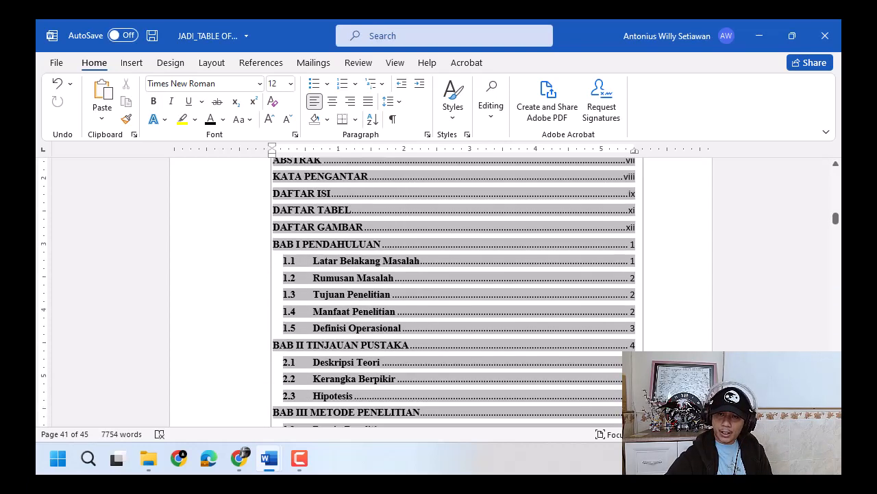
{"action": "scroll", "coordinate": [322, 216], "scroll_direction": "up", "scroll_amount": 1}
{"action": "scroll", "coordinate": [342, 211], "scroll_direction": "up", "scroll_amount": 1}
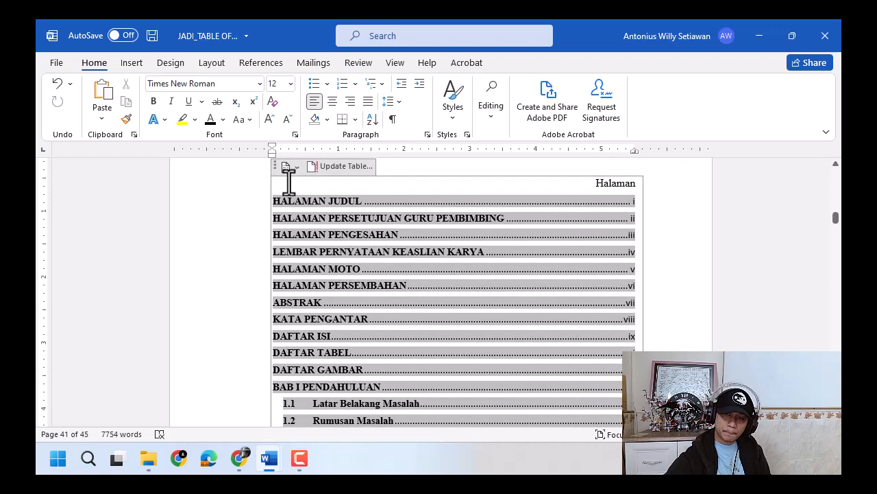
{"action": "left_click", "coordinate": [287, 181]}
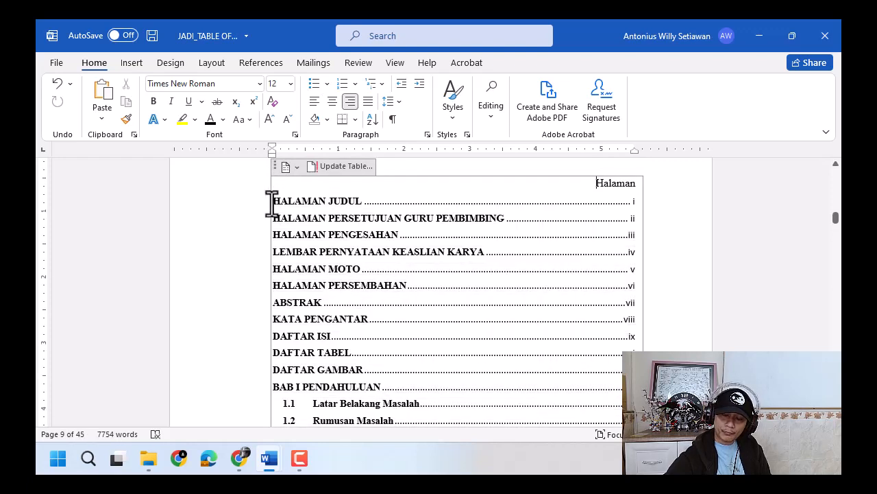
{"action": "left_click", "coordinate": [272, 203]}
{"action": "scroll", "coordinate": [272, 203], "scroll_direction": "down", "scroll_amount": 4}
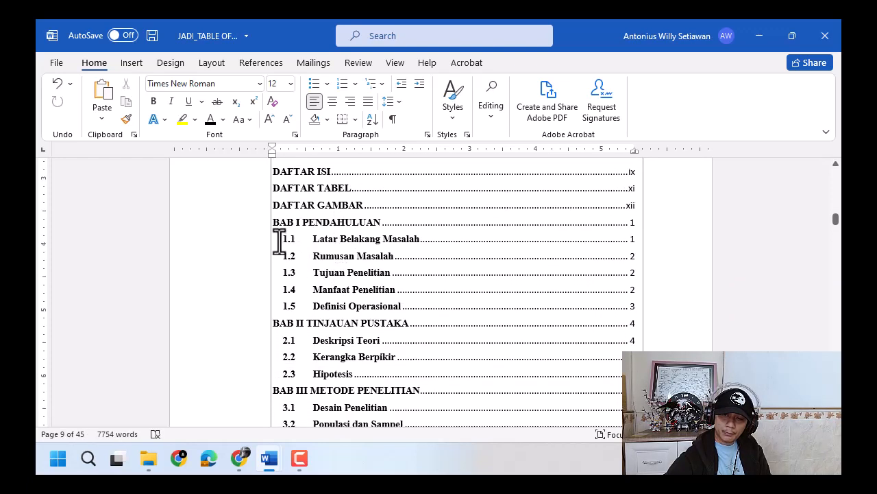
{"action": "left_click_drag", "start_coordinate": [285, 245], "coordinate": [629, 301]}
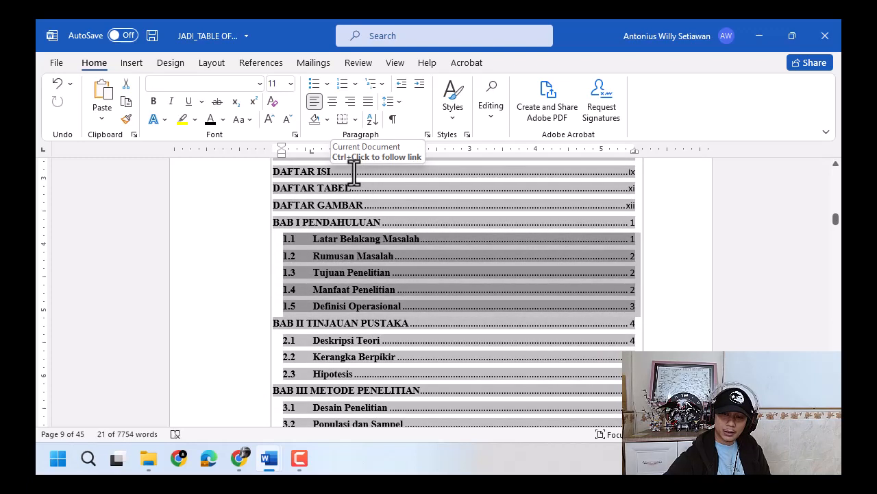
{"action": "left_click", "coordinate": [310, 250]}
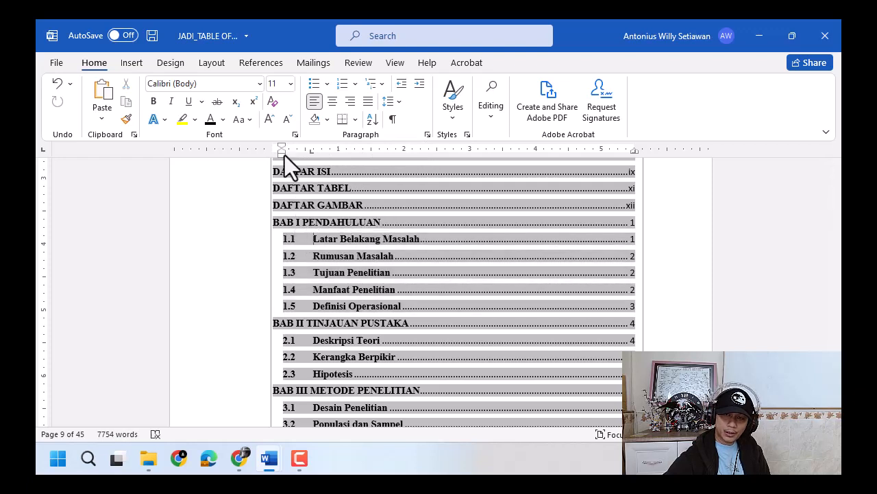
{"action": "left_click_drag", "start_coordinate": [283, 154], "coordinate": [301, 158]}
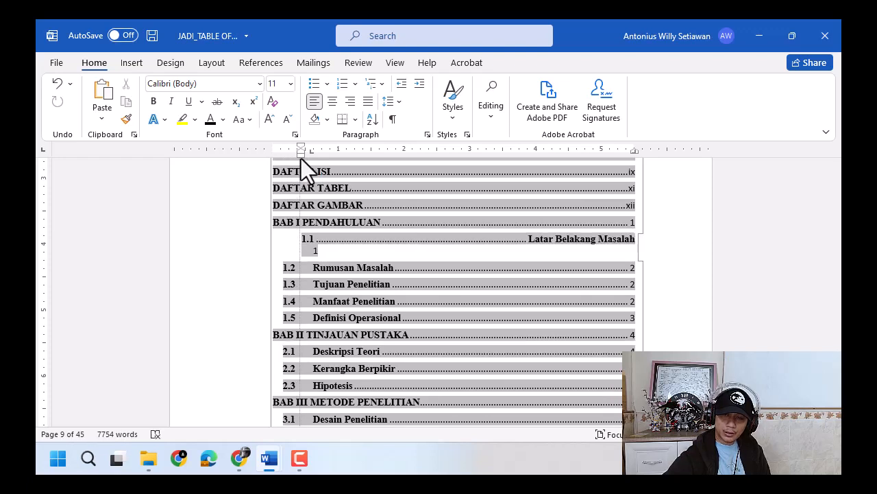
{"action": "left_click_drag", "start_coordinate": [301, 158], "coordinate": [295, 161]}
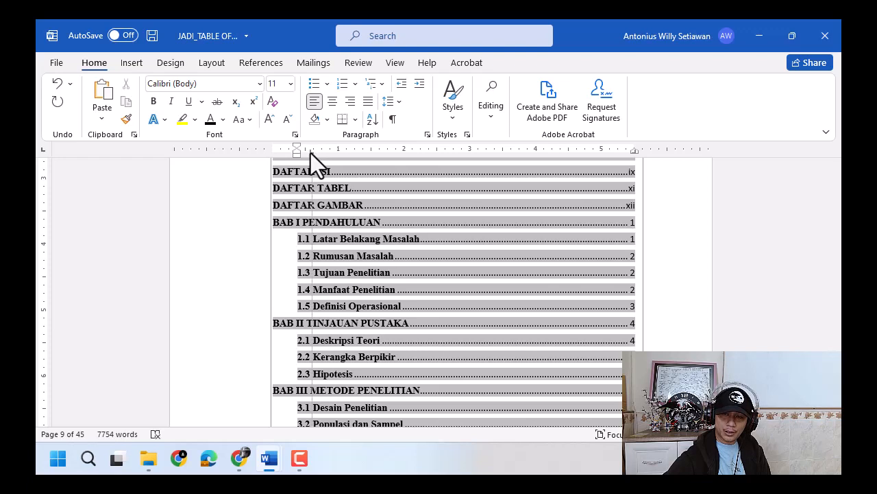
{"action": "left_click_drag", "start_coordinate": [310, 152], "coordinate": [313, 151]}
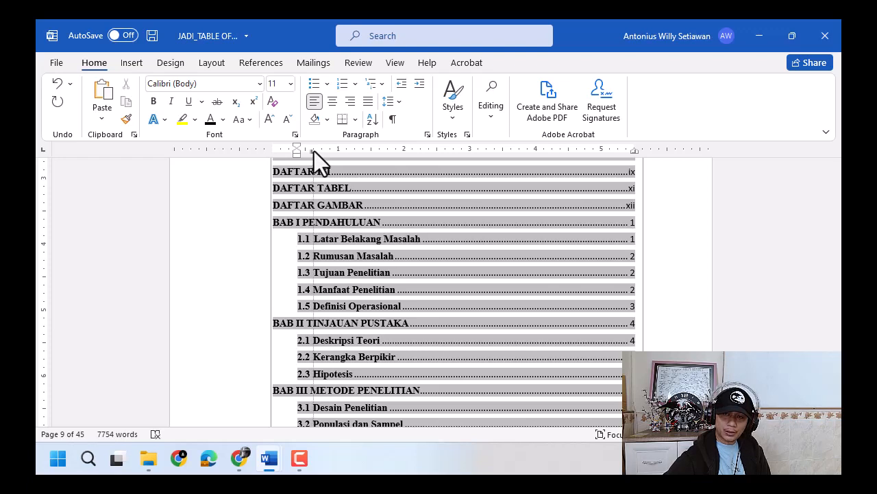
{"action": "left_click_drag", "start_coordinate": [316, 149], "coordinate": [315, 155]}
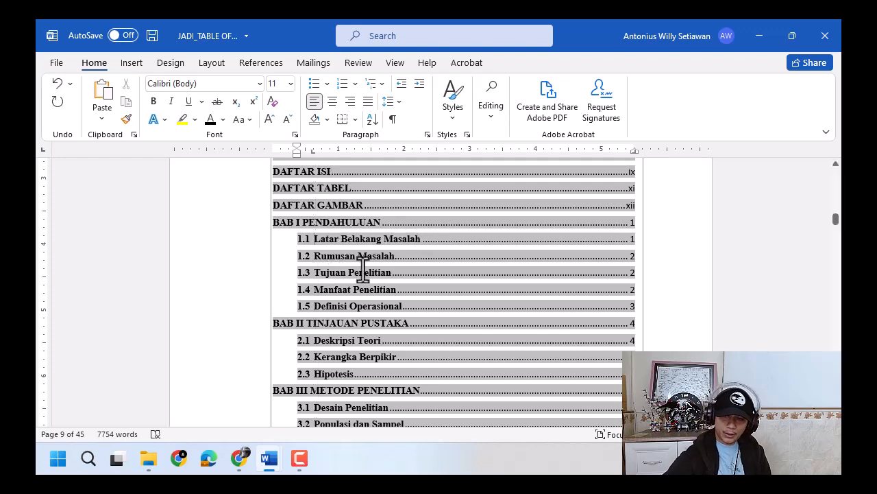
- Indent the Heading 3 entries (4.2.1 and 4.2.2) to about 0.6" and move their title tab stop to about 1"
{"action": "scroll", "coordinate": [361, 275], "scroll_direction": "down", "scroll_amount": 1}
{"action": "scroll", "coordinate": [358, 277], "scroll_direction": "down", "scroll_amount": 5}
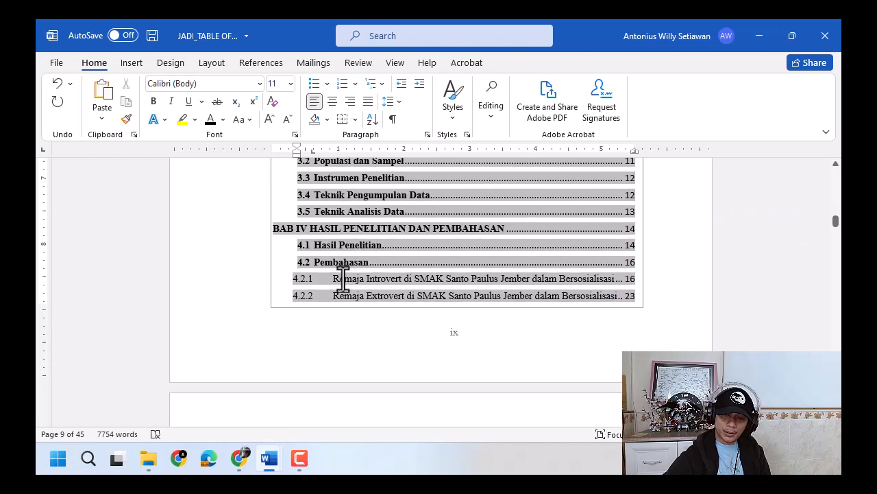
{"action": "left_click", "coordinate": [341, 277]}
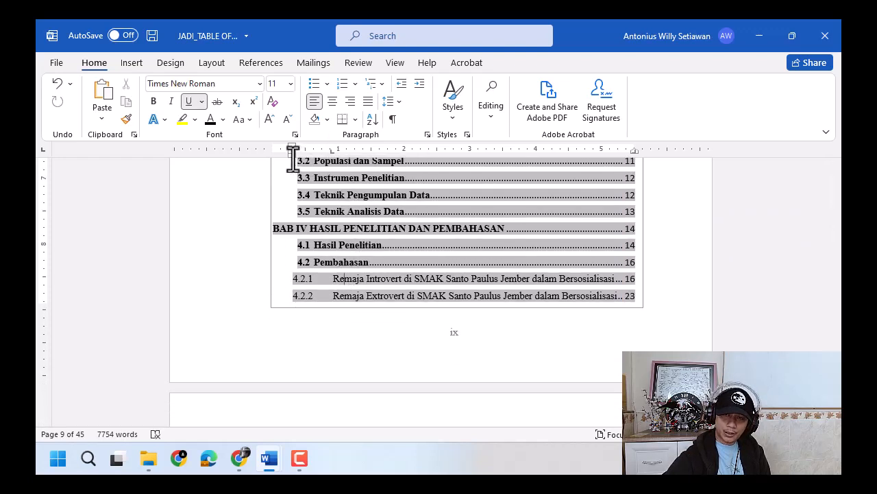
{"action": "mouse_move", "coordinate": [294, 155]}
{"action": "left_mouse_down"}
{"action": "mouse_move", "coordinate": [316, 161]}
{"action": "mouse_move", "coordinate": [338, 153]}
{"action": "left_mouse_up"}
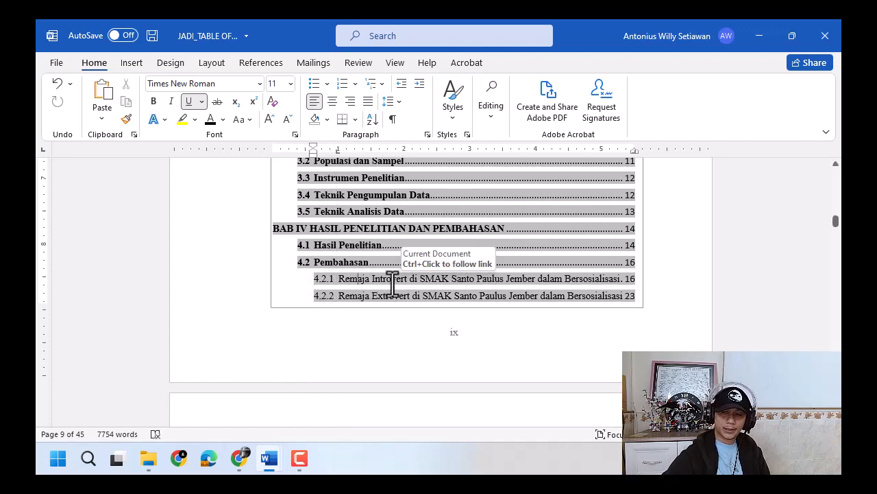
- Add spaces between the title and the dot leader in the contents entries from HALAMAN JUDUL to KATA PENGANTAR
{"action": "scroll", "coordinate": [392, 281], "scroll_direction": "up", "scroll_amount": 8}
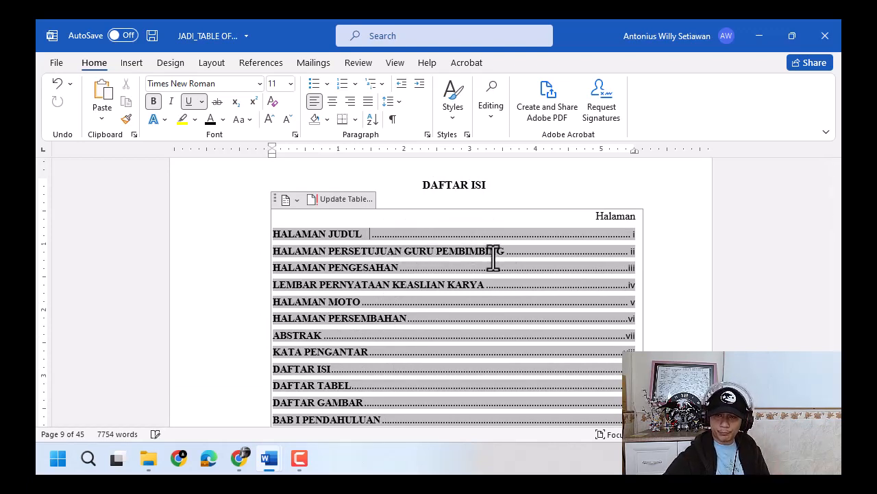
{"action": "left_click", "coordinate": [506, 253]}
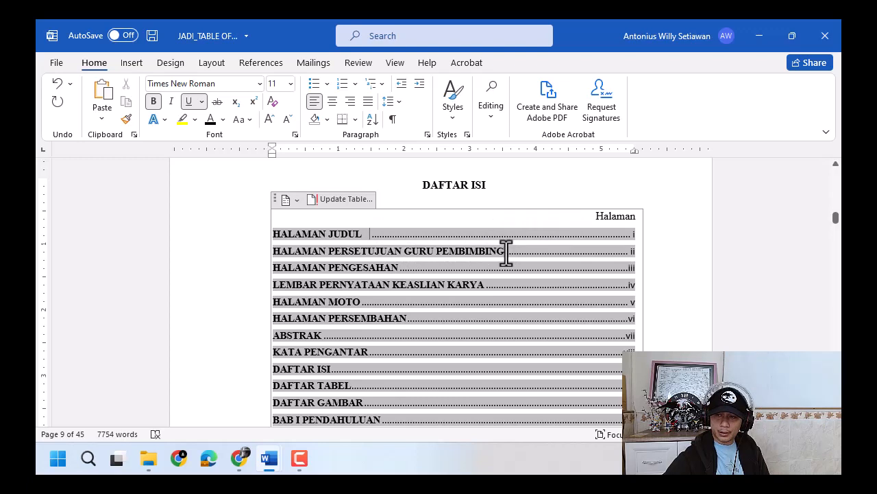
{"action": "left_click", "coordinate": [406, 268]}
{"action": "left_click", "coordinate": [483, 286]}
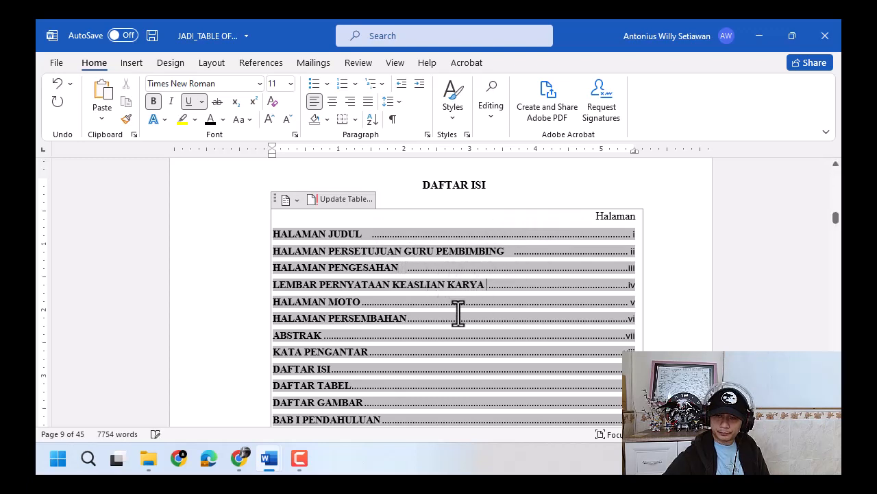
{"action": "left_click", "coordinate": [363, 301]}
{"action": "left_click", "coordinate": [408, 319]}
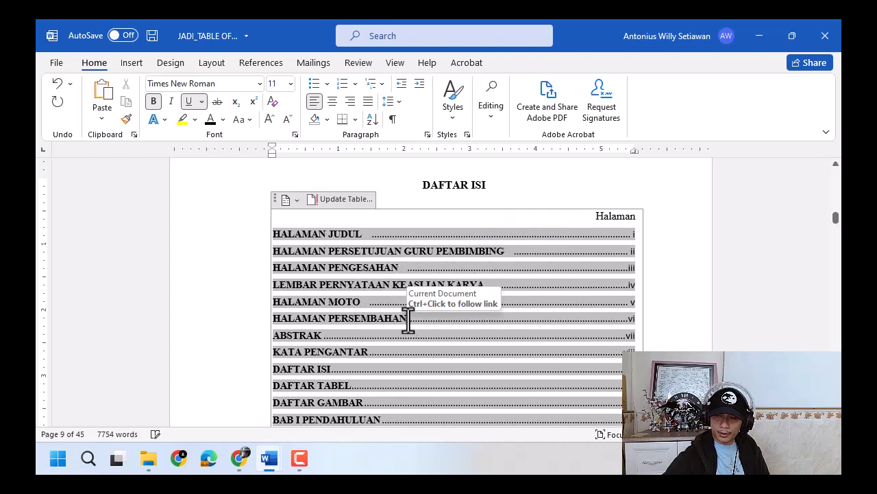
{"action": "left_click", "coordinate": [322, 336]}
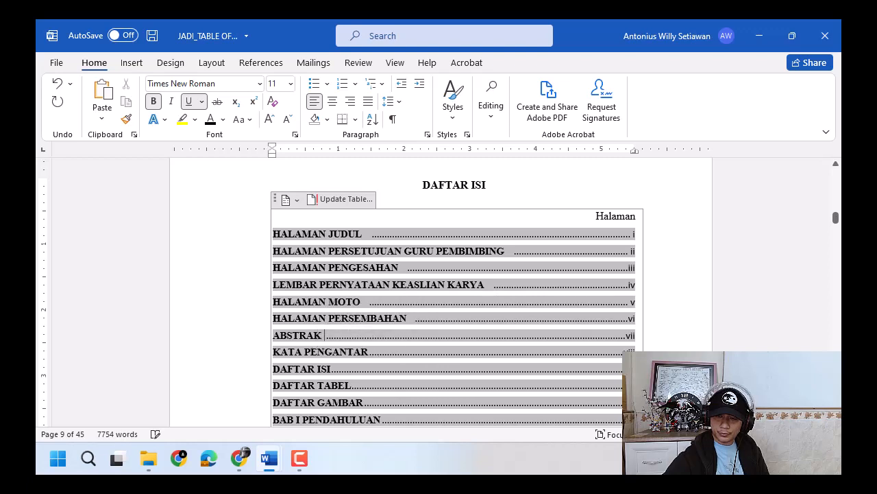
{"action": "left_click", "coordinate": [368, 352]}
{"action": "scroll", "coordinate": [353, 371], "scroll_direction": "down", "scroll_amount": 2}
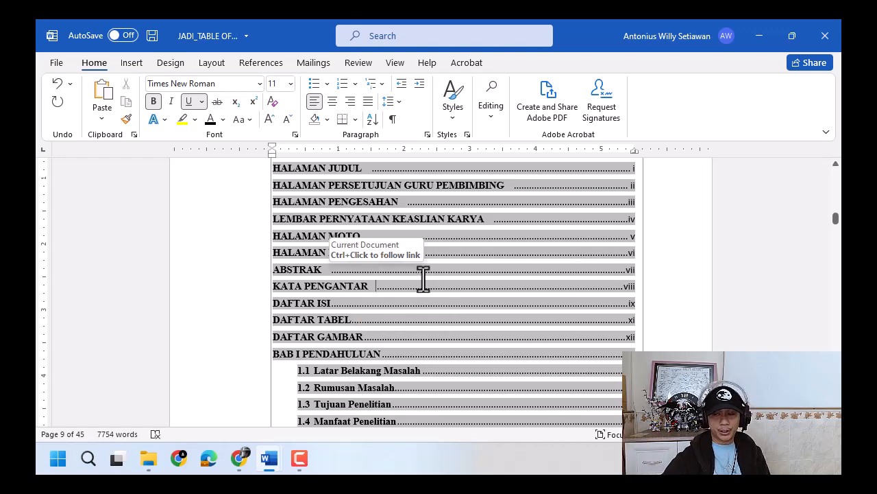
- Look at the page-number tab layout of the DAFTAR ISI page in JADI_ALL.docx and return to the automatic table of contents
{"action": "scroll", "coordinate": [539, 249], "scroll_direction": "up", "scroll_amount": 1}
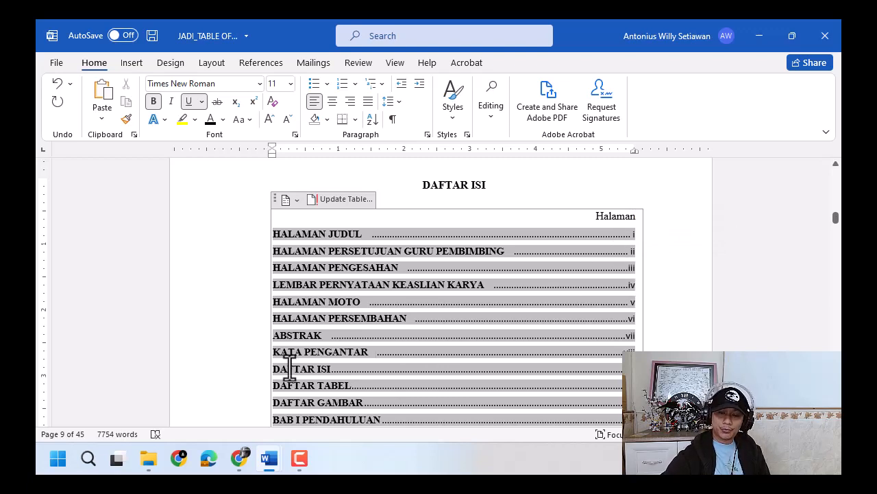
{"action": "mouse_move", "coordinate": [274, 464]}
{"action": "left_click", "coordinate": [381, 384]}
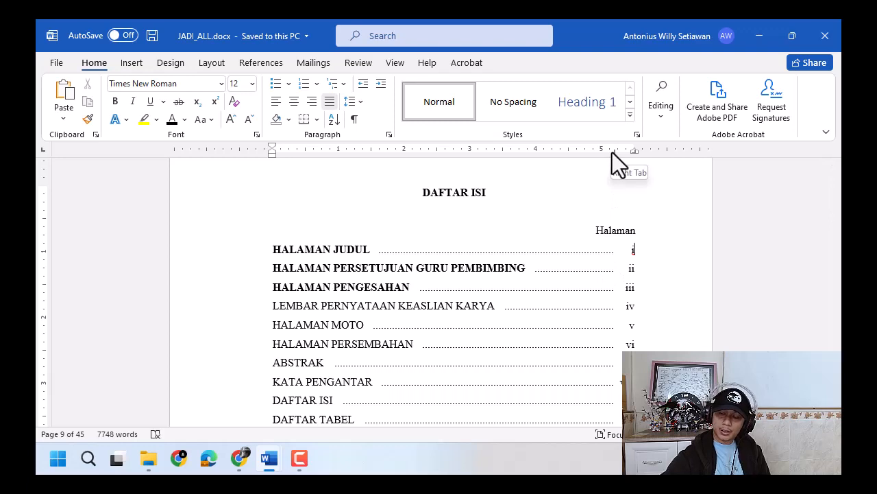
{"action": "left_click", "coordinate": [760, 37]}
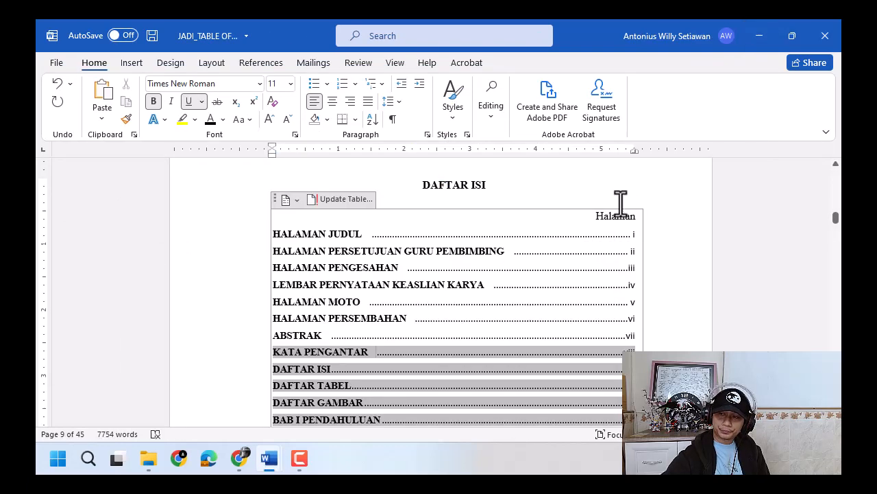
- Check the tab stop position, alignment and leader settings of the HALAMAN JUDUL entry without changing them
{"action": "left_click", "coordinate": [601, 238]}
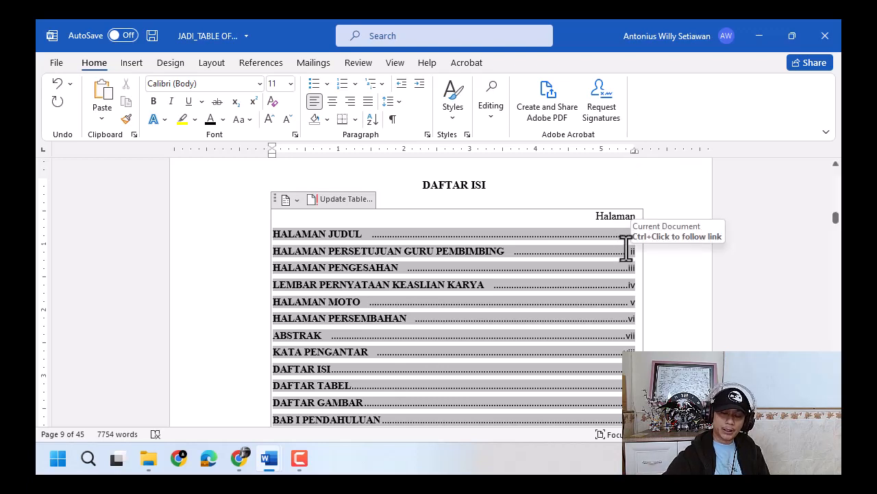
{"action": "double_click", "coordinate": [635, 152]}
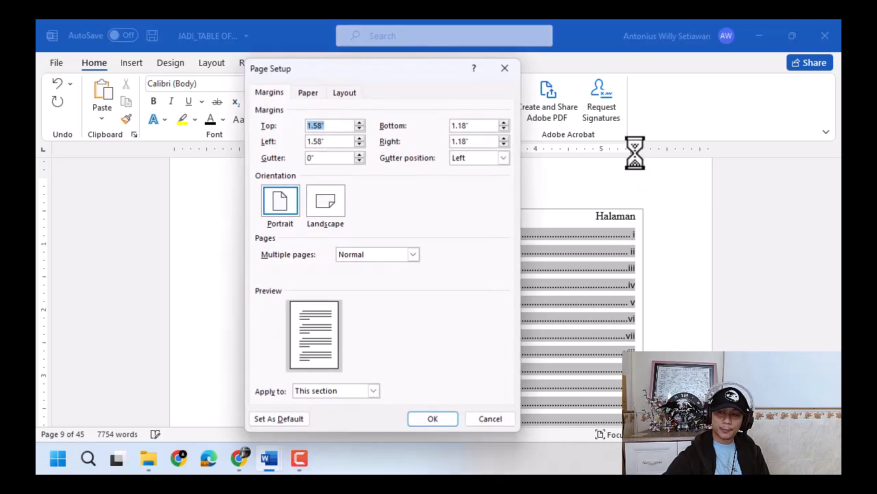
{"action": "key", "text": "Escape"}
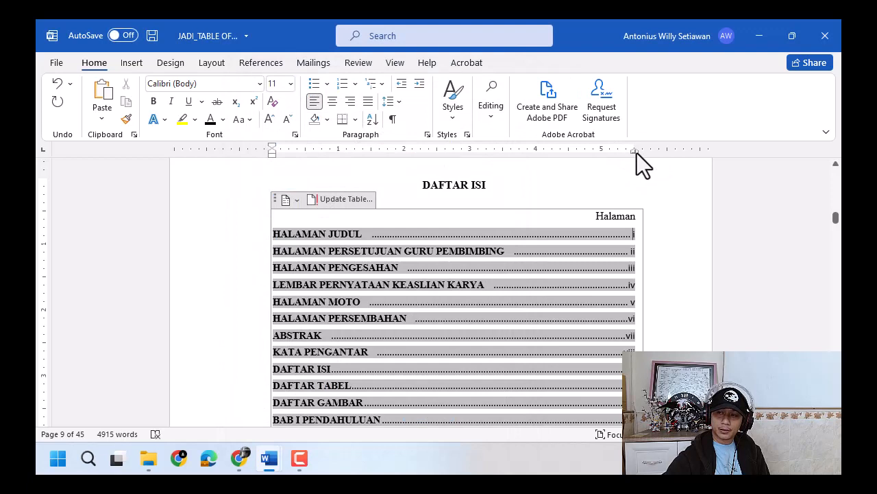
{"action": "double_click", "coordinate": [636, 153]}
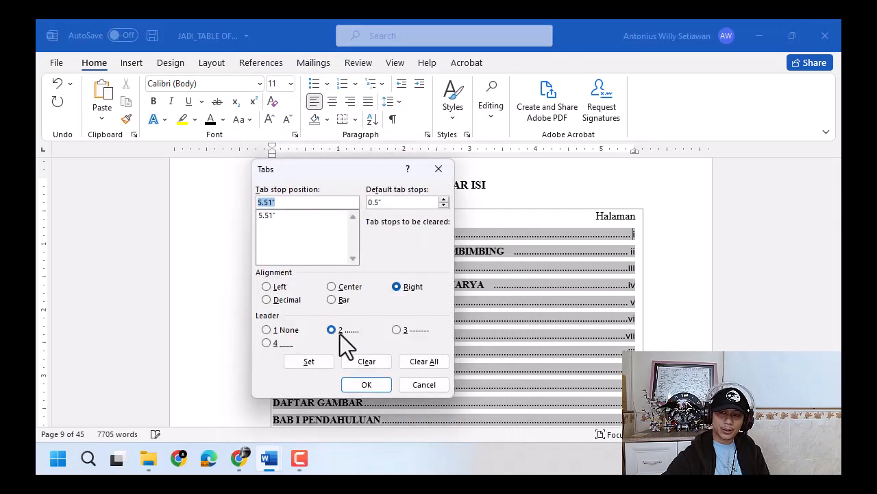
{"action": "left_click", "coordinate": [414, 384]}
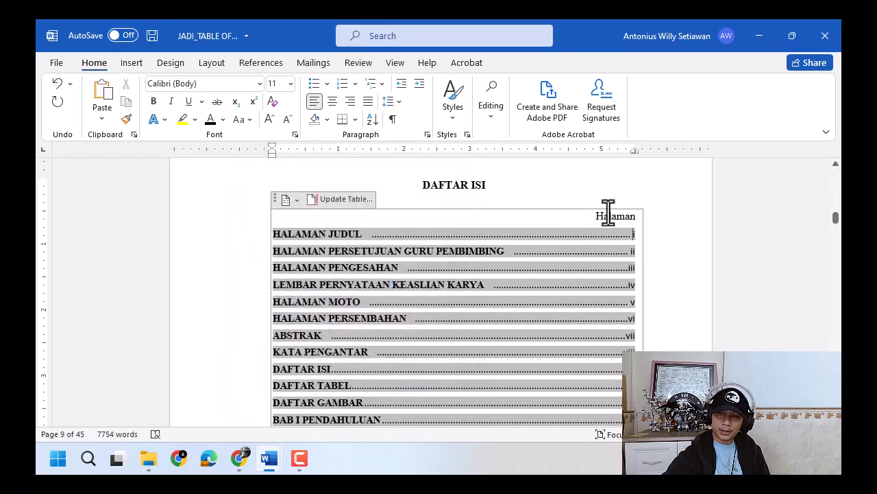
- Move the page-number tab stop of the Heading 1 entries inward to about 5.2", ending their dot leaders before the right margin
{"action": "left_click_drag", "start_coordinate": [634, 151], "coordinate": [576, 156]}
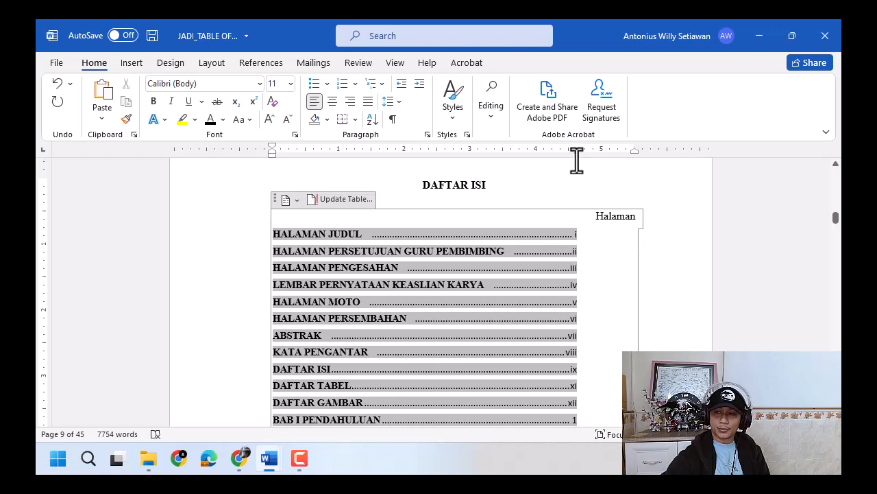
{"action": "left_click_drag", "start_coordinate": [577, 157], "coordinate": [614, 155]}
{"action": "scroll", "coordinate": [642, 290], "scroll_direction": "down", "scroll_amount": 3}
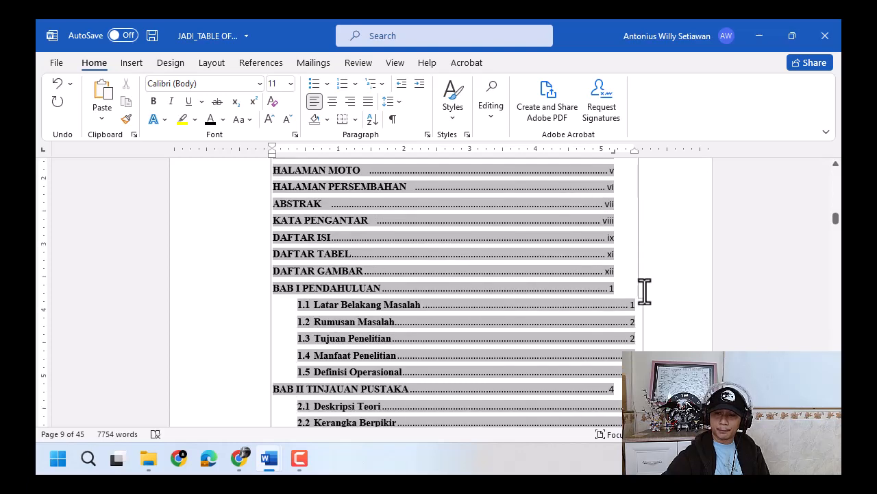
- Move the page-number tab stop of the Heading 2 entries to about 5.2" to align with the chapter entries
{"action": "scroll", "coordinate": [596, 317], "scroll_direction": "down", "scroll_amount": 1}
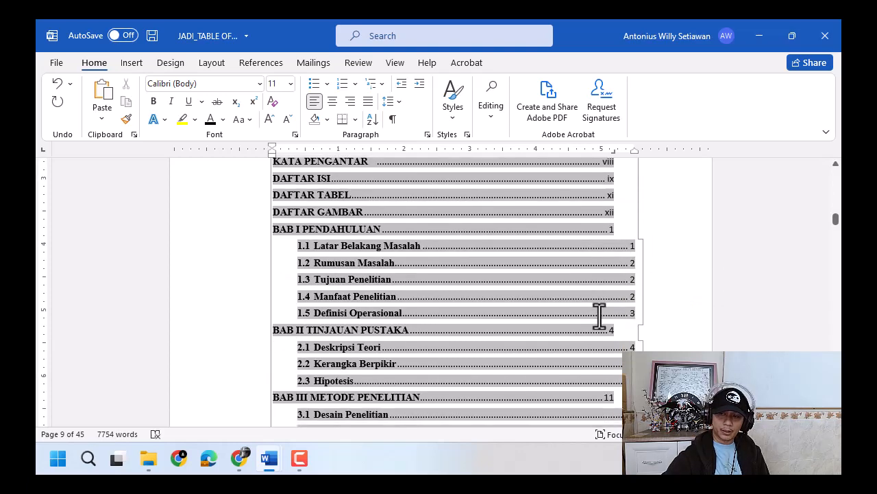
{"action": "scroll", "coordinate": [599, 312], "scroll_direction": "up", "scroll_amount": 3}
{"action": "scroll", "coordinate": [617, 335], "scroll_direction": "down", "scroll_amount": 1}
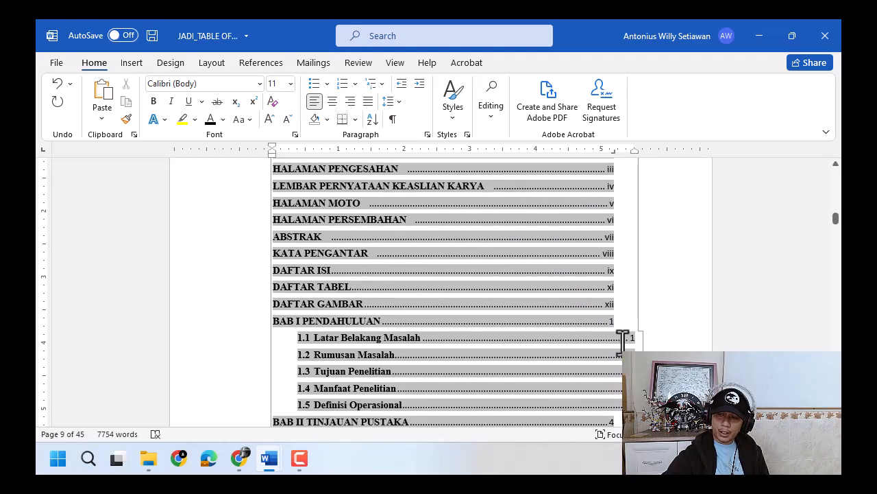
{"action": "left_click", "coordinate": [622, 337]}
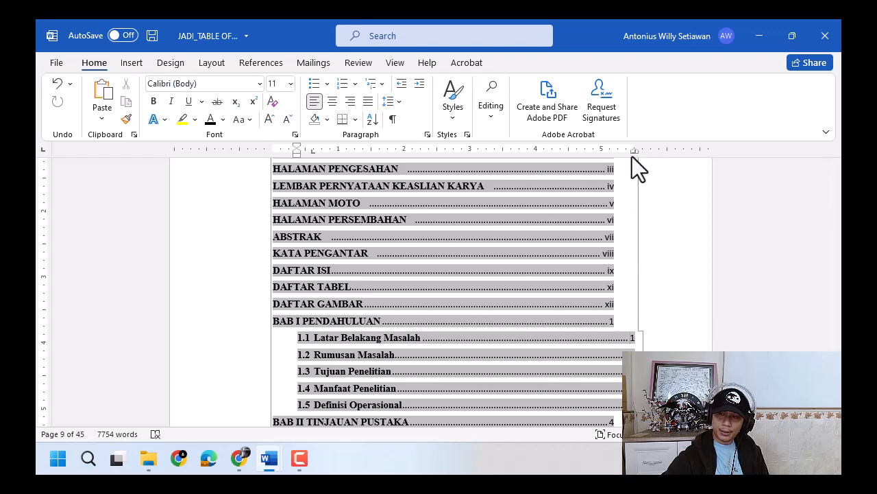
{"action": "left_click_drag", "start_coordinate": [637, 152], "coordinate": [615, 156]}
- Move the page-number tab stop of the Heading 3 entries below 4.2 Pembahasan to about 5.2"
{"action": "scroll", "coordinate": [629, 278], "scroll_direction": "down", "scroll_amount": 8}
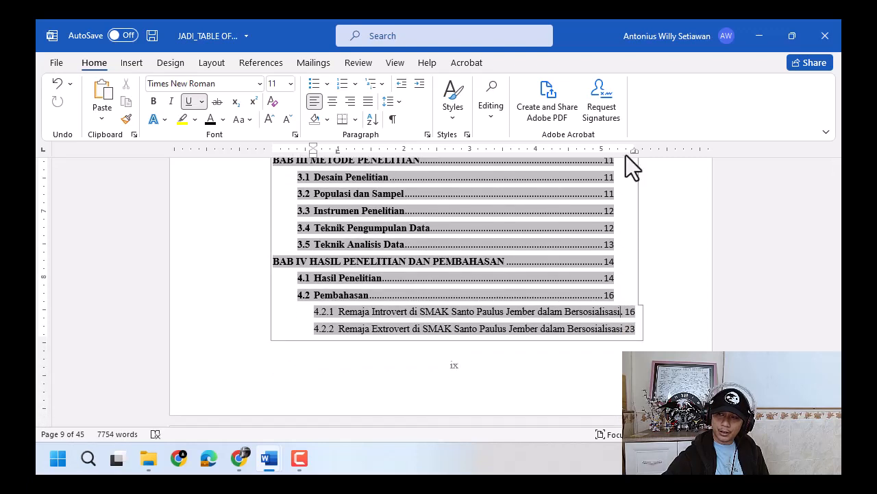
{"action": "left_click_drag", "start_coordinate": [633, 154], "coordinate": [614, 154]}
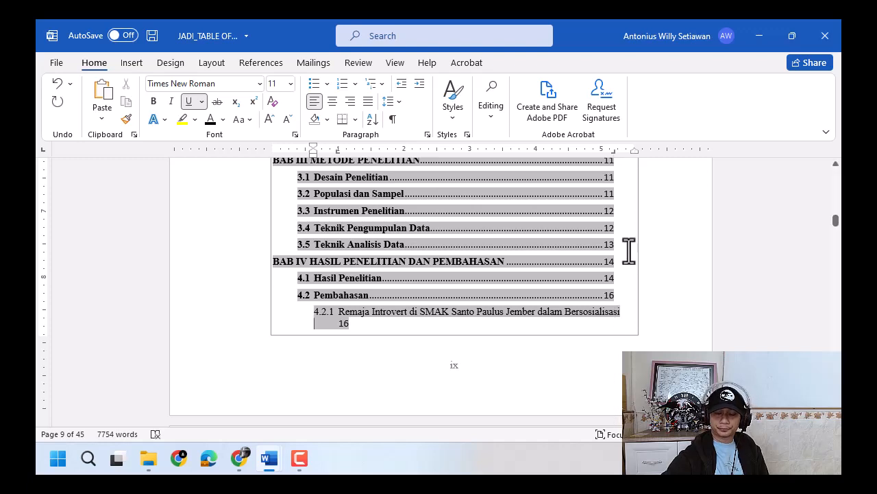
{"action": "scroll", "coordinate": [553, 313], "scroll_direction": "up", "scroll_amount": 8}
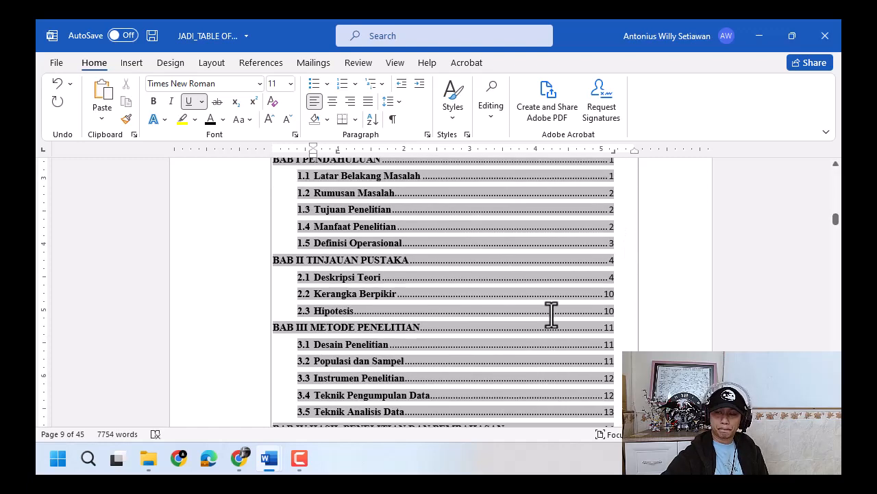
- Switch to JADI_ALL.docx to check the ruler tab stops of its HALAMAN JUDUL line, and return to the table-of-contents document
{"action": "scroll", "coordinate": [576, 254], "scroll_direction": "up", "scroll_amount": 2}
{"action": "left_click", "coordinate": [605, 199]}
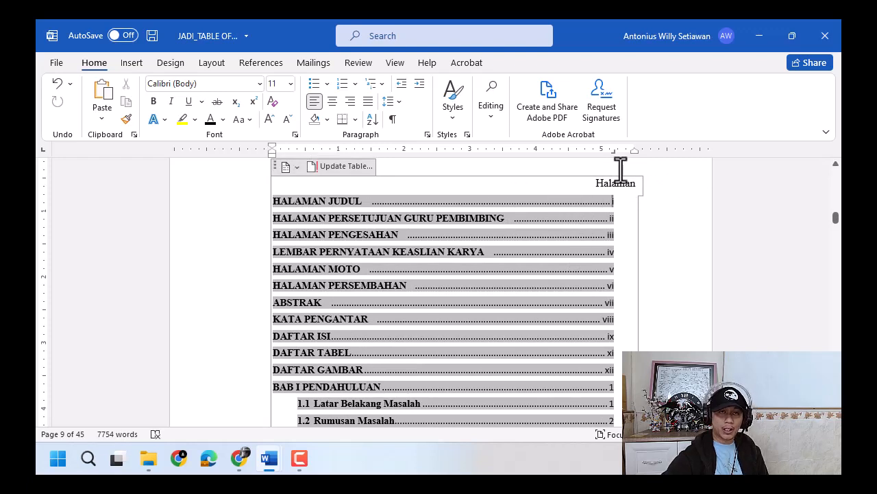
{"action": "mouse_move", "coordinate": [274, 461]}
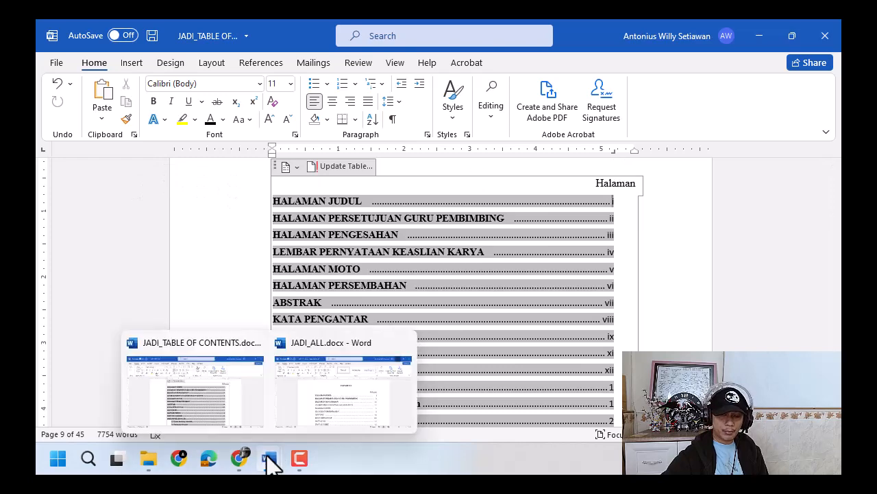
{"action": "left_click", "coordinate": [314, 407]}
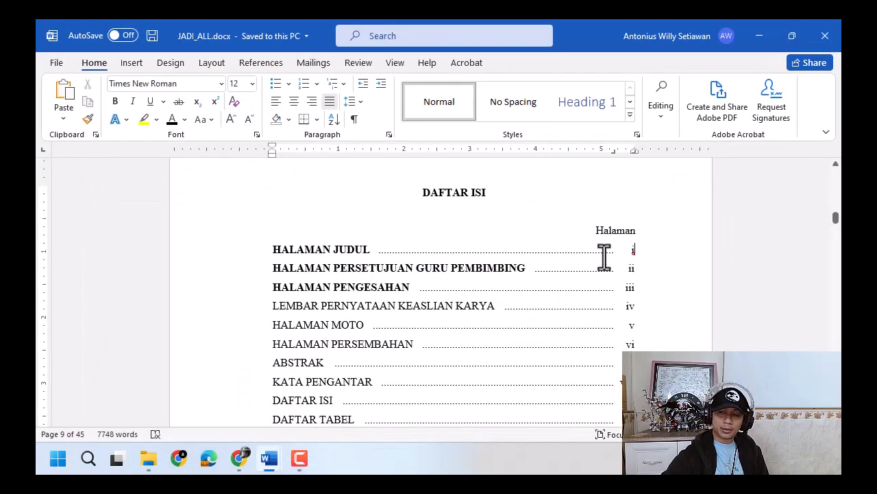
{"action": "left_click", "coordinate": [604, 256]}
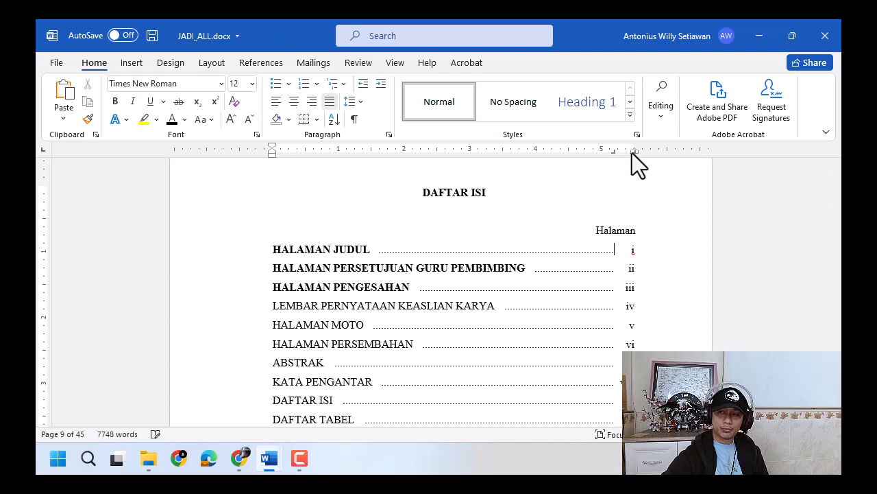
{"action": "left_click_drag", "start_coordinate": [634, 152], "coordinate": [636, 153]}
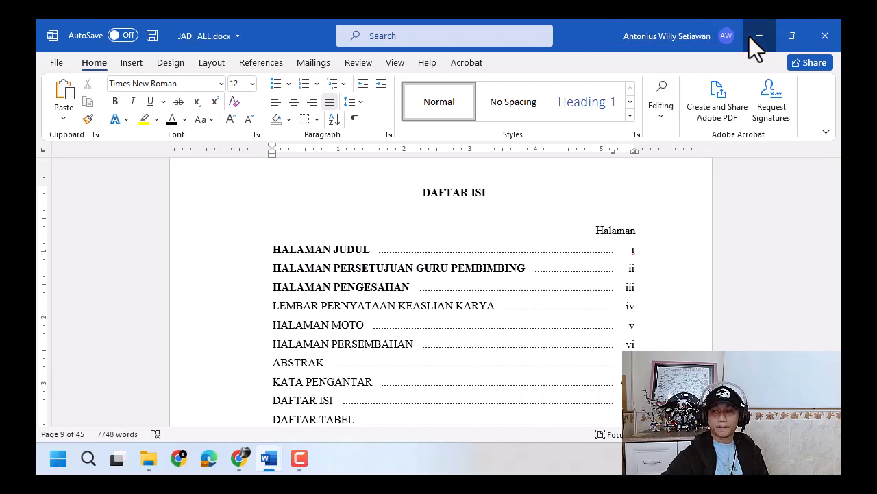
{"action": "key", "text": "alt+Tab"}
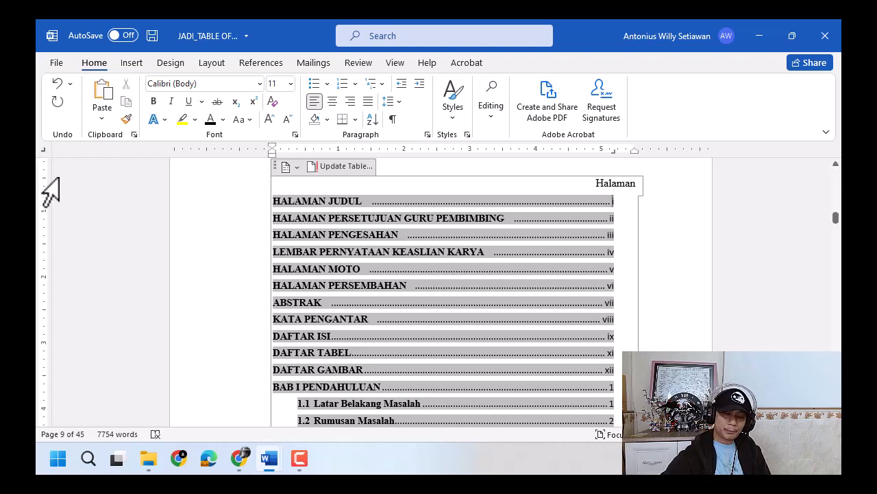
- Add a second, right-aligned tab stop at the right margin, about 5.5", to the Heading 1, 2 and 3 entries
{"action": "left_click_drag", "start_coordinate": [622, 153], "coordinate": [634, 152]}
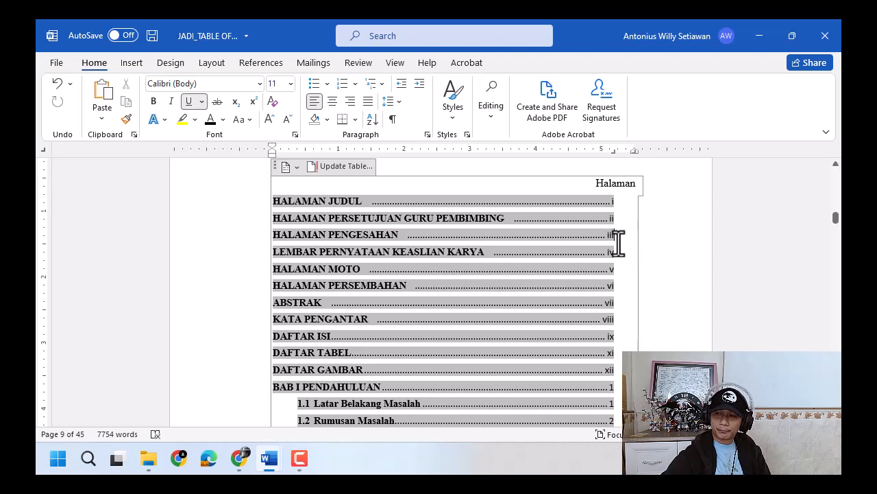
{"action": "scroll", "coordinate": [633, 227], "scroll_direction": "down", "scroll_amount": 4}
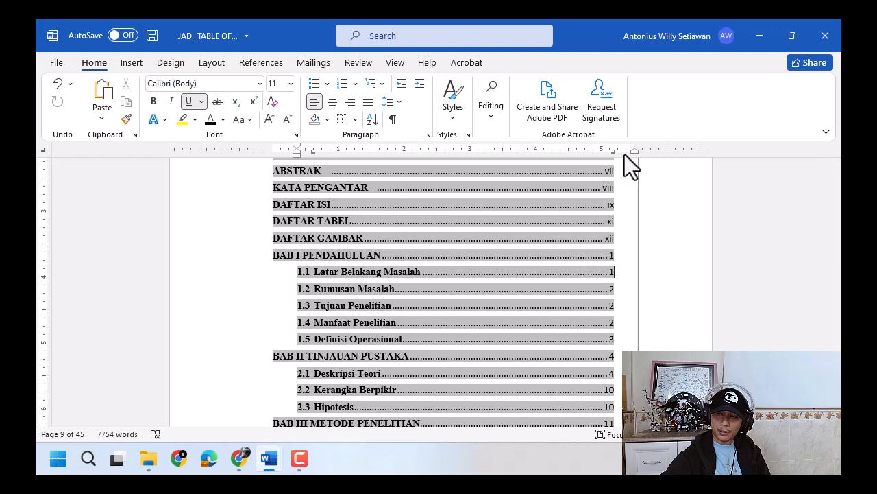
{"action": "left_click_drag", "start_coordinate": [625, 155], "coordinate": [634, 155]}
{"action": "scroll", "coordinate": [608, 291], "scroll_direction": "down", "scroll_amount": 4}
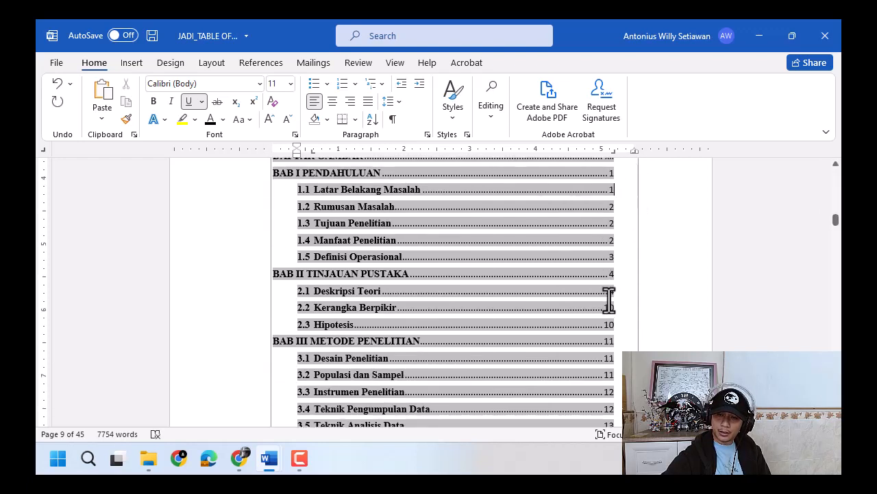
{"action": "scroll", "coordinate": [616, 297], "scroll_direction": "down", "scroll_amount": 1}
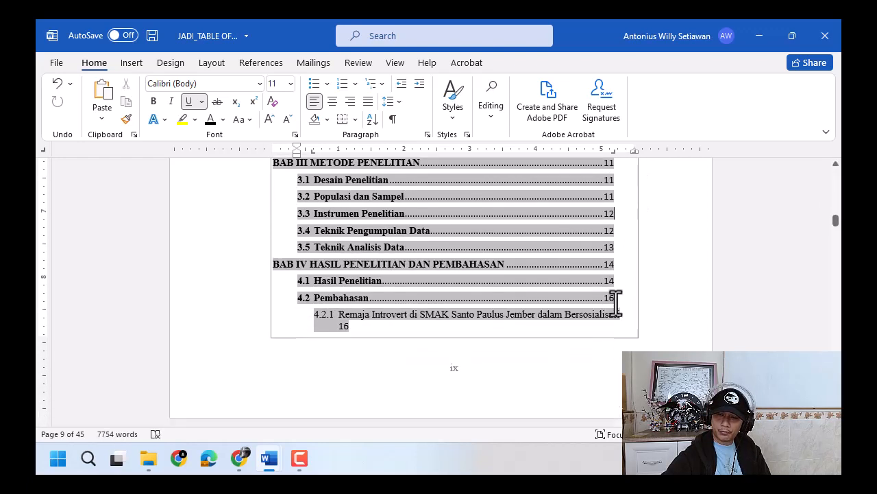
{"action": "left_click", "coordinate": [620, 315]}
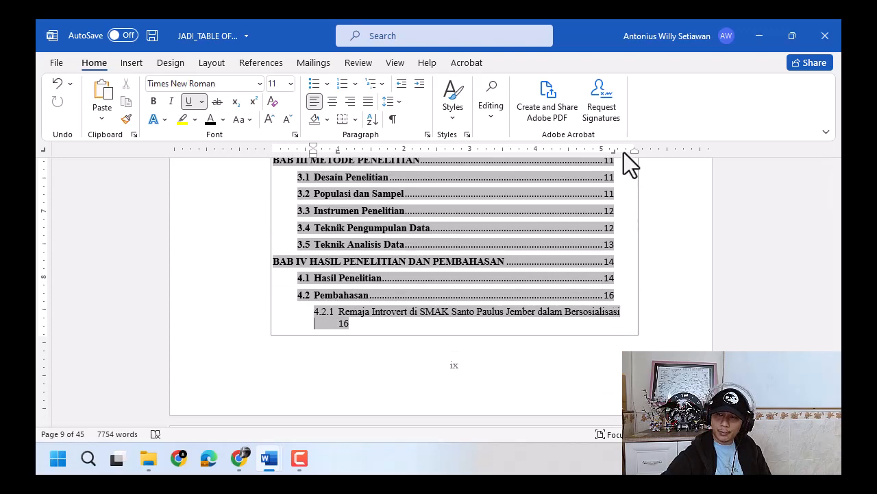
{"action": "left_click_drag", "start_coordinate": [624, 153], "coordinate": [634, 154]}
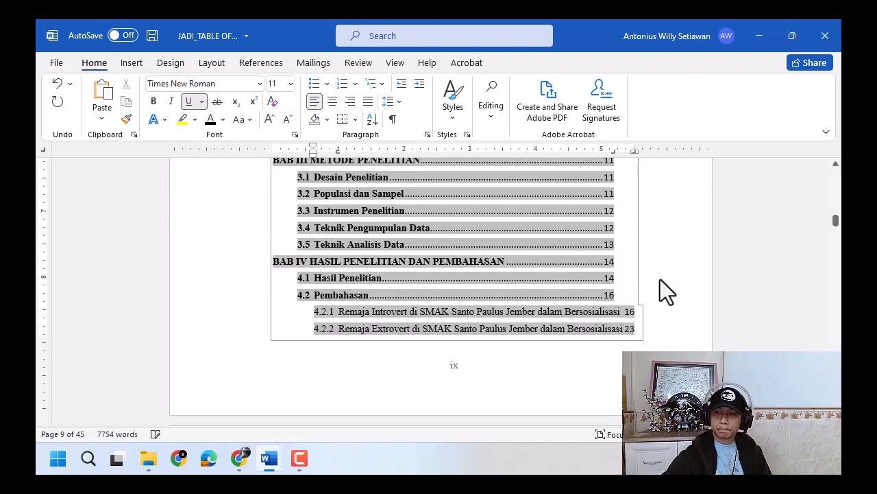
- Insert a tab before the page numbers of HALAMAN JUDUL through LEMBAR PERNYATAAN KEASLIAN KARYA, moving them to the right margin
{"action": "scroll", "coordinate": [660, 286], "scroll_direction": "up", "scroll_amount": 7}
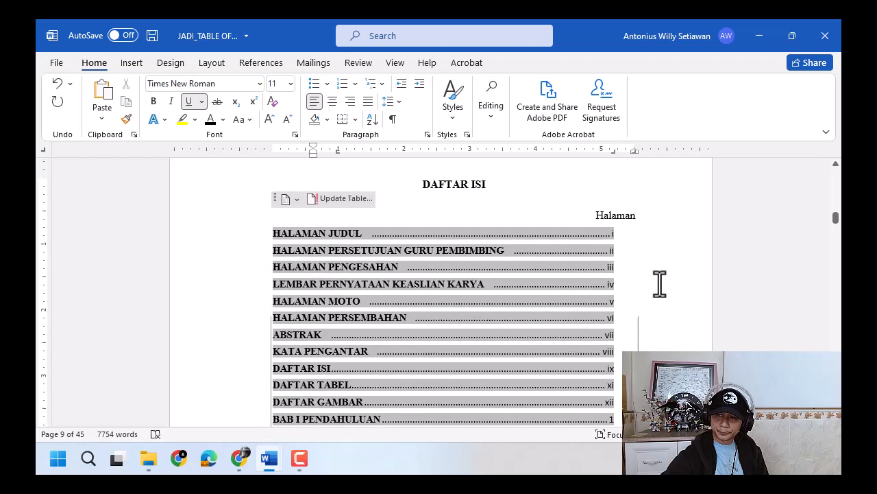
{"action": "left_click", "coordinate": [635, 308]}
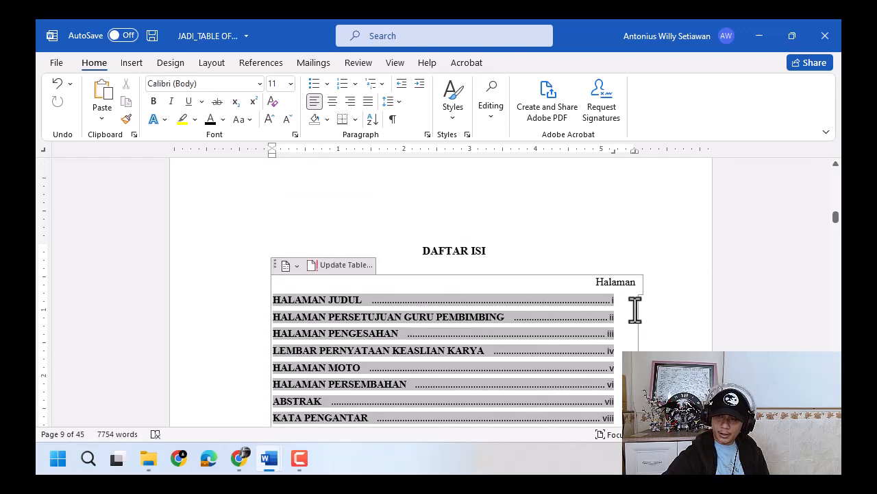
{"action": "scroll", "coordinate": [634, 305], "scroll_direction": "down", "scroll_amount": 3}
{"action": "key", "text": "ctrl+z"}
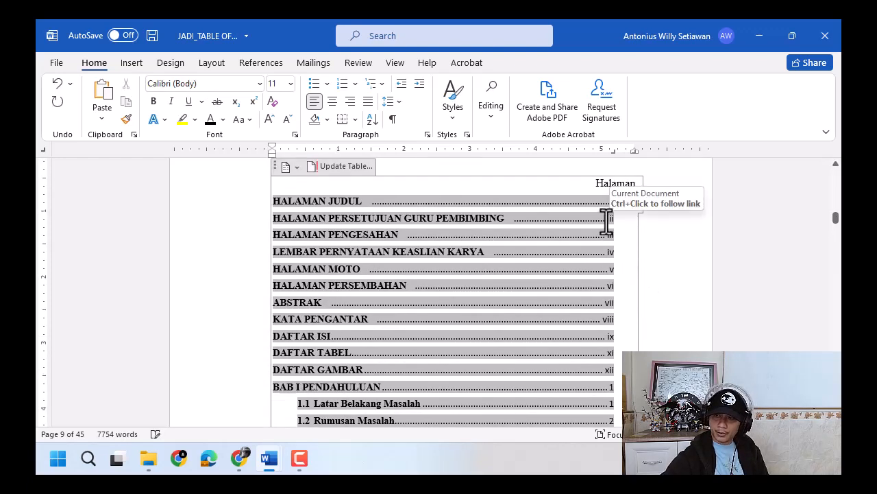
{"action": "key", "text": "Tab"}
{"action": "left_click", "coordinate": [608, 236]}
{"action": "key", "text": "Tab"}
{"action": "left_click", "coordinate": [608, 254]}
{"action": "key", "text": "Tab"}
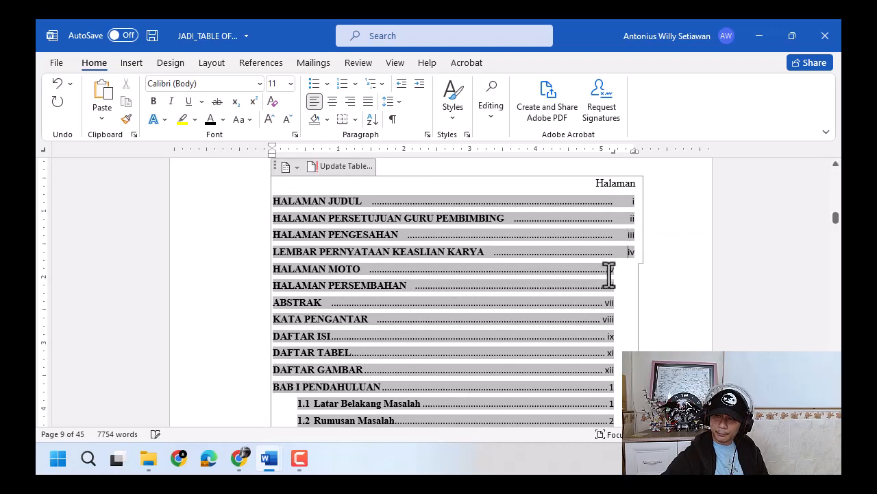
- Move the page numbers of HALAMAN MOTO through DAFTAR GAMBAR to the right margin with a tab before each number
{"action": "left_click", "coordinate": [610, 272]}
{"action": "key", "text": "Tab"}
{"action": "left_click", "coordinate": [608, 285]}
{"action": "key", "text": "Tab"}
{"action": "left_click", "coordinate": [606, 302]}
{"action": "key", "text": "Tab"}
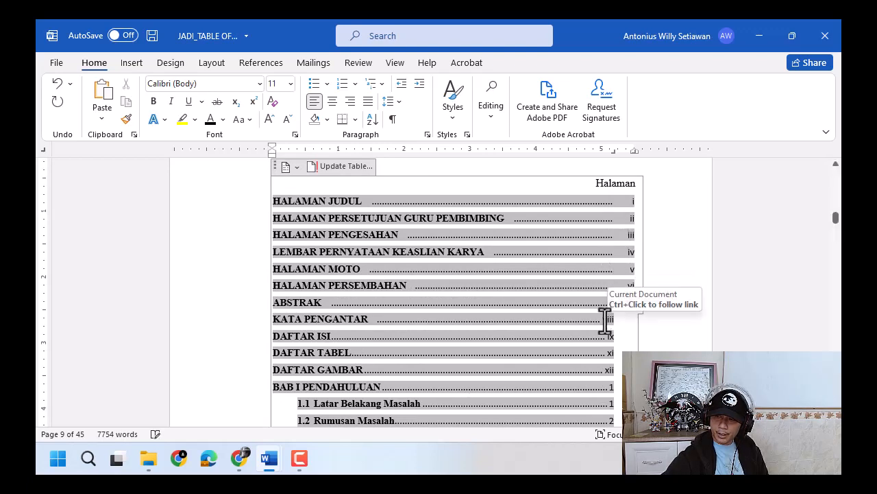
{"action": "left_click", "coordinate": [605, 320]}
{"action": "key", "text": "Tab"}
{"action": "left_click", "coordinate": [608, 336]}
{"action": "key", "text": "Tab"}
{"action": "left_click", "coordinate": [607, 352]}
{"action": "key", "text": "Tab"}
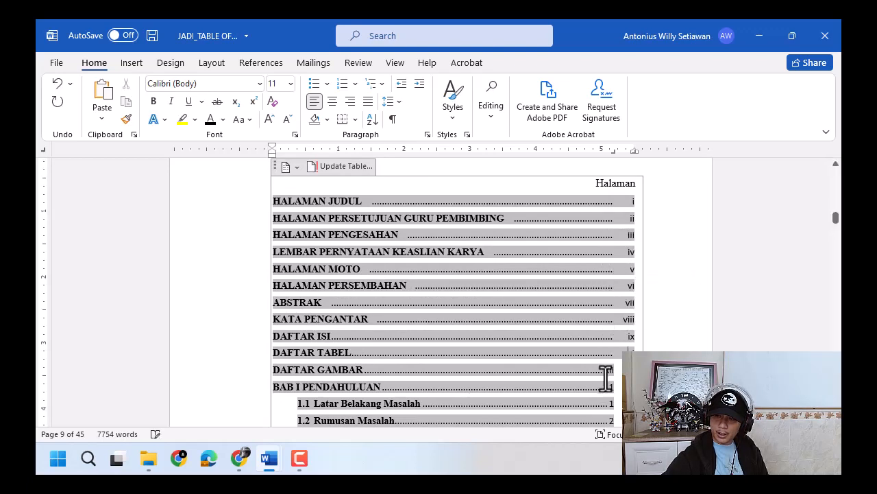
{"action": "left_click", "coordinate": [608, 370]}
{"action": "key", "text": "Tab"}
- Insert a tab before the page numbers of BAB I PENDAHULUAN and its subsections 1.1 to 1.5
{"action": "left_click", "coordinate": [608, 386]}
{"action": "key", "text": "Tab"}
{"action": "left_click", "coordinate": [608, 404]}
{"action": "key", "text": "Tab"}
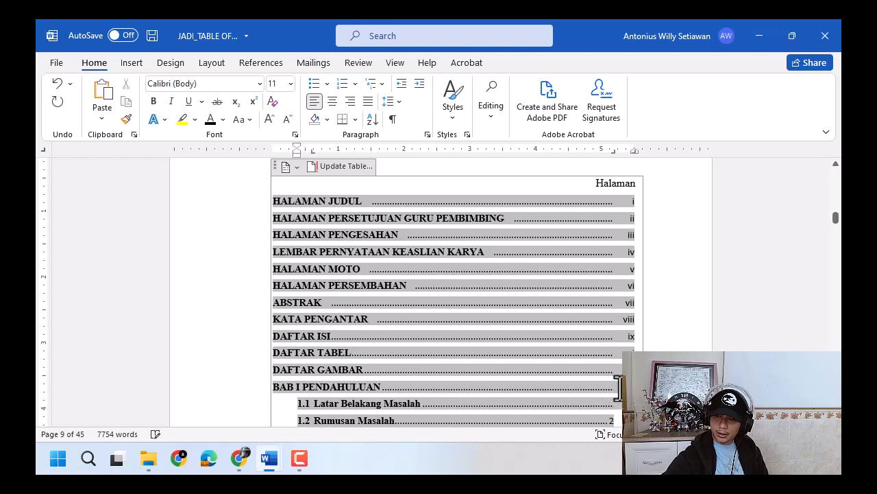
{"action": "scroll", "coordinate": [617, 363], "scroll_direction": "down", "scroll_amount": 3}
{"action": "left_click", "coordinate": [609, 323]}
{"action": "key", "text": "Tab"}
{"action": "left_click", "coordinate": [610, 339]}
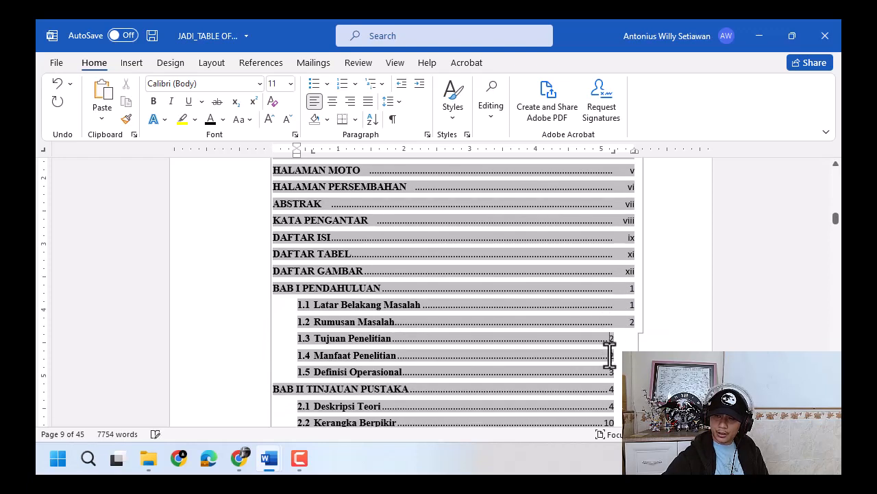
{"action": "key", "text": "Tab"}
{"action": "left_click", "coordinate": [609, 355]}
- Insert a tab before the page numbers of BAB II TINJAUAN PUSTAKA and its subsections 2.1 to 2.3
{"action": "left_click", "coordinate": [610, 390]}
{"action": "key", "text": "Tab"}
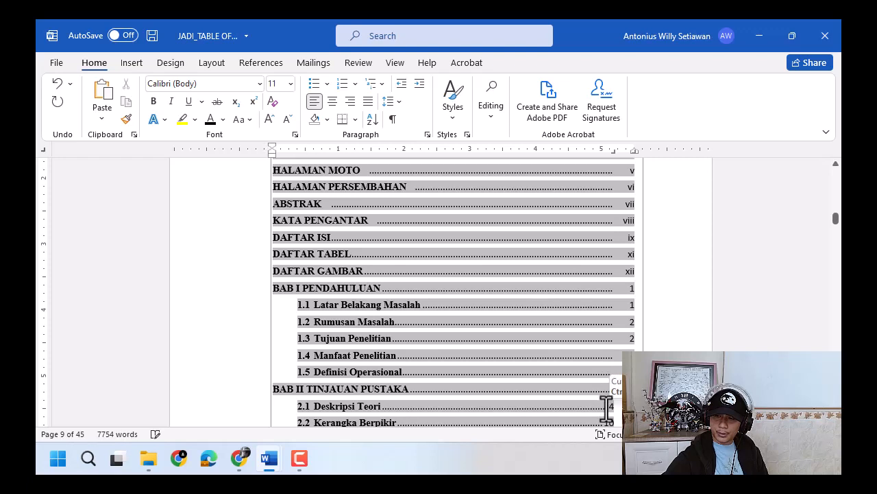
{"action": "left_click", "coordinate": [609, 408]}
{"action": "key", "text": "Tab"}
{"action": "scroll", "coordinate": [609, 384], "scroll_direction": "down", "scroll_amount": 4}
{"action": "left_click", "coordinate": [604, 291]}
{"action": "key", "text": "Tab"}
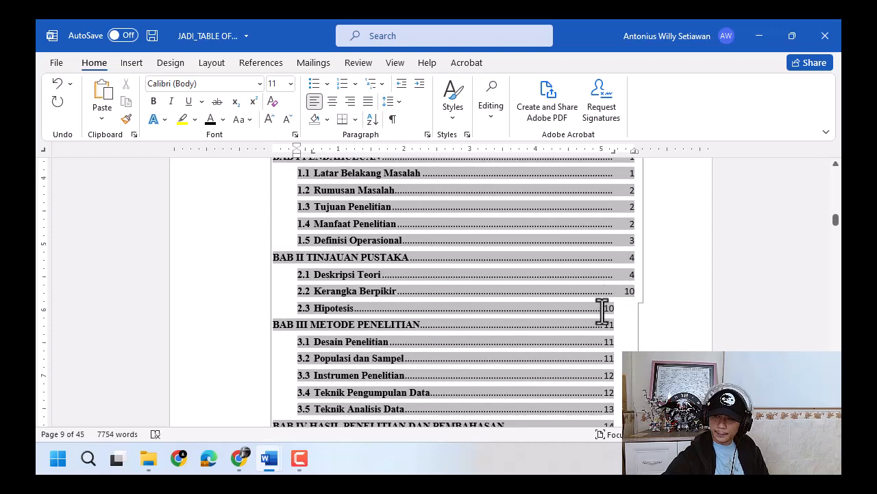
{"action": "left_click", "coordinate": [605, 307]}
{"action": "key", "text": "Tab"}
- Insert a tab before the page numbers of BAB III METODE PENELITIAN and its subsections 3.1 to 3.5
{"action": "left_click", "coordinate": [605, 324]}
{"action": "key", "text": "Tab"}
{"action": "left_click", "coordinate": [605, 341]}
{"action": "key", "text": "Tab"}
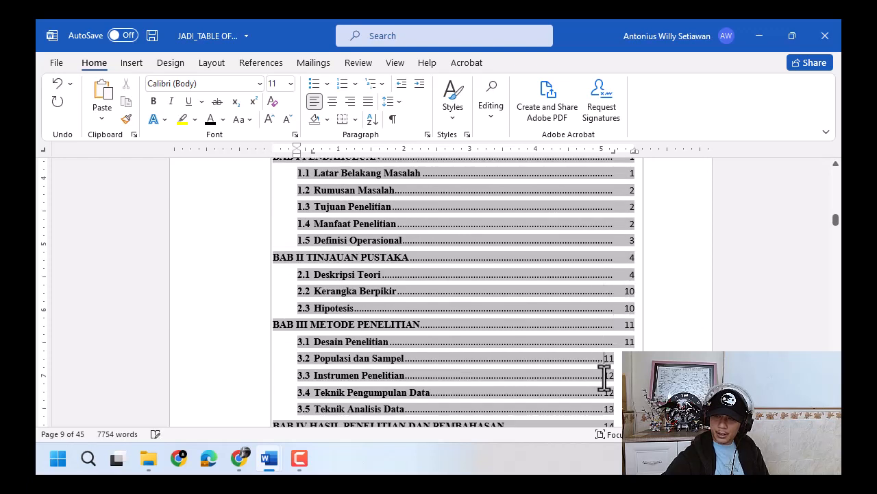
{"action": "left_click", "coordinate": [604, 358]}
{"action": "key", "text": "Tab"}
{"action": "left_click", "coordinate": [605, 375]}
{"action": "key", "text": "Tab"}
{"action": "left_click", "coordinate": [604, 392]}
{"action": "key", "text": "Tab"}
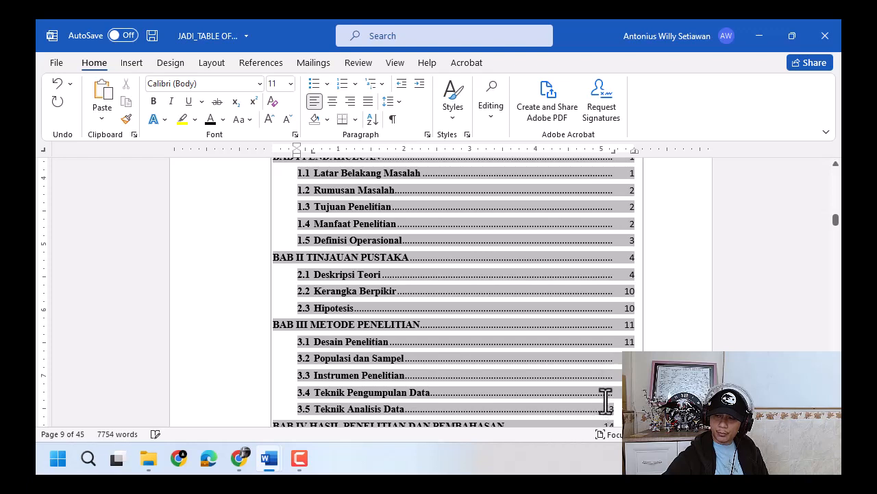
{"action": "left_click", "coordinate": [606, 406]}
{"action": "key", "text": "Tab"}
- Insert a tab before the page numbers of BAB IV, 4.1 Hasil Penelitian and 4.2 Pembahasan, undoing misplaced tabs
{"action": "scroll", "coordinate": [609, 384], "scroll_direction": "down", "scroll_amount": 2}
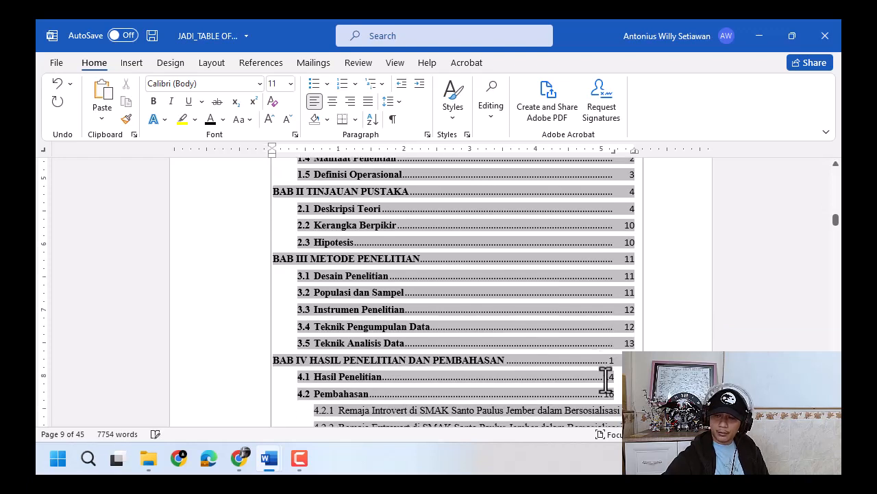
{"action": "left_click", "coordinate": [606, 377]}
{"action": "key", "text": "Tab"}
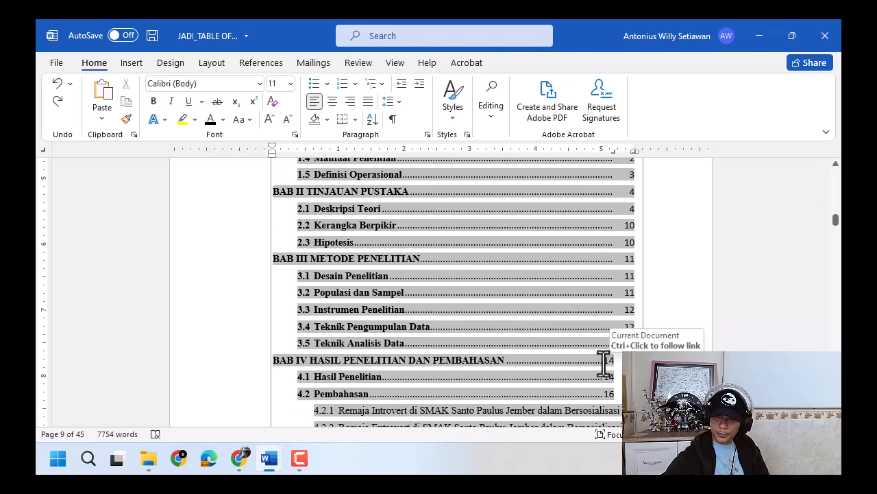
{"action": "left_click", "coordinate": [604, 360]}
{"action": "key", "text": "Tab"}
{"action": "left_click", "coordinate": [604, 376]}
{"action": "key", "text": "Tab"}
{"action": "left_click", "coordinate": [604, 393]}
{"action": "scroll", "coordinate": [611, 360], "scroll_direction": "down", "scroll_amount": 4}
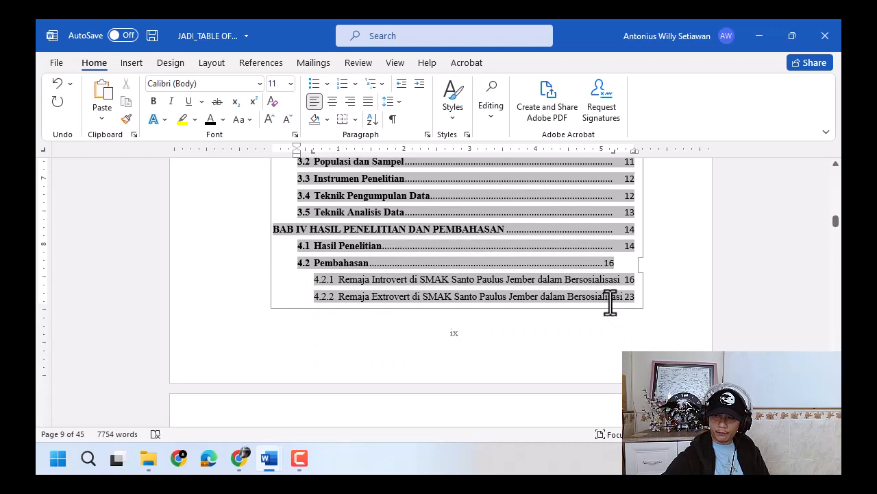
{"action": "key", "text": "Tab"}
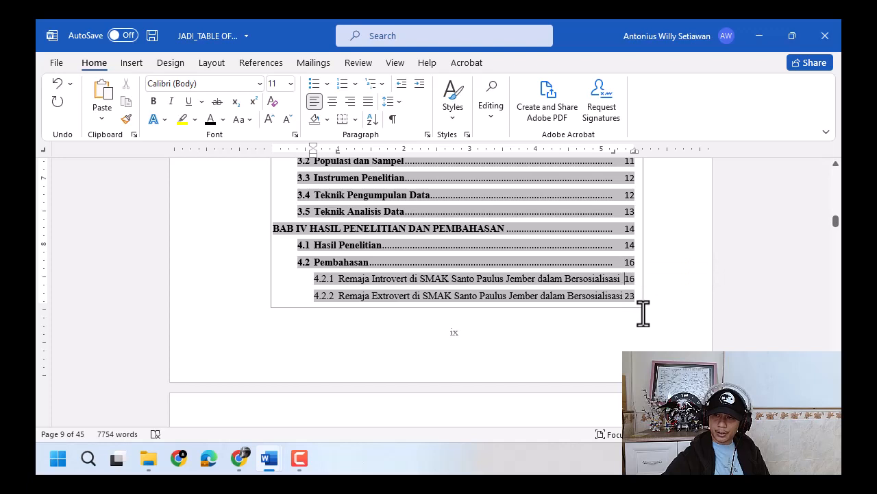
{"action": "key", "text": "Tab"}
{"action": "key", "text": "ctrl+z"}
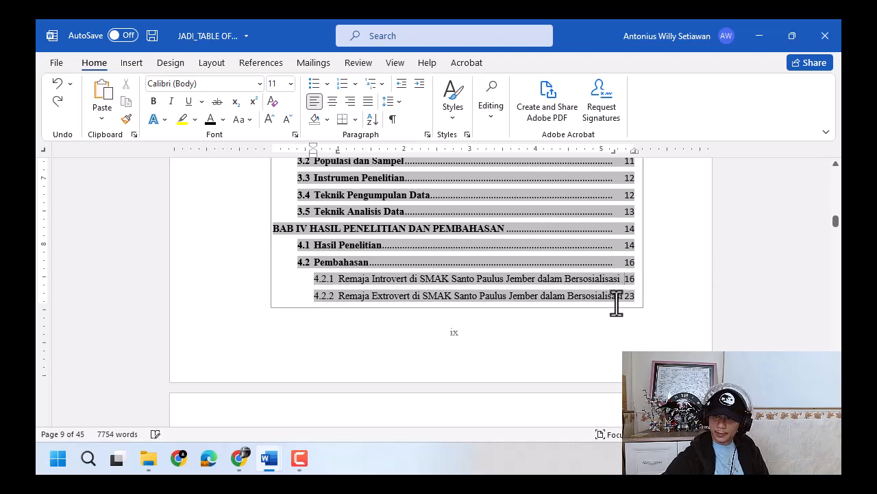
- Insert a tab before the page numbers of 4.2.3, BAB V PENUTUP, 5.1 Kesimpulan and 5.2 Saran
{"action": "scroll", "coordinate": [617, 301], "scroll_direction": "down", "scroll_amount": 6}
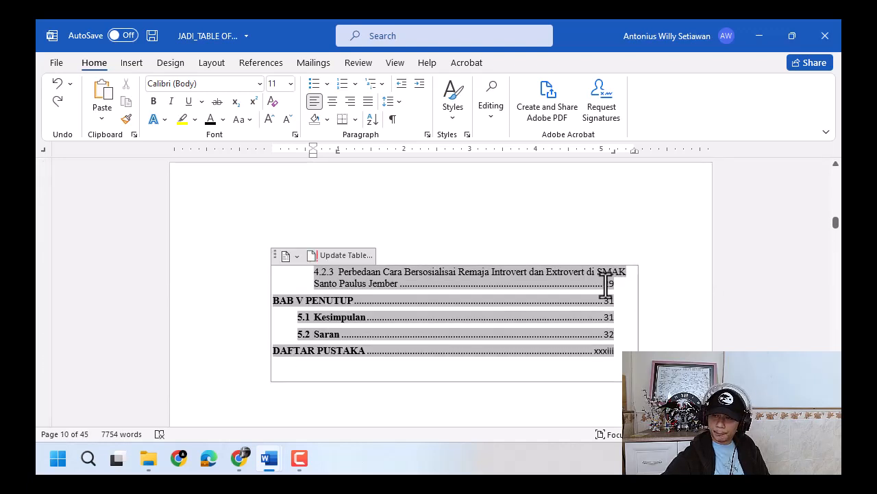
{"action": "left_click", "coordinate": [606, 286]}
{"action": "key", "text": "Tab"}
{"action": "left_click", "coordinate": [606, 302]}
{"action": "key", "text": "Tab"}
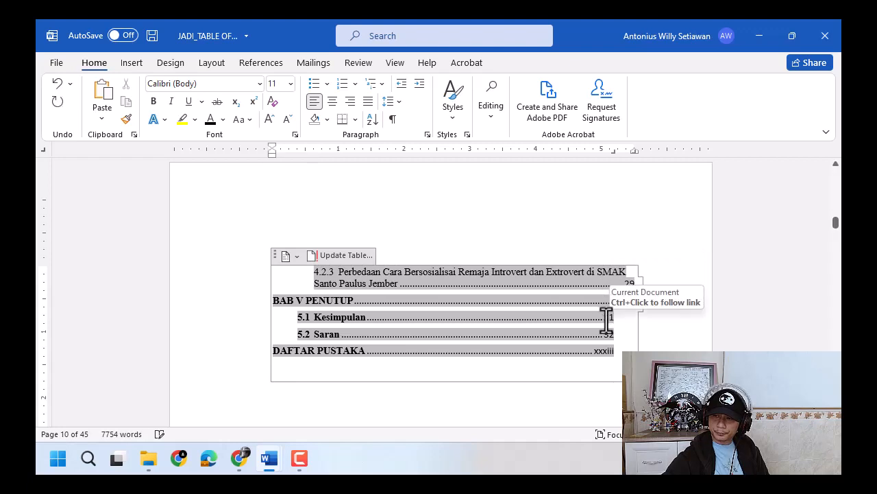
{"action": "left_click", "coordinate": [606, 317]}
{"action": "key", "text": "Tab"}
{"action": "left_click", "coordinate": [607, 335]}
{"action": "key", "text": "Tab"}
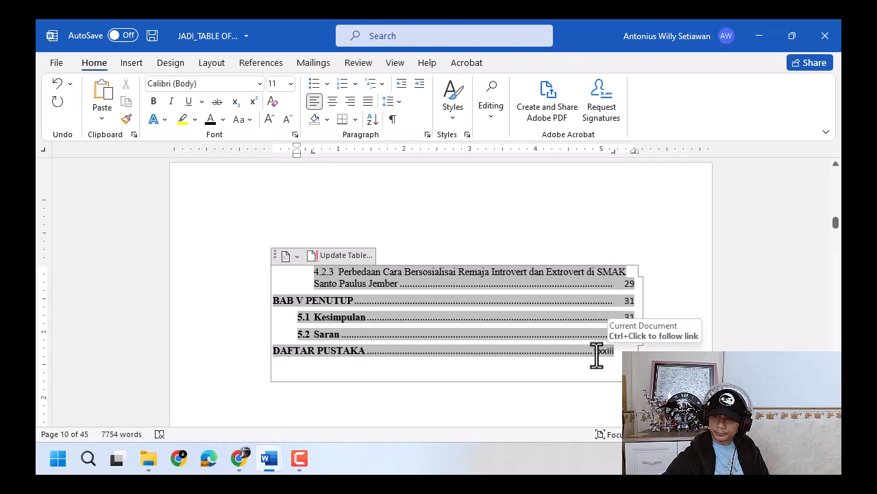
- Delete the dot leader and page number from the DAFTAR PUSTAKA entry
{"action": "left_click", "coordinate": [367, 352]}
{"action": "left_click_drag", "start_coordinate": [440, 352], "coordinate": [615, 352]}
{"action": "key", "text": "Delete"}
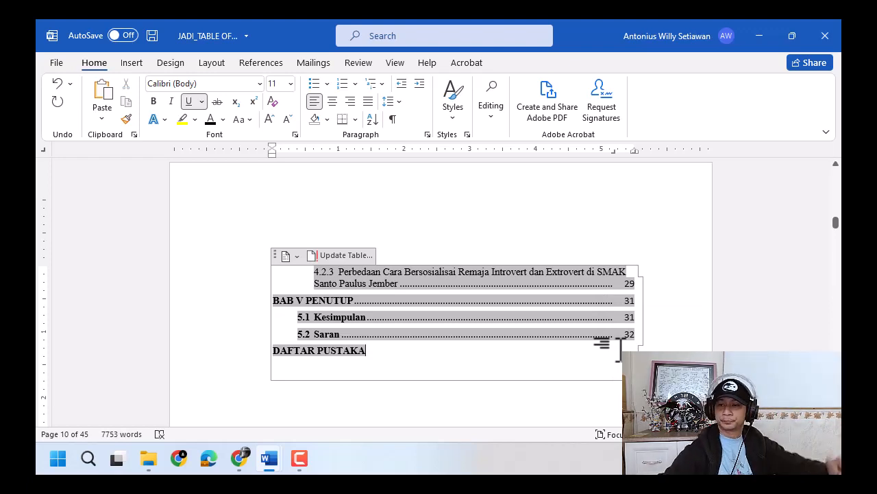
- Set the font of the entire table of contents to Times New Roman, size 12
{"action": "scroll", "coordinate": [552, 391], "scroll_direction": "up", "scroll_amount": 10}
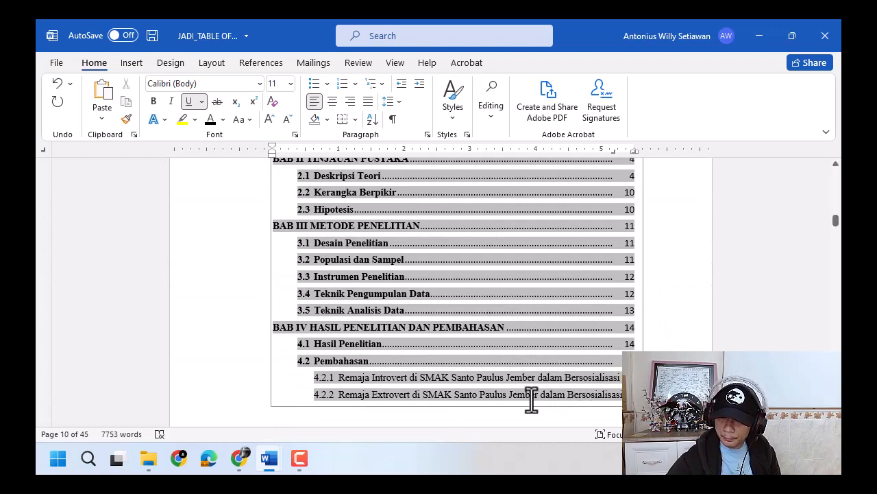
{"action": "scroll", "coordinate": [541, 373], "scroll_direction": "down", "scroll_amount": 3}
{"action": "left_click", "coordinate": [559, 287]}
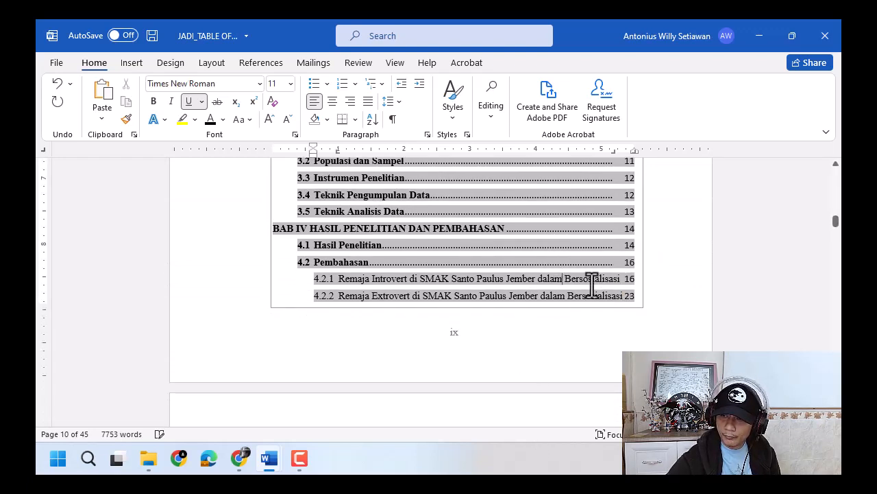
{"action": "scroll", "coordinate": [434, 281], "scroll_direction": "up", "scroll_amount": 9}
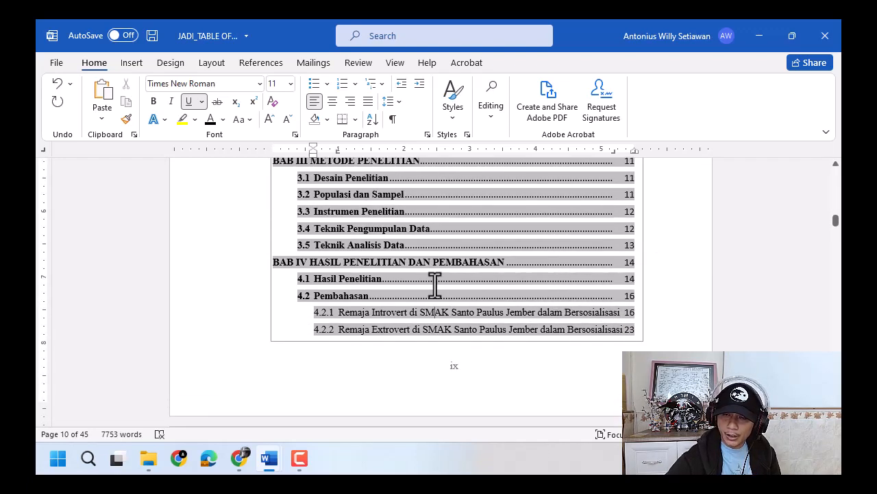
{"action": "scroll", "coordinate": [315, 220], "scroll_direction": "up", "scroll_amount": 2}
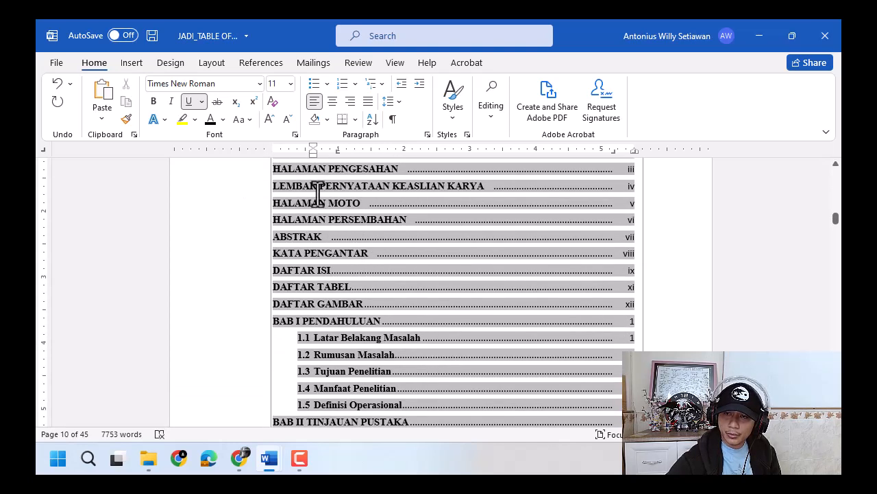
{"action": "scroll", "coordinate": [310, 209], "scroll_direction": "up", "scroll_amount": 2}
{"action": "left_click_drag", "start_coordinate": [279, 187], "coordinate": [621, 226]}
{"action": "left_click", "coordinate": [233, 84]}
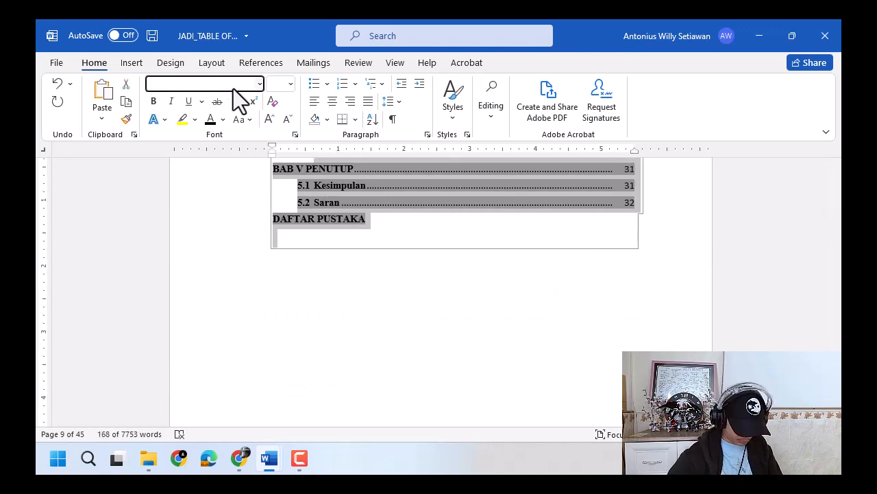
{"action": "type", "text": "Times New Roman"}
{"action": "key", "text": "Tab"}
{"action": "type", "text": "12"}
{"action": "key", "text": "Return"}
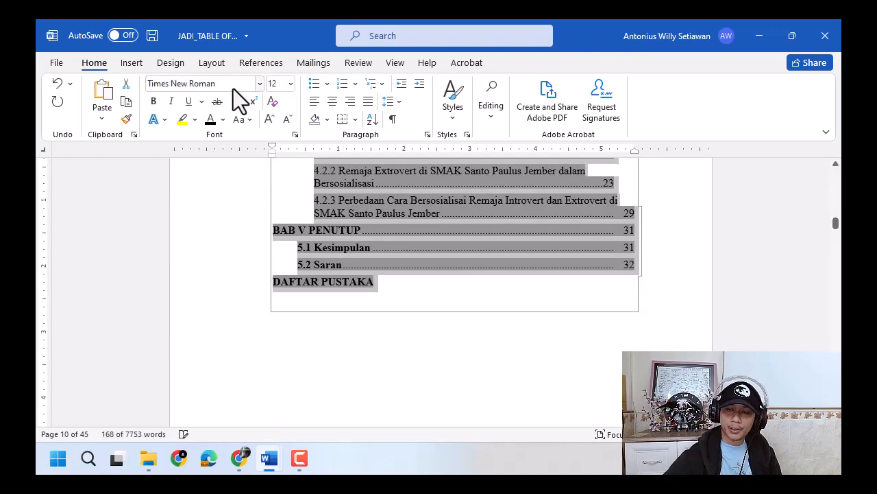
- Increase the line spacing of the selected table of contents and justify its text
{"action": "left_click", "coordinate": [388, 102]}
{"action": "left_click", "coordinate": [415, 155]}
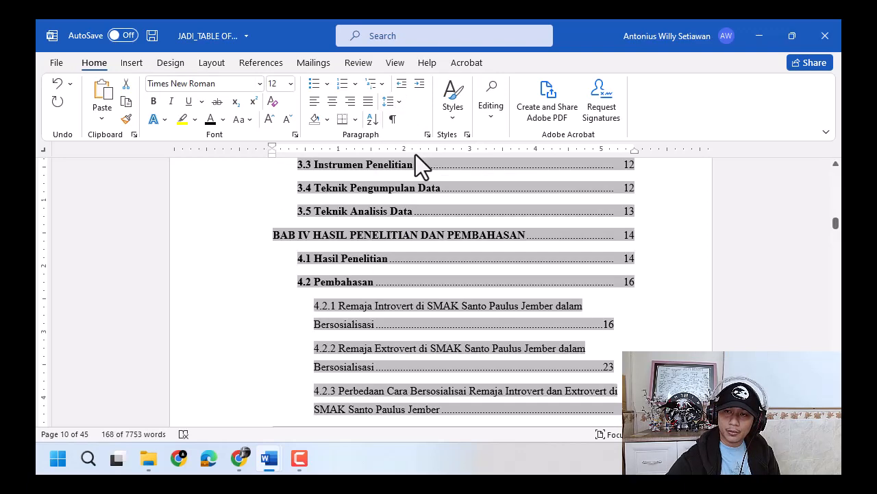
{"action": "left_click", "coordinate": [368, 102]}
- Set the spacing after paragraphs to 0 pt for the selected table of contents
{"action": "left_click", "coordinate": [212, 62]}
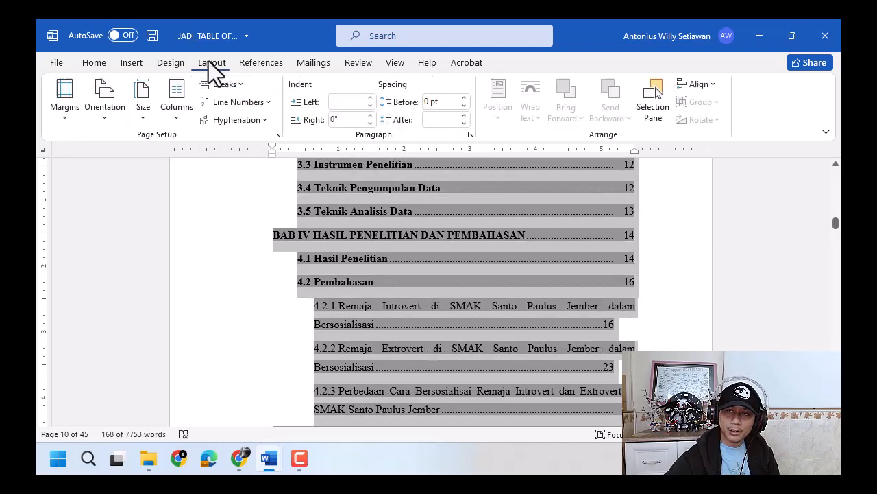
{"action": "left_click", "coordinate": [463, 124]}
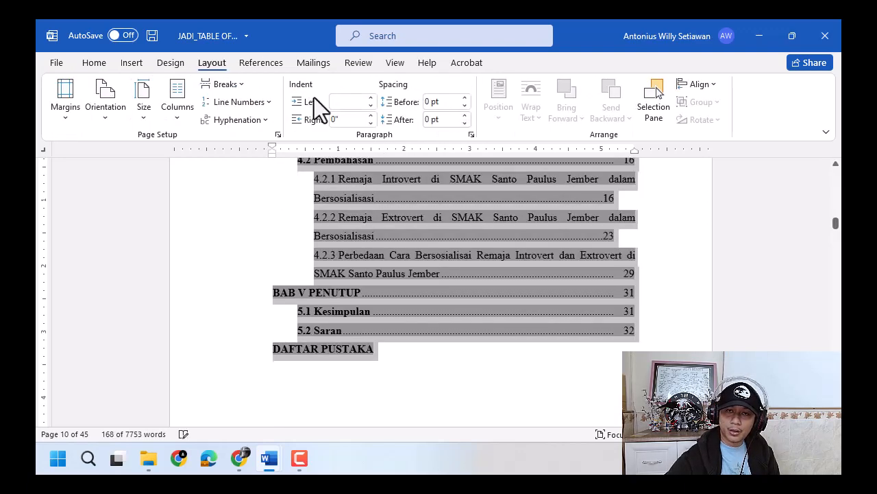
{"action": "left_click", "coordinate": [103, 64]}
- Insert a tab before the page numbers of entries 4.2.1 and 4.2.2
{"action": "scroll", "coordinate": [580, 291], "scroll_direction": "up", "scroll_amount": 3}
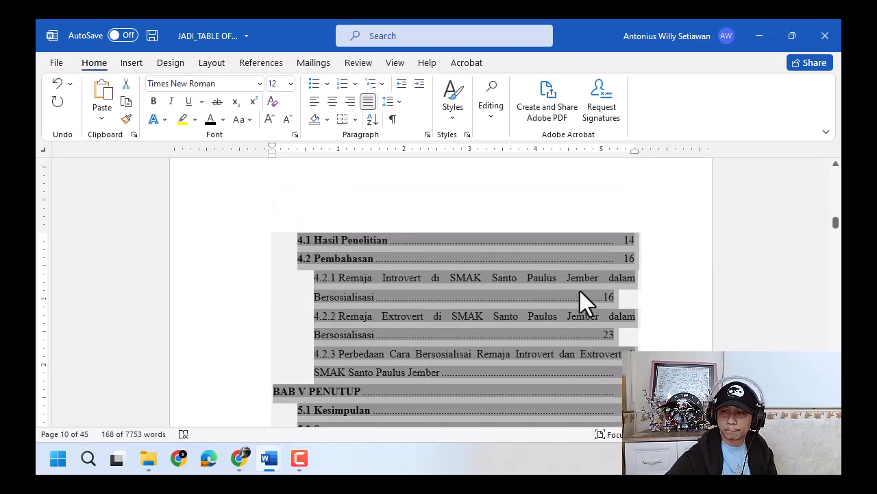
{"action": "scroll", "coordinate": [580, 290], "scroll_direction": "up", "scroll_amount": 5}
{"action": "scroll", "coordinate": [581, 302], "scroll_direction": "down", "scroll_amount": 4}
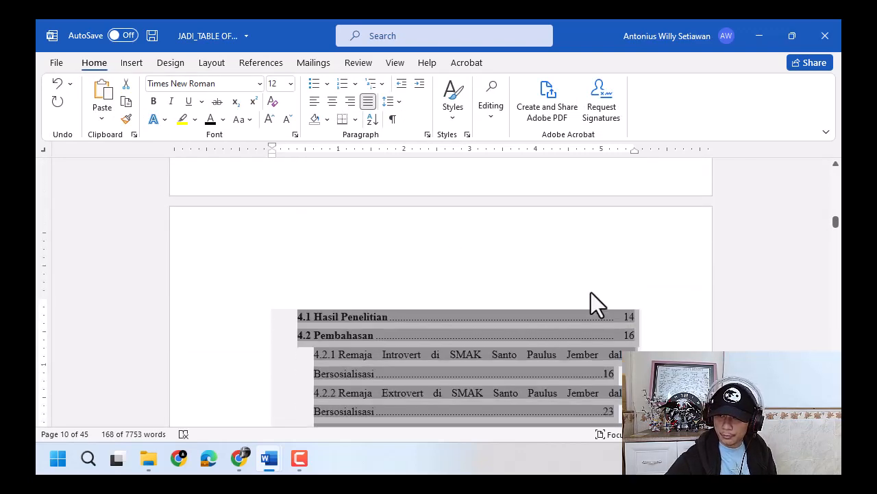
{"action": "scroll", "coordinate": [591, 292], "scroll_direction": "down", "scroll_amount": 3}
{"action": "left_click", "coordinate": [602, 233]}
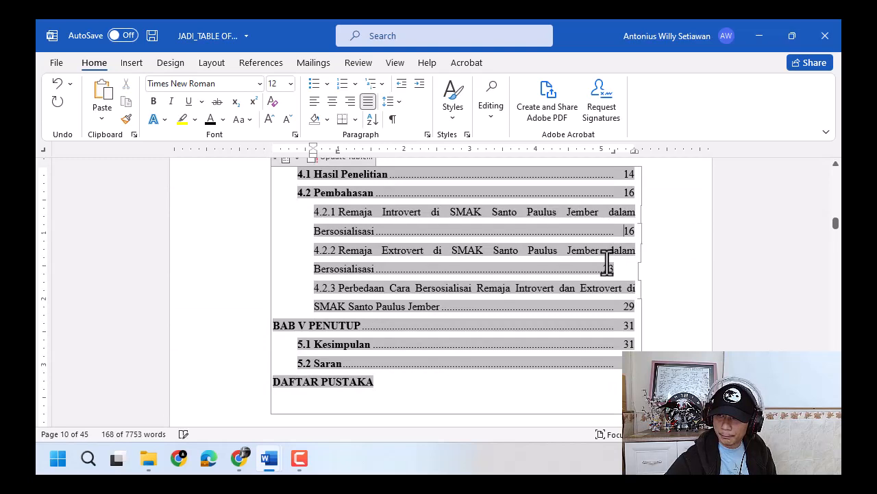
{"action": "left_click", "coordinate": [624, 268]}
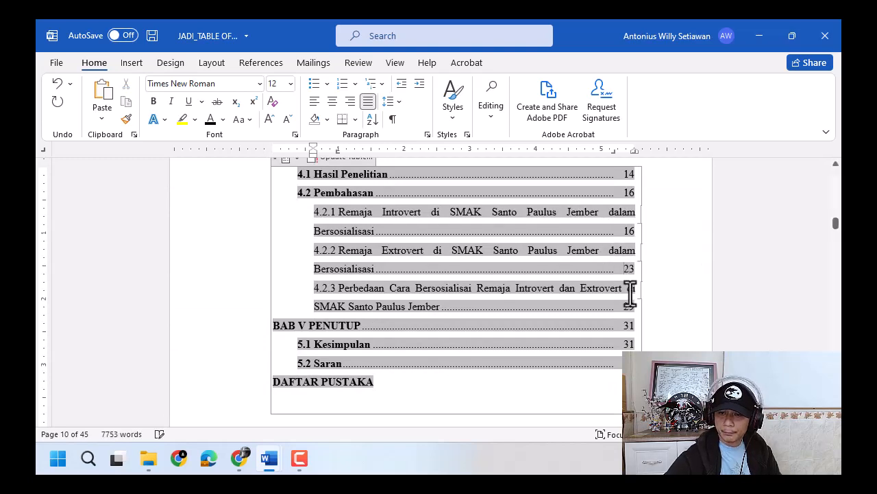
- Right-align the Halaman line above the first table of contents entry
{"action": "scroll", "coordinate": [607, 281], "scroll_direction": "up", "scroll_amount": 10}
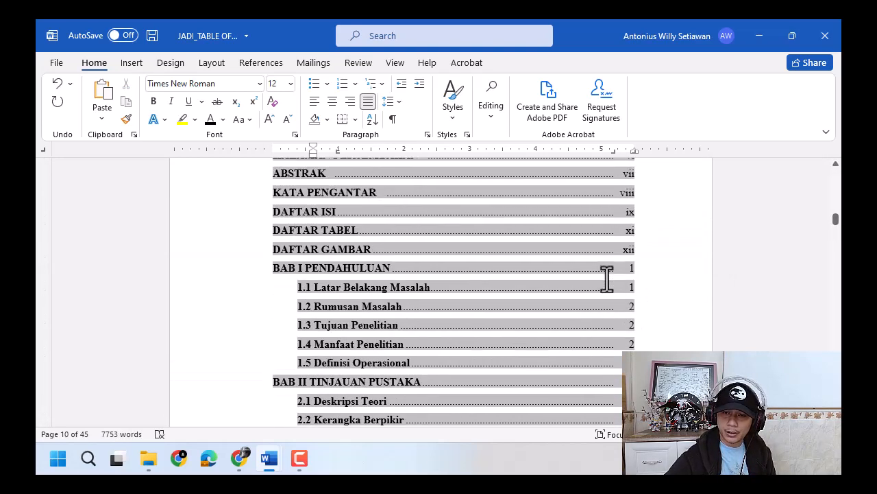
{"action": "scroll", "coordinate": [608, 278], "scroll_direction": "up", "scroll_amount": 4}
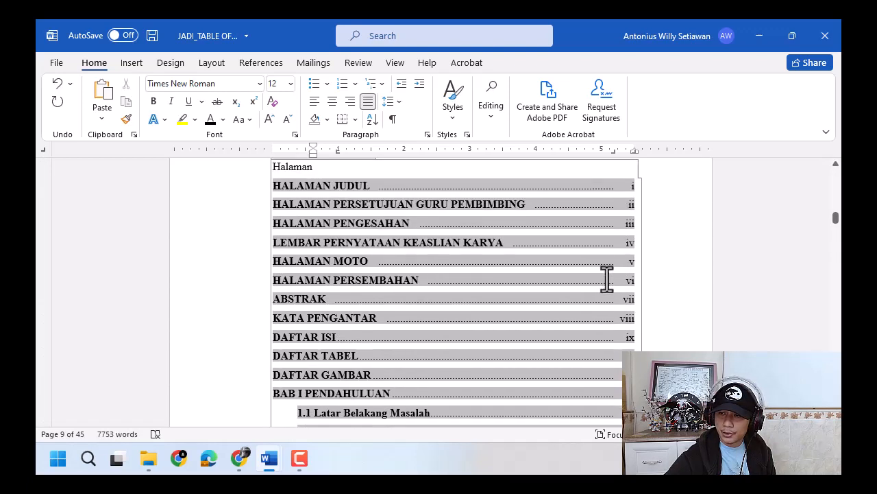
{"action": "scroll", "coordinate": [607, 276], "scroll_direction": "down", "scroll_amount": 3}
{"action": "scroll", "coordinate": [612, 268], "scroll_direction": "up", "scroll_amount": 4}
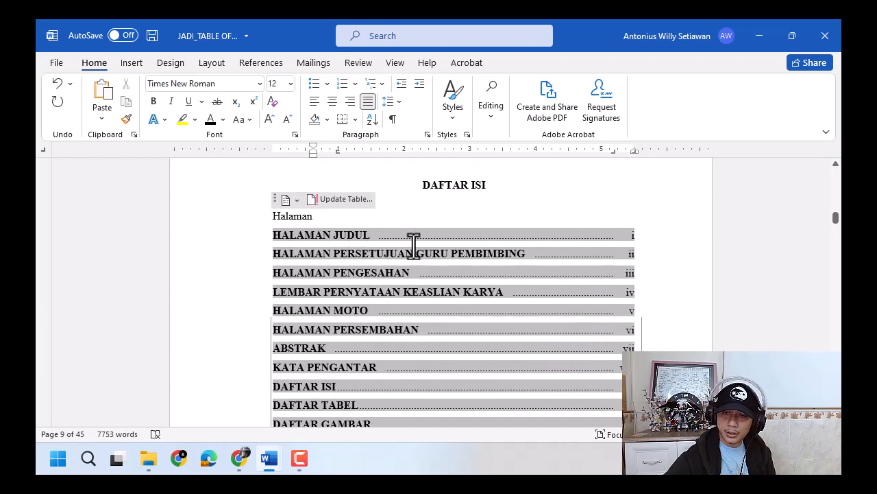
{"action": "left_click", "coordinate": [323, 231]}
{"action": "left_click", "coordinate": [349, 104]}
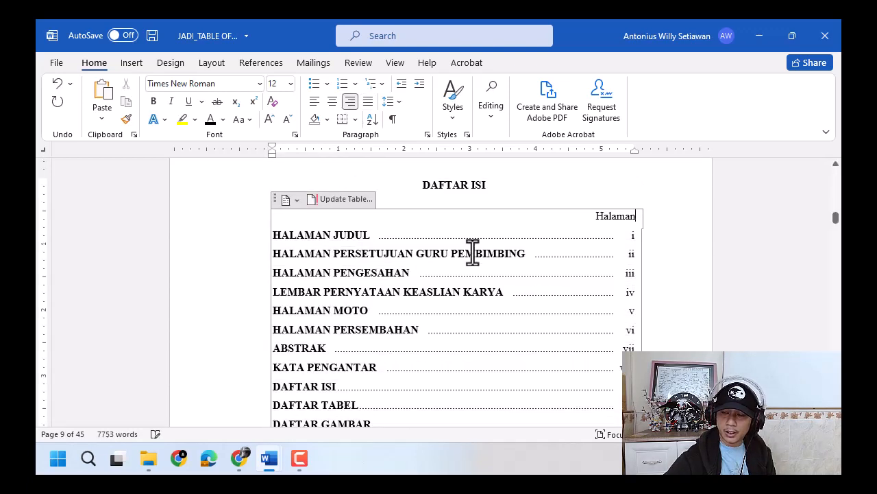
- Move the right indent of entries 4.2.1 to 4.2.3 inward to line up with the end of the dot leaders
{"action": "scroll", "coordinate": [521, 280], "scroll_direction": "down", "scroll_amount": 5}
{"action": "scroll", "coordinate": [531, 282], "scroll_direction": "down", "scroll_amount": 10}
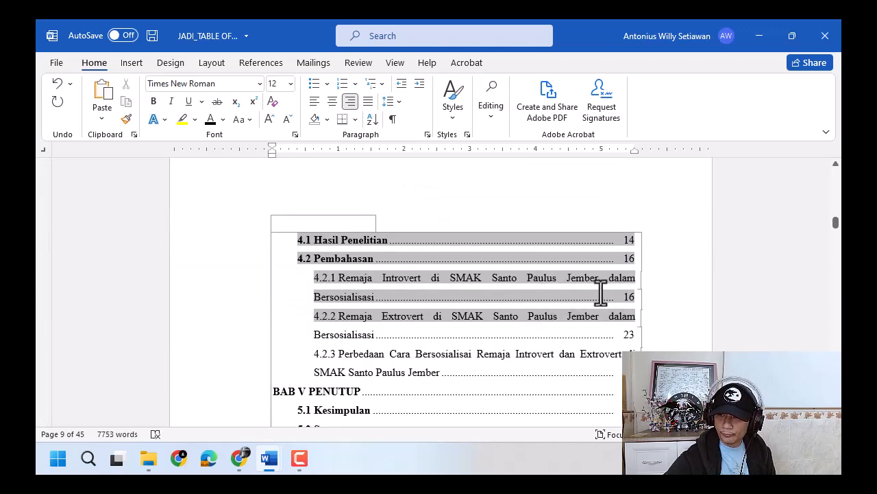
{"action": "left_click", "coordinate": [607, 281]}
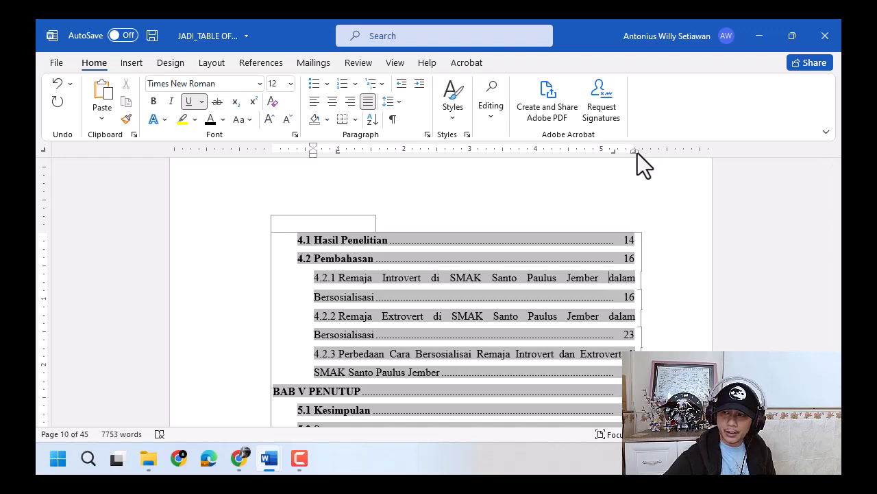
{"action": "left_click_drag", "start_coordinate": [637, 152], "coordinate": [615, 159]}
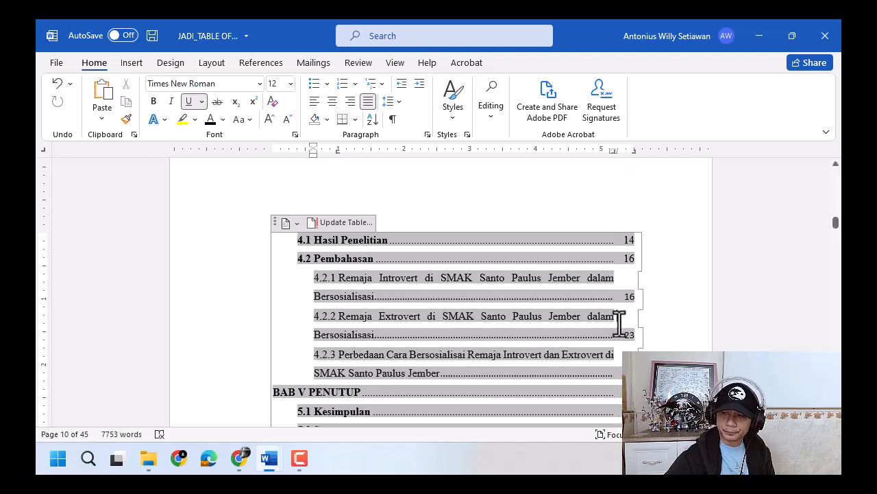
- Reapply Times New Roman, size 12, to the table of contents from DAFTAR PUSTAKA up to the Halaman line
{"action": "scroll", "coordinate": [581, 388], "scroll_direction": "down", "scroll_amount": 3}
{"action": "left_click", "coordinate": [582, 391]}
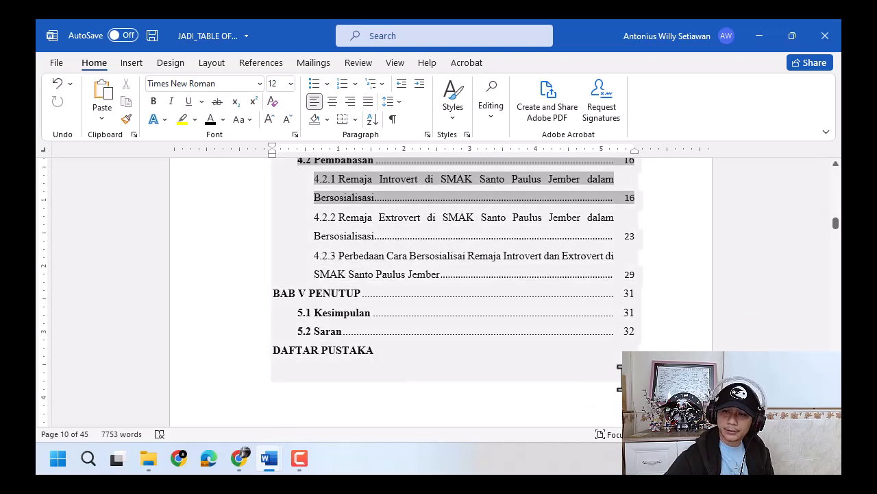
{"action": "scroll", "coordinate": [582, 390], "scroll_direction": "up", "scroll_amount": 1}
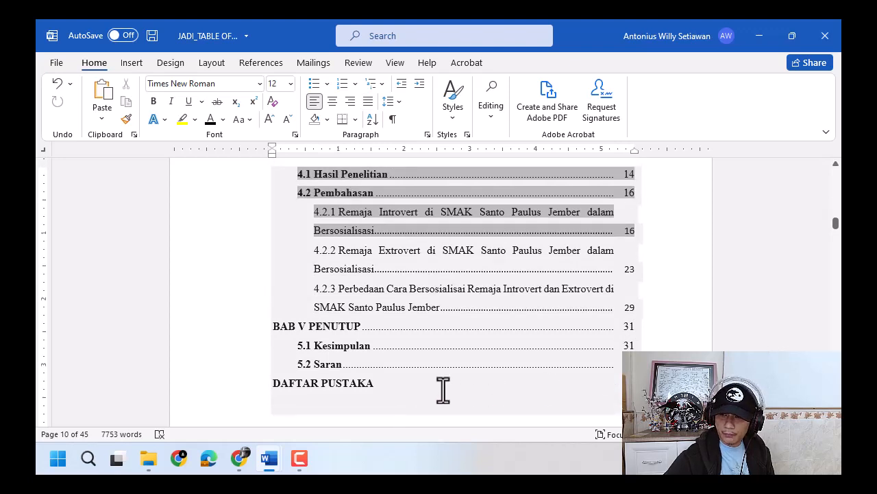
{"action": "left_click_drag", "start_coordinate": [380, 384], "coordinate": [287, 226]}
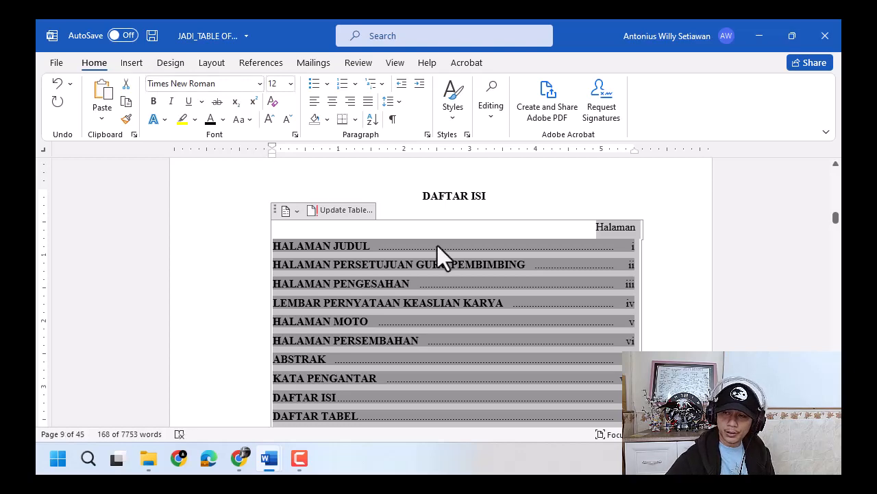
{"action": "left_click", "coordinate": [468, 297]}
- Remove the bold formatting from subsections 1.1 to 1.5 under BAB I PENDAHULUAN
{"action": "scroll", "coordinate": [469, 296], "scroll_direction": "down", "scroll_amount": 15}
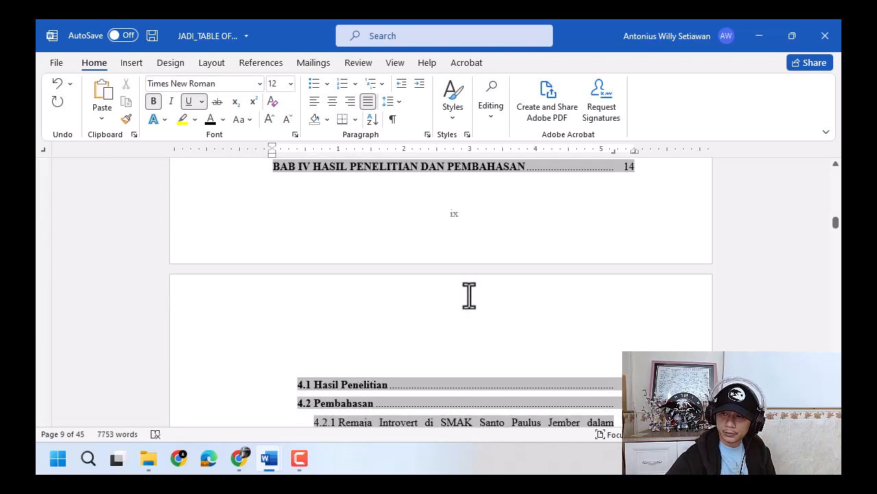
{"action": "scroll", "coordinate": [469, 296], "scroll_direction": "down", "scroll_amount": 3}
{"action": "scroll", "coordinate": [462, 290], "scroll_direction": "up", "scroll_amount": 12}
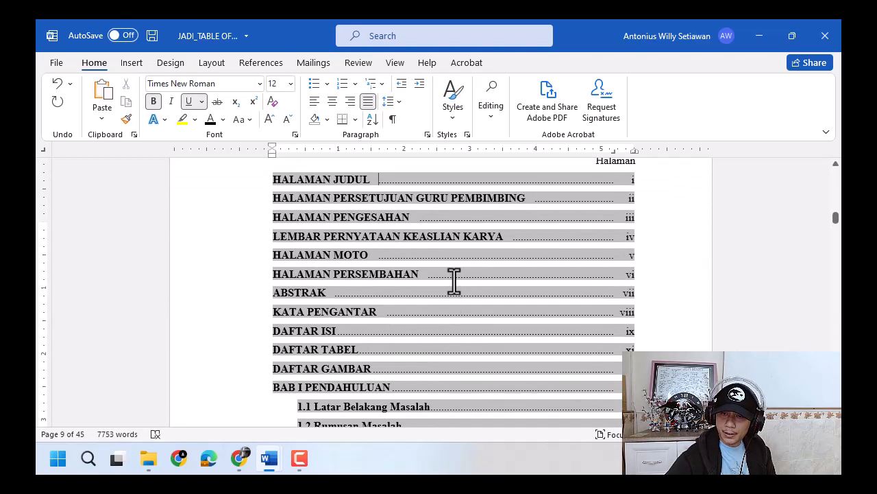
{"action": "scroll", "coordinate": [455, 279], "scroll_direction": "up", "scroll_amount": 3}
{"action": "left_click", "coordinate": [353, 298]}
{"action": "scroll", "coordinate": [353, 312], "scroll_direction": "down", "scroll_amount": 4}
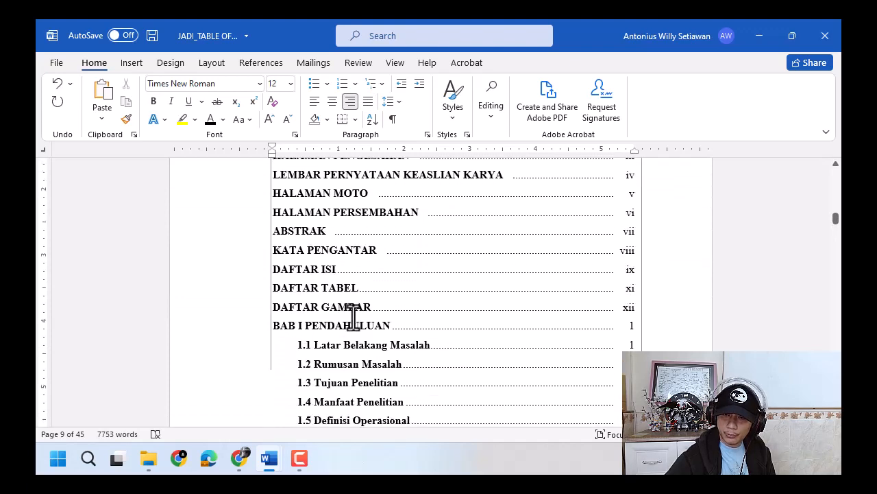
{"action": "scroll", "coordinate": [353, 315], "scroll_direction": "down", "scroll_amount": 4}
{"action": "left_click_drag", "start_coordinate": [293, 242], "coordinate": [617, 316]}
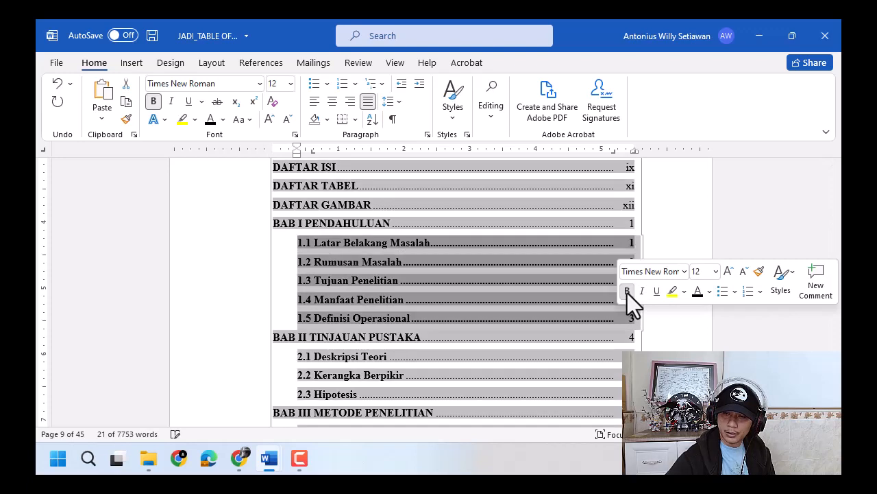
{"action": "left_click", "coordinate": [627, 293]}
- Remove the bold formatting from subsections 2.1 to 2.3 and 3.1 to 3.5
{"action": "scroll", "coordinate": [356, 277], "scroll_direction": "down", "scroll_amount": 3}
{"action": "left_click", "coordinate": [357, 276]}
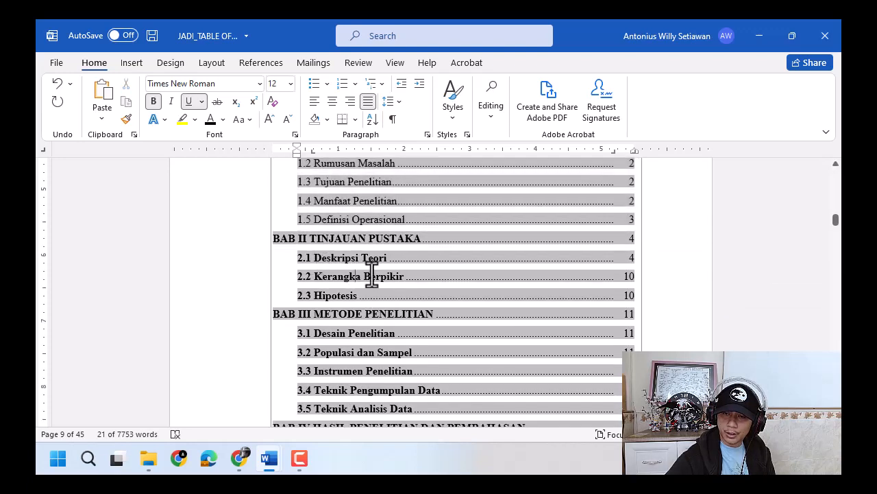
{"action": "left_click_drag", "start_coordinate": [299, 260], "coordinate": [620, 295]}
{"action": "left_click", "coordinate": [627, 276]}
{"action": "scroll", "coordinate": [484, 279], "scroll_direction": "down", "scroll_amount": 3}
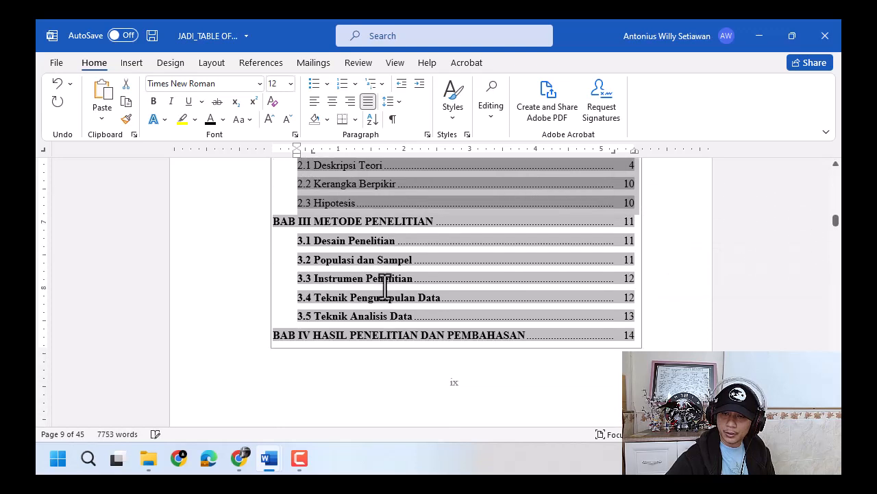
{"action": "left_click_drag", "start_coordinate": [292, 235], "coordinate": [564, 278]}
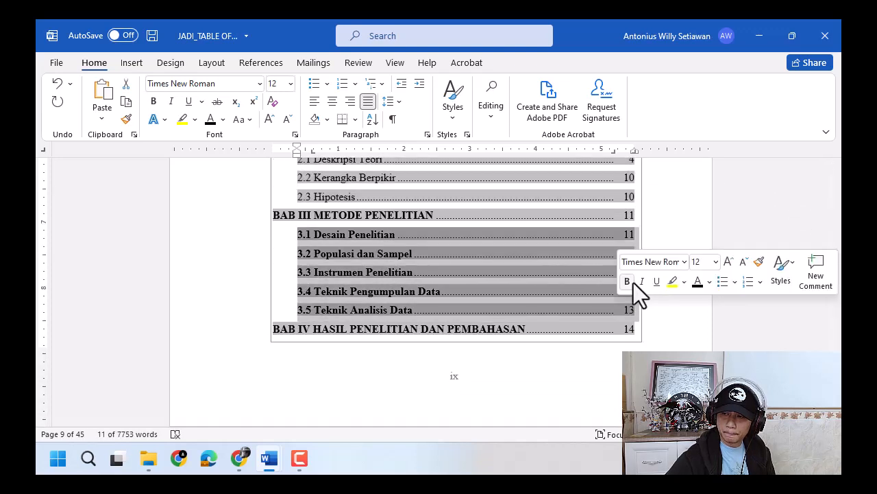
{"action": "left_click", "coordinate": [626, 281]}
{"action": "left_click", "coordinate": [385, 291]}
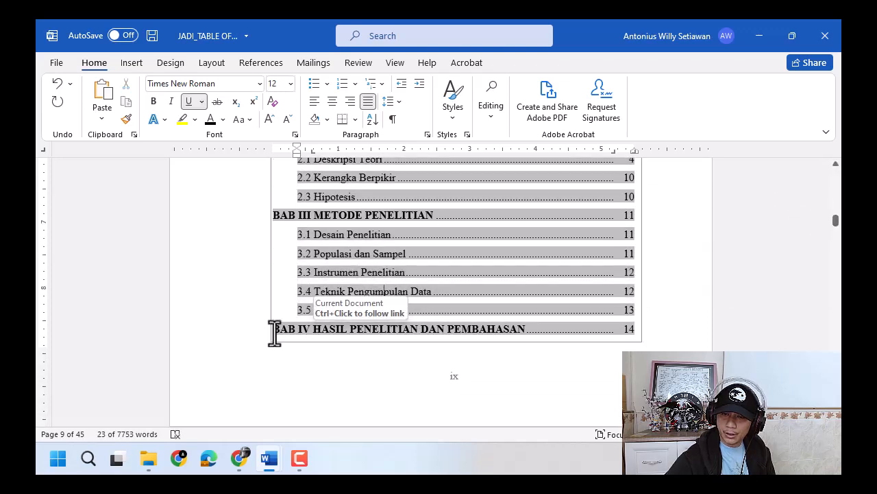
- Insert a break before the BAB IV HASIL PENELITIAN DAN PEMBAHASAN entry to move it to the next page
{"action": "left_click", "coordinate": [338, 334]}
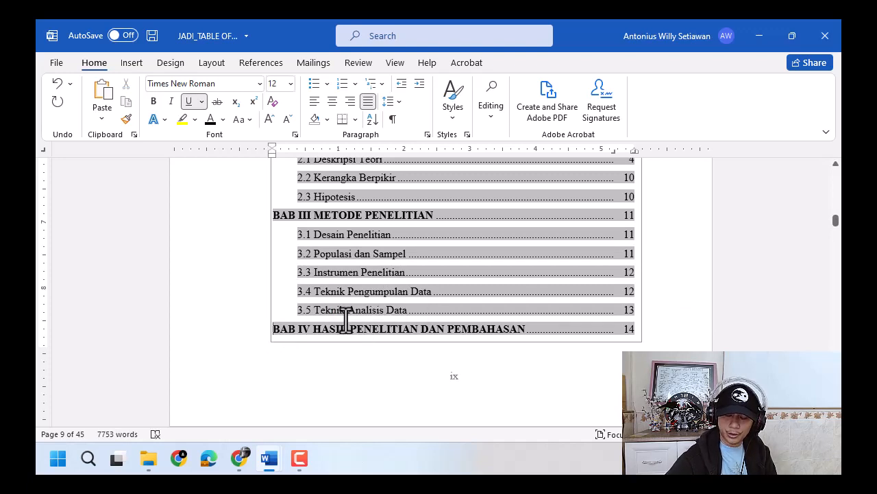
{"action": "scroll", "coordinate": [411, 287], "scroll_direction": "down", "scroll_amount": 3}
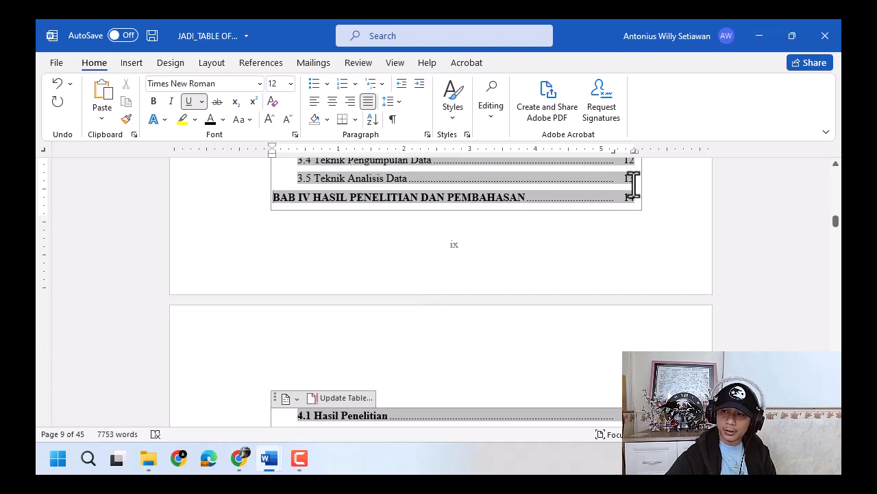
{"action": "key", "text": "Return"}
{"action": "key", "text": "ctrl+Return"}
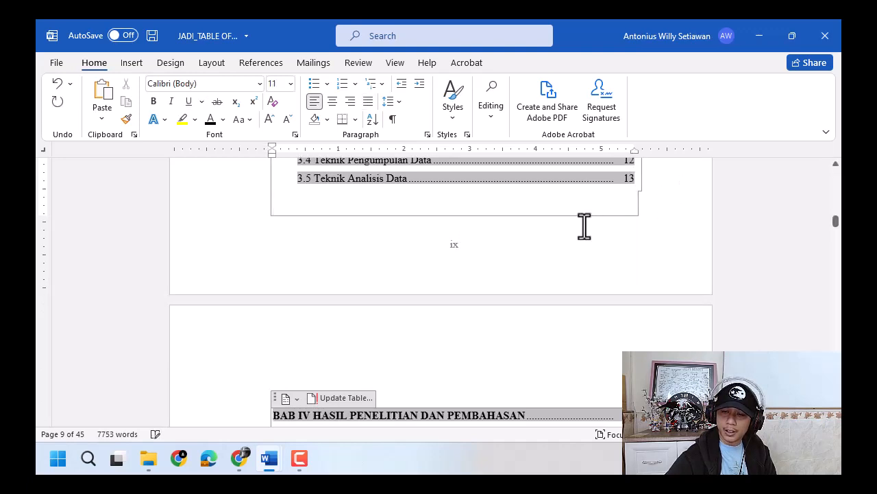
{"action": "scroll", "coordinate": [517, 251], "scroll_direction": "down", "scroll_amount": 3}
{"action": "scroll", "coordinate": [431, 290], "scroll_direction": "down", "scroll_amount": 2}
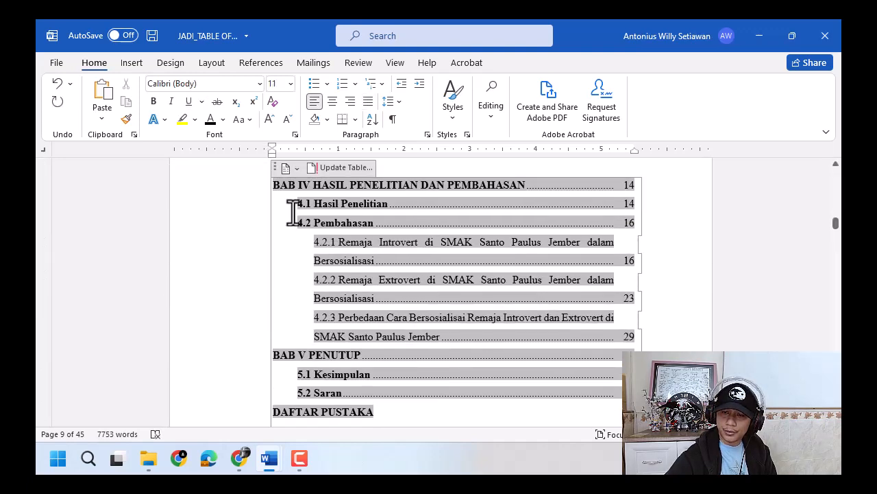
- Remove the bold formatting from subsections 4.1 and 4.2 under BAB IV and 5.1 and 5.2 under BAB V PENUTUP
{"action": "left_click_drag", "start_coordinate": [296, 203], "coordinate": [636, 221]}
{"action": "left_click", "coordinate": [627, 208]}
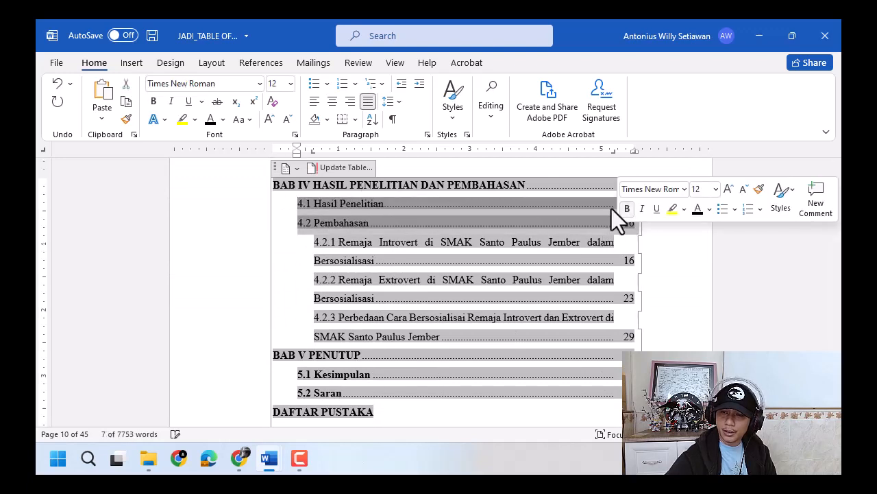
{"action": "left_click", "coordinate": [342, 250]}
{"action": "scroll", "coordinate": [326, 274], "scroll_direction": "down", "scroll_amount": 2}
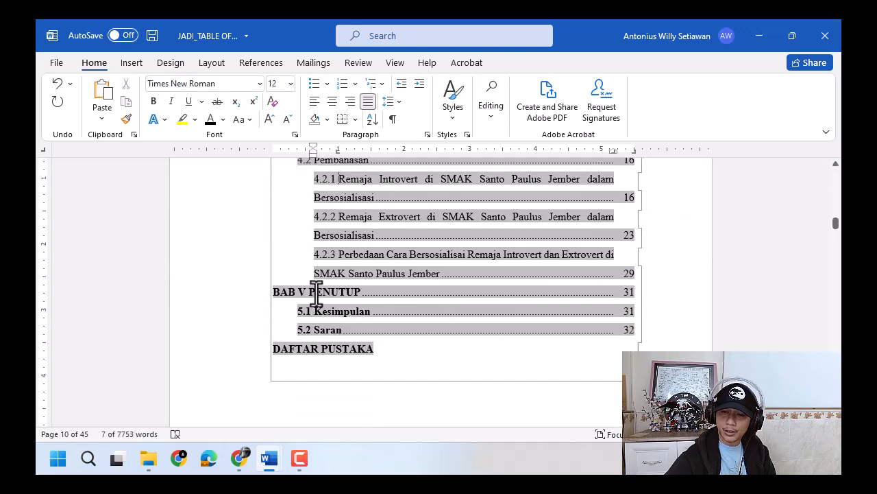
{"action": "left_click_drag", "start_coordinate": [297, 308], "coordinate": [610, 333]}
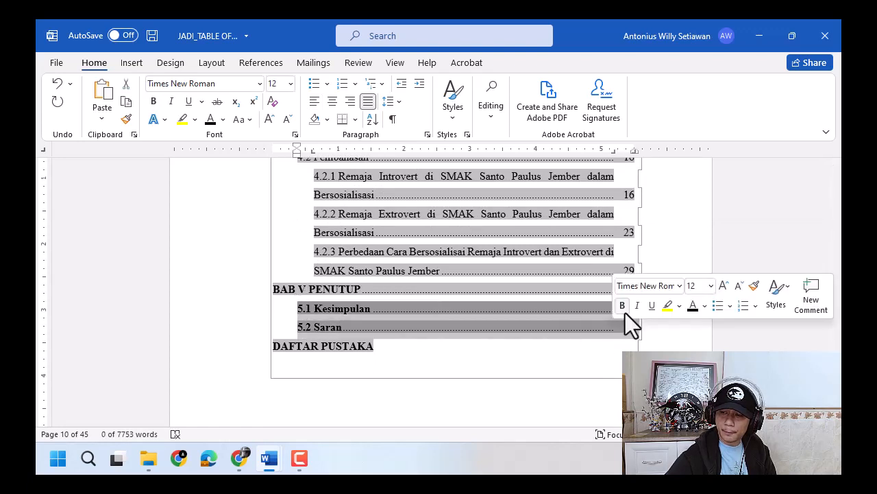
{"action": "left_click", "coordinate": [623, 309]}
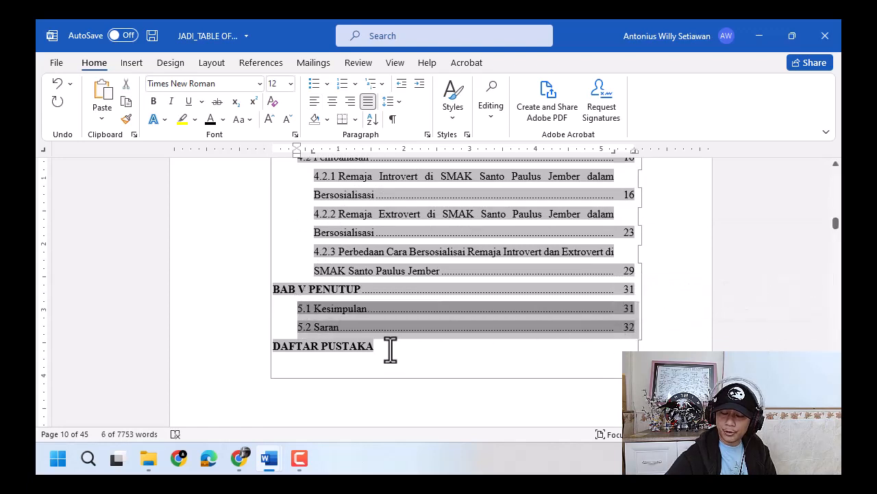
{"action": "left_click_drag", "start_coordinate": [389, 349], "coordinate": [275, 351]}
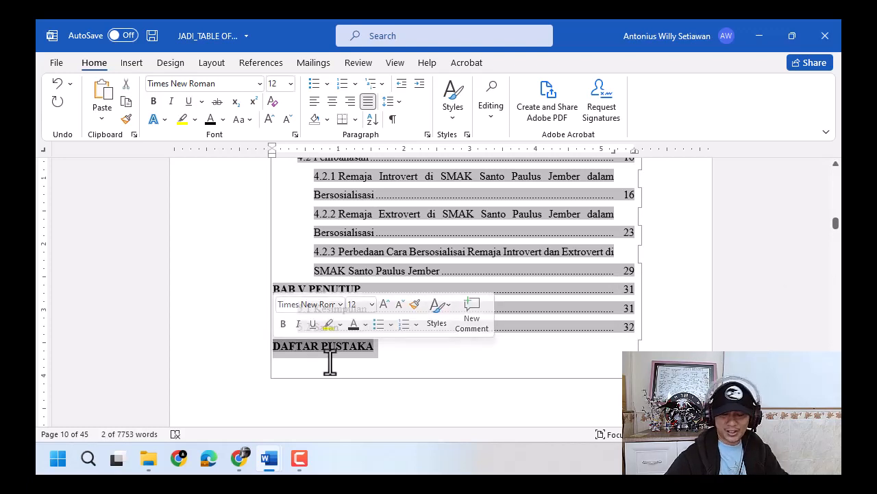
{"action": "left_click", "coordinate": [389, 349]}
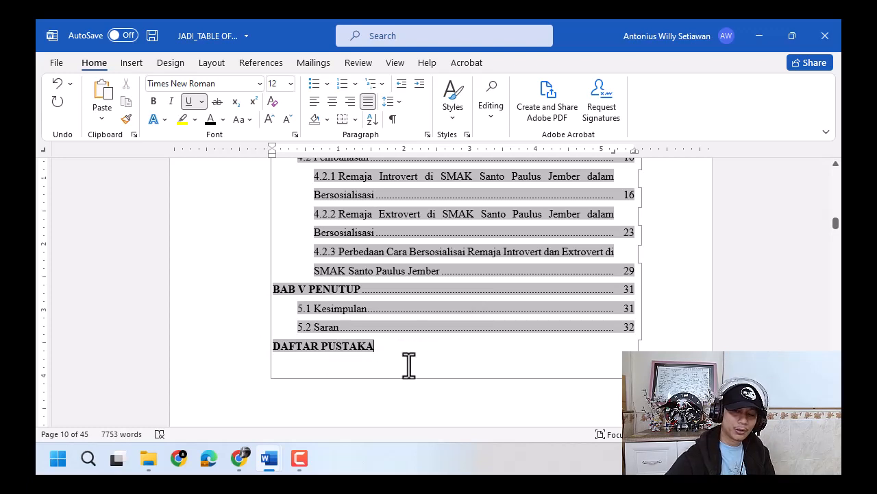
- Set the hanging indent of entries 4.2.1 to 4.2.3 to 1 inch so their wrapped lines align with the title text
{"action": "scroll", "coordinate": [399, 363], "scroll_direction": "up", "scroll_amount": 3}
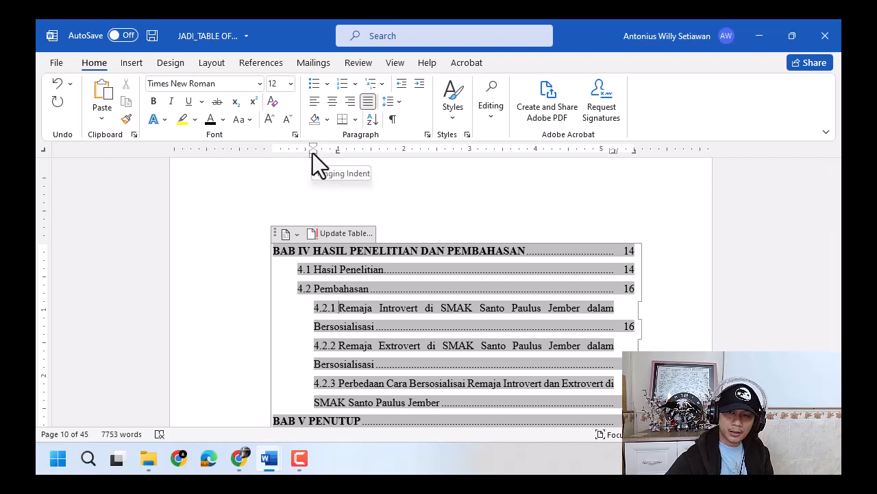
{"action": "left_click_drag", "start_coordinate": [312, 153], "coordinate": [338, 154]}
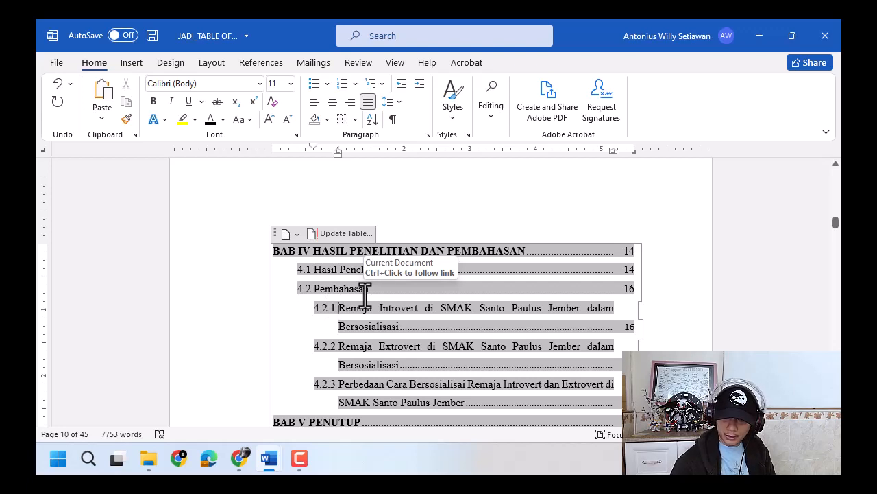
{"action": "left_click_drag", "start_coordinate": [336, 154], "coordinate": [350, 152]}
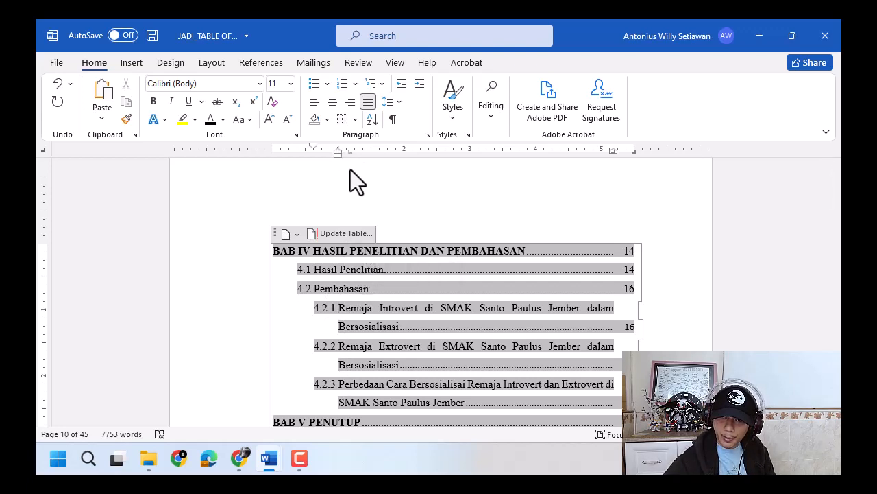
{"action": "left_click_drag", "start_coordinate": [338, 153], "coordinate": [351, 152]}
{"action": "key", "text": "ctrl+z"}
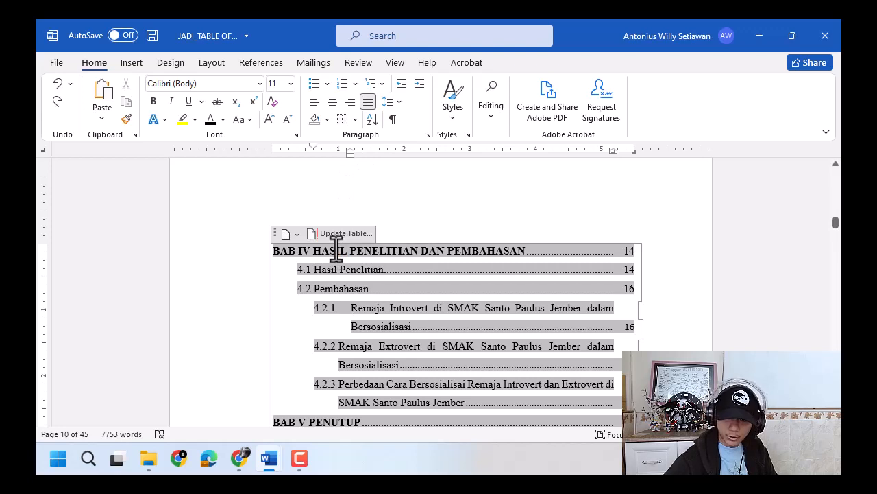
{"action": "key", "text": "ctrl+z"}
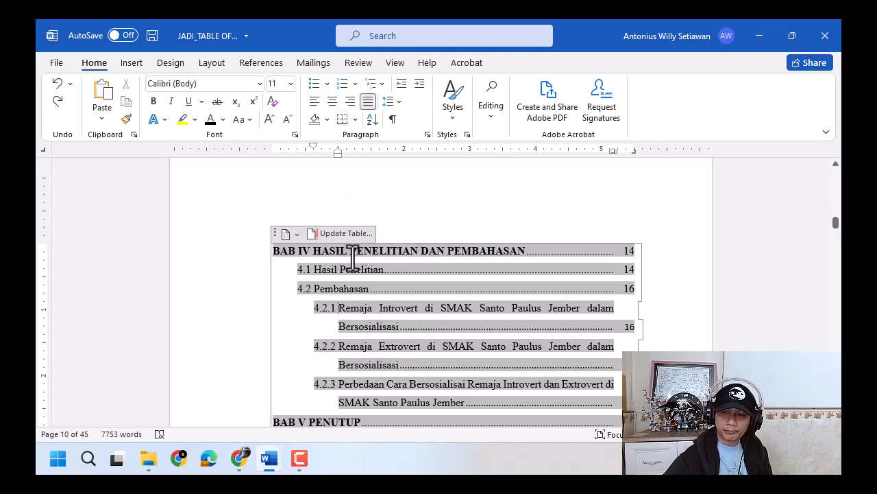
- Review the fonts, indents and page-number alignment of the table of contents across both of its pages
{"action": "left_click", "coordinate": [341, 384]}
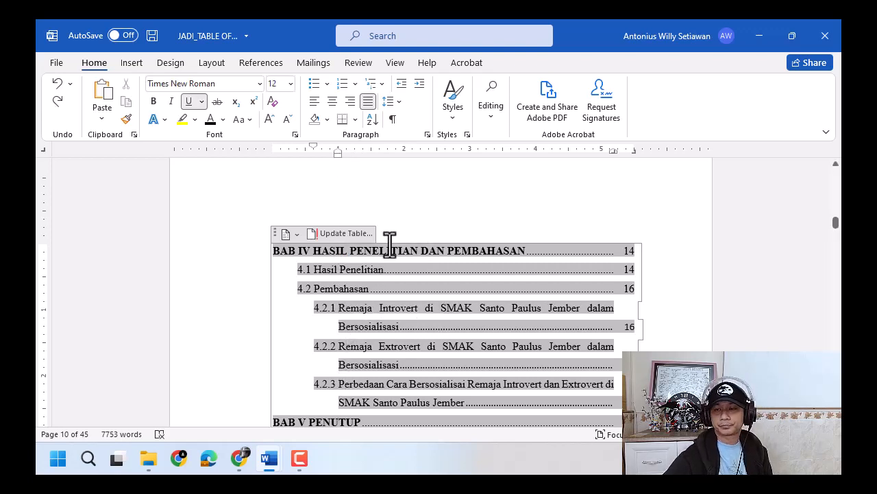
{"action": "left_click", "coordinate": [663, 255]}
{"action": "scroll", "coordinate": [686, 275], "scroll_direction": "down", "scroll_amount": 3}
{"action": "scroll", "coordinate": [686, 275], "scroll_direction": "down", "scroll_amount": 2}
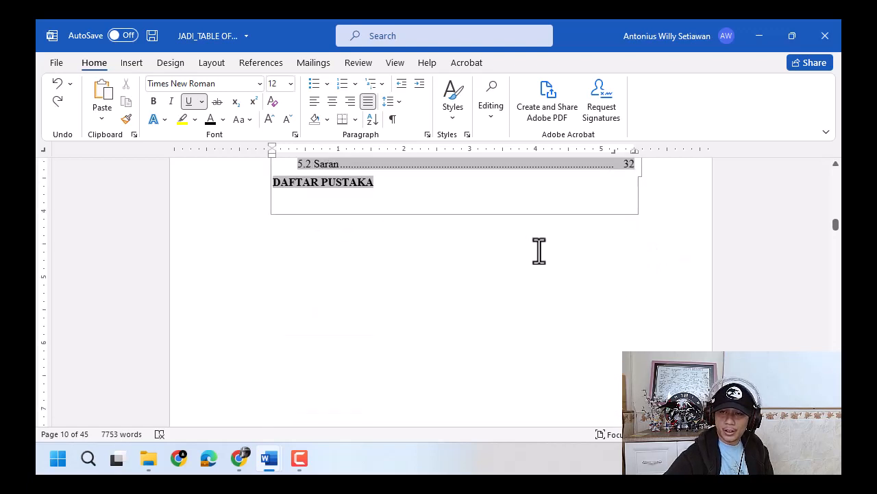
{"action": "scroll", "coordinate": [523, 240], "scroll_direction": "up", "scroll_amount": 1}
{"action": "left_click", "coordinate": [497, 233]}
{"action": "left_click", "coordinate": [514, 335]}
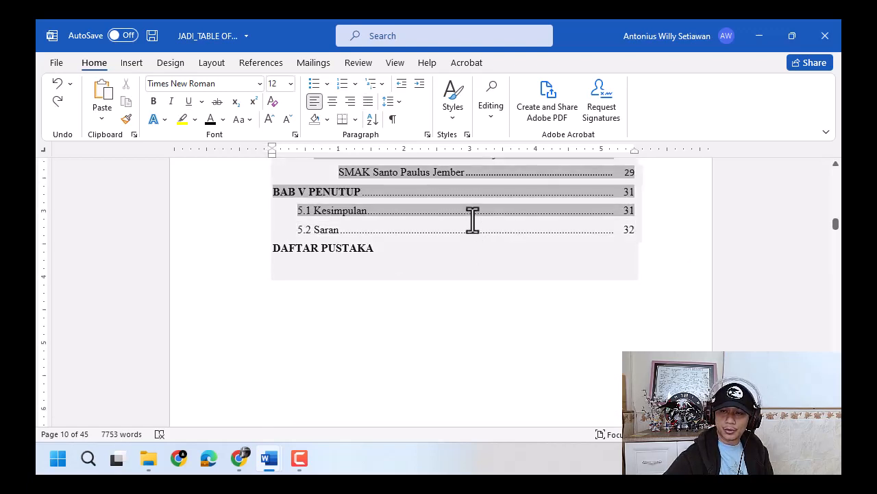
{"action": "scroll", "coordinate": [480, 307], "scroll_direction": "up", "scroll_amount": 1}
{"action": "left_click_drag", "start_coordinate": [463, 305], "coordinate": [364, 202]}
{"action": "left_click", "coordinate": [418, 392]}
{"action": "scroll", "coordinate": [729, 334], "scroll_direction": "up", "scroll_amount": 10}
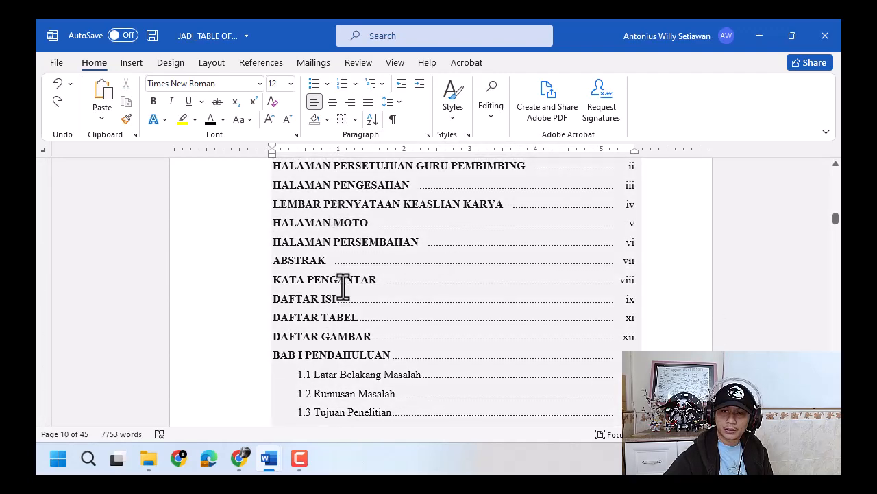
{"action": "scroll", "coordinate": [336, 291], "scroll_direction": "up", "scroll_amount": 2}
{"action": "left_click_drag", "start_coordinate": [303, 247], "coordinate": [518, 380]}
{"action": "scroll", "coordinate": [494, 391], "scroll_direction": "down", "scroll_amount": 10}
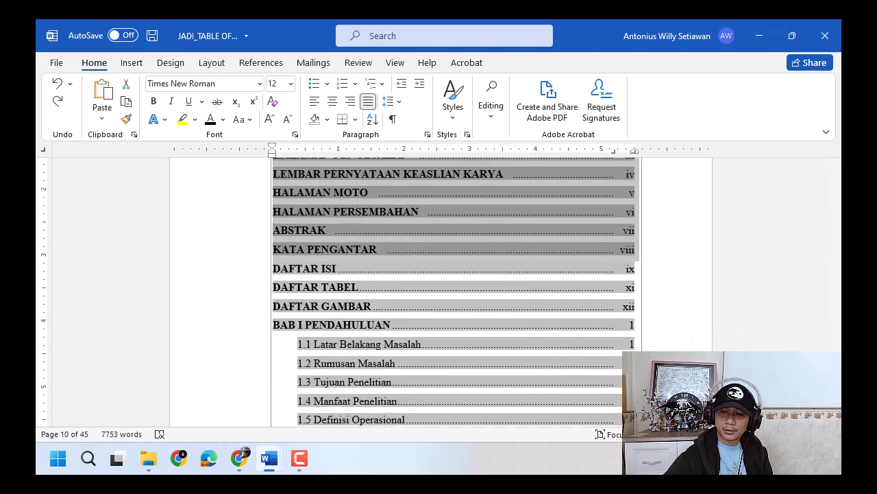
{"action": "scroll", "coordinate": [475, 387], "scroll_direction": "down", "scroll_amount": 8}
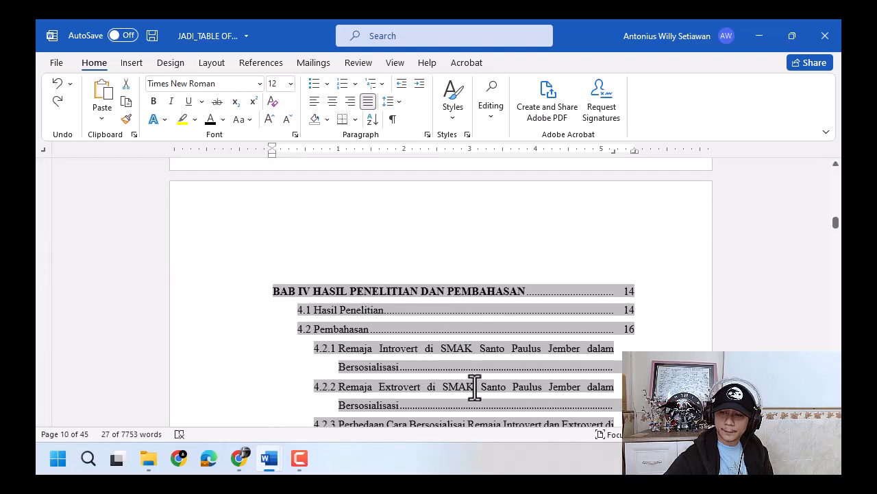
{"action": "left_click", "coordinate": [429, 265]}
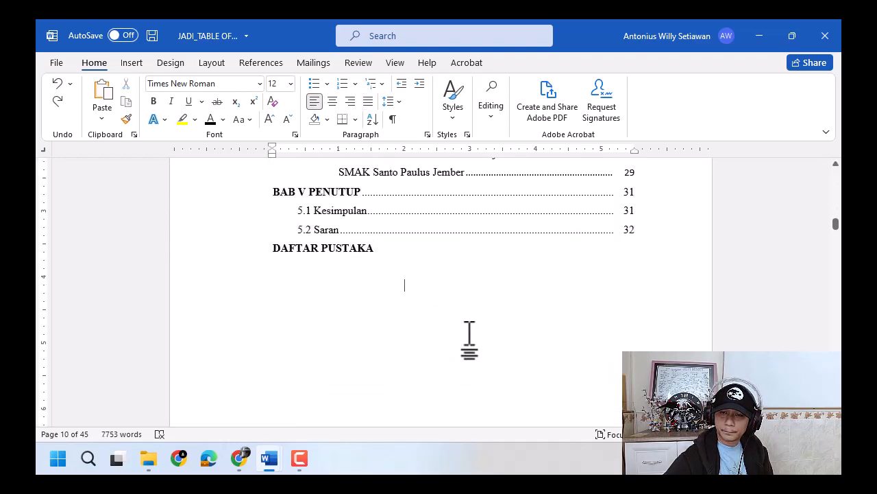
{"action": "scroll", "coordinate": [468, 336], "scroll_direction": "up", "scroll_amount": 15}
{"action": "scroll", "coordinate": [468, 336], "scroll_direction": "up", "scroll_amount": 3}
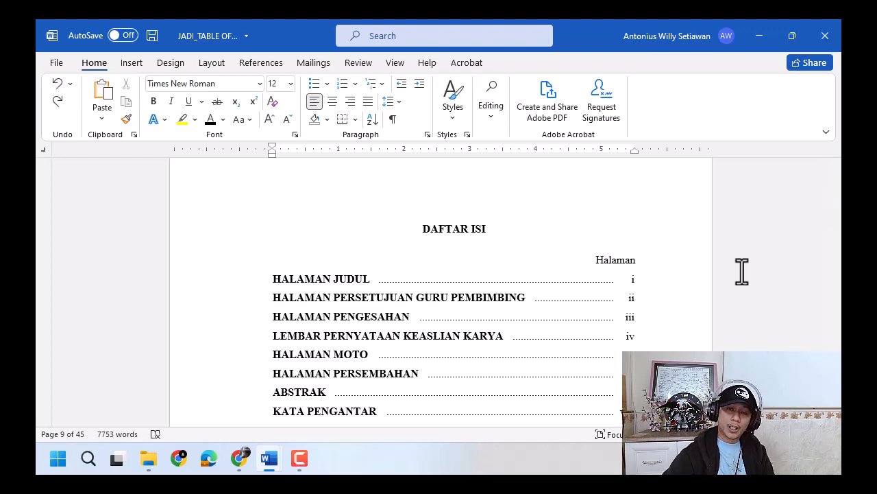
{"action": "left_click", "coordinate": [732, 271]}
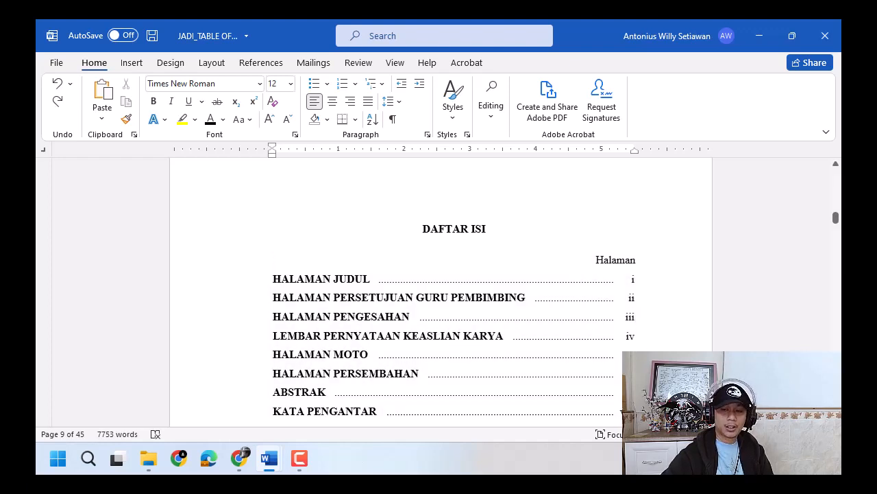
{"action": "scroll", "coordinate": [441, 288], "scroll_direction": "down", "scroll_amount": 3}
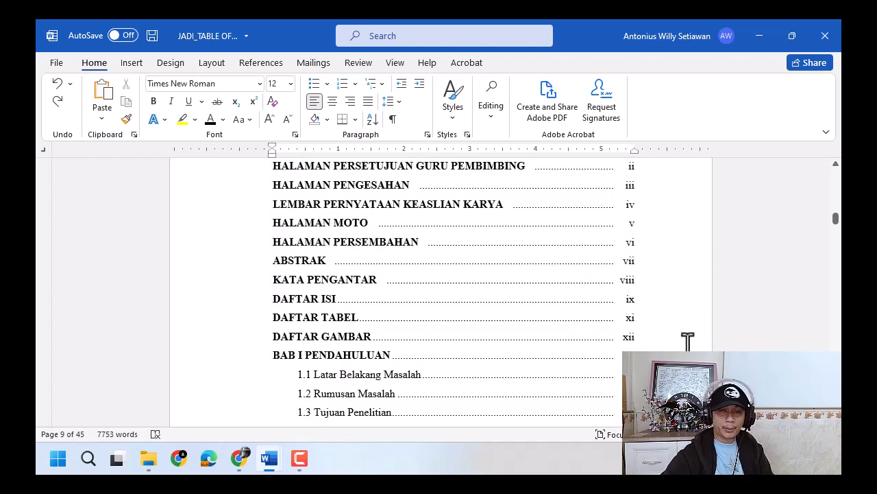
{"action": "scroll", "coordinate": [689, 322], "scroll_direction": "up", "scroll_amount": 2}
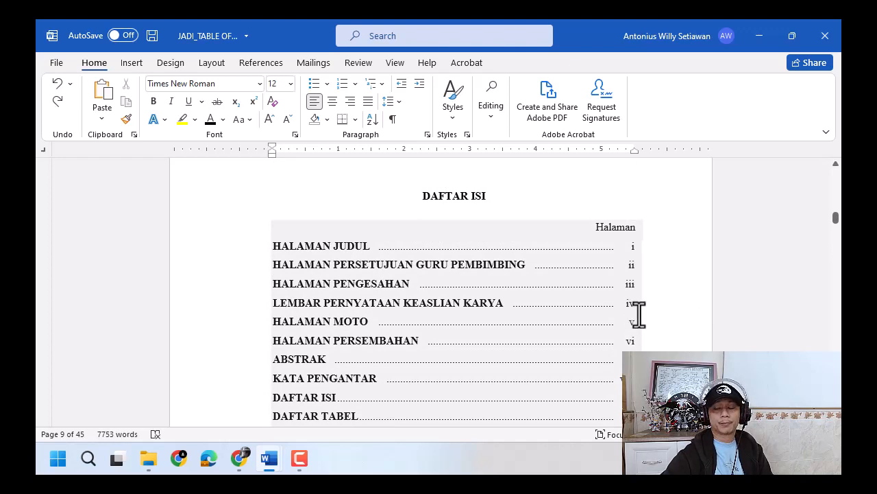
- Look through the available heading styles and compare them with the chapter and subsection levels in the table of contents
{"action": "left_click", "coordinate": [453, 122]}
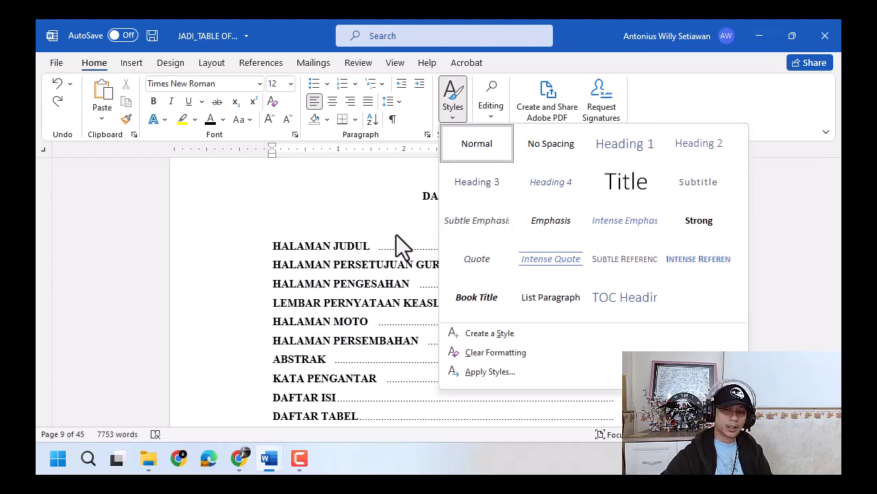
{"action": "left_click", "coordinate": [446, 22]}
{"action": "scroll", "coordinate": [354, 254], "scroll_direction": "down", "scroll_amount": 6}
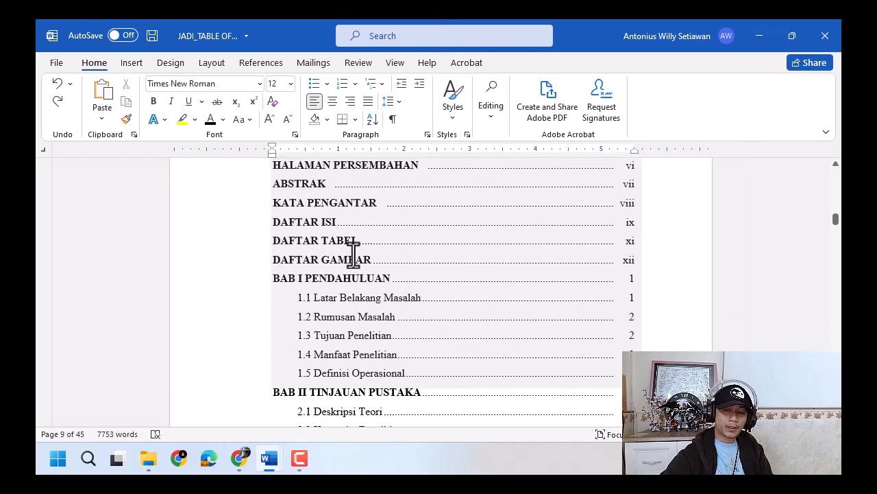
{"action": "scroll", "coordinate": [288, 226], "scroll_direction": "up", "scroll_amount": 2}
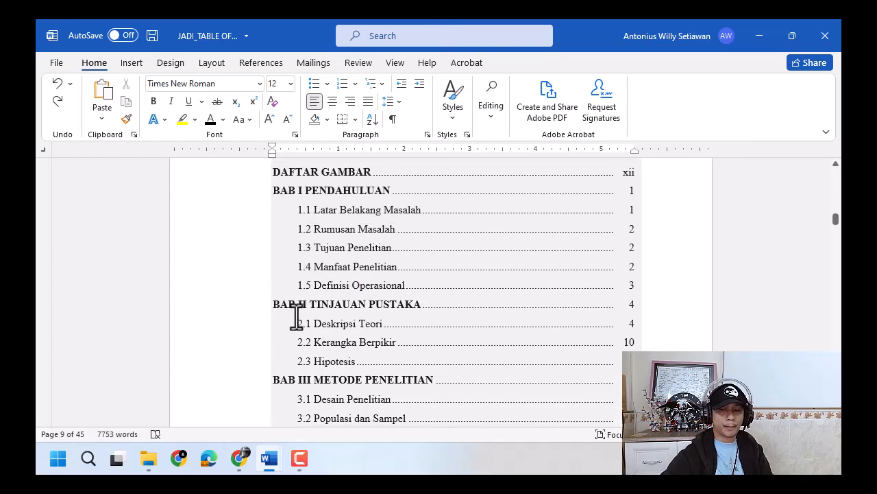
{"action": "scroll", "coordinate": [296, 315], "scroll_direction": "down", "scroll_amount": 10}
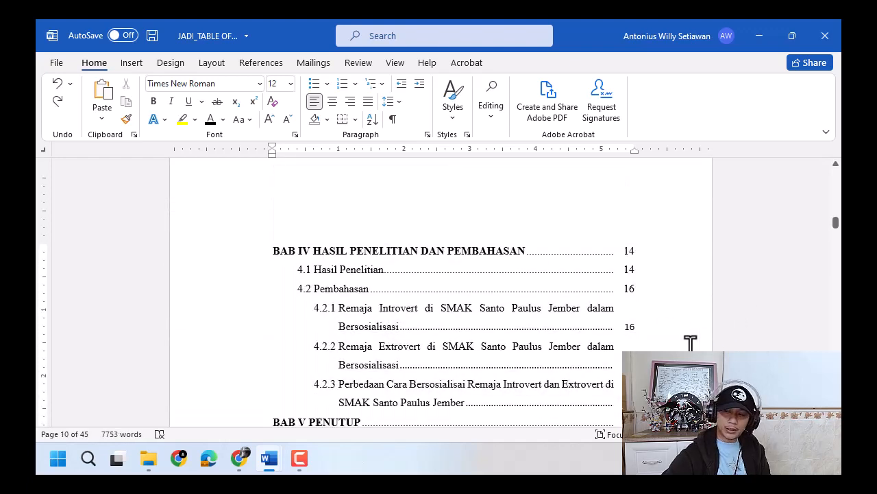
- View the title page at the start of the document, and return to the DAFTAR ISI page to check its entries
{"action": "left_click_drag", "start_coordinate": [835, 225], "coordinate": [838, 168]}
{"action": "left_click", "coordinate": [448, 276]}
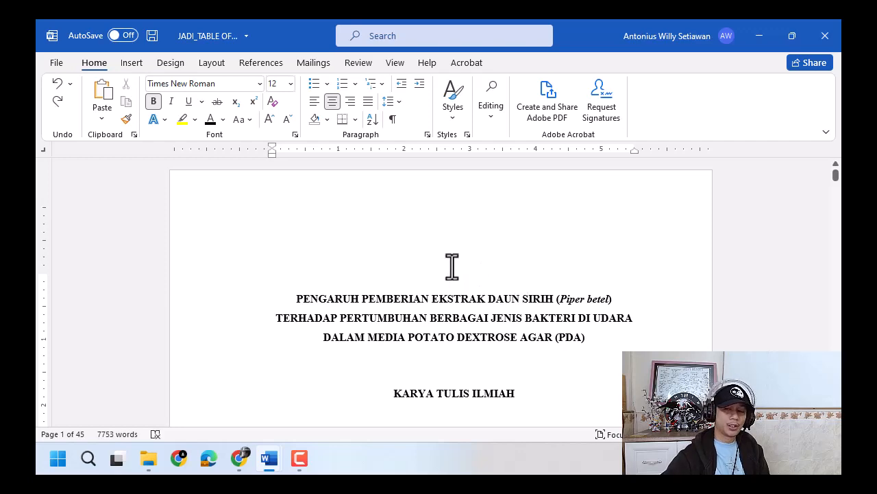
{"action": "left_click_drag", "start_coordinate": [837, 176], "coordinate": [837, 218]}
{"action": "scroll", "coordinate": [485, 338], "scroll_direction": "up", "scroll_amount": 3}
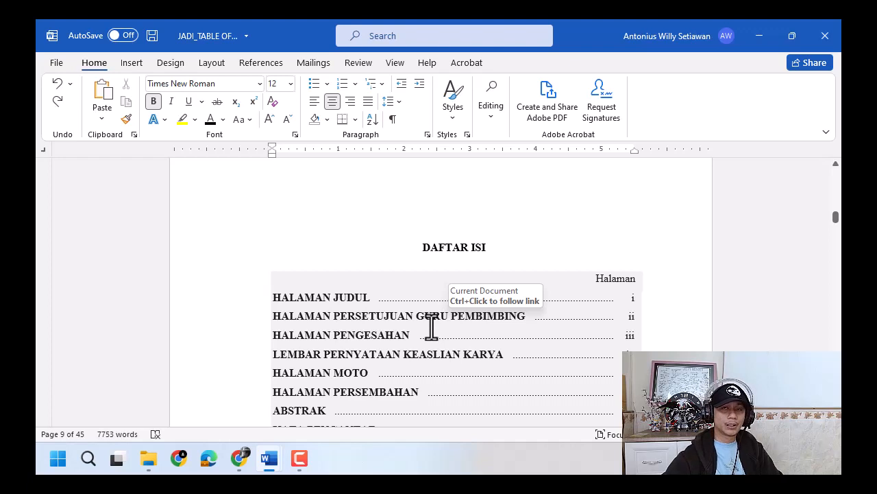
{"action": "scroll", "coordinate": [431, 328], "scroll_direction": "down", "scroll_amount": 3}
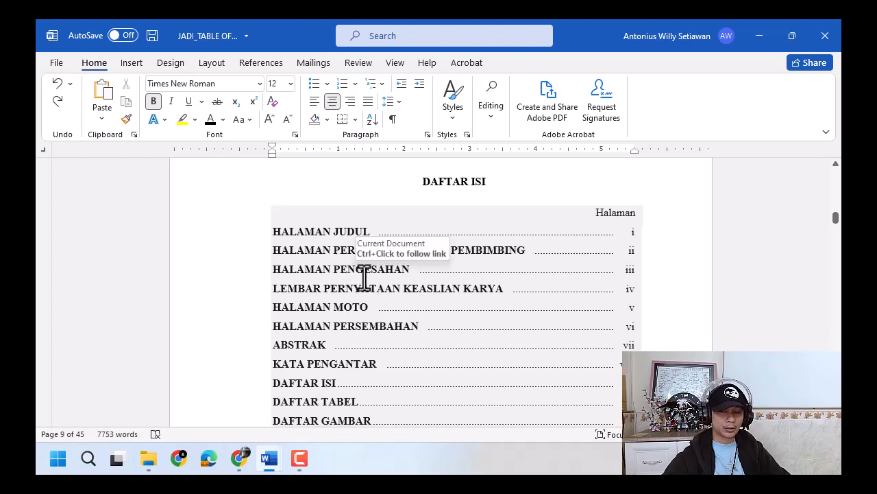
{"action": "scroll", "coordinate": [364, 277], "scroll_direction": "down", "scroll_amount": 9}
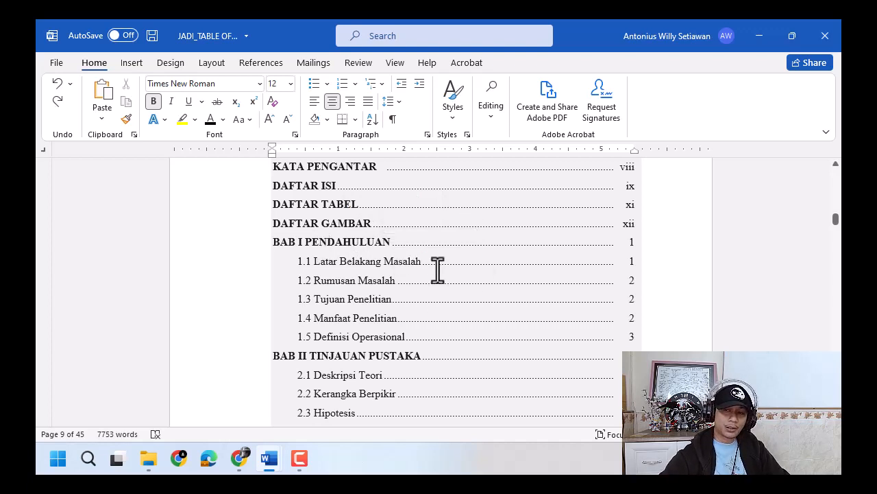
- Examine the update options of the table of contents and cancel without updating it
{"action": "scroll", "coordinate": [437, 271], "scroll_direction": "up", "scroll_amount": 3}
{"action": "scroll", "coordinate": [437, 271], "scroll_direction": "up", "scroll_amount": 2}
{"action": "left_click", "coordinate": [329, 247]}
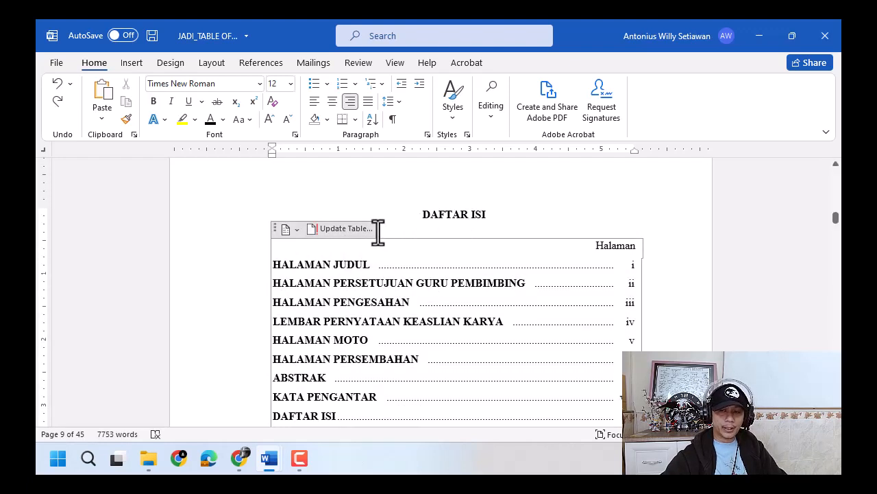
{"action": "left_click", "coordinate": [370, 229]}
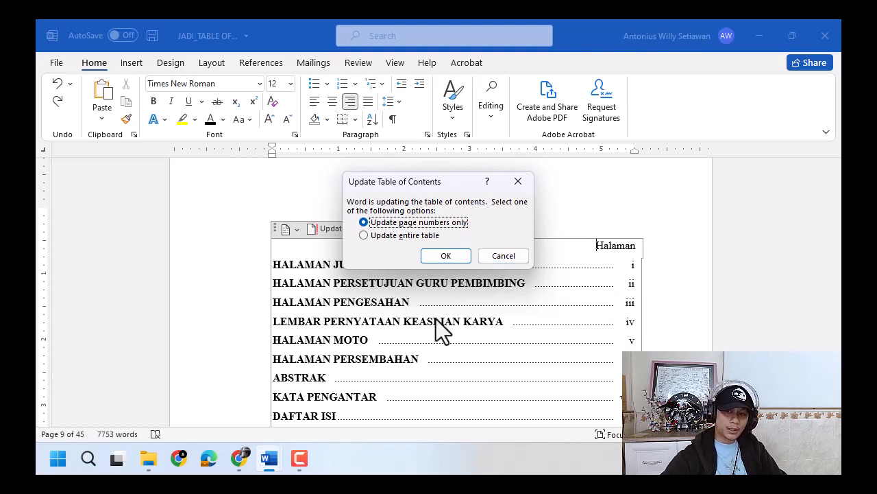
{"action": "left_click", "coordinate": [505, 257]}
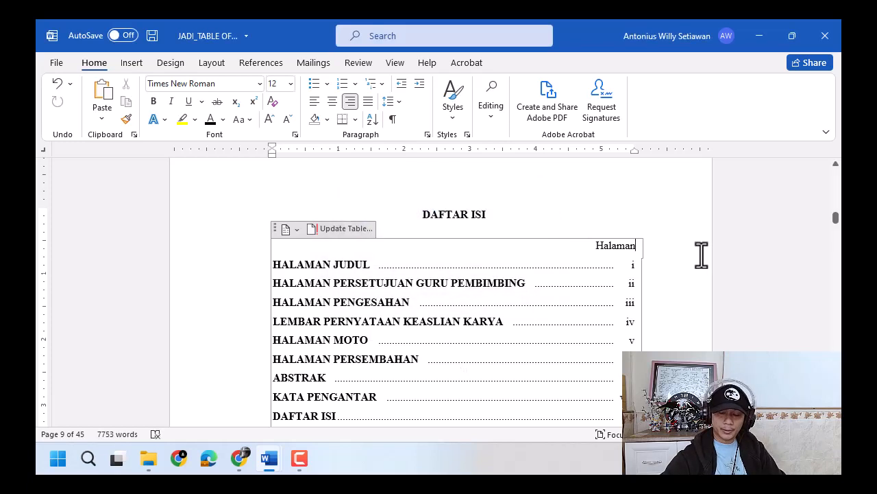
{"action": "scroll", "coordinate": [701, 255], "scroll_direction": "down", "scroll_amount": 3}
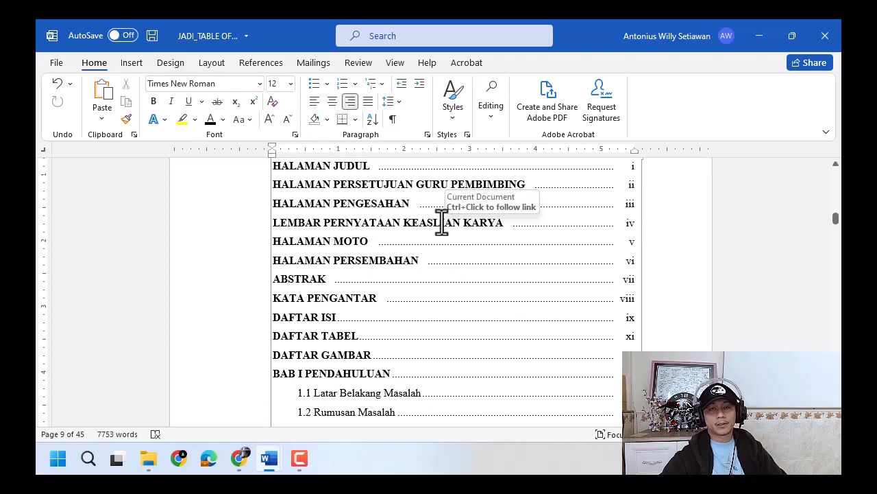
{"action": "scroll", "coordinate": [631, 292], "scroll_direction": "down", "scroll_amount": 4}
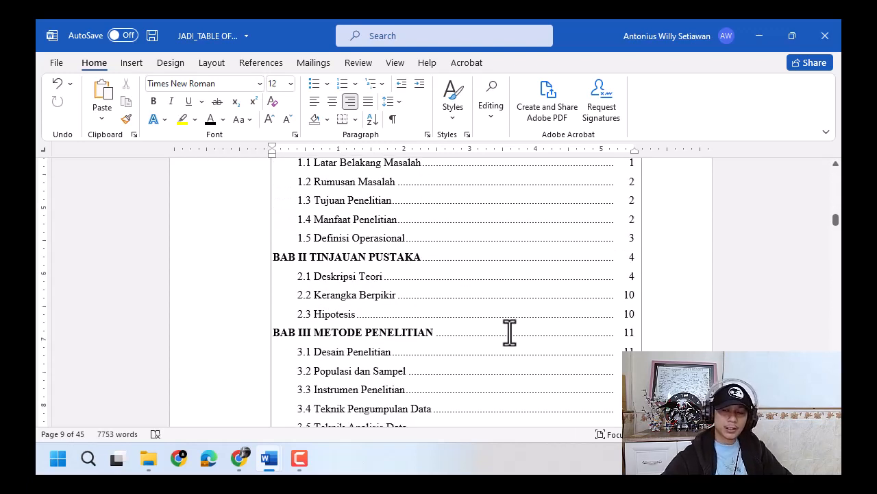
- Check the page-numbers-only and entire-table update options for the DAFTAR ISI table, and cancel without updating
{"action": "scroll", "coordinate": [473, 300], "scroll_direction": "up", "scroll_amount": 5}
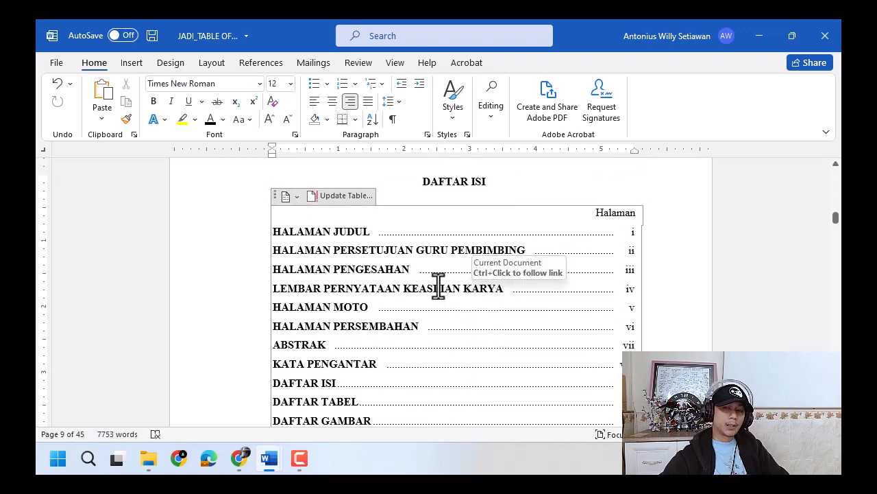
{"action": "left_click", "coordinate": [358, 198]}
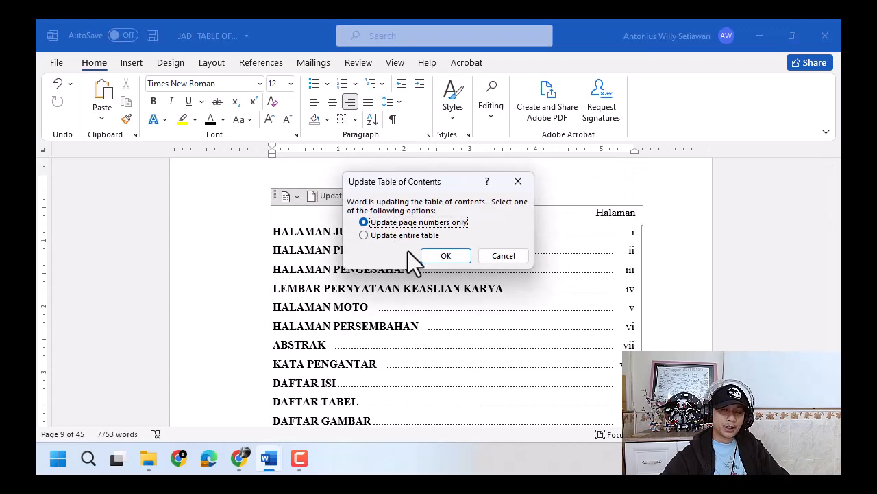
{"action": "left_click", "coordinate": [505, 254]}
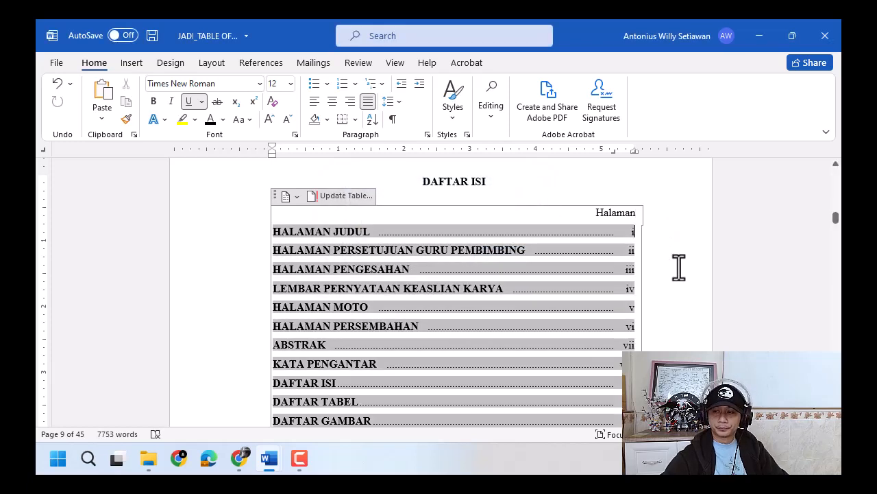
- Review the table of contents down to 3.5 Teknik Analisis Data, highlight its entries back up to HALAMAN JUDUL, and clear the selection
{"action": "scroll", "coordinate": [677, 273], "scroll_direction": "down", "scroll_amount": 8}
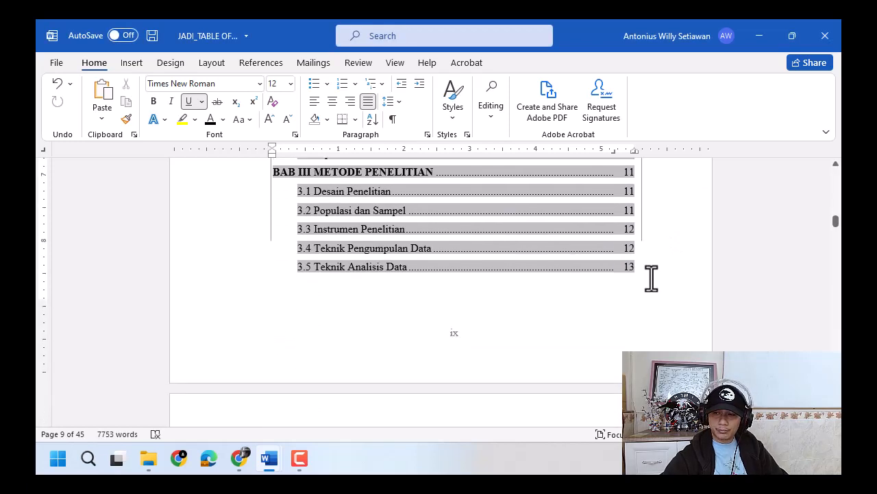
{"action": "left_click", "coordinate": [609, 288]}
{"action": "left_click_drag", "start_coordinate": [449, 273], "coordinate": [284, 232]}
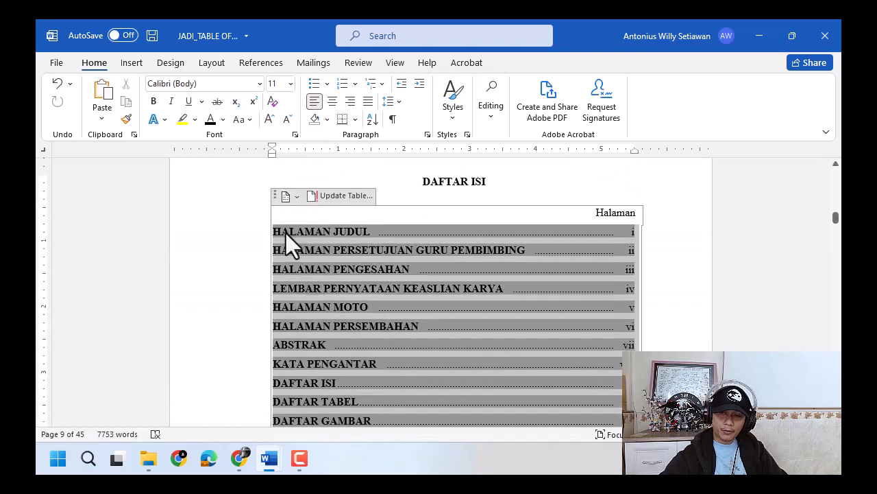
{"action": "left_click", "coordinate": [526, 186]}
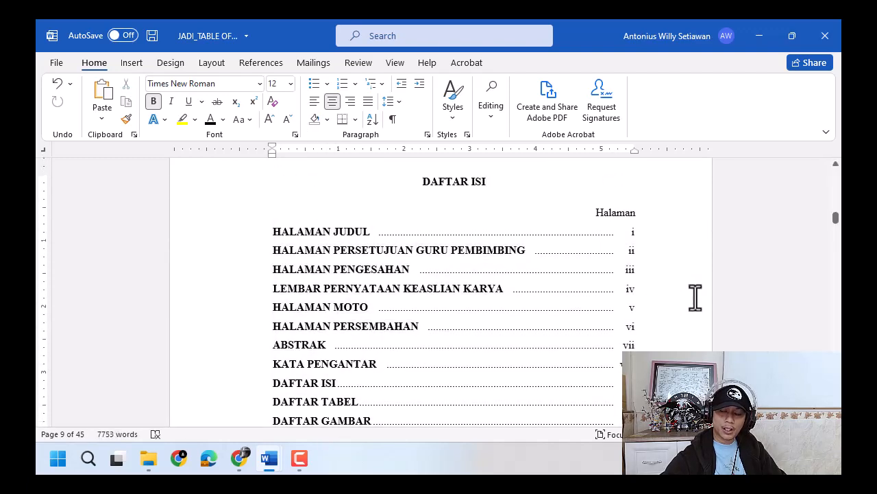
- Reopen the table of contents update options from the Halaman line and dismiss them without applying an update
{"action": "scroll", "coordinate": [366, 247], "scroll_direction": "up", "scroll_amount": 1}
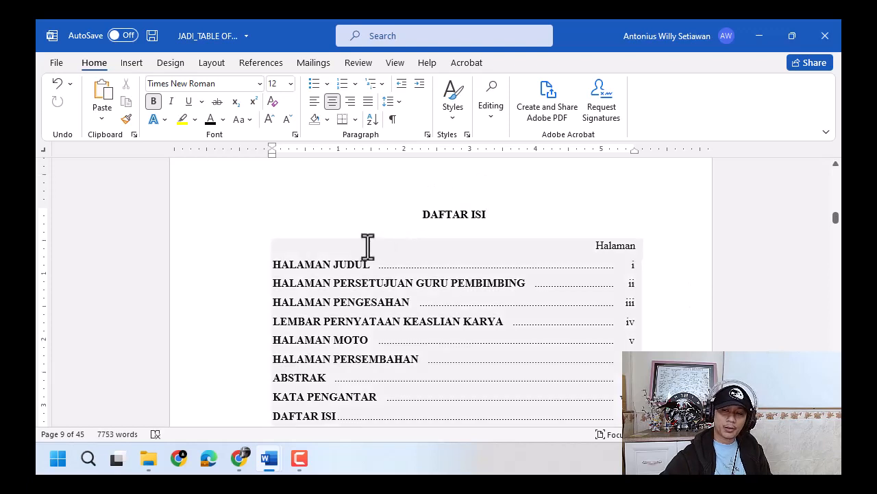
{"action": "left_click", "coordinate": [350, 247]}
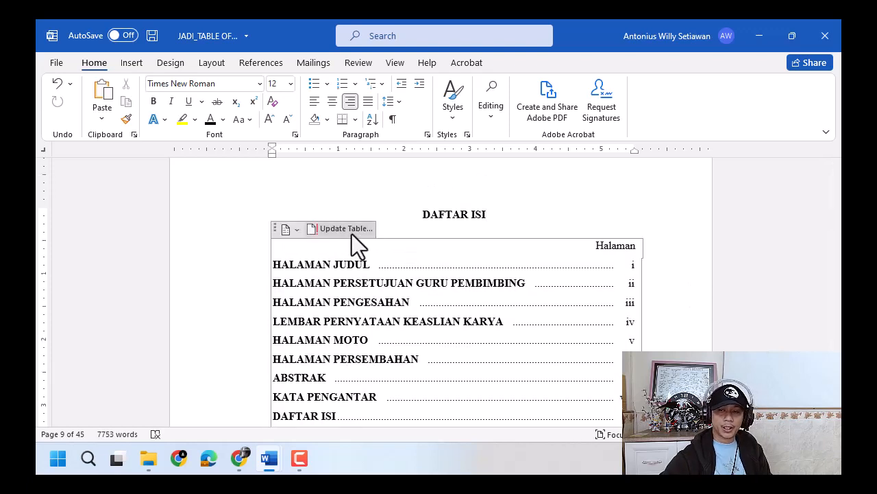
{"action": "left_click", "coordinate": [353, 232]}
{"action": "left_click", "coordinate": [514, 255]}
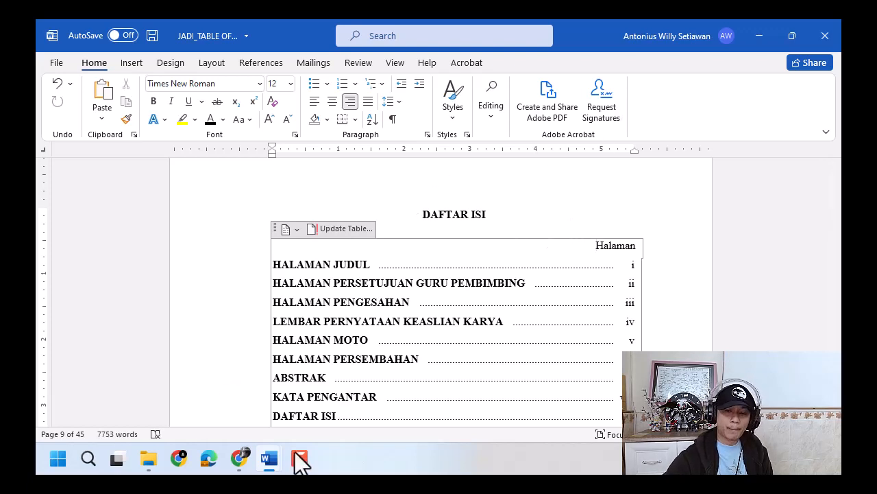
- Switch to Chrome, browse the videos in the New MS Word - Karya Tulis Ilmiah YouTube playlist, and return to the Word document
{"action": "left_click", "coordinate": [240, 460]}
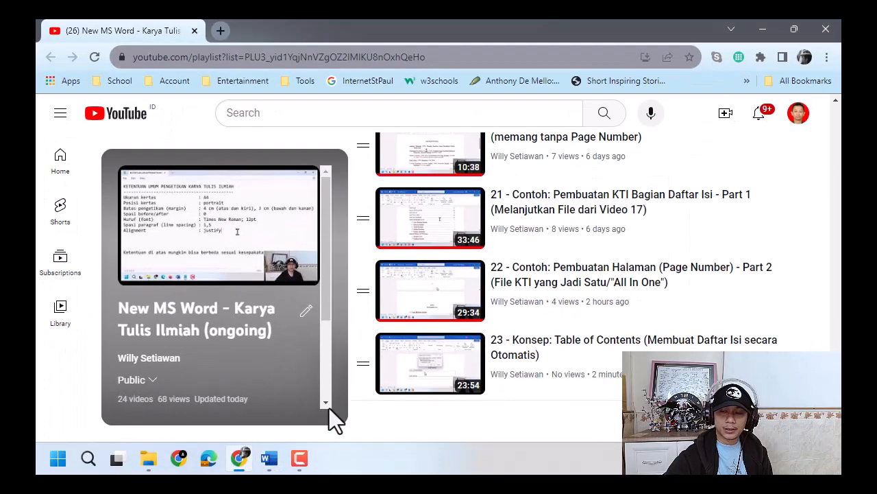
{"action": "scroll", "coordinate": [684, 292], "scroll_direction": "up", "scroll_amount": 3}
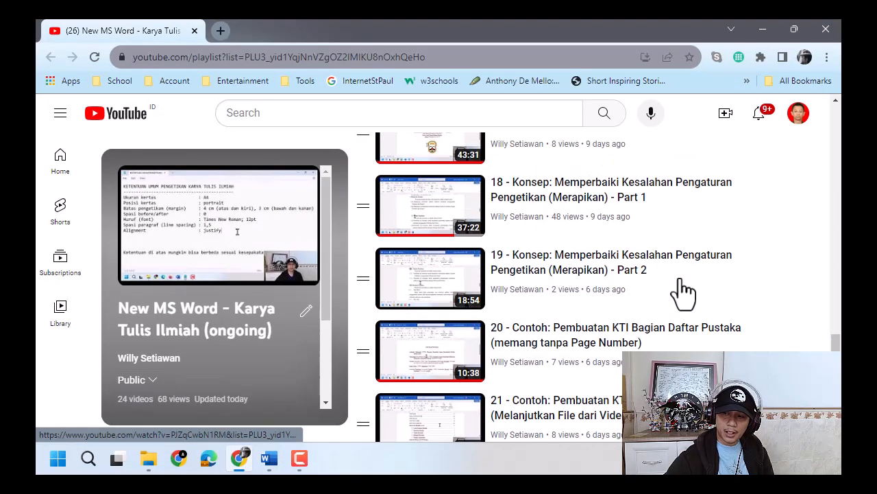
{"action": "scroll", "coordinate": [679, 292], "scroll_direction": "down", "scroll_amount": 2}
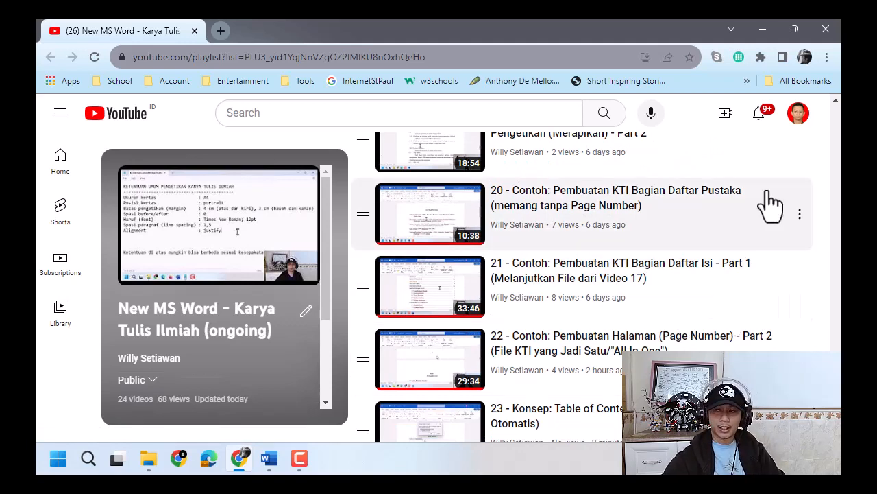
{"action": "left_click", "coordinate": [767, 27]}
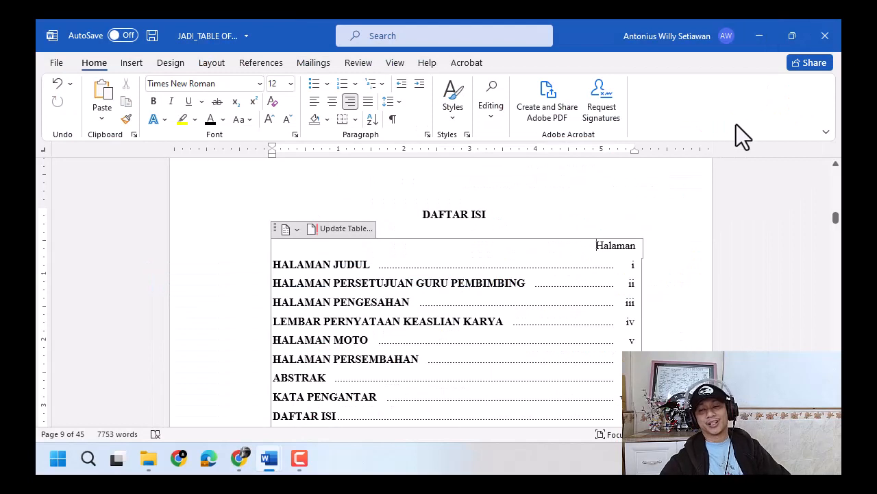